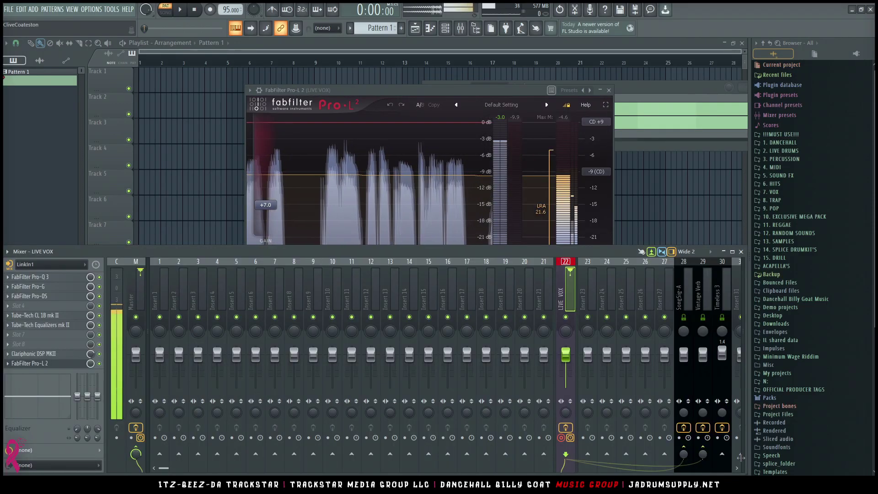
# - Switch from FL Studio to Pro Tools and create one new stereo audio track in Samples
pyautogui.click(853, 10)
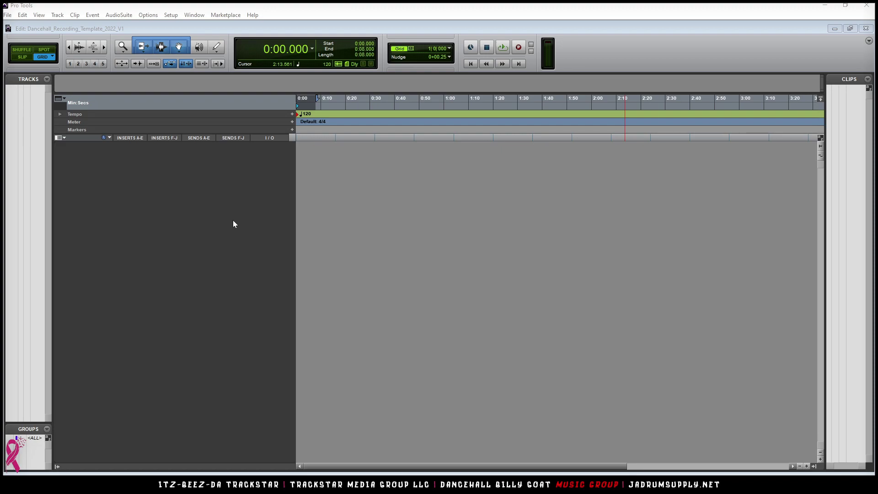
pyautogui.click(248, 190)
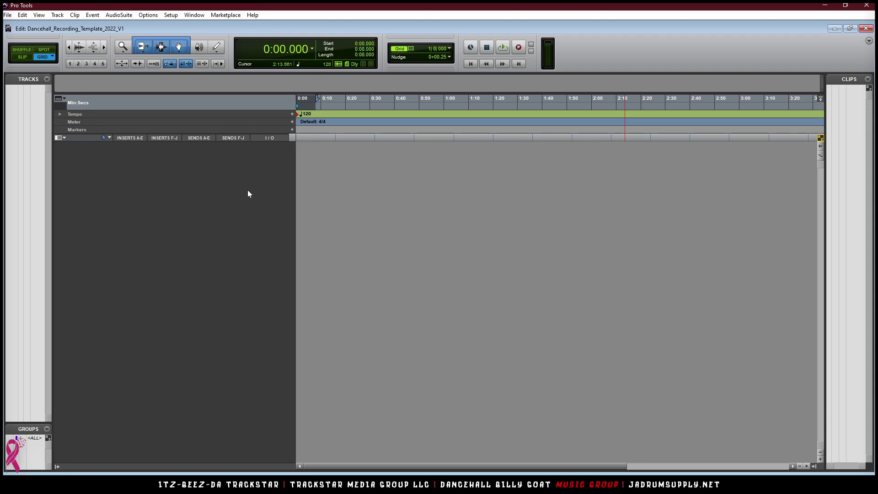
pyautogui.hotkey('ctrl', 'shift', 'n')
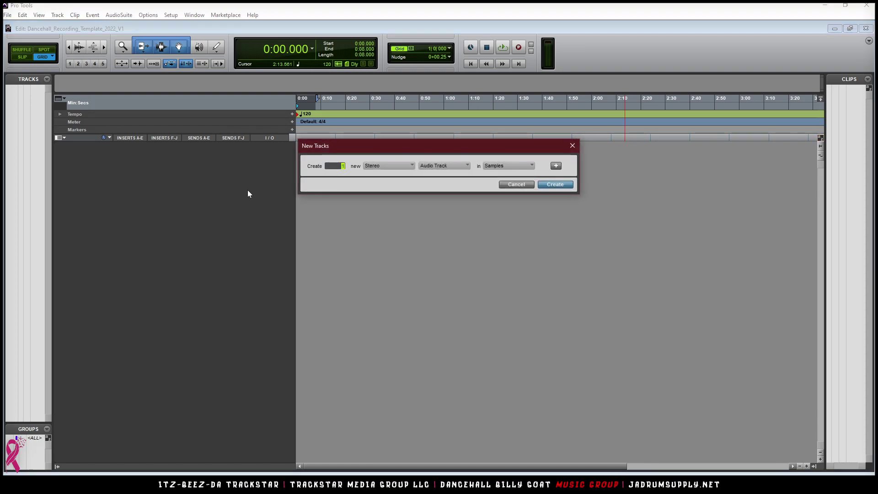
pyautogui.press('Escape')
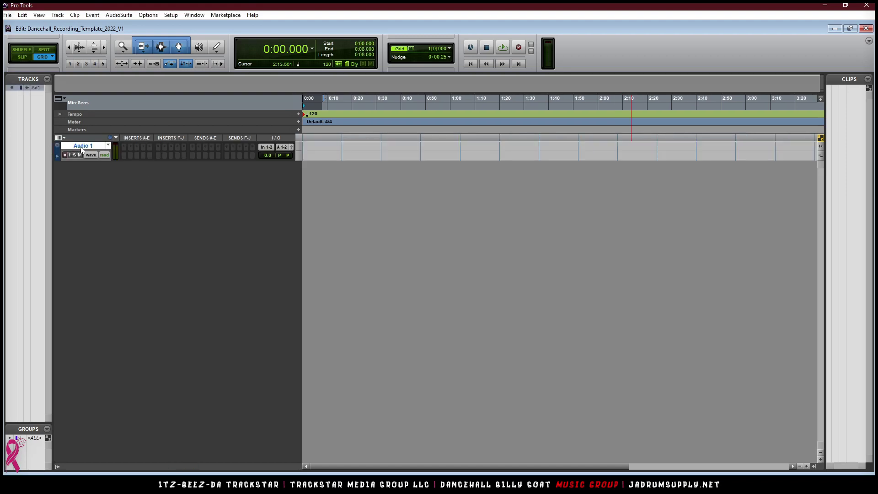
# - Rename the new audio track as RIDDIM
pyautogui.doubleClick(82, 150)
pyautogui.write('RIDDIM')
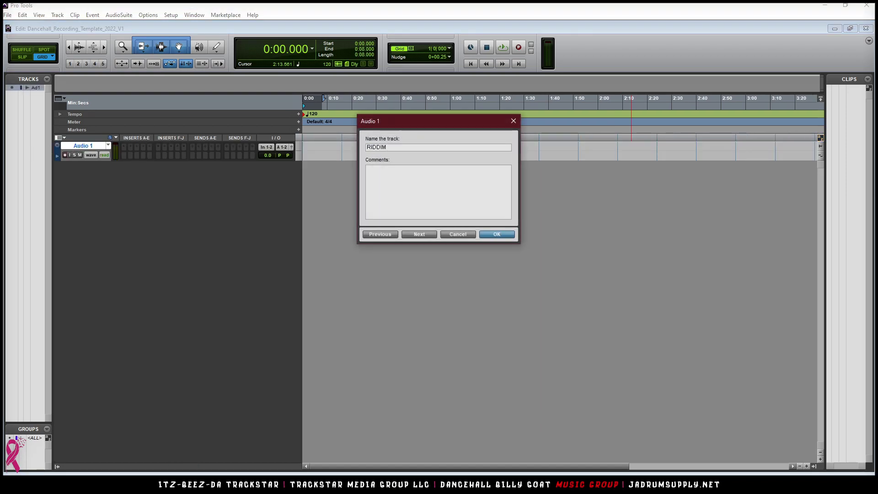
pyautogui.press('Return')
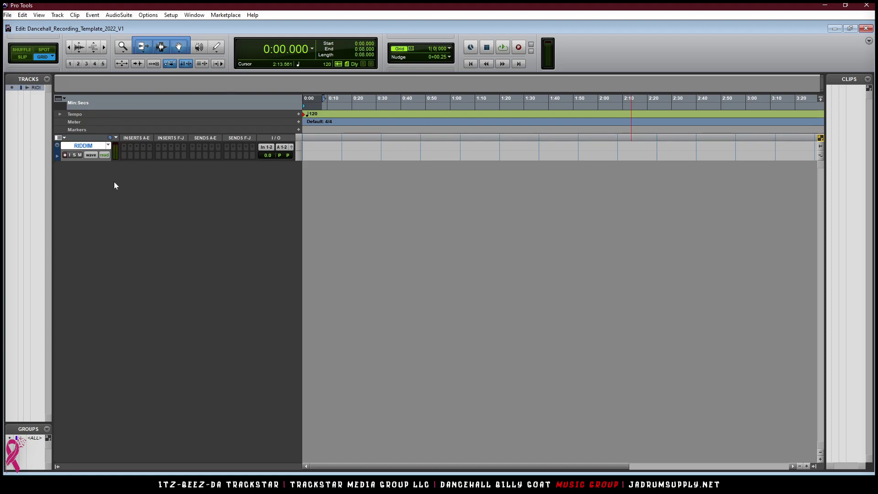
# - Enlarge the RIDDIM track's height and colour the track teal
pyautogui.moveTo(93, 161); pyautogui.dragTo(85, 177)
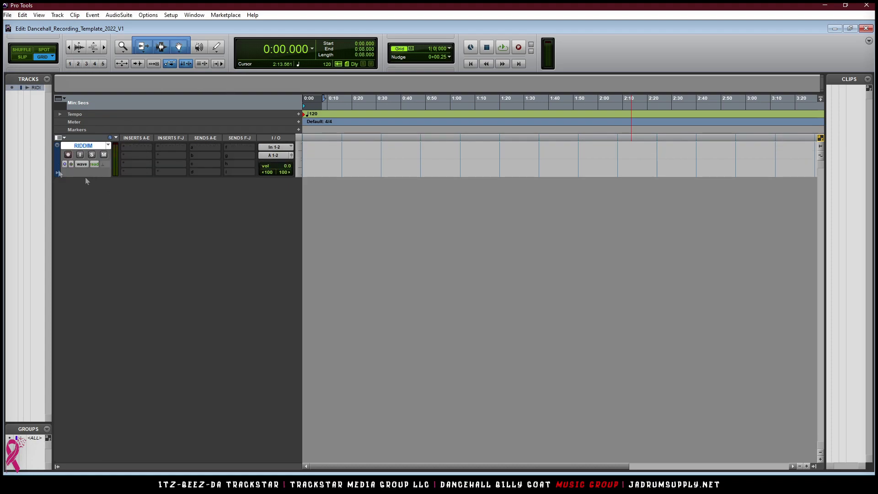
pyautogui.doubleClick(58, 160)
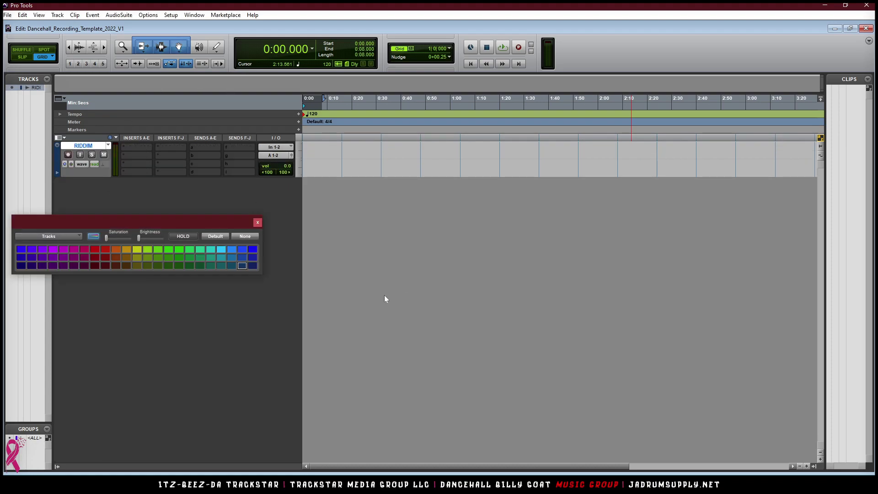
pyautogui.click(209, 259)
pyautogui.moveTo(224, 229); pyautogui.dragTo(500, 274)
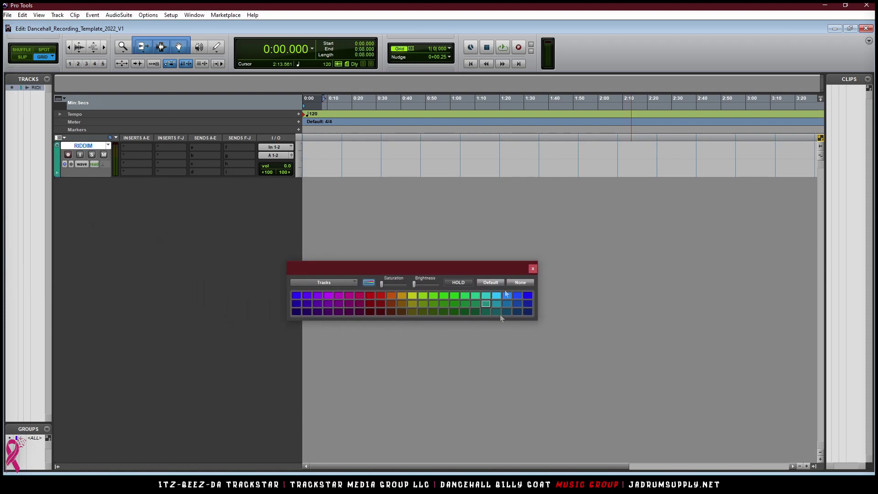
pyautogui.click(533, 268)
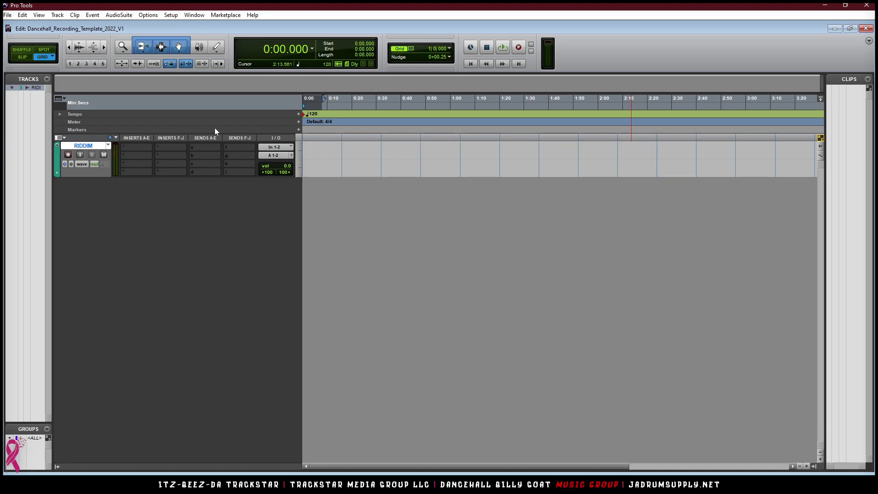
# - Delete all bus paths in the I/O Setup, including the A 1-2 path that is in use
pyautogui.click(170, 14)
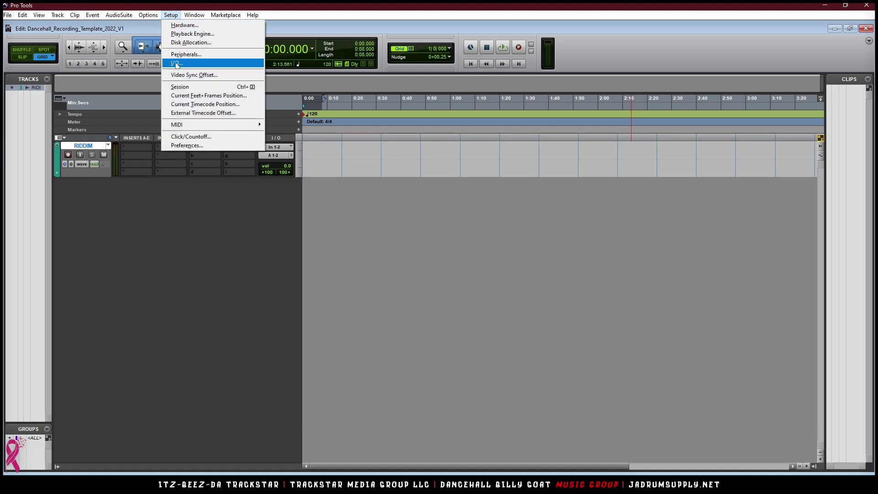
pyautogui.click(181, 63)
pyautogui.click(279, 73)
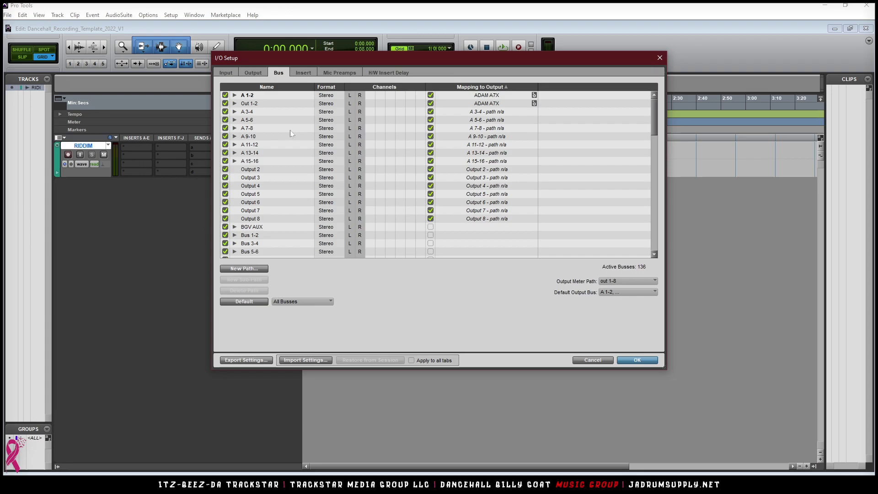
pyautogui.click(275, 193)
pyautogui.hotkey('ctrl', 'a')
pyautogui.scroll(-20, 285, 188)
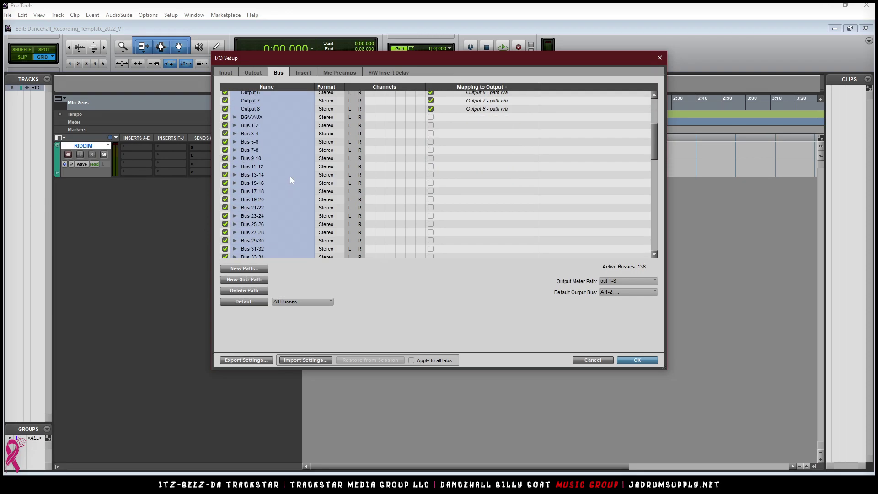
pyautogui.click(248, 292)
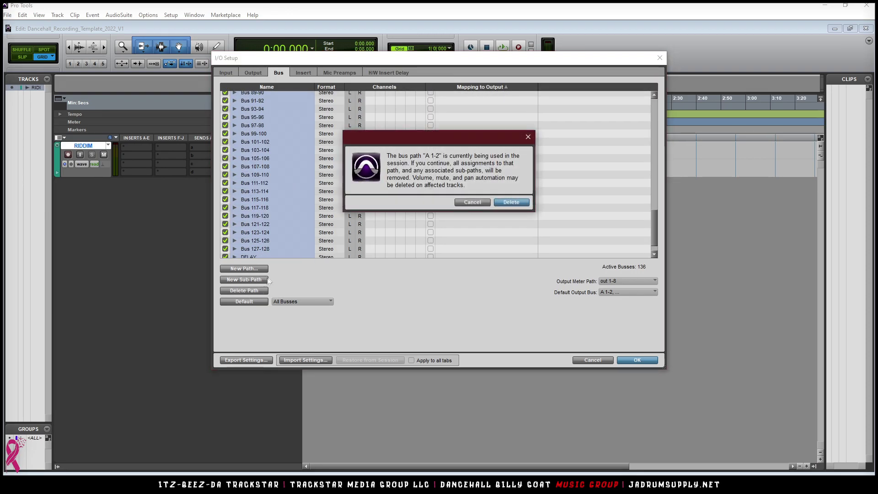
pyautogui.click(506, 204)
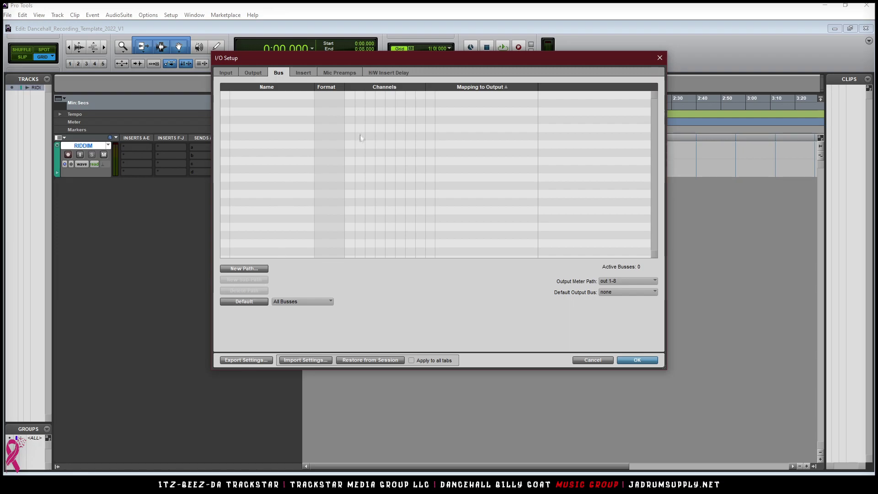
# - Rename the ADAM A7X output path as MASTER and apply the I/O Setup
pyautogui.click(254, 73)
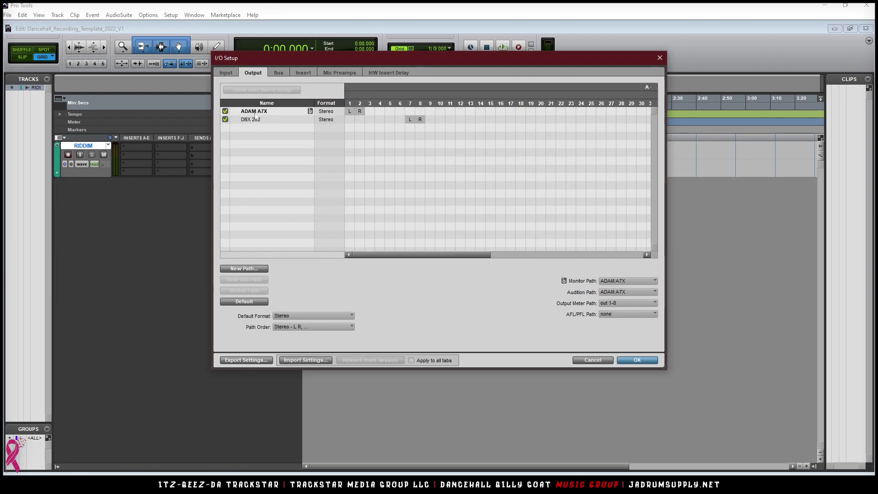
pyautogui.doubleClick(255, 112)
pyautogui.write('MAS')
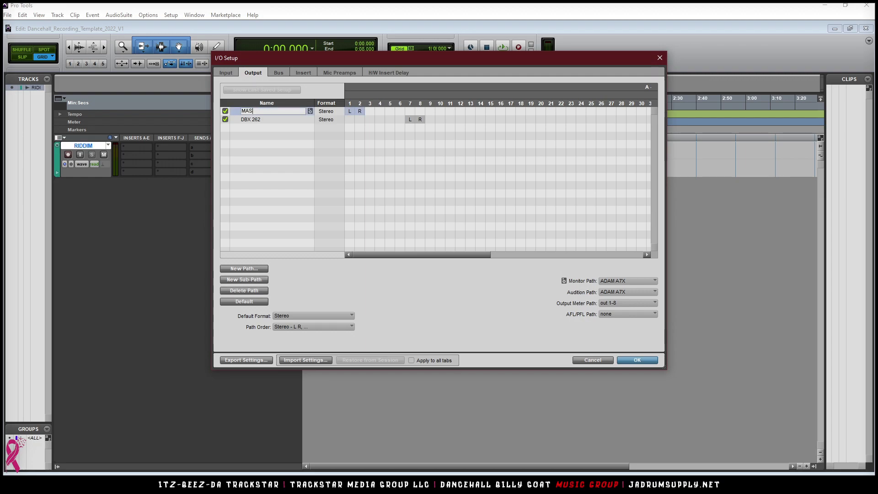
pyautogui.write('TER')
pyautogui.press('Return')
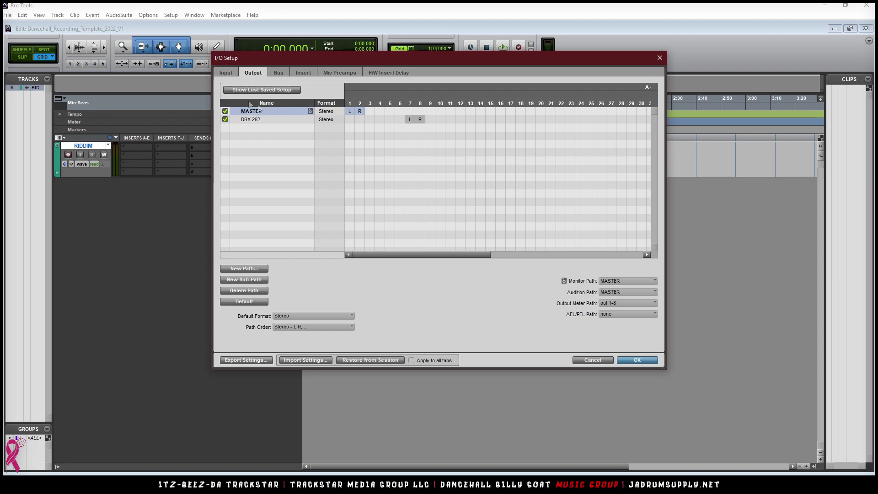
pyautogui.click(636, 359)
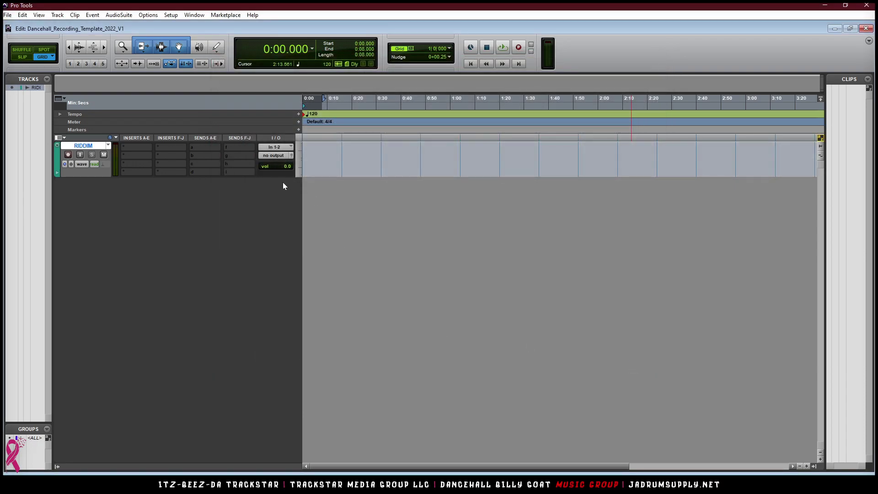
# - Show the Mix window maximized and check the output options of the RIDDIM track
pyautogui.hotkey('ctrl', '=')
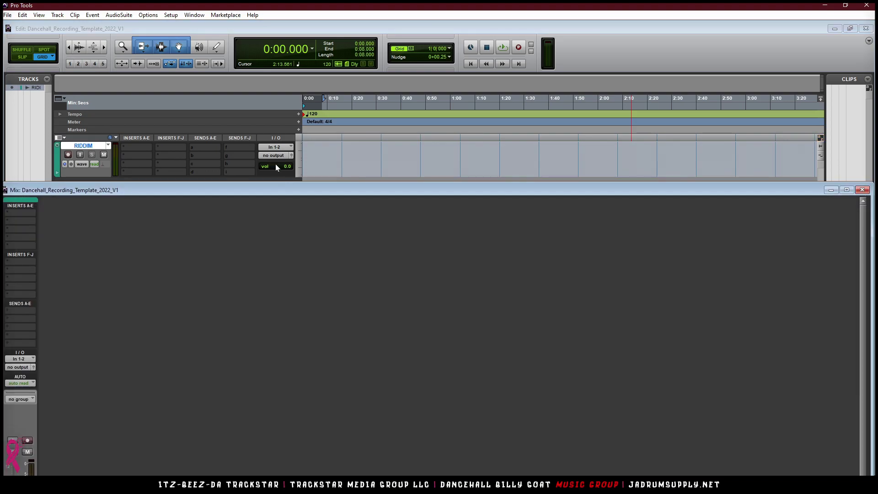
pyautogui.doubleClick(299, 192)
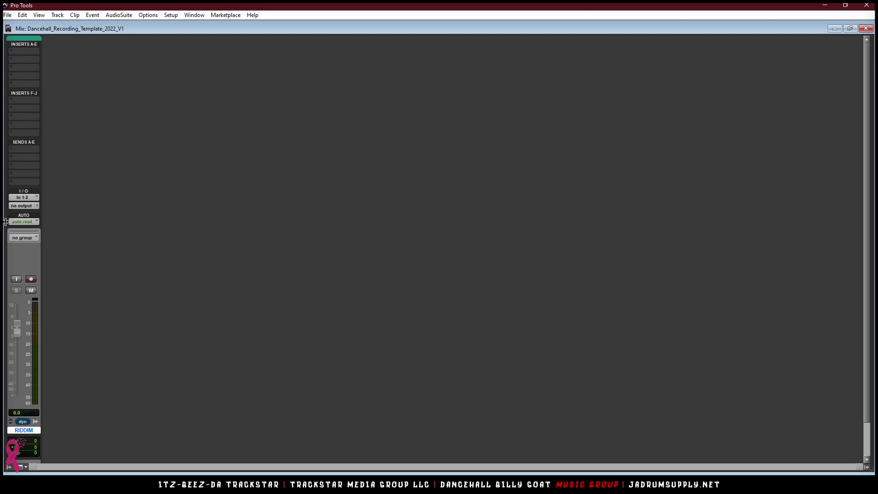
pyautogui.click(23, 206)
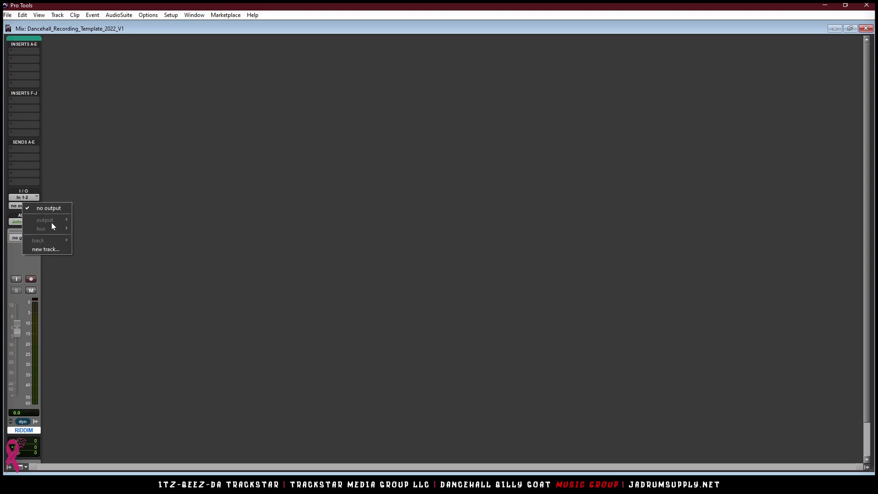
pyautogui.click(128, 158)
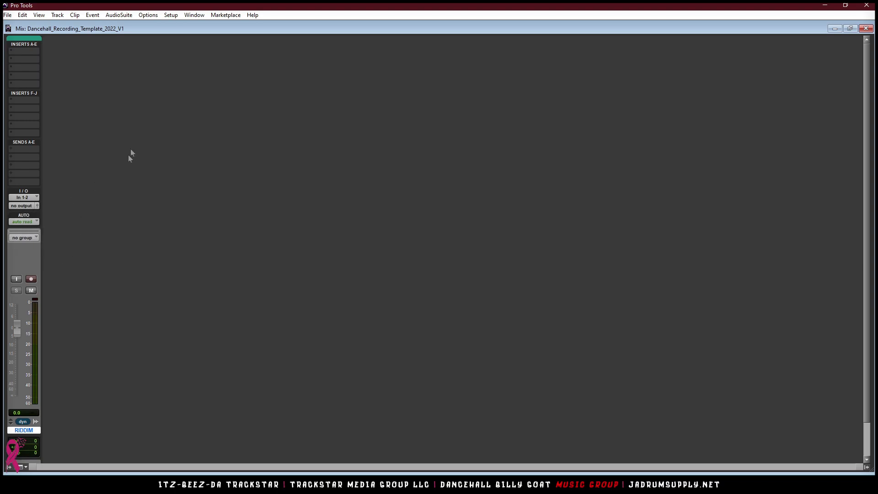
# - Review the output and bus paths in the I/O Setup and close it
pyautogui.click(148, 15)
pyautogui.moveTo(172, 15)
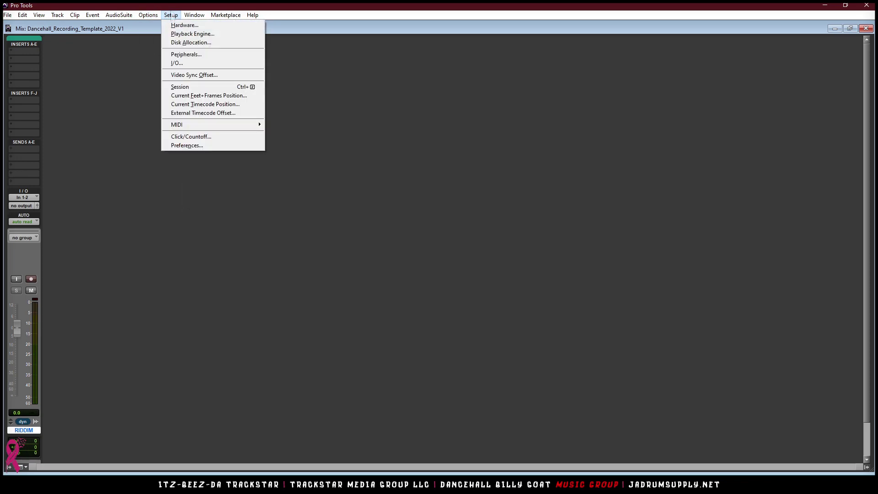
pyautogui.click(177, 62)
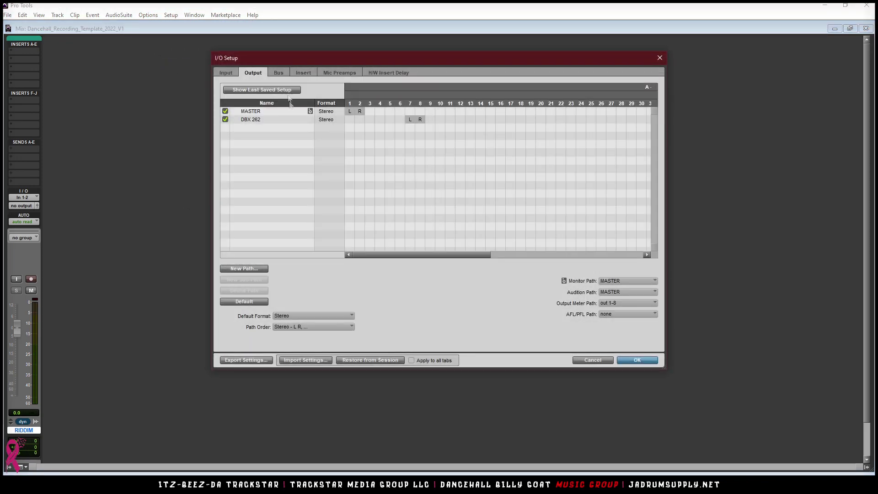
pyautogui.click(278, 72)
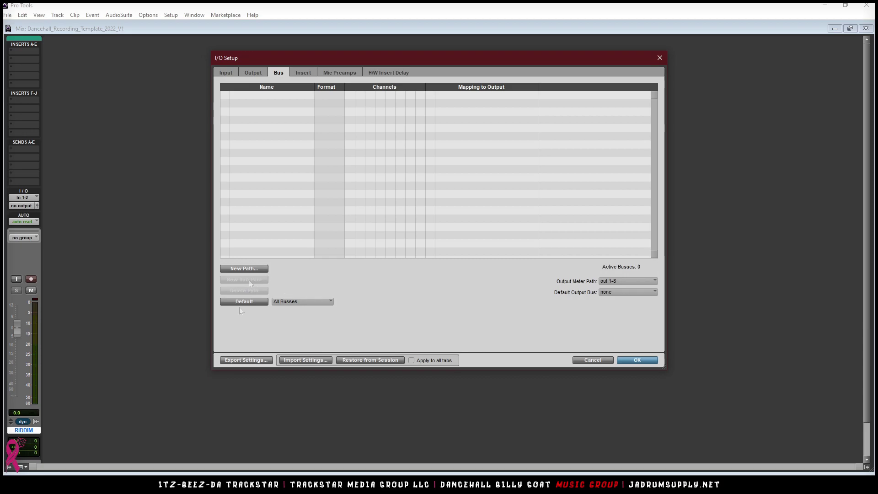
pyautogui.press('Return')
# - Route the RIDDIM track's output to a new stereo Aux Input track named Sub Master, created next to it
pyautogui.click(27, 206)
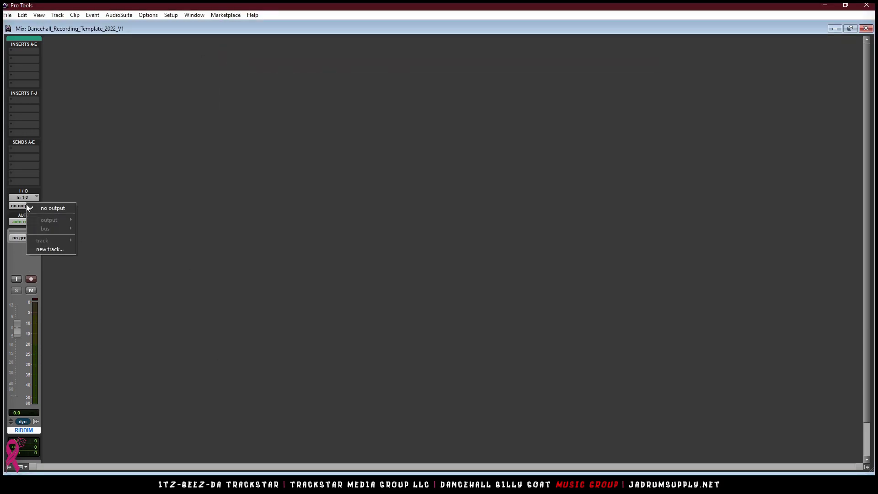
pyautogui.click(50, 248)
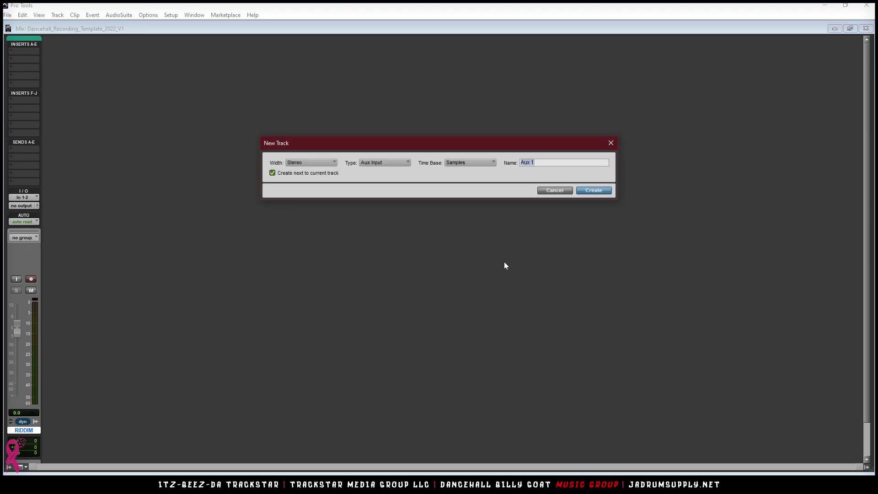
pyautogui.write('Sub')
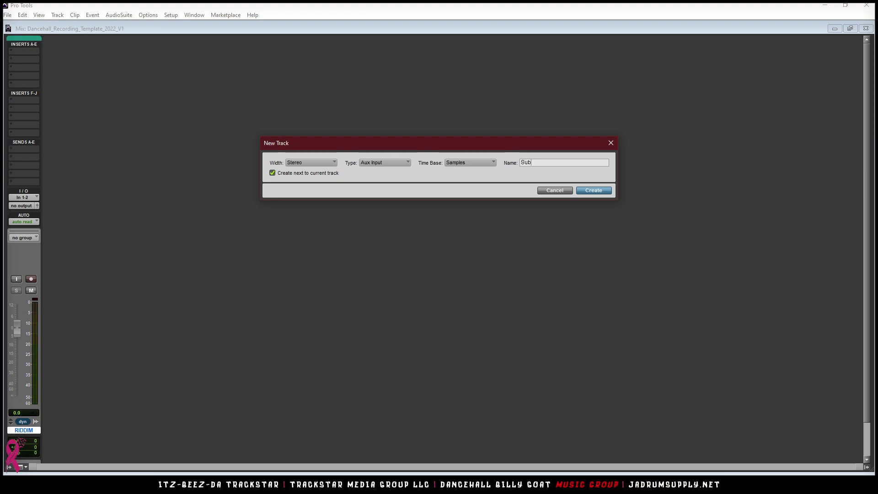
pyautogui.write(' MAster')
pyautogui.press('Return')
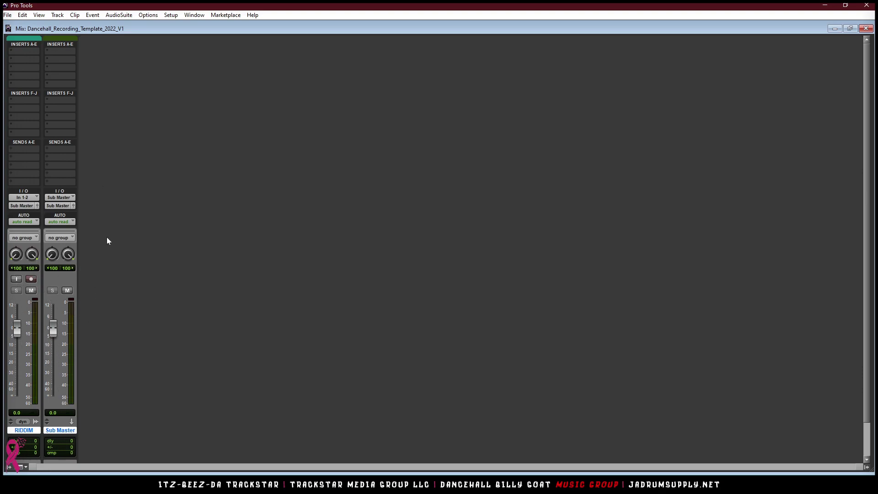
# - Delete the DBX 262 output path in the I/O Setup and return to the bus paths
pyautogui.click(151, 16)
pyautogui.moveTo(170, 18)
pyautogui.click(173, 61)
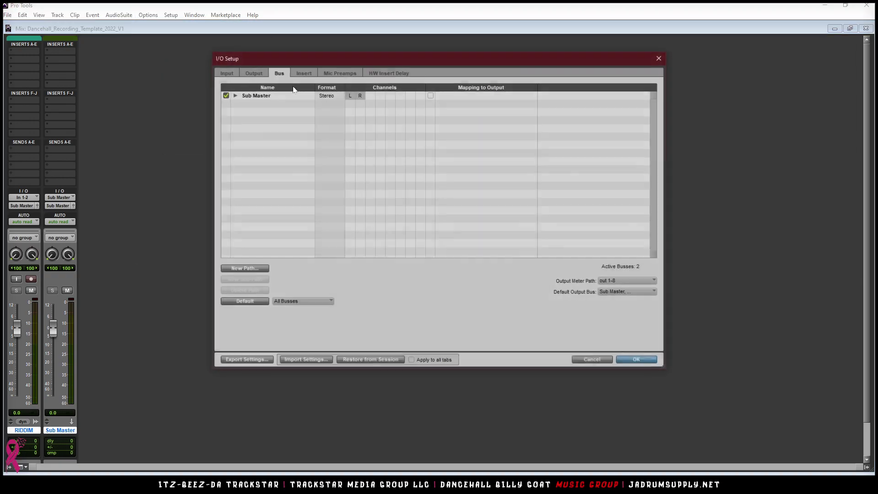
pyautogui.click(253, 73)
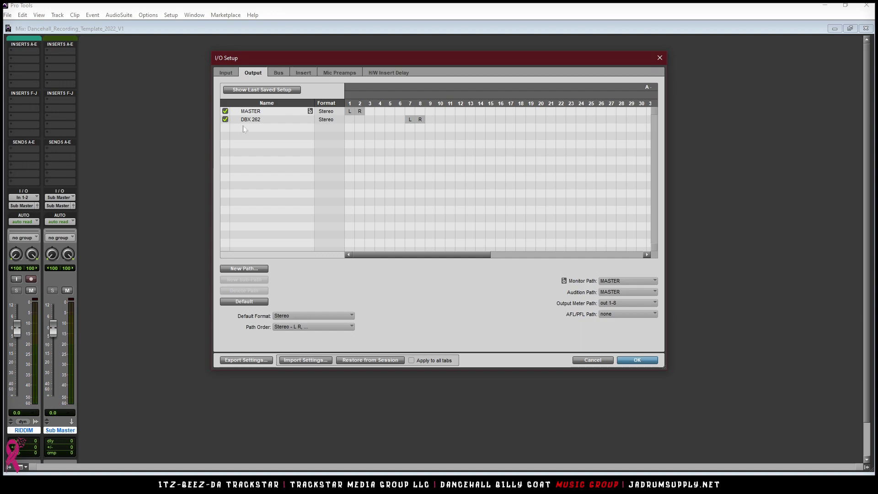
pyautogui.click(254, 113)
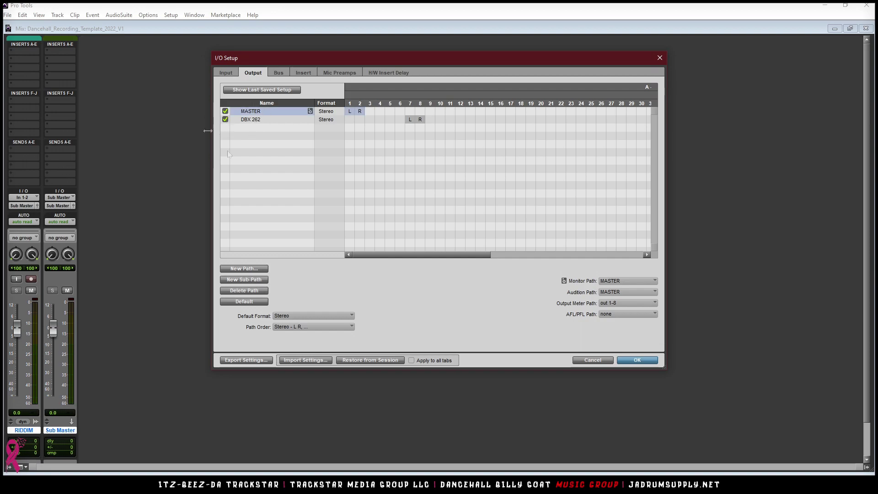
pyautogui.click(260, 120)
pyautogui.click(249, 291)
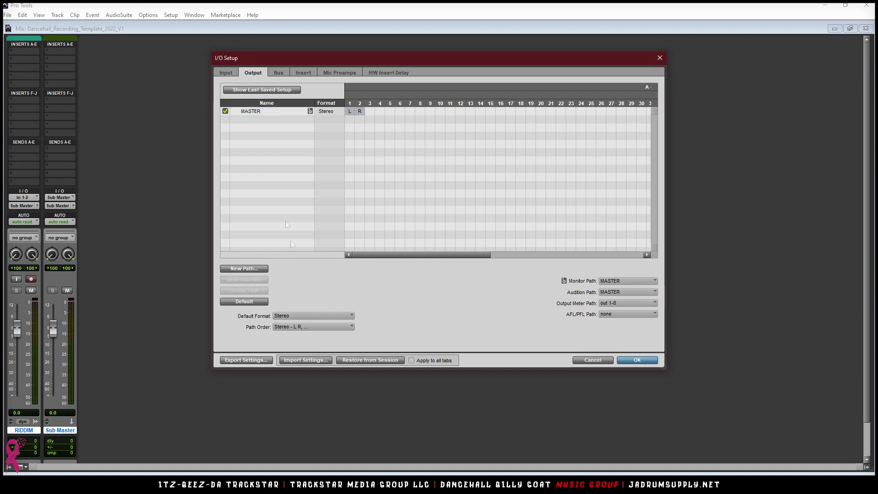
pyautogui.click(278, 74)
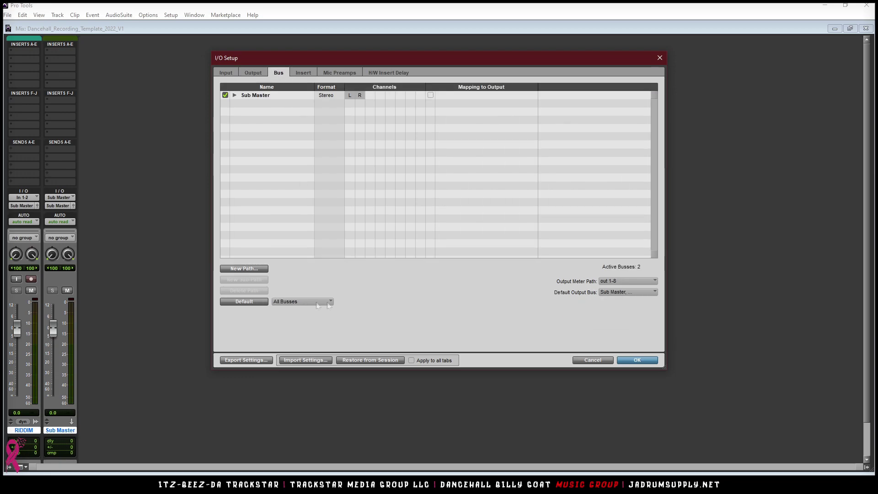
# - Create a new stereo bus path named MASTER in the I/O Setup and apply the changes
pyautogui.click(244, 270)
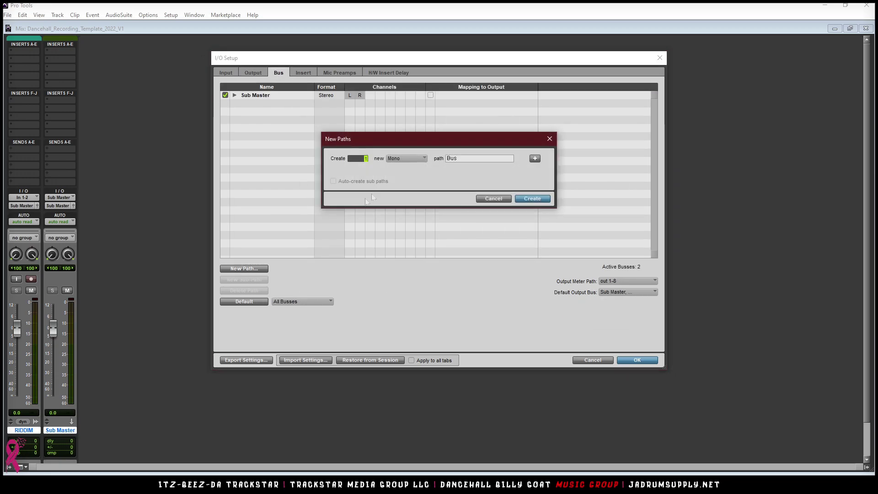
pyautogui.click(409, 158)
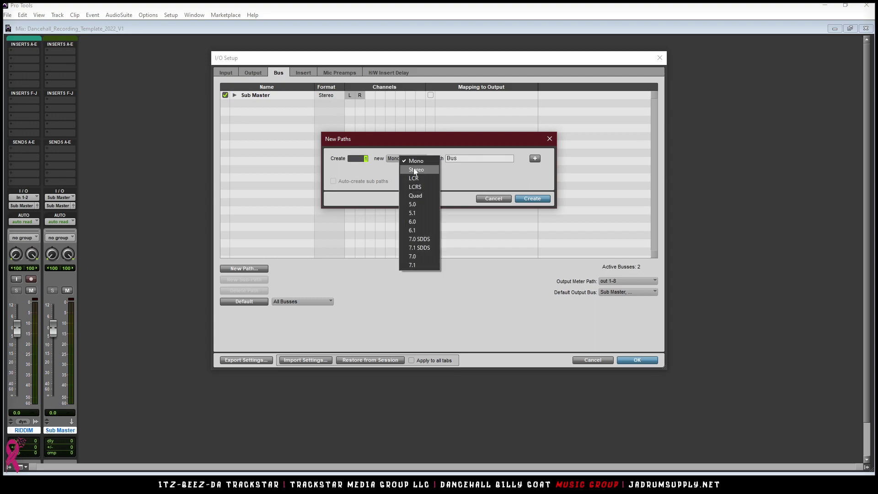
pyautogui.click(414, 170)
pyautogui.press('Tab')
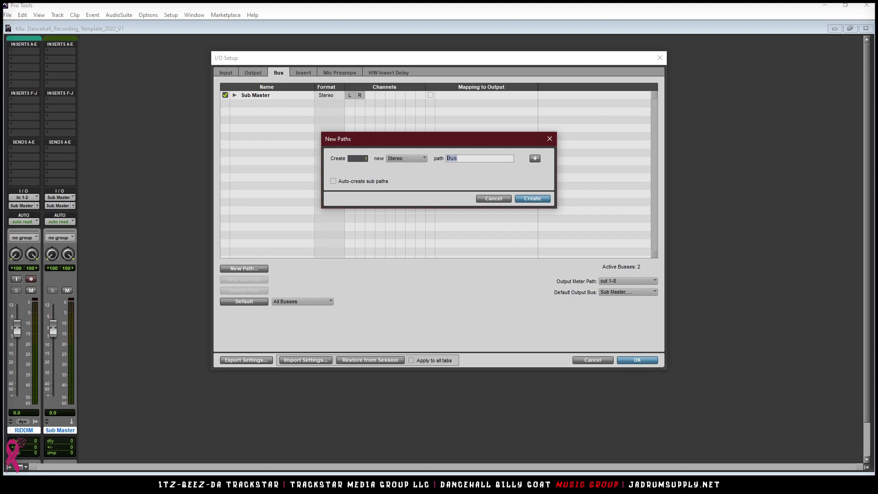
pyautogui.write('MASTER')
pyautogui.click(544, 199)
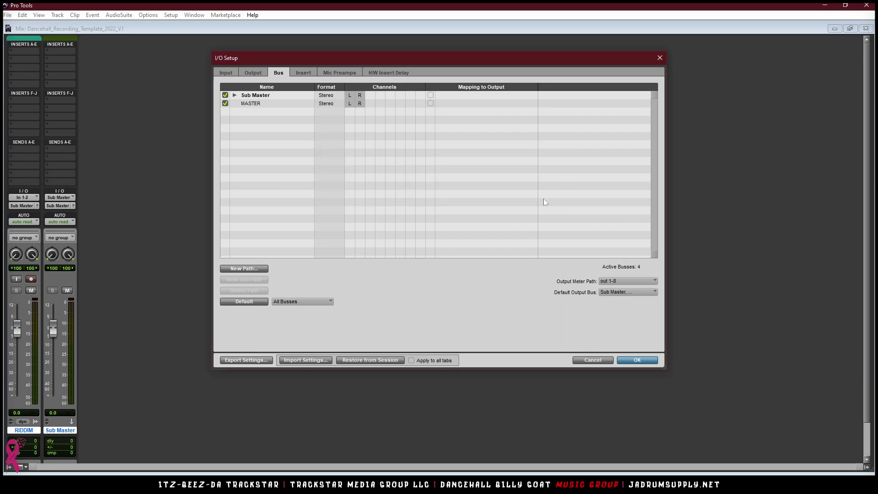
pyautogui.click(653, 362)
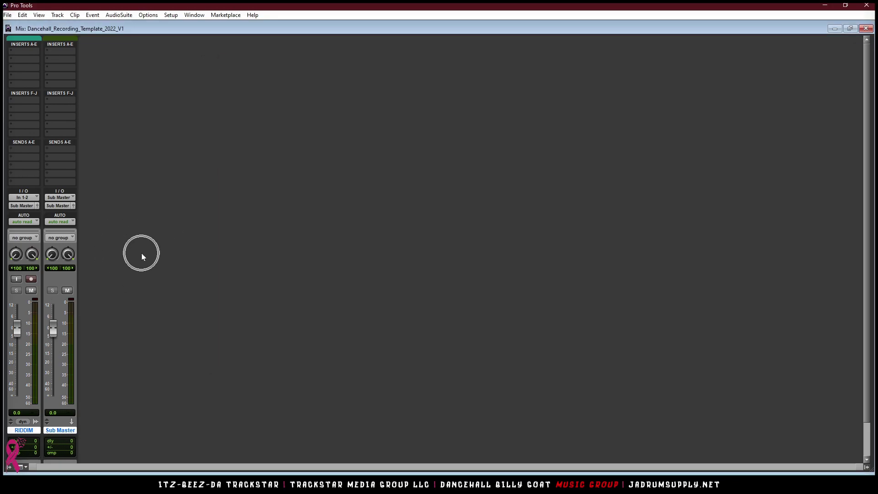
# - Create a stereo Master Fader track and assign its output to the MASTER stereo bus
pyautogui.hotkey('ctrl', 'shift', 'n')
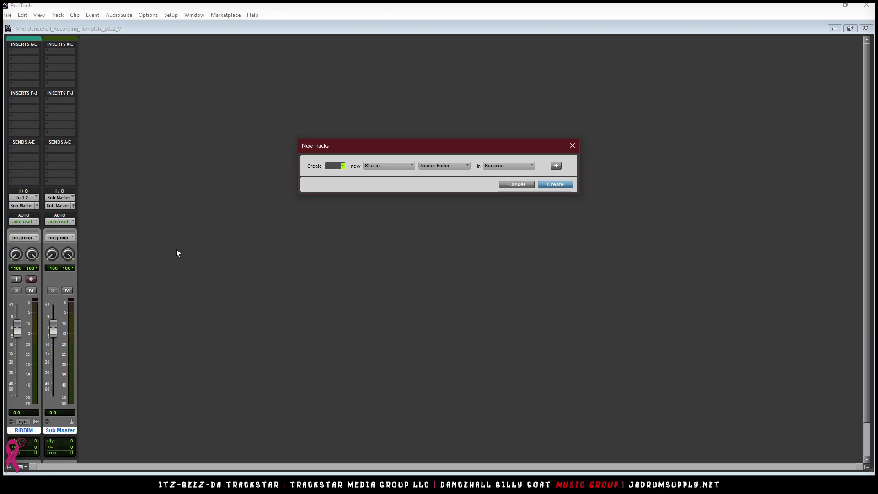
pyautogui.press('Return')
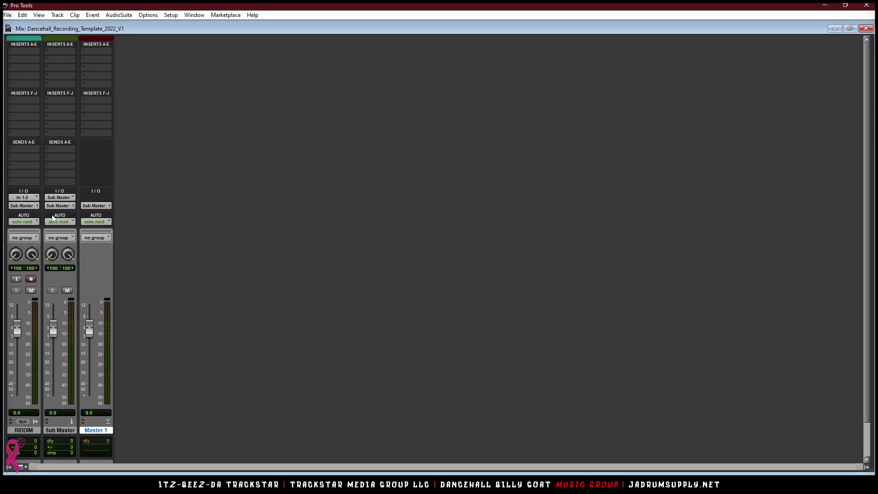
pyautogui.click(100, 207)
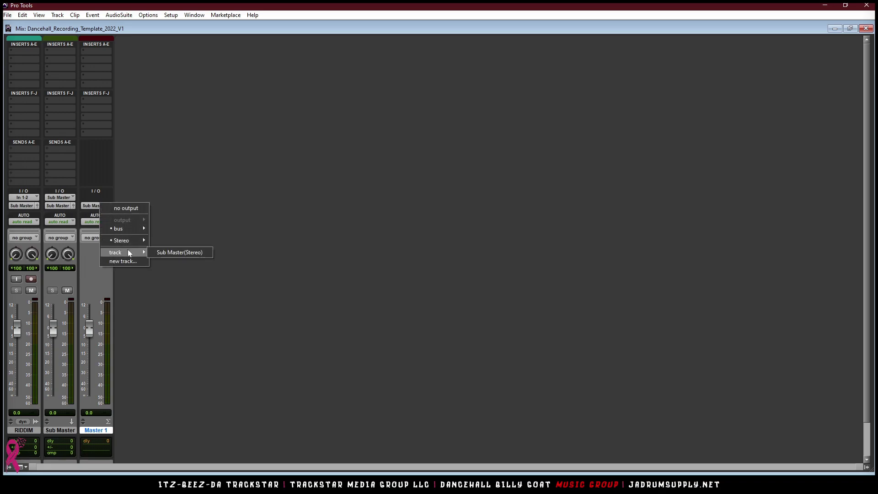
pyautogui.moveTo(136, 228)
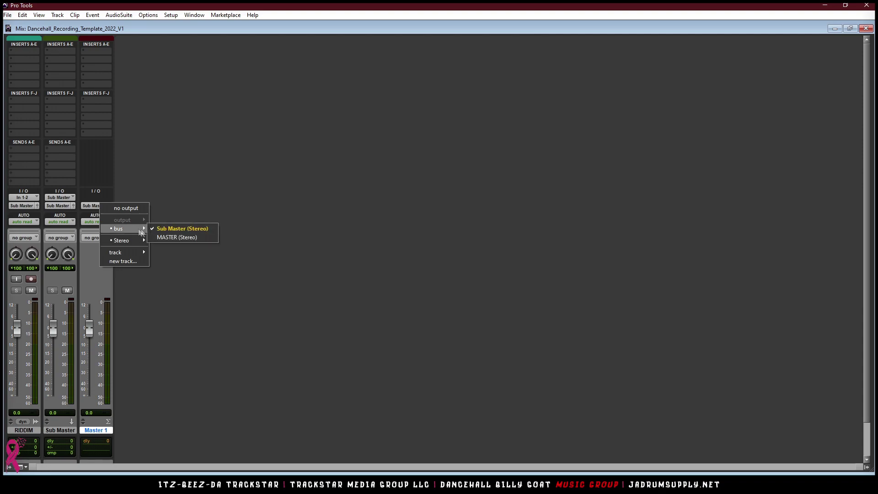
pyautogui.click(184, 238)
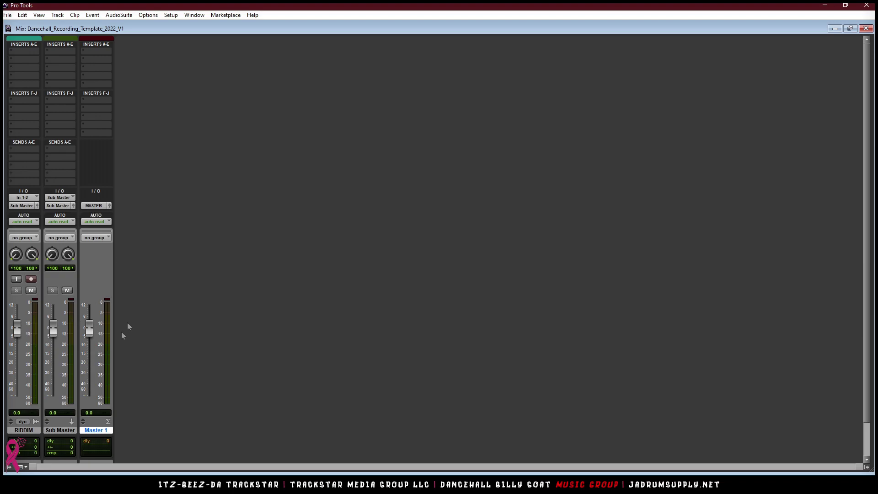
# - Lower the Master 1 fader fully, raise it partway and reset it to 0.0
pyautogui.moveTo(89, 331); pyautogui.dragTo(88, 420)
pyautogui.scroll(-2, 83, 316)
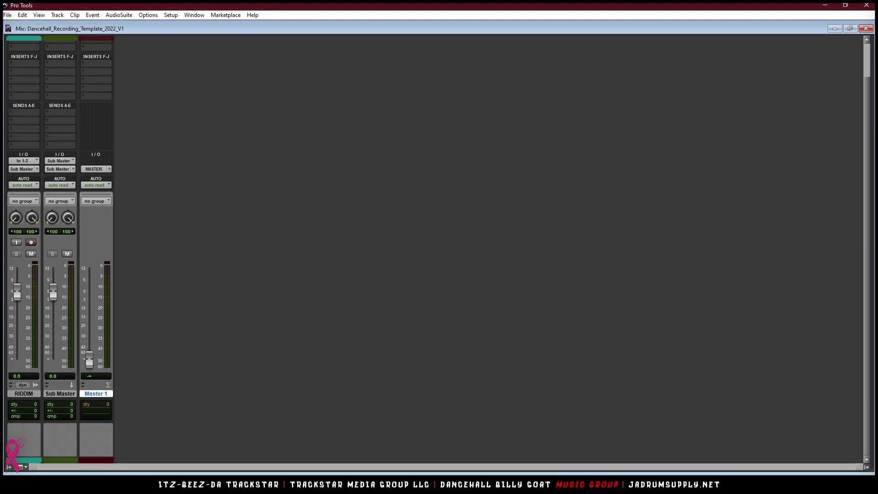
pyautogui.moveTo(89, 359); pyautogui.dragTo(89, 319)
pyautogui.keyDown('alt'); pyautogui.click(88, 319); pyautogui.keyUp('alt')
# - Rename the Master 1 track as MASTER
pyautogui.doubleClick(93, 394)
pyautogui.write('MASTER')
pyautogui.press('Return')
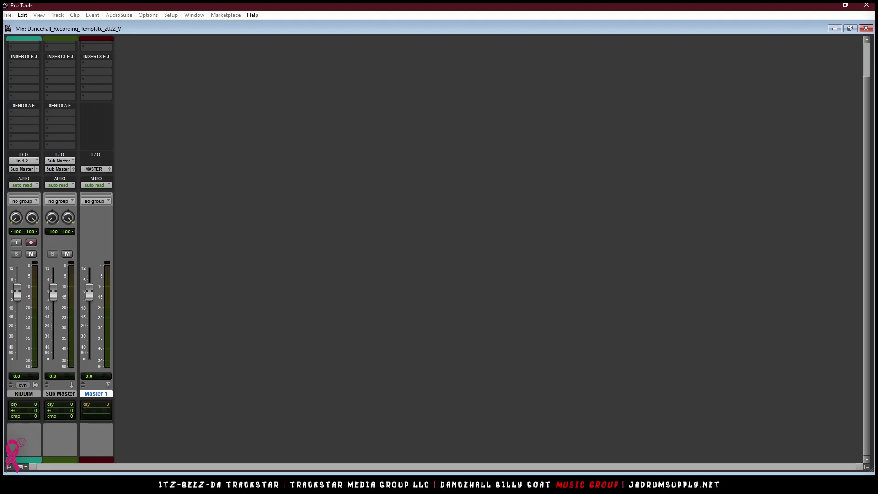
# - Hide the Inserts F-J and Comments sections of the mixer channel strips
pyautogui.scroll(2, 164, 100)
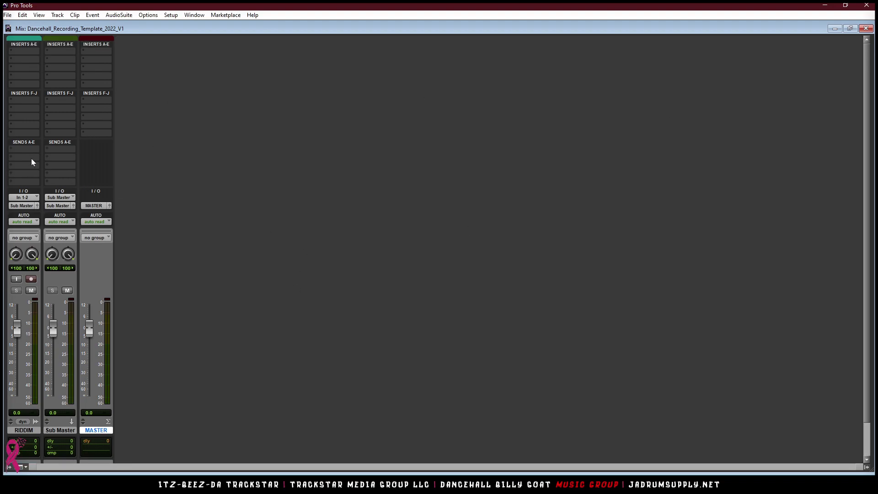
pyautogui.keyDown('alt'); pyautogui.click(96, 94); pyautogui.keyUp('alt')
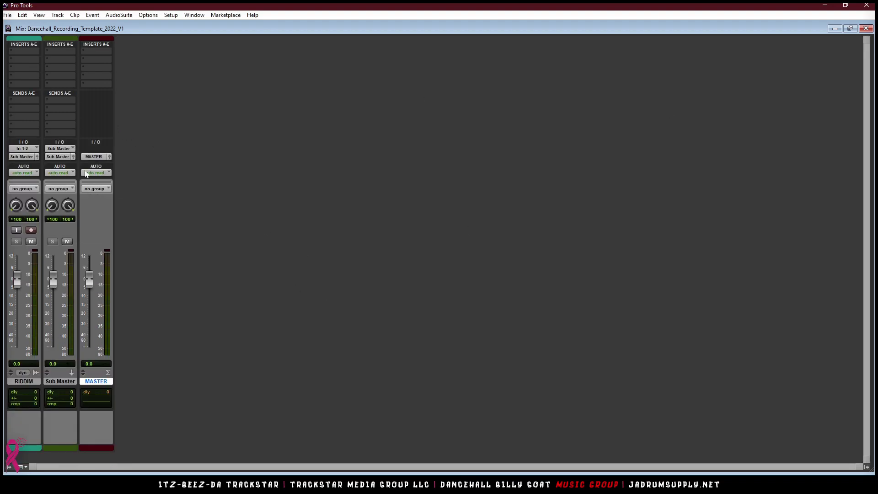
pyautogui.rightClick(95, 144)
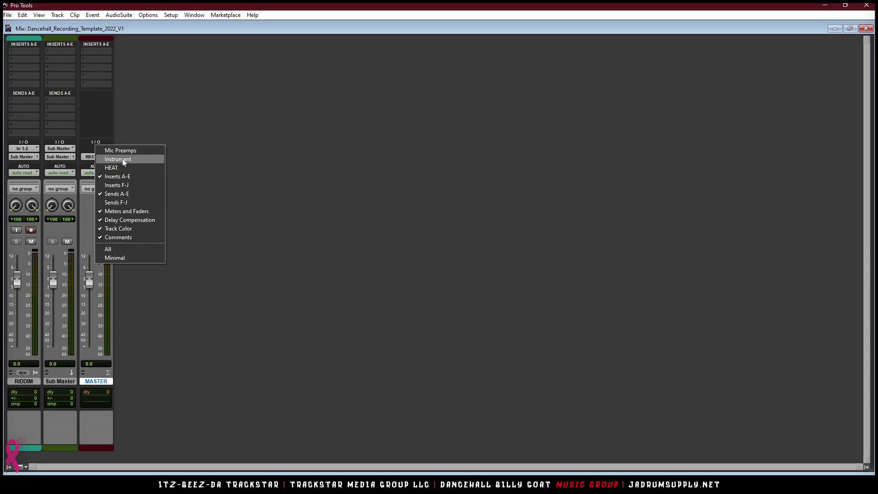
pyautogui.click(124, 238)
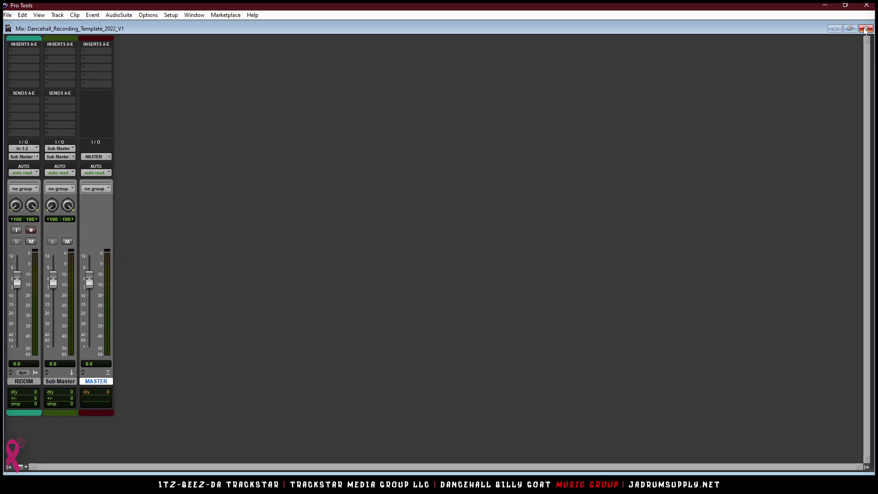
# - Show the Edit window and colour the MASTER track dark blue and the Sub Master track bright yellow
pyautogui.hotkey('ctrl', '=')
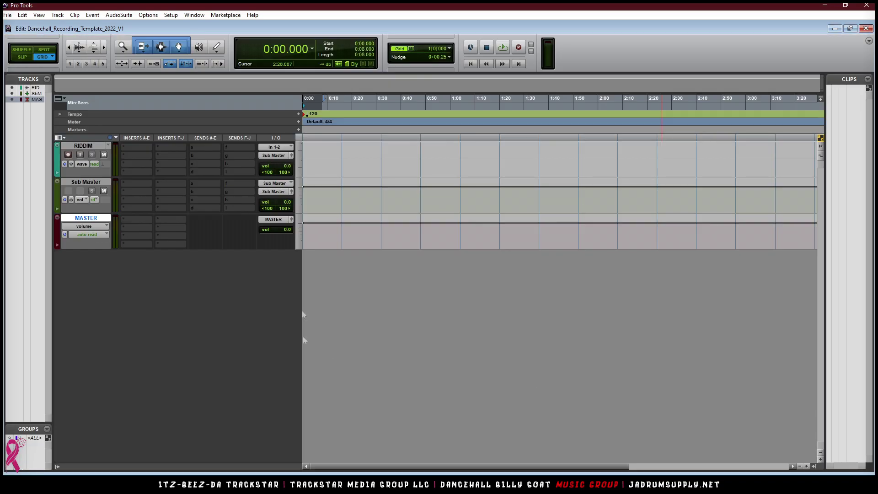
pyautogui.doubleClick(58, 226)
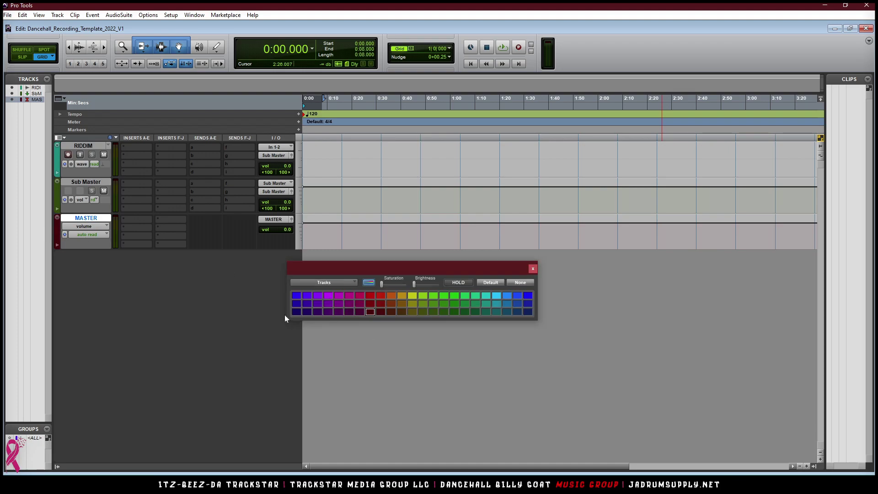
pyautogui.click(296, 311)
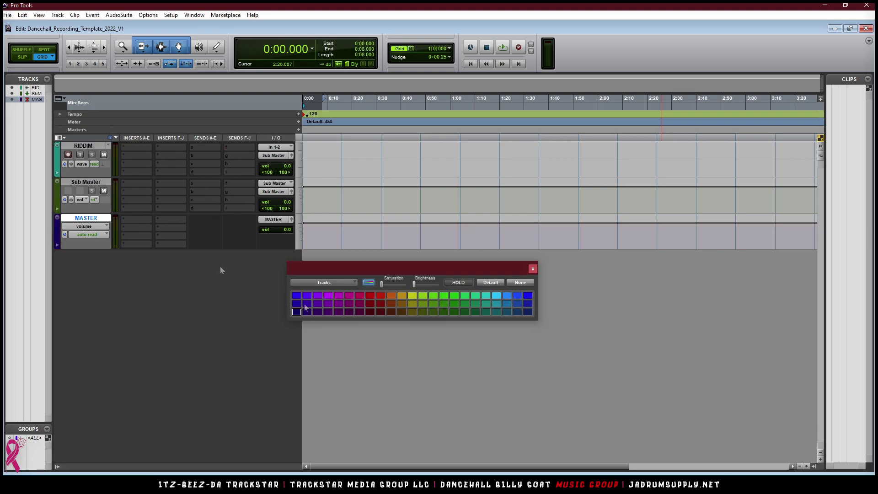
pyautogui.click(86, 182)
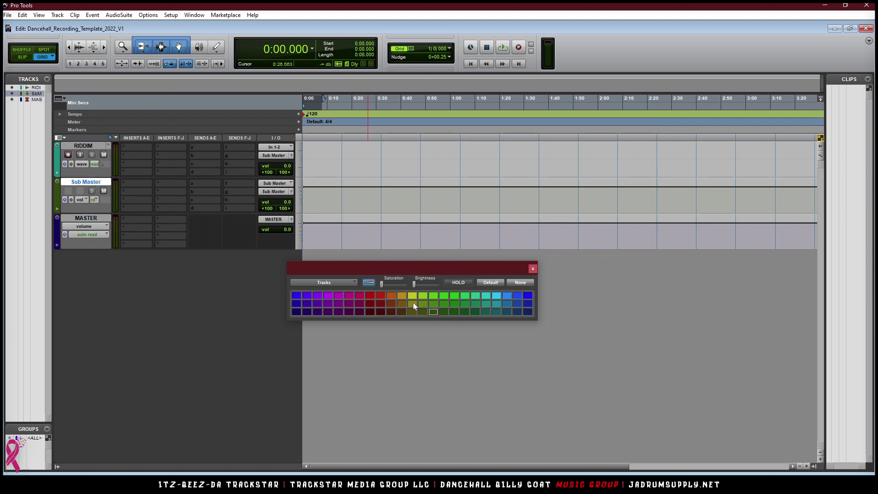
pyautogui.click(414, 295)
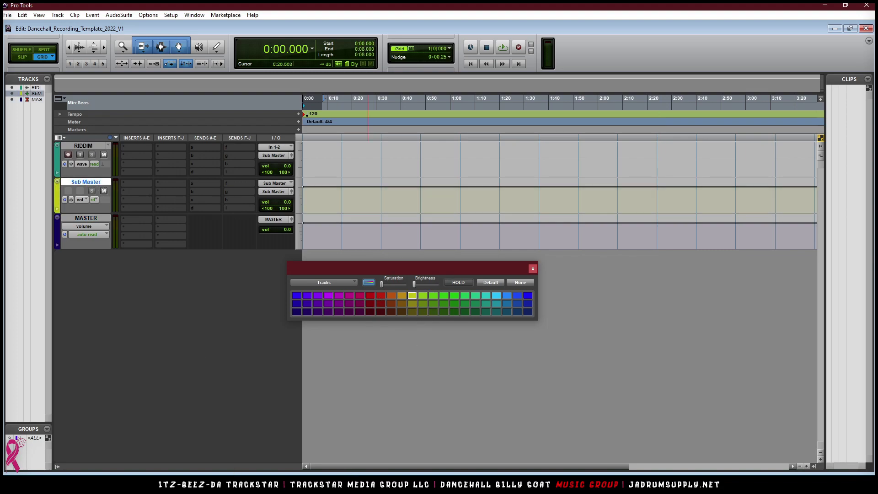
# - Switch to File Explorer, open the A.S.A.P folder on the L: drive and find the beat audio files
pyautogui.press('super+e')
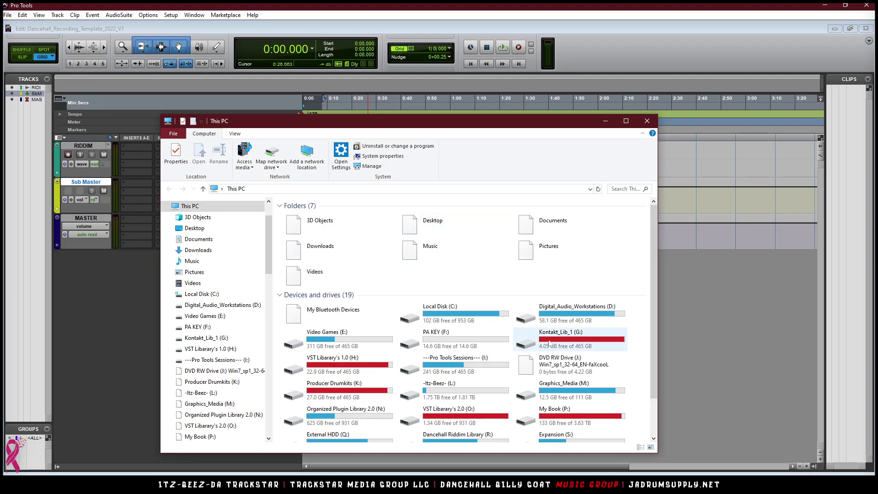
pyautogui.scroll(-2, 456, 356)
pyautogui.doubleClick(455, 352)
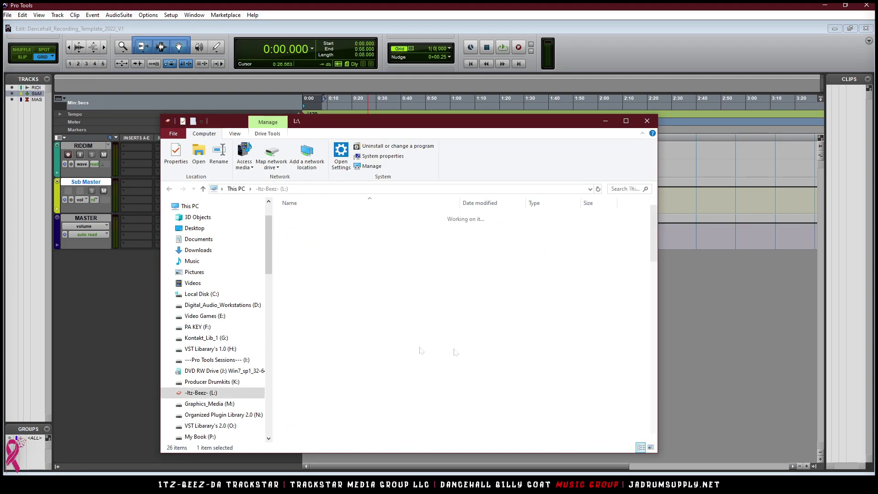
pyautogui.doubleClick(366, 264)
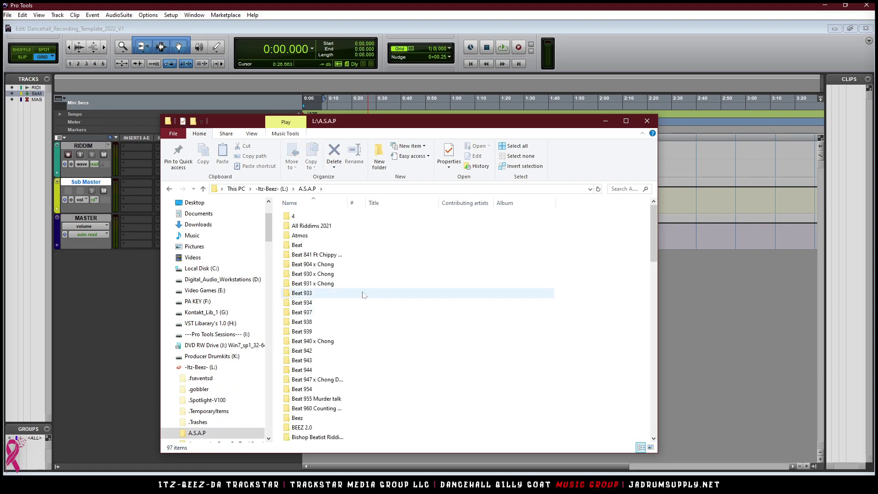
pyautogui.scroll(-12, 363, 295)
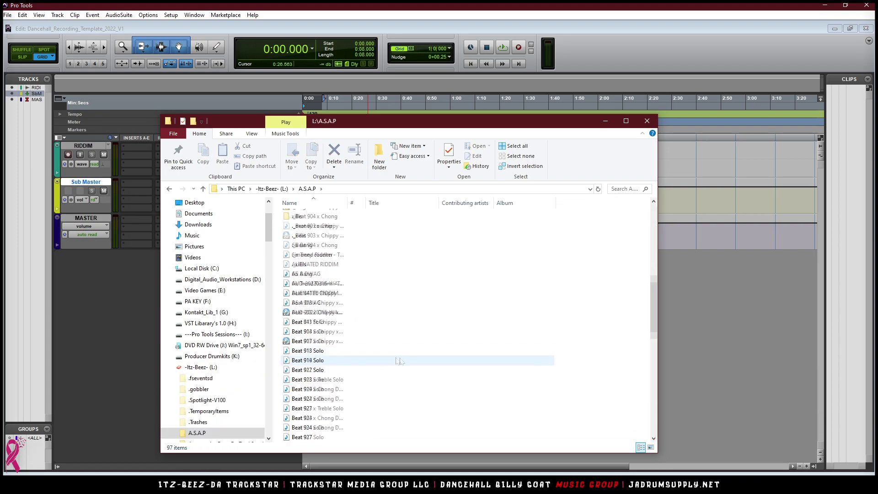
pyautogui.scroll(-3, 397, 362)
# - Preview the Beat 924 x Chong Don, Beat 934 Solo and Beat 938 Solo files and close the player
pyautogui.moveTo(313, 342)
pyautogui.mouseDown()
pyautogui.moveTo(451, 336)
pyautogui.moveTo(617, 150)
pyautogui.moveTo(462, 303)
pyautogui.moveTo(310, 348)
pyautogui.mouseUp()
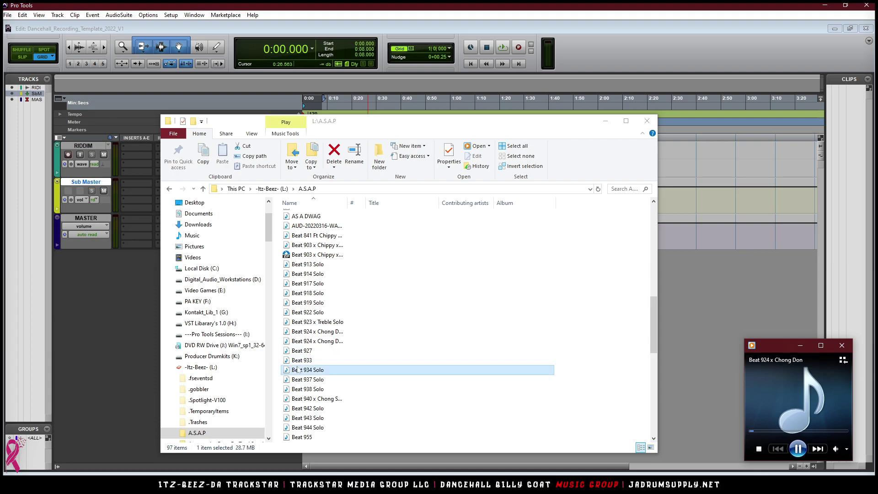
pyautogui.click(328, 370)
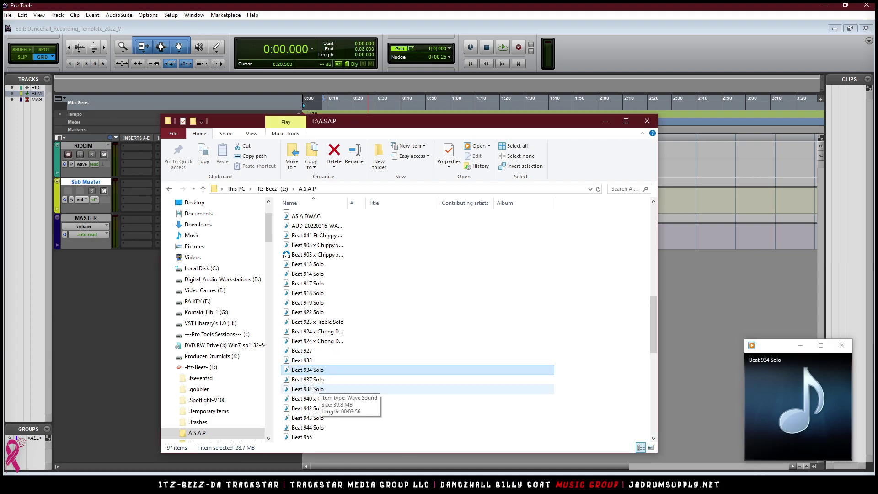
pyautogui.click(314, 389)
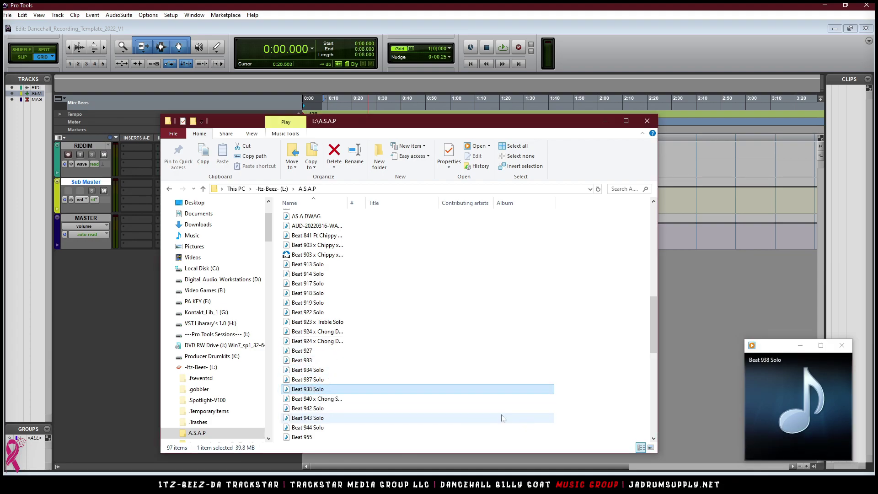
pyautogui.click(842, 345)
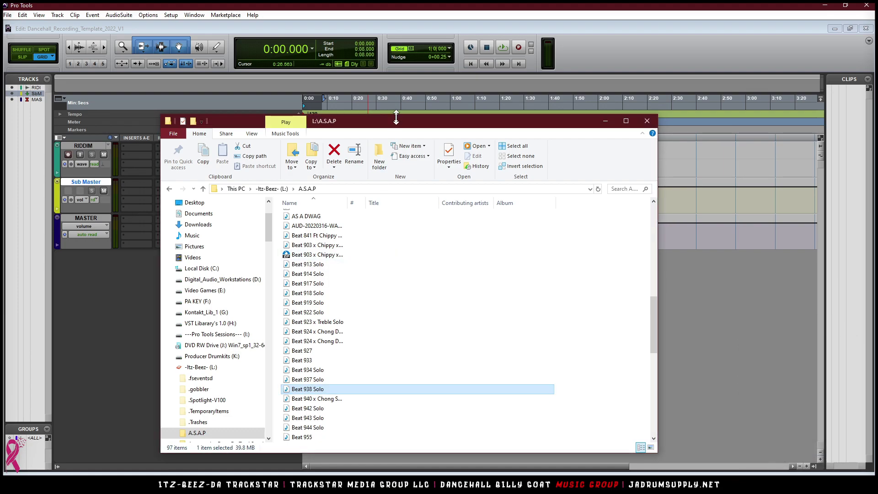
# - Import Beat 938 Solo from the A.S.A.P folder onto the RIDDIM track and align the clip's start with 0:00
pyautogui.moveTo(394, 124); pyautogui.dragTo(404, 183)
pyautogui.scroll(-2, 447, 328)
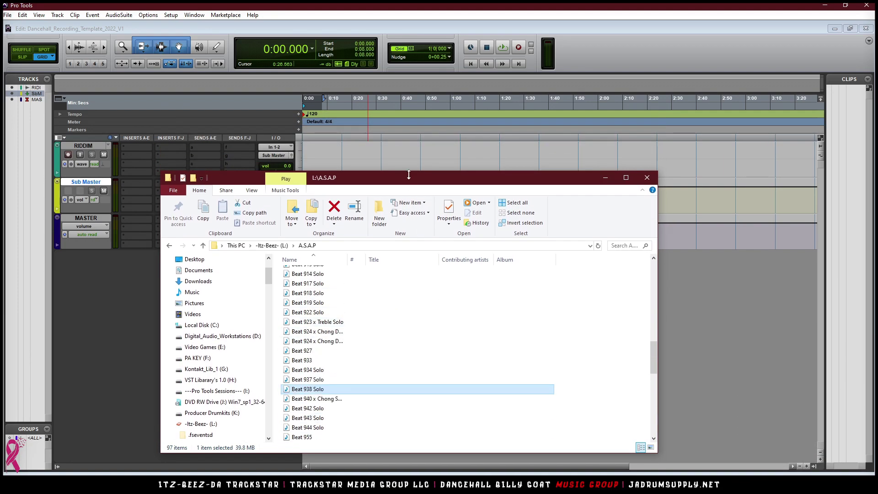
pyautogui.moveTo(406, 180); pyautogui.dragTo(702, 184)
pyautogui.moveTo(596, 395); pyautogui.dragTo(322, 156)
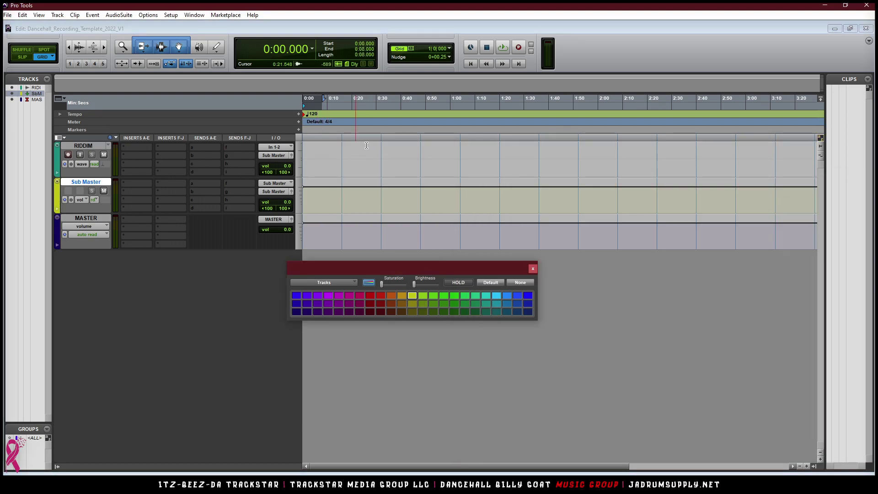
pyautogui.click(364, 149)
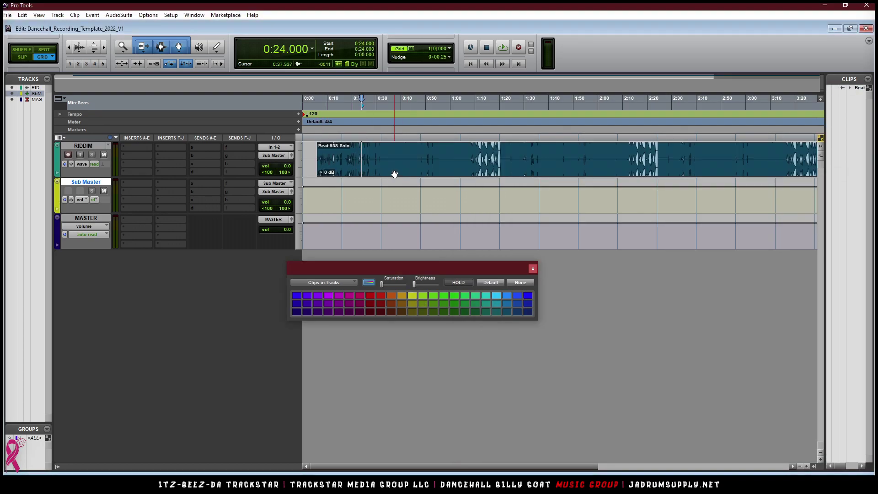
pyautogui.moveTo(392, 173); pyautogui.dragTo(308, 164)
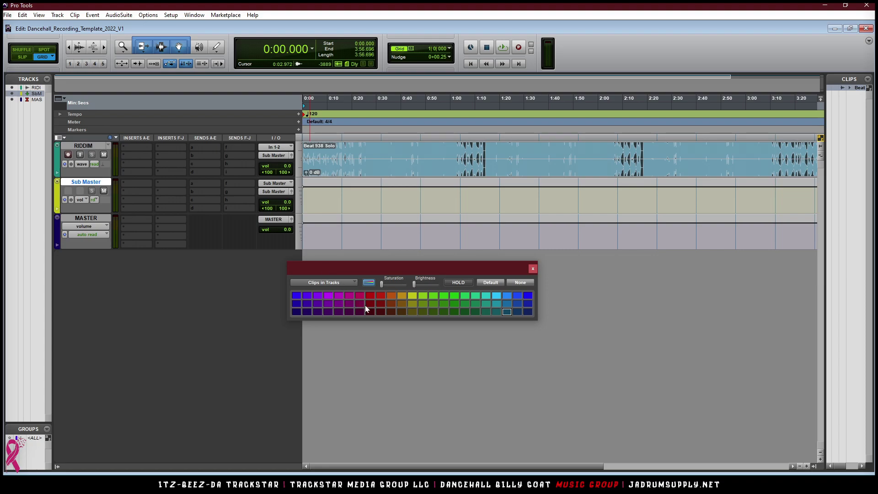
# - Play the session from the start and check the RIDDIM, Sub Master and MASTER meters in the Mix window
pyautogui.press('space')
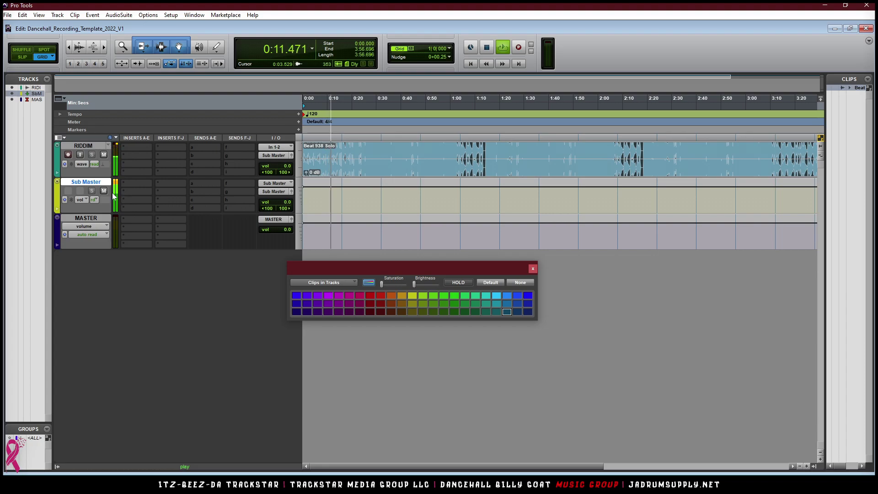
pyautogui.hotkey('ctrl', '=')
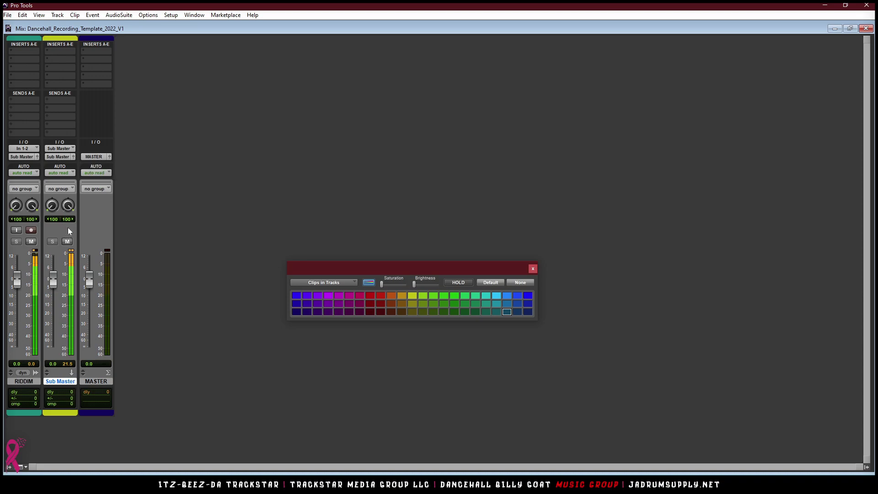
# - Route the Sub Master track's output to the MASTER bus and close the colour palette
pyautogui.click(65, 158)
pyautogui.click(243, 190)
pyautogui.click(58, 158)
pyautogui.moveTo(83, 213)
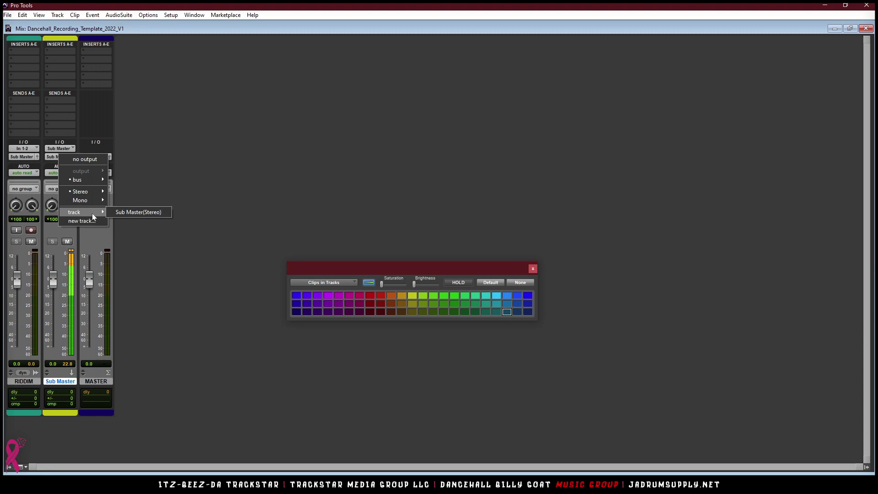
pyautogui.moveTo(103, 181)
pyautogui.click(154, 206)
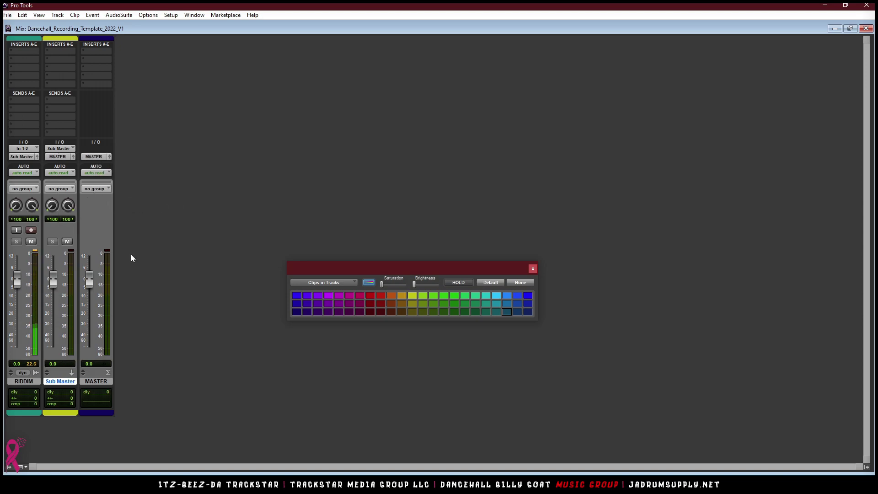
pyautogui.click(533, 270)
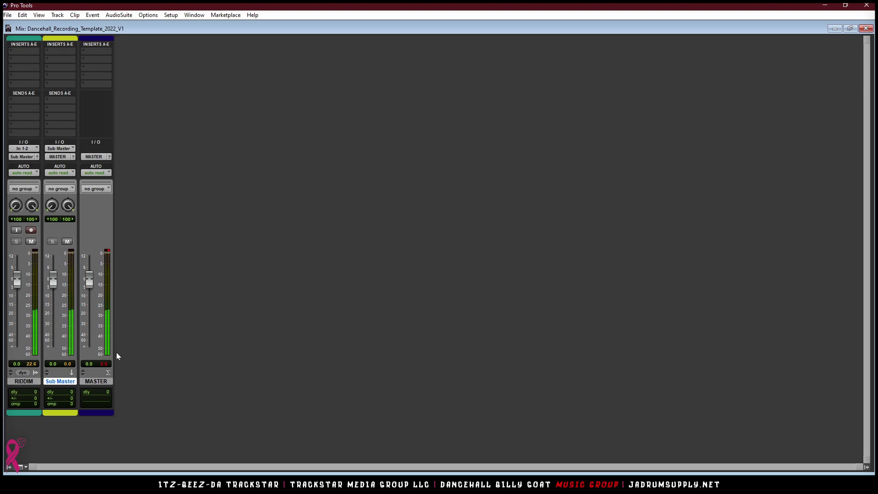
# - Mute and unmute the Sub Master track to test the signal flow, and return to the Edit window
pyautogui.click(68, 242)
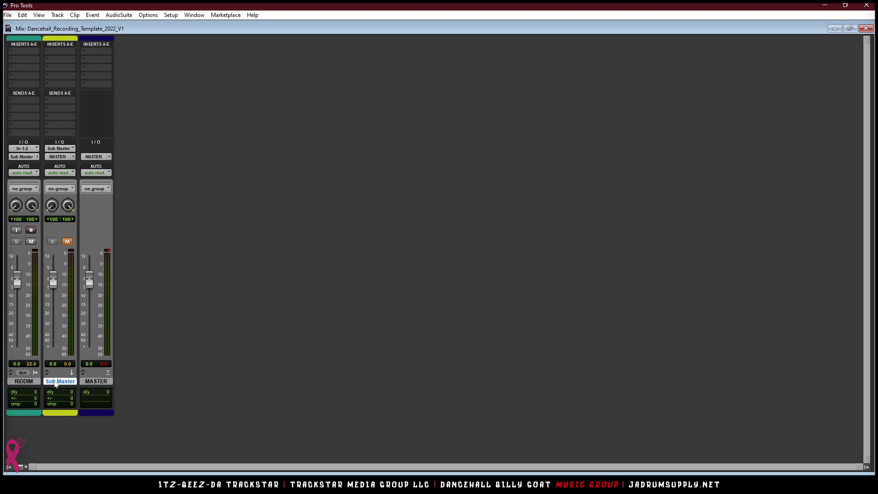
pyautogui.click(66, 244)
pyautogui.hotkey('ctrl', '=')
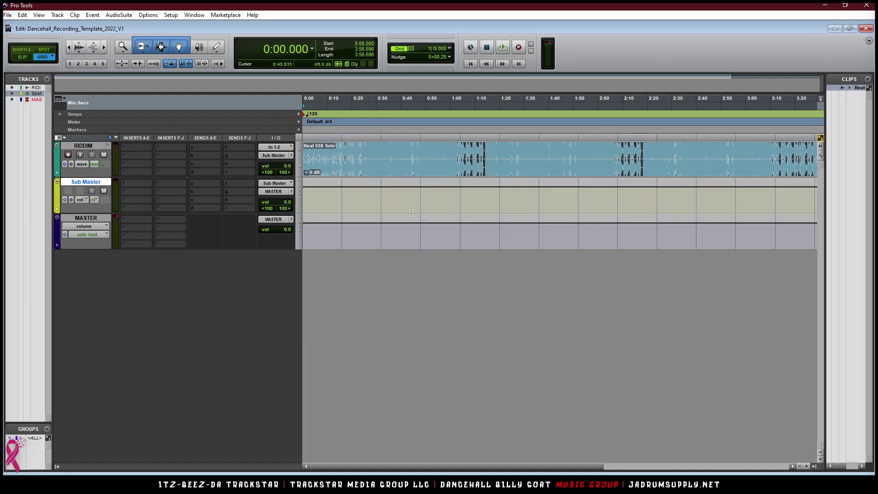
# - Open the RIDDIM track's floating output window, set its volume to -10.0 dB during playback and stop the session
pyautogui.press('r')
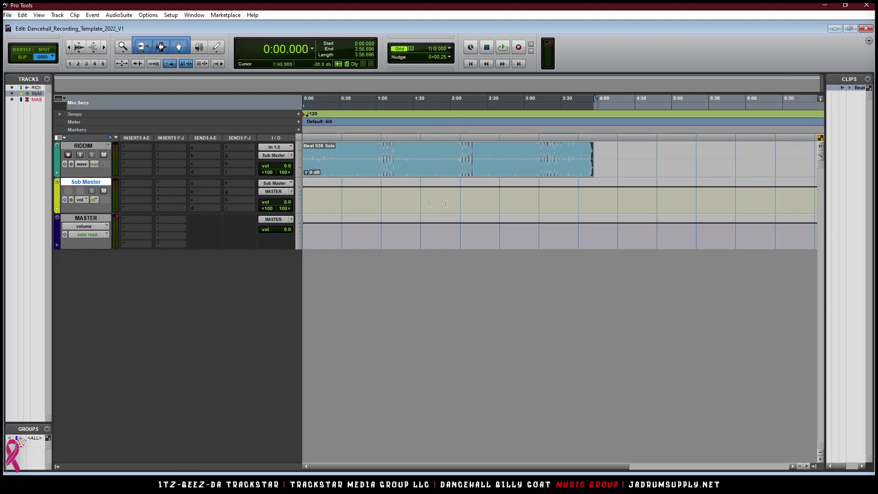
pyautogui.press('t')
pyautogui.press('r')
pyautogui.click(288, 170)
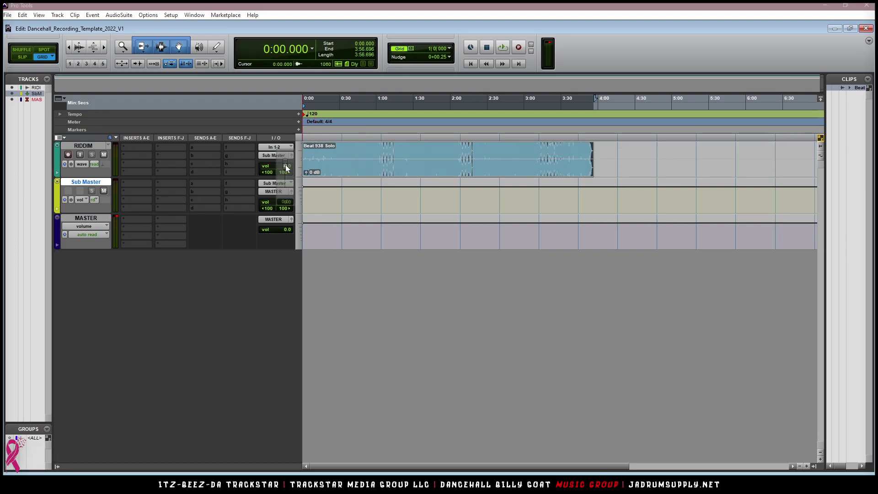
pyautogui.click(289, 168)
pyautogui.click(288, 166)
pyautogui.click(291, 156)
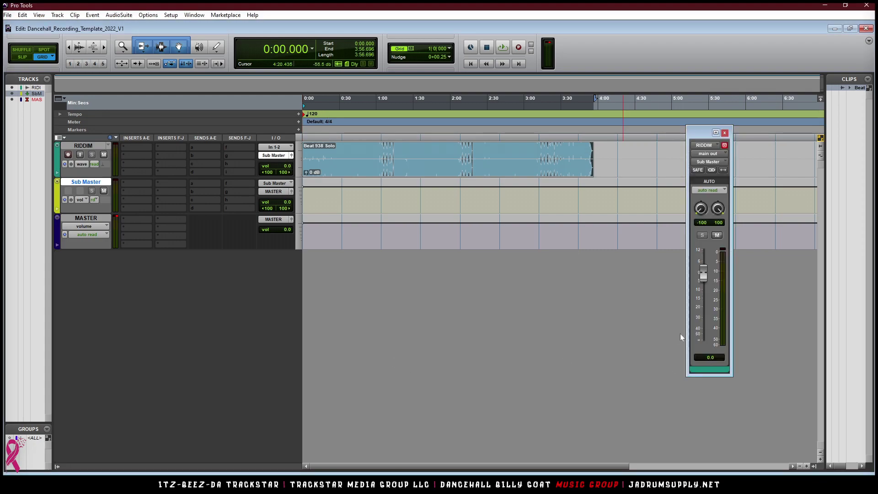
pyautogui.press('space')
pyautogui.click(710, 357)
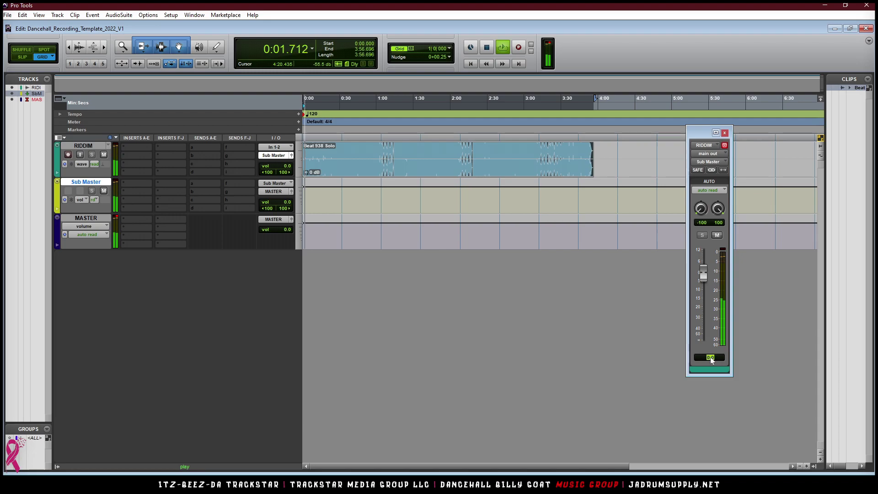
pyautogui.write('-10')
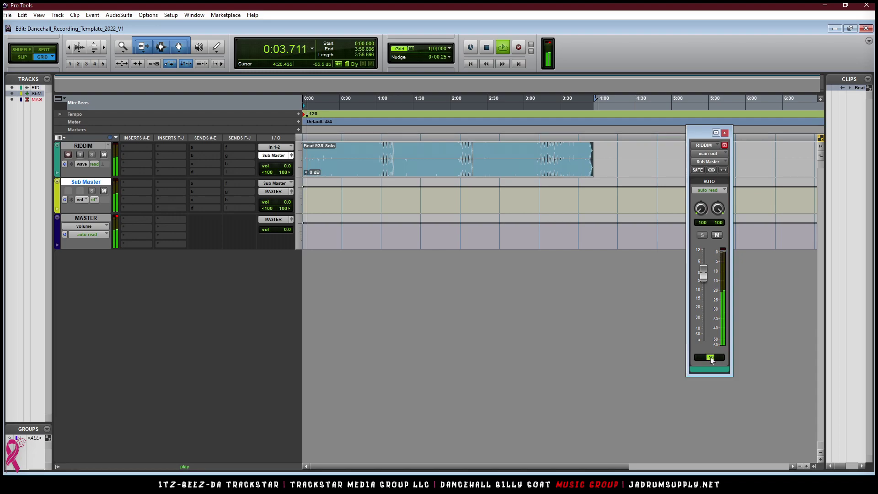
pyautogui.press('Return')
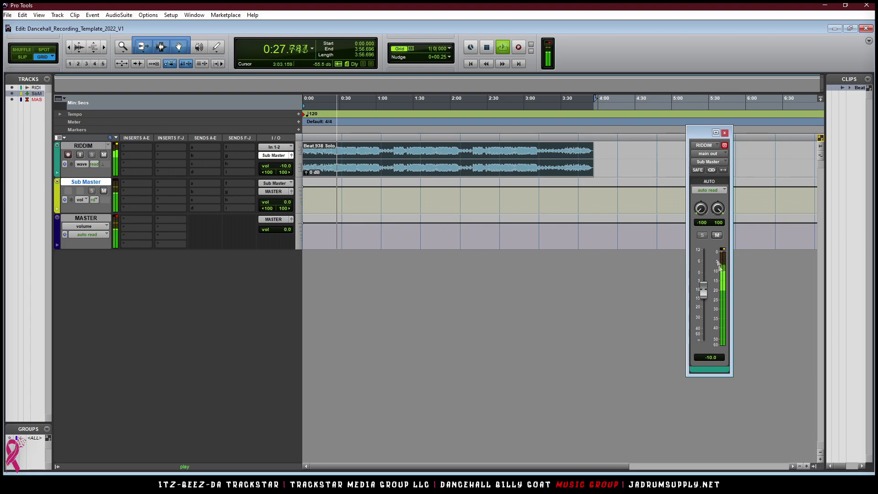
pyautogui.press('space')
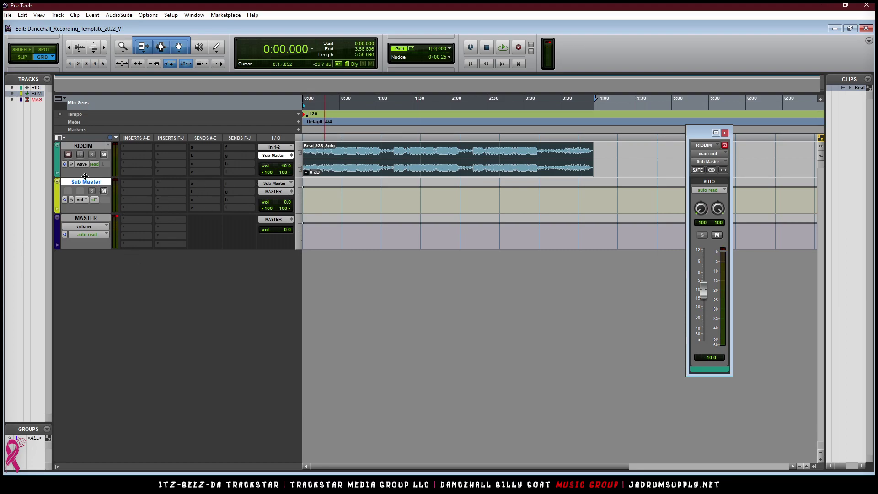
# - Create eight new mono audio tracks below the Sub Master track
pyautogui.hotkey('ctrl', 'shift', 'n')
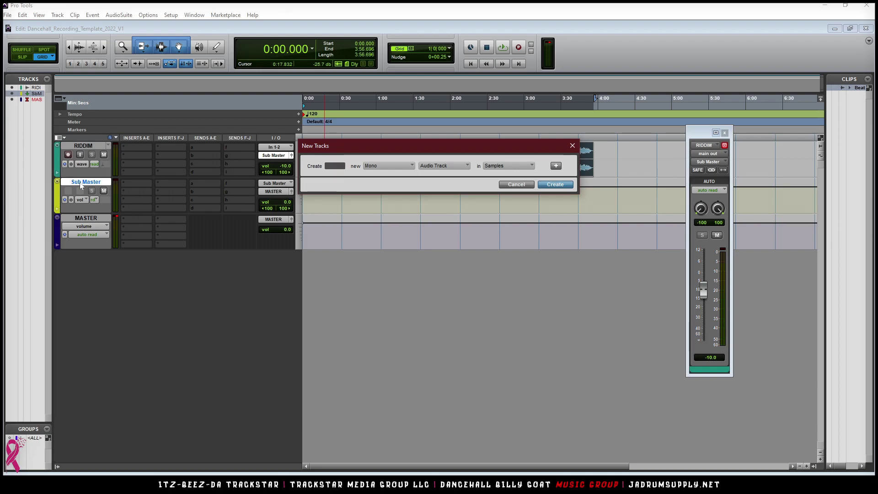
pyautogui.write('8')
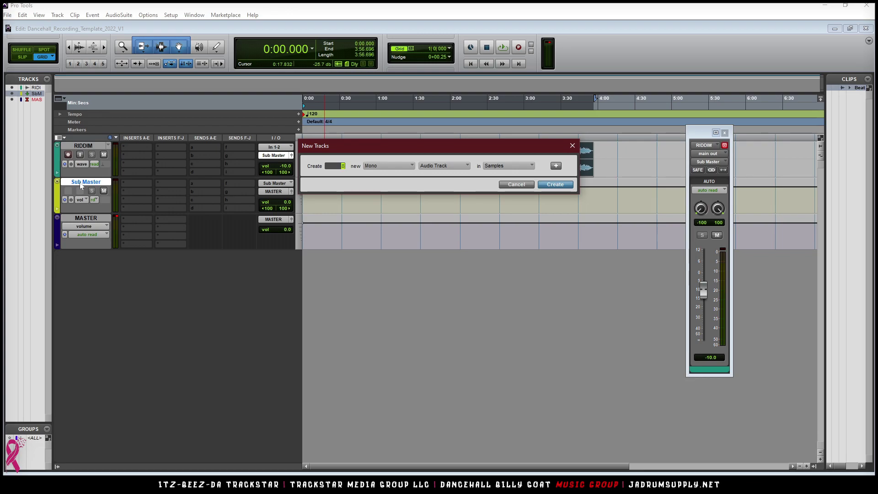
pyautogui.press('Return')
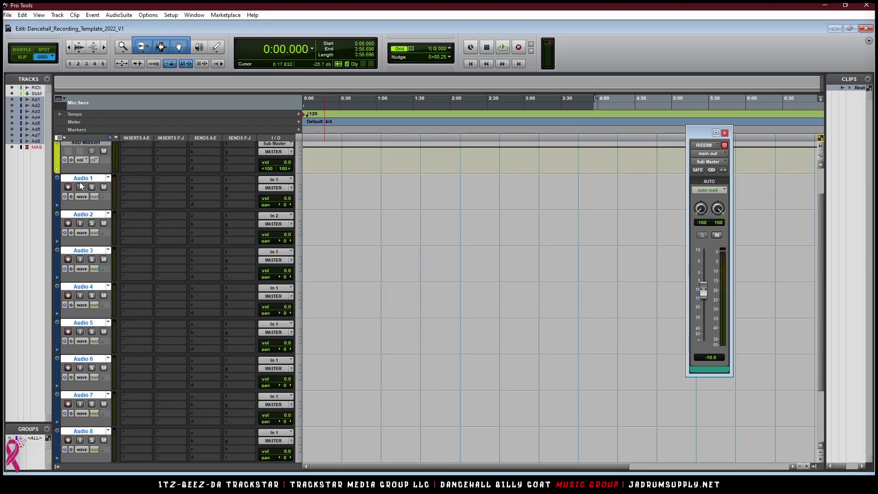
# - Select only the Audio 1 track and switch its input monitoring on and off to check the incoming signal
pyautogui.scroll(2, 242, 182)
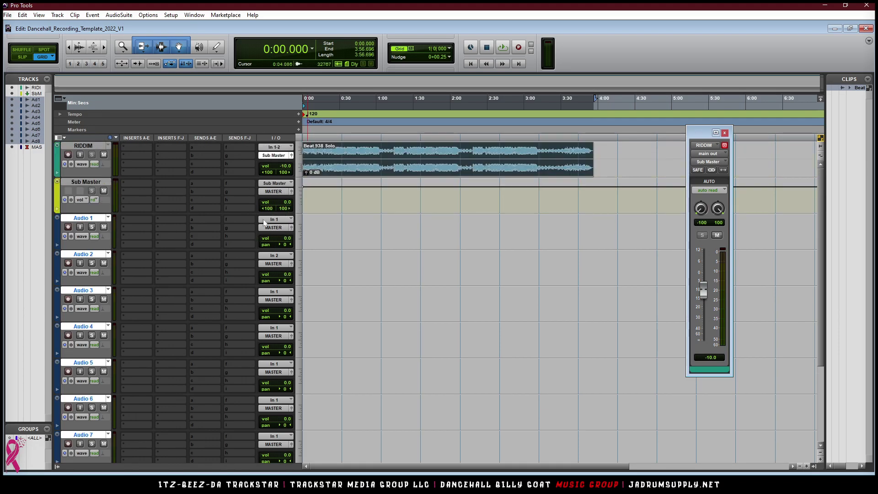
pyautogui.click(85, 219)
pyautogui.click(80, 227)
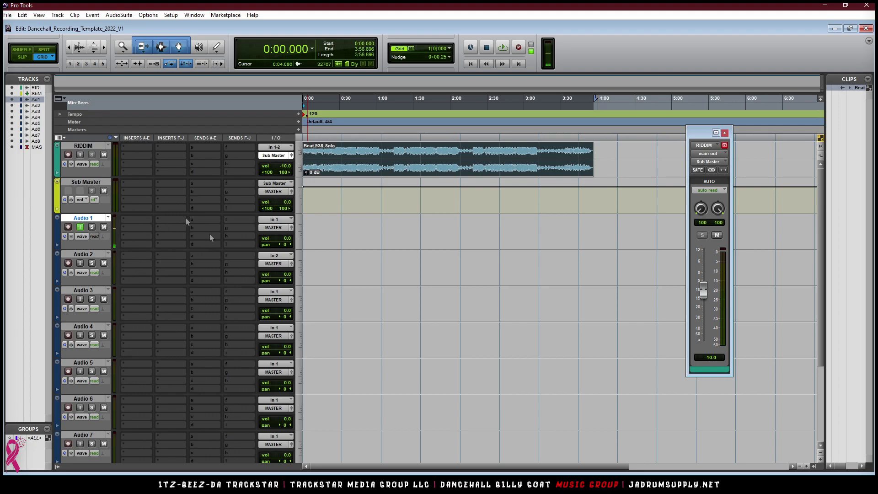
pyautogui.click(80, 227)
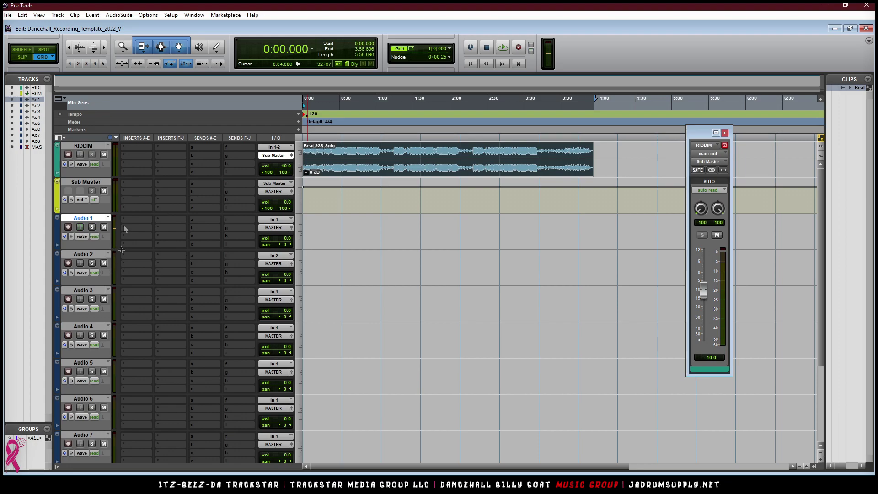
# - Colour the Audio 1 track light blue and rename it RECORD
pyautogui.click(57, 226)
pyautogui.doubleClick(55, 266)
pyautogui.click(339, 295)
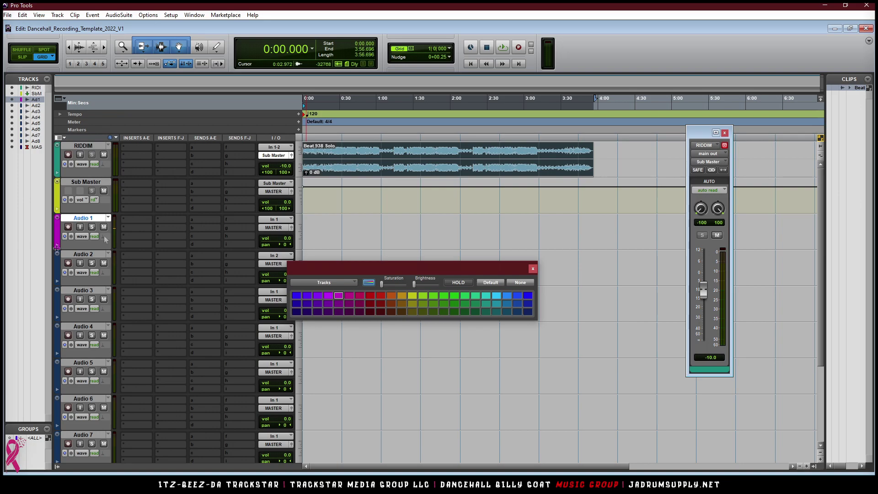
pyautogui.click(484, 295)
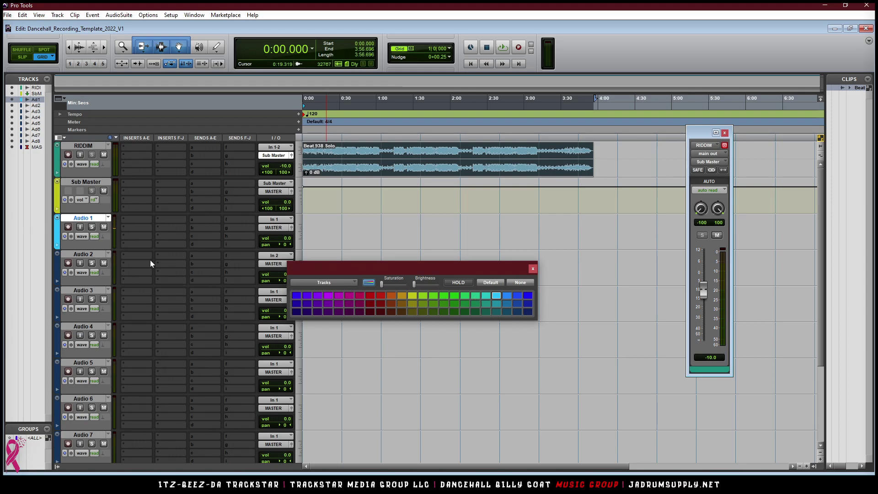
pyautogui.doubleClick(83, 218)
pyautogui.write('RECORD')
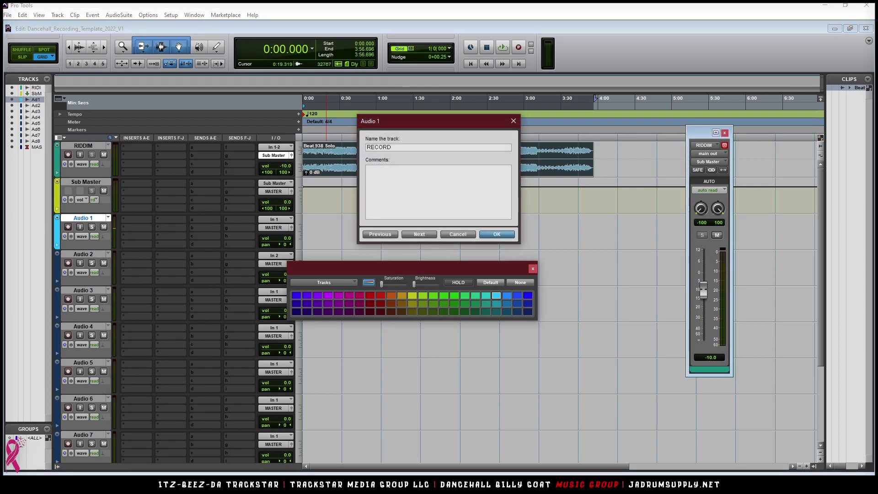
pyautogui.press('Return')
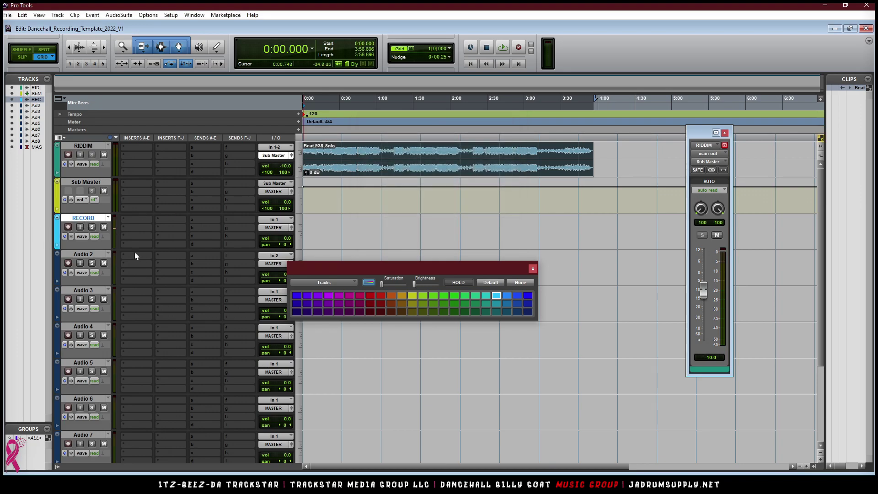
# - Arm the RECORD track and record a test take of about 5 seconds from 0:00 over the beat
pyautogui.click(68, 229)
pyautogui.press('space')
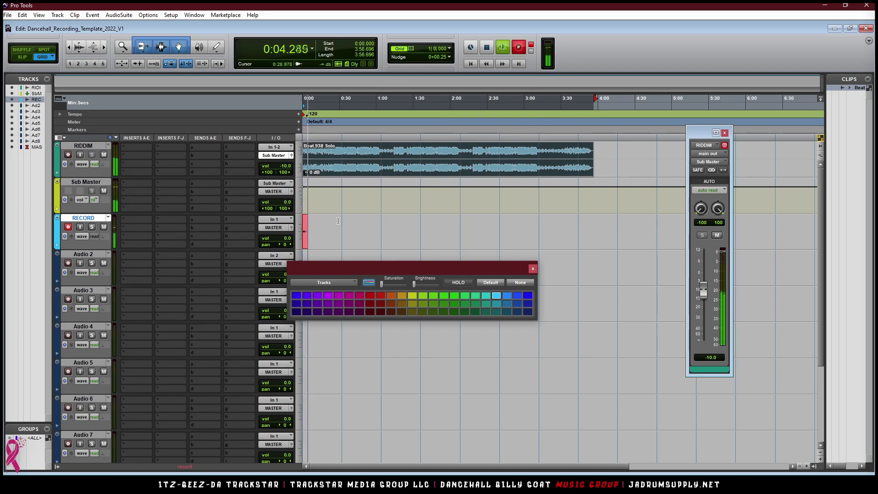
pyautogui.press('space')
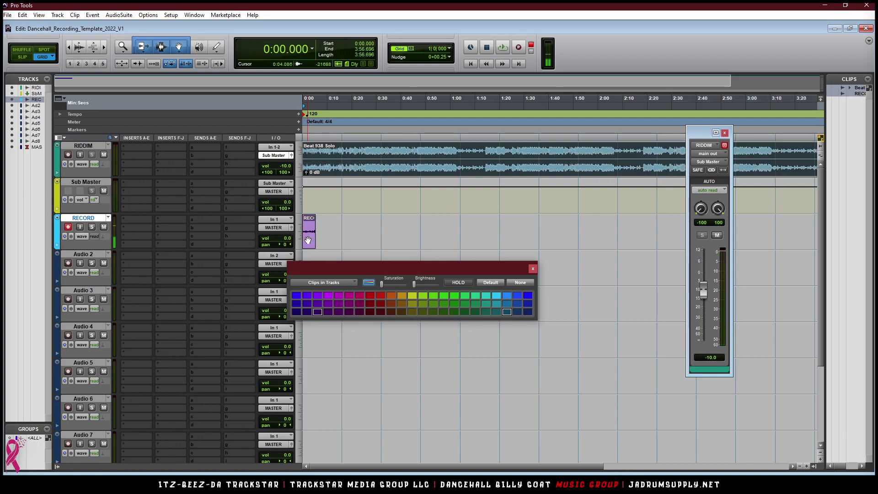
# - Move the recorded clip down to the Audio 2 track at 0:00 and disarm the RECORD track
pyautogui.moveTo(326, 271); pyautogui.dragTo(429, 93)
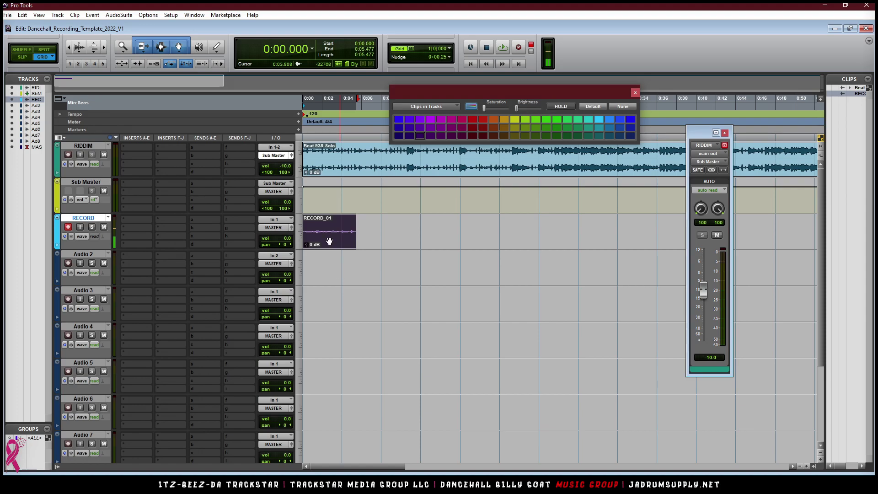
pyautogui.moveTo(329, 240); pyautogui.dragTo(330, 267)
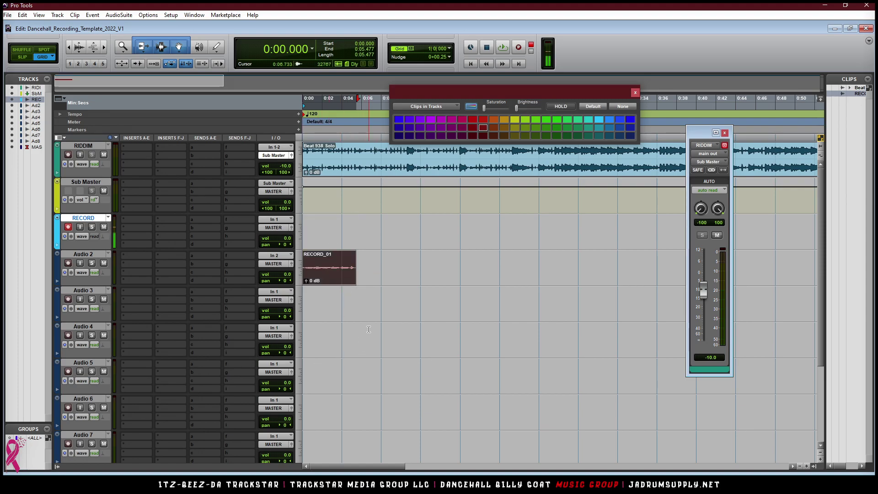
pyautogui.click(67, 228)
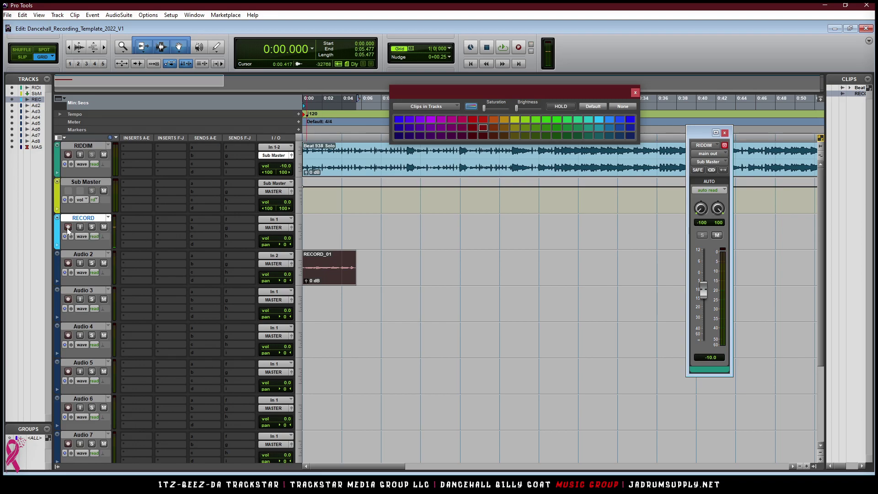
# - Move the RECORD_01 clip from Audio 2 down to the Audio 3 track, starting at 0:00
pyautogui.click(88, 254)
pyautogui.click(343, 268)
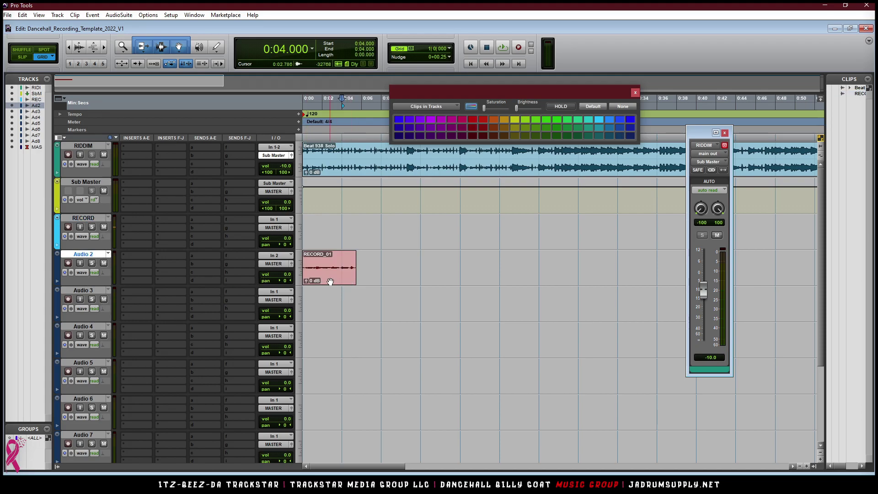
pyautogui.moveTo(330, 281); pyautogui.dragTo(329, 312)
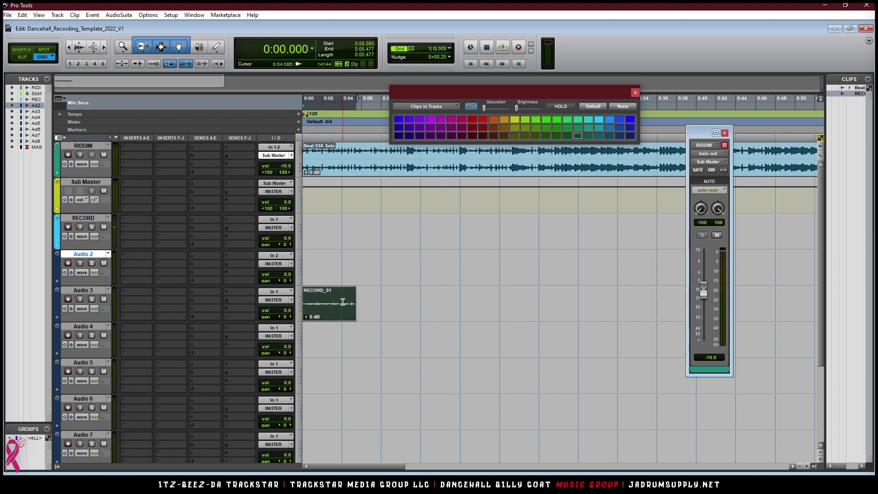
# - Arm the Audio 2 track and record a test take of about 4 seconds from 0:04
pyautogui.click(339, 260)
pyautogui.click(68, 263)
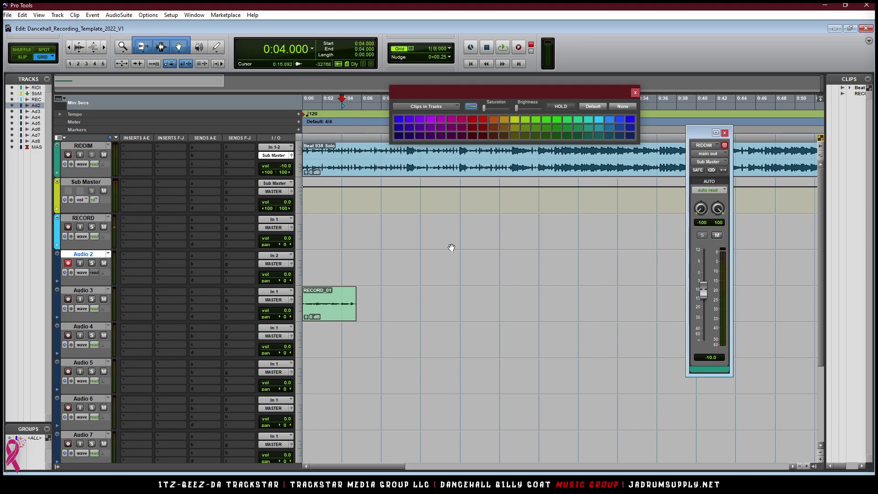
pyautogui.hotkey('ctrl', 'space')
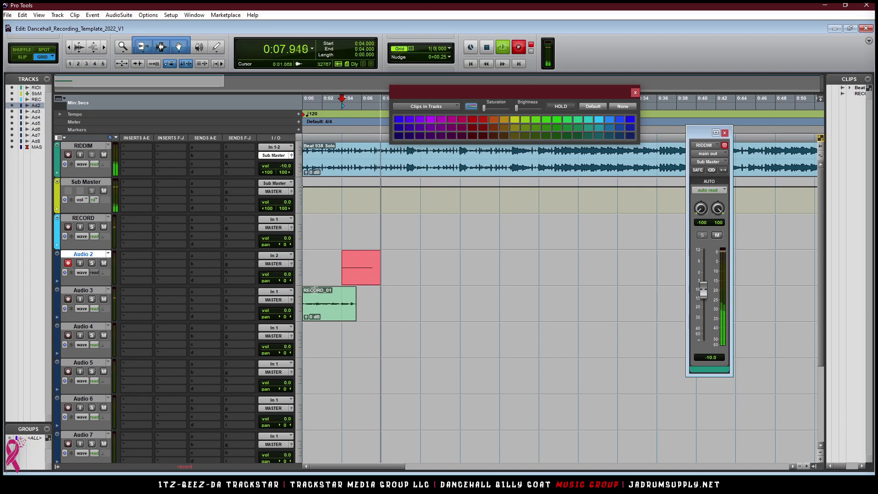
pyautogui.press('space')
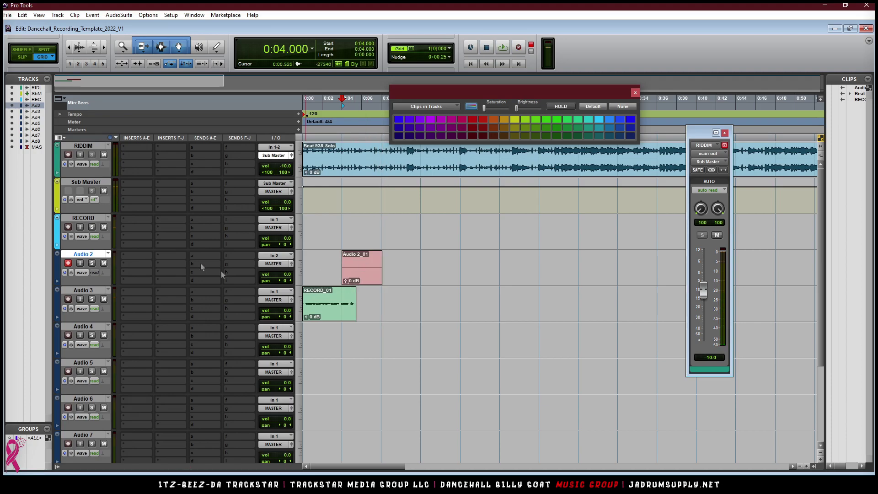
# - Set the Audio 2 track's input to the interface's In 1
pyautogui.click(274, 259)
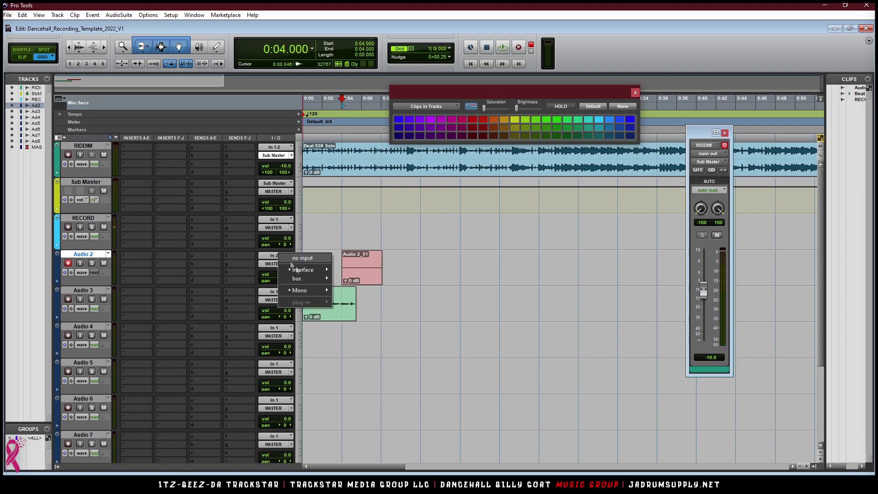
pyautogui.moveTo(310, 273)
pyautogui.click(359, 270)
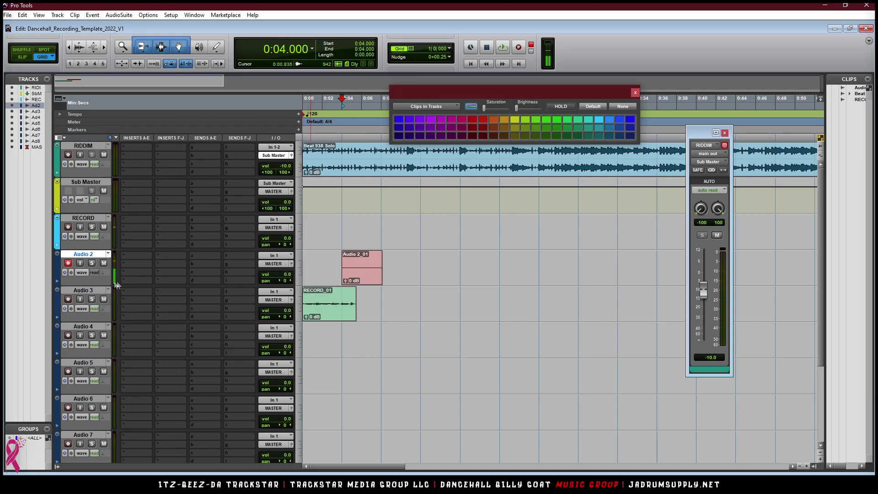
# - Record a test take of about 1.7 seconds on Audio 2 from 0:04 and move the new clip down to Audio 3
pyautogui.hotkey('shift', 'r')
pyautogui.hotkey('ctrl', 'space')
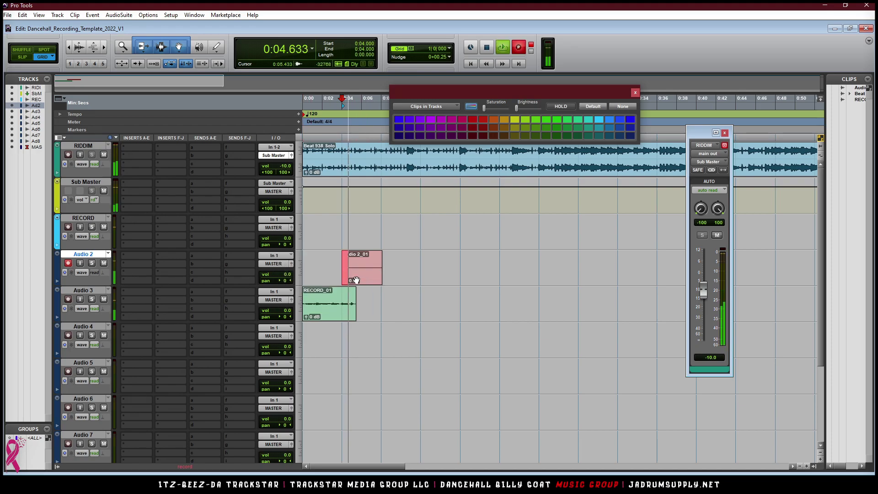
pyautogui.press('space')
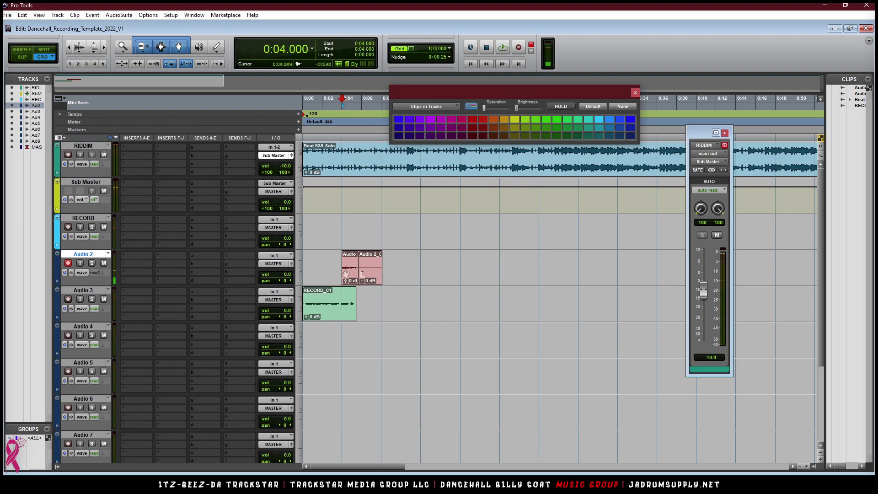
pyautogui.hotkey('ctrl', 'alt', ']')
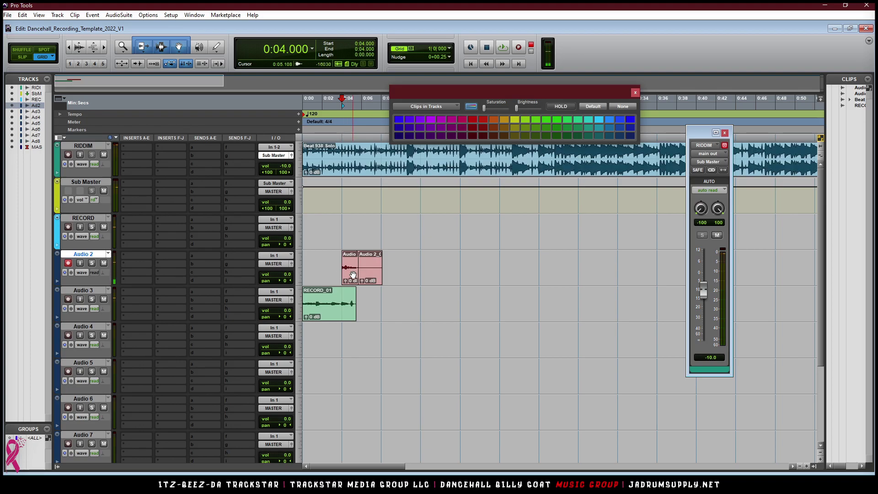
pyautogui.moveTo(352, 275); pyautogui.dragTo(351, 315)
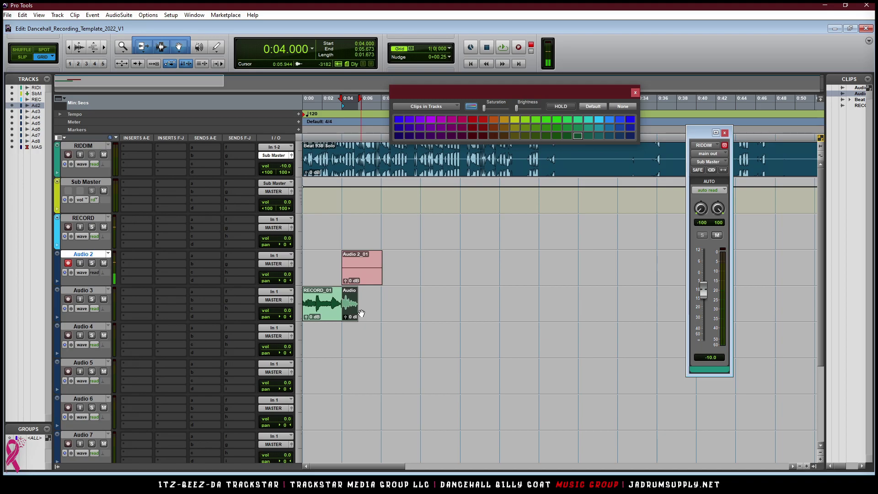
# - Record a test take of about 1.9 seconds on Audio 2 from 0:04.969 and move it down to Audio 3
pyautogui.click(352, 257)
pyautogui.hotkey('ctrl', 'space')
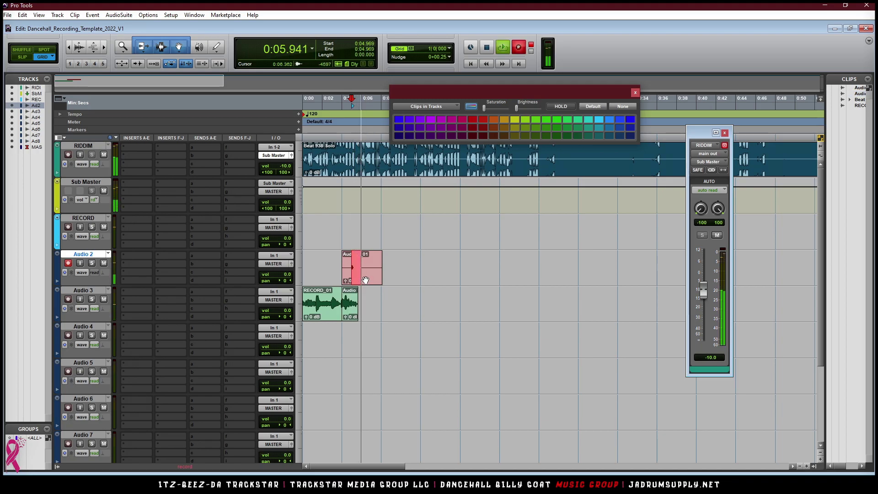
pyautogui.press('space')
pyautogui.moveTo(362, 272); pyautogui.dragTo(361, 306)
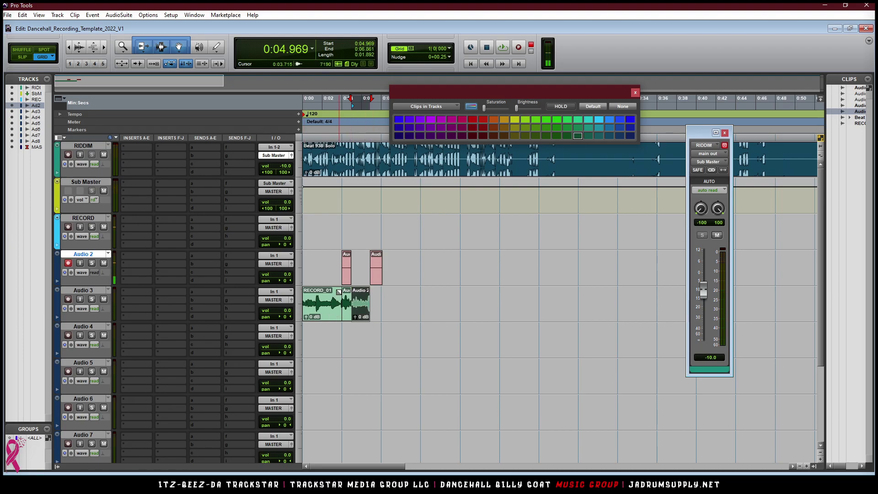
# - Record a test take on Audio 2 from 0:06, and another from 0:08 on Audio 3, armed in place of Audio 2
pyautogui.hotkey('ctrl', 'space')
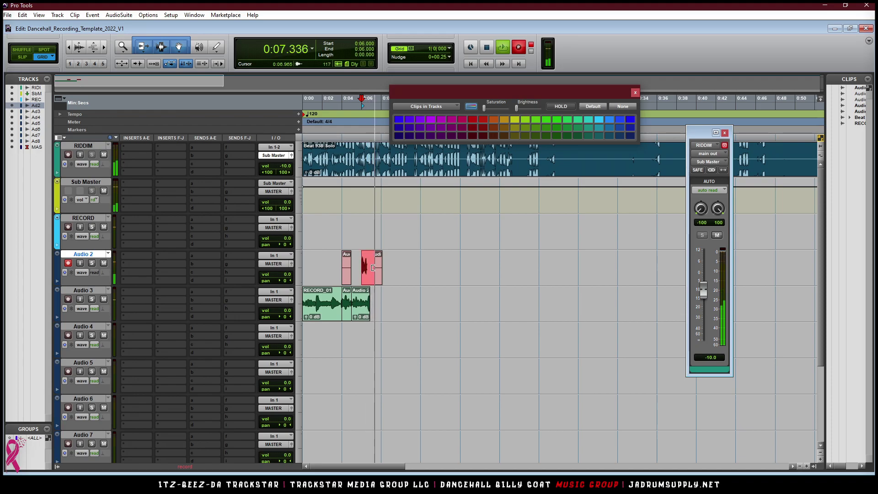
pyautogui.press('space')
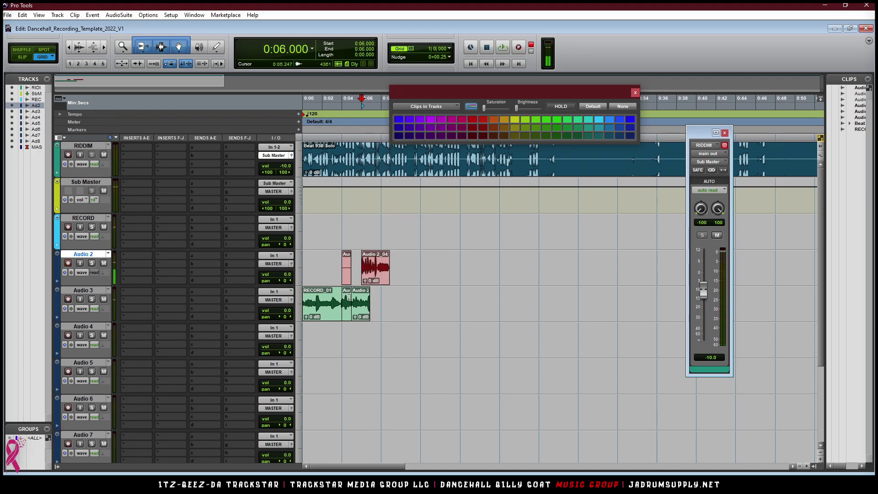
pyautogui.click(68, 300)
pyautogui.click(68, 263)
pyautogui.hotkey('ctrl', 'space')
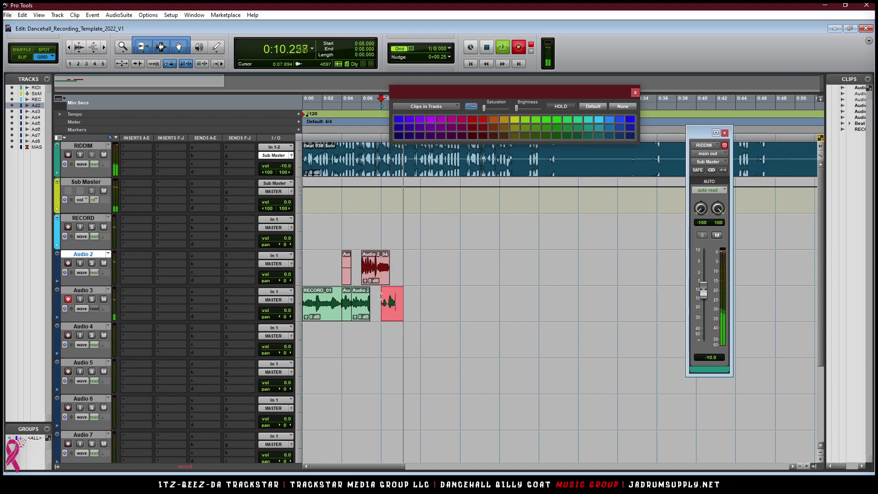
pyautogui.press('space')
# - Delete all test clips from the Audio 2 and Audio 3 tracks
pyautogui.press('t')
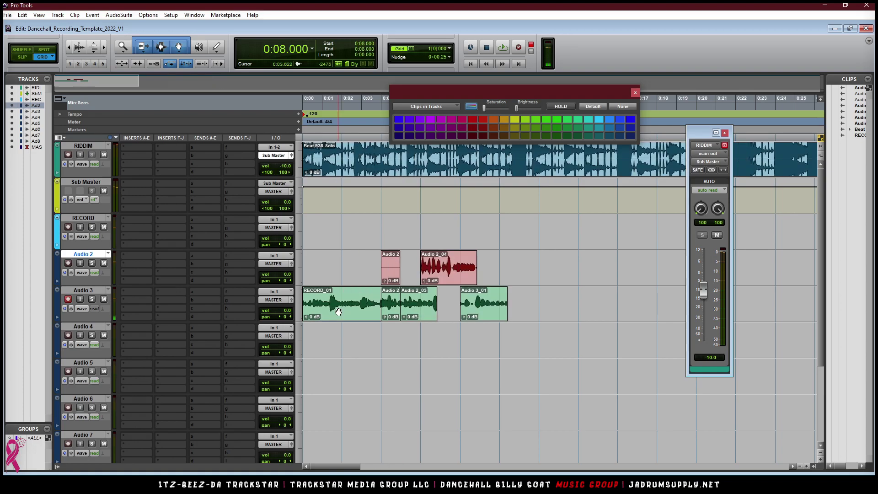
pyautogui.press('r')
pyautogui.click(96, 219)
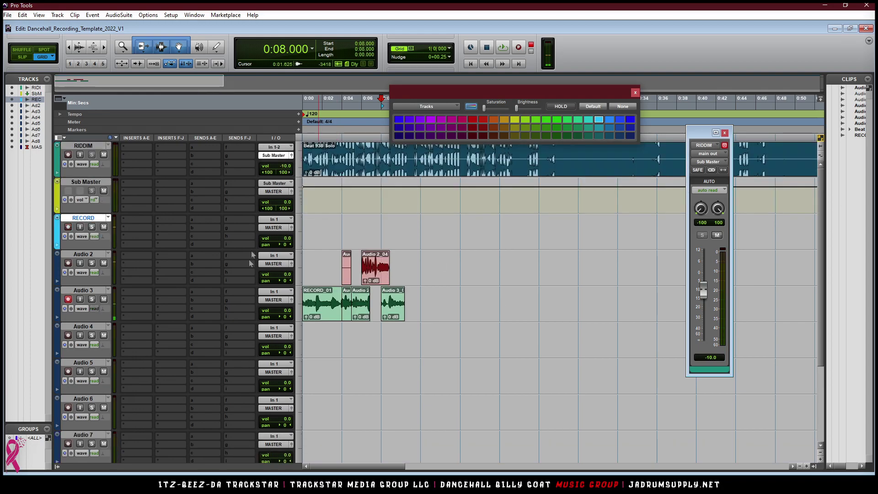
pyautogui.click(346, 279)
pyautogui.press('Delete')
pyautogui.hotkey('ctrl', '[')
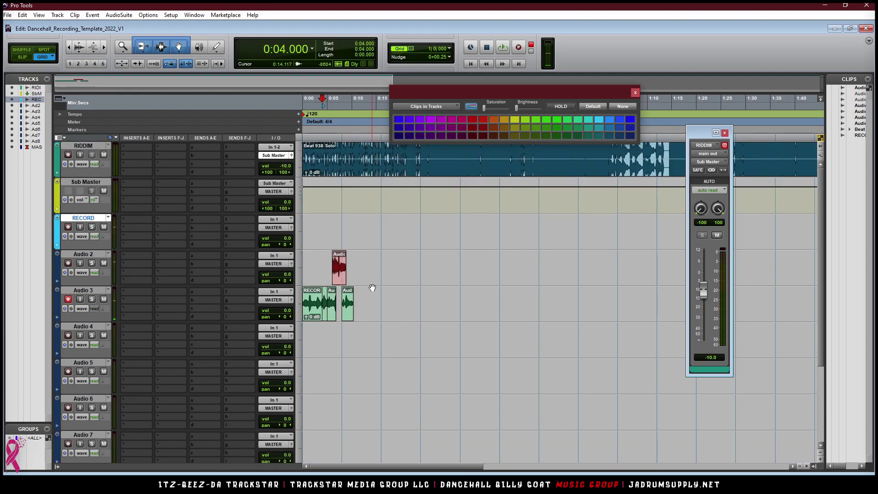
pyautogui.moveTo(371, 294); pyautogui.dragTo(303, 275)
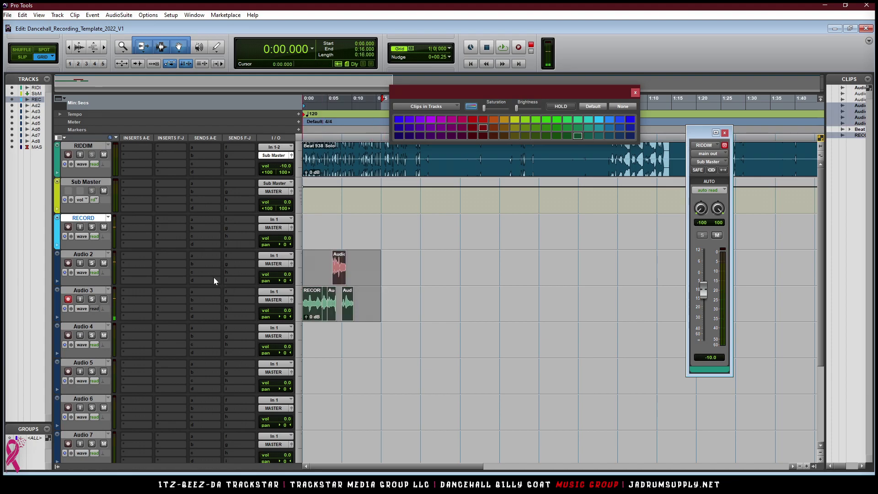
pyautogui.press('Delete')
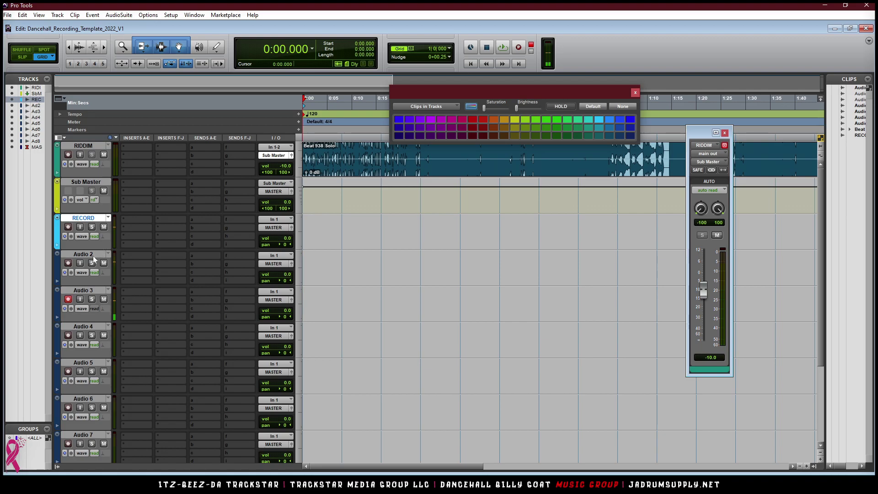
# - Rename the Audio 2 track as Hoo-k and the Audio 3 track as Hook x2
pyautogui.doubleClick(92, 256)
pyautogui.write('Hoo-k')
pyautogui.hotkey('ctrl', 'Right')
pyautogui.write('Hook')
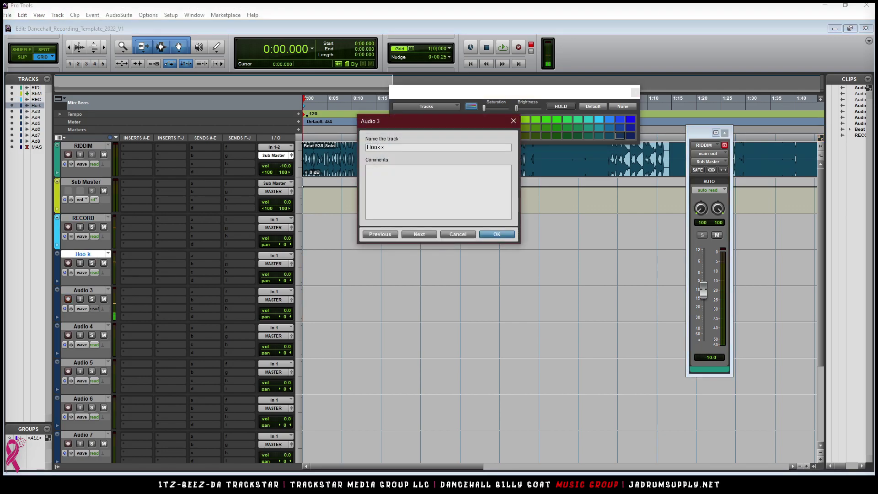
# - Rename the Audio 4 track as Verse and the Audio 5 track as Verse x2
pyautogui.hotkey('ctrl', 'Right')
pyautogui.write('Verse')
pyautogui.hotkey('ctrl', 'Right')
pyautogui.write('Ve')
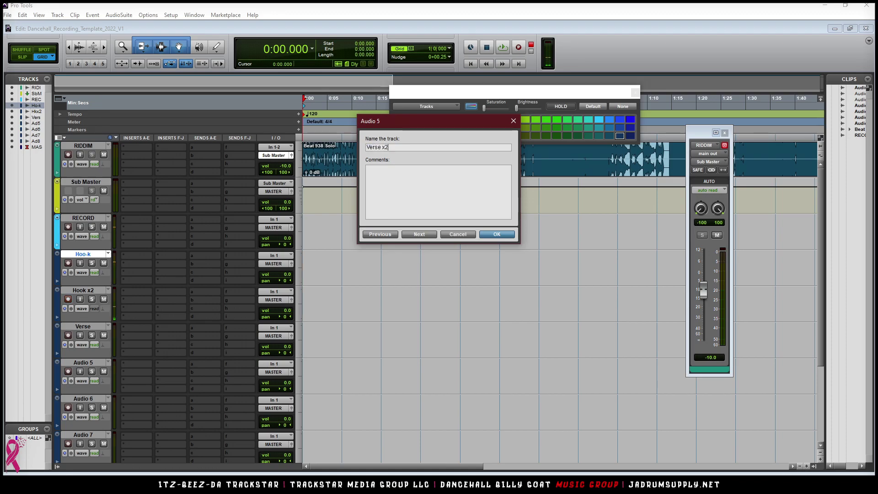
# - Rename the Audio 6 track as Ablids and the Audio 7 track as Verb Vox
pyautogui.hotkey('ctrl', 'Right')
pyautogui.write('Ablids')
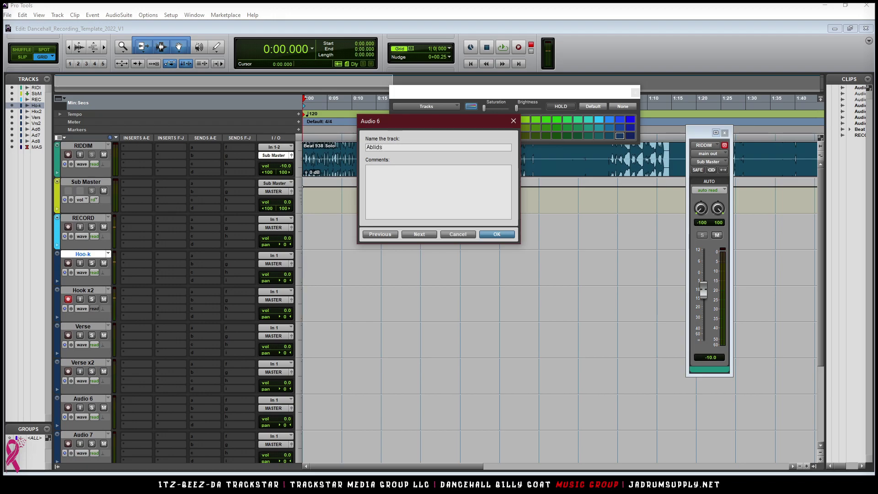
pyautogui.write('Verb Vox')
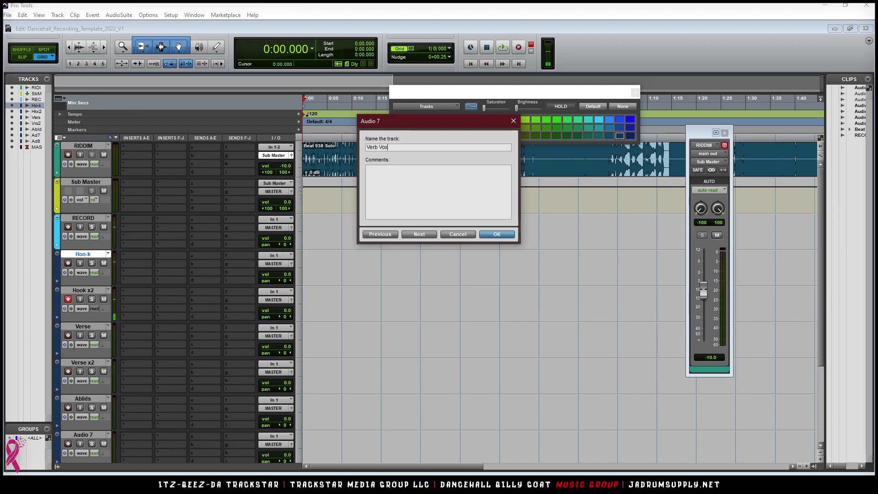
pyautogui.press('Return')
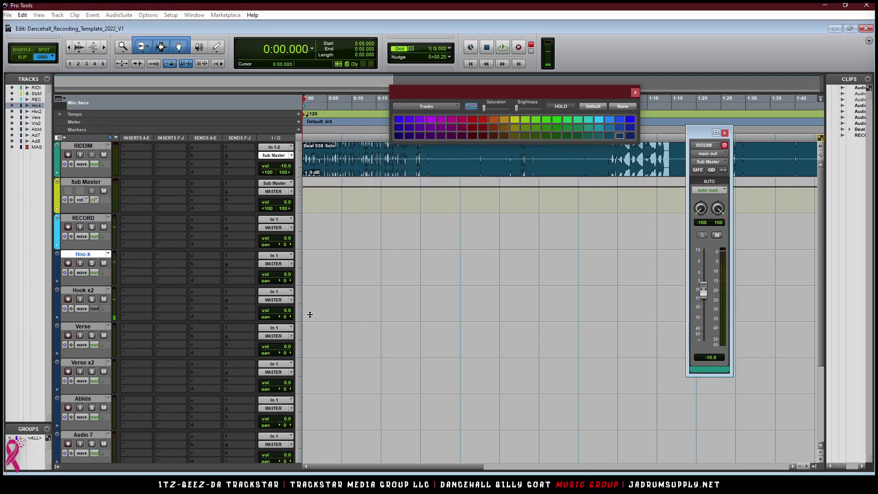
# - Duplicate the Audio 8 track once, inserting the copy after it
pyautogui.scroll(-5, 366, 302)
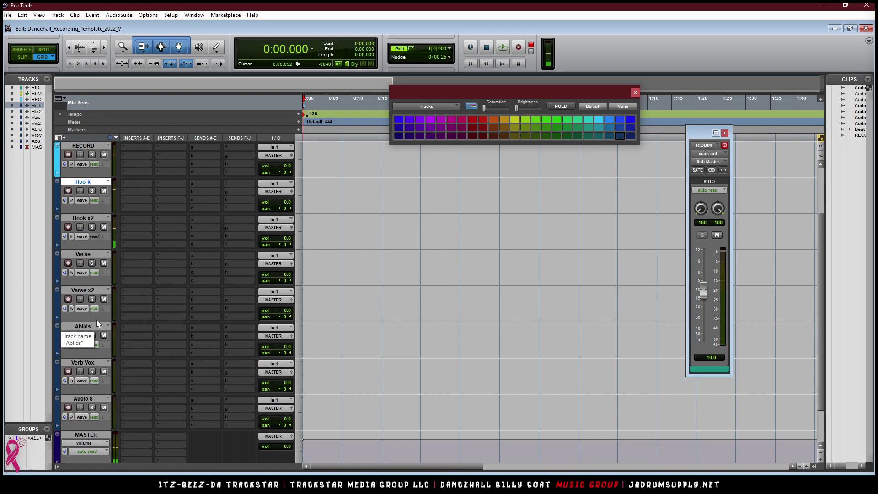
pyautogui.rightClick(93, 399)
pyautogui.click(115, 369)
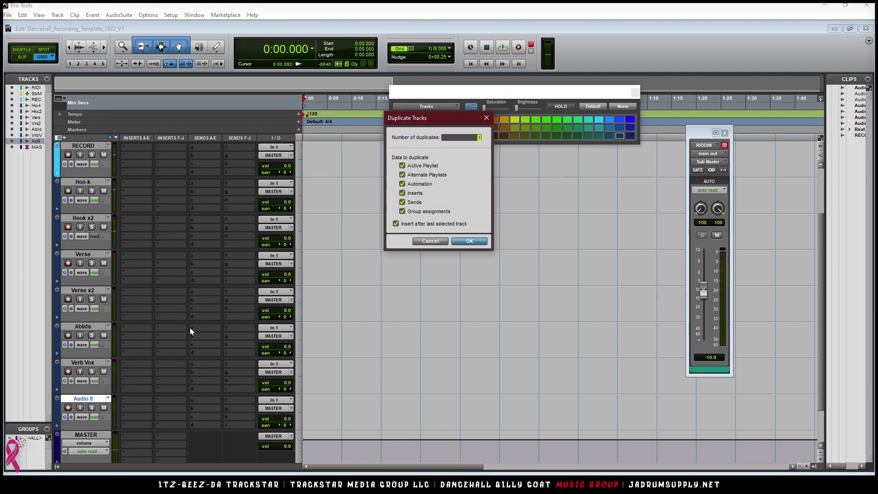
pyautogui.click(421, 168)
pyautogui.press('Return')
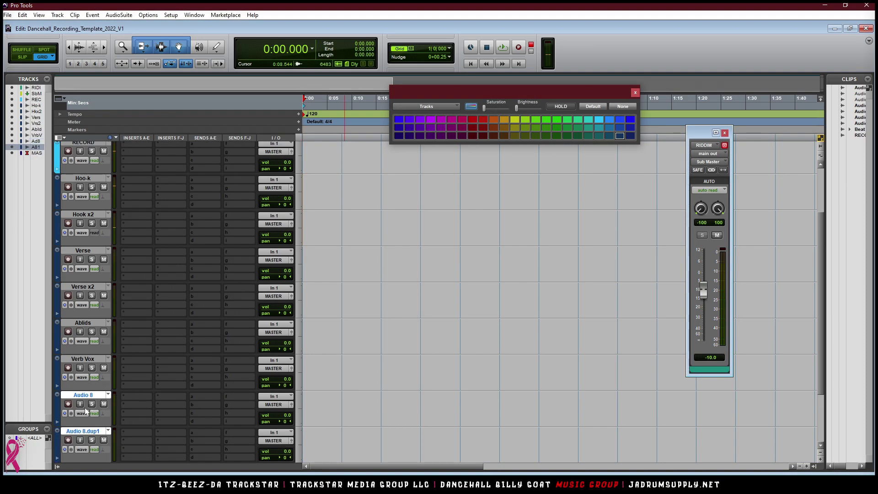
# - Rename the Audio 8 track as Ends L and its duplicate as Ends R
pyautogui.doubleClick(88, 396)
pyautogui.write('Ends')
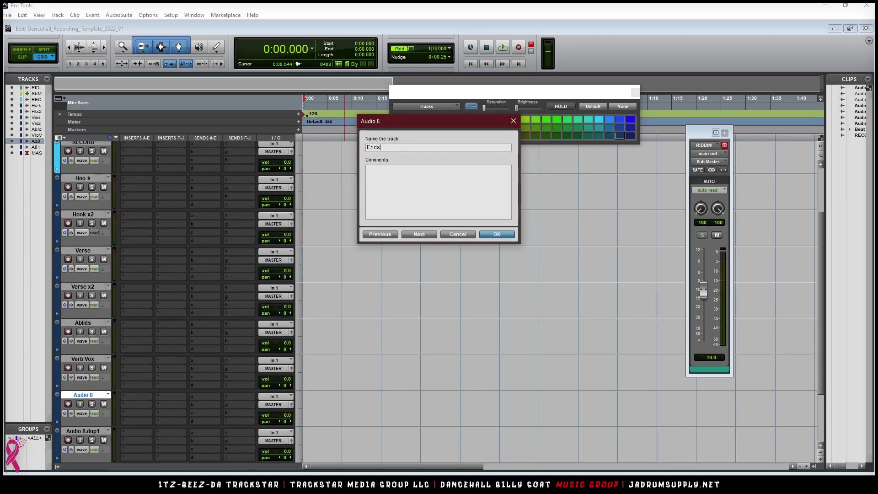
pyautogui.write(' L')
pyautogui.hotkey('ctrl', 'Right')
pyautogui.write('Ends R')
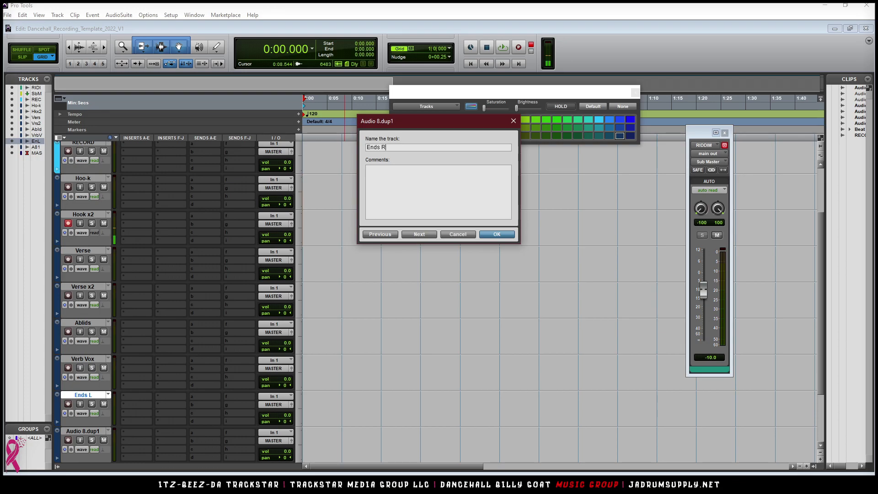
pyautogui.press('Return')
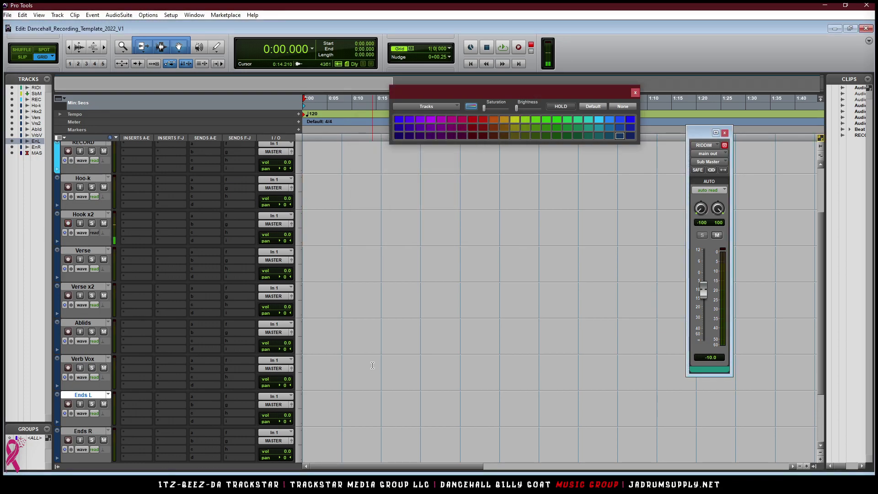
# - Show the Mix window and pan Ends L hard left and Ends R hard right, each to 100
pyautogui.hotkey('ctrl', '=')
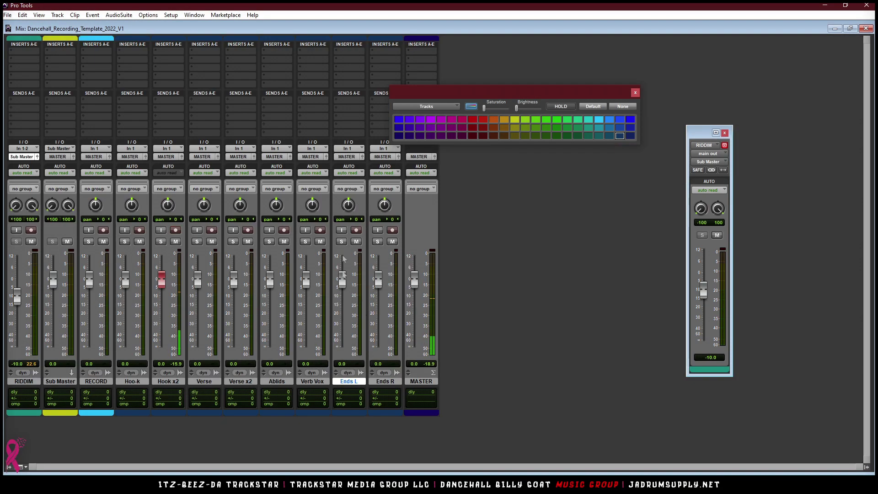
pyautogui.moveTo(349, 209); pyautogui.dragTo(354, 266)
# - Colour all vocal tracks from Hoo-k through Ends R bright green
pyautogui.click(132, 381)
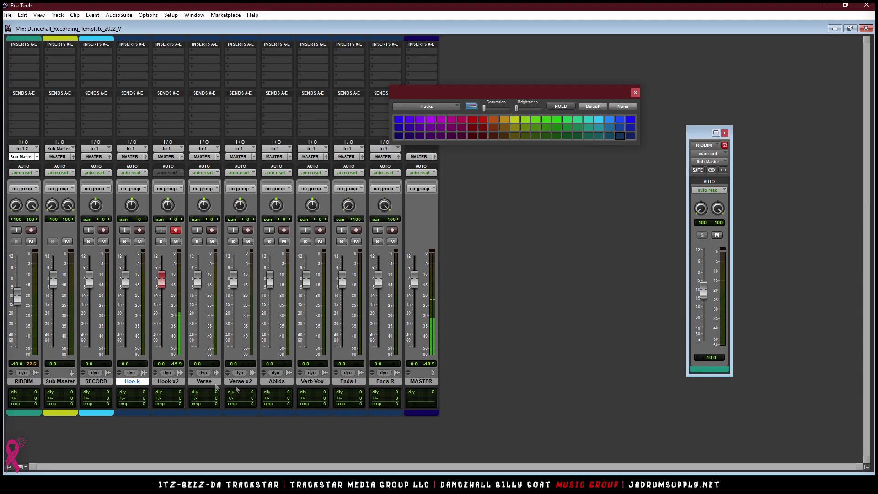
pyautogui.keyDown('shift'); pyautogui.click(384, 381); pyautogui.keyUp('shift')
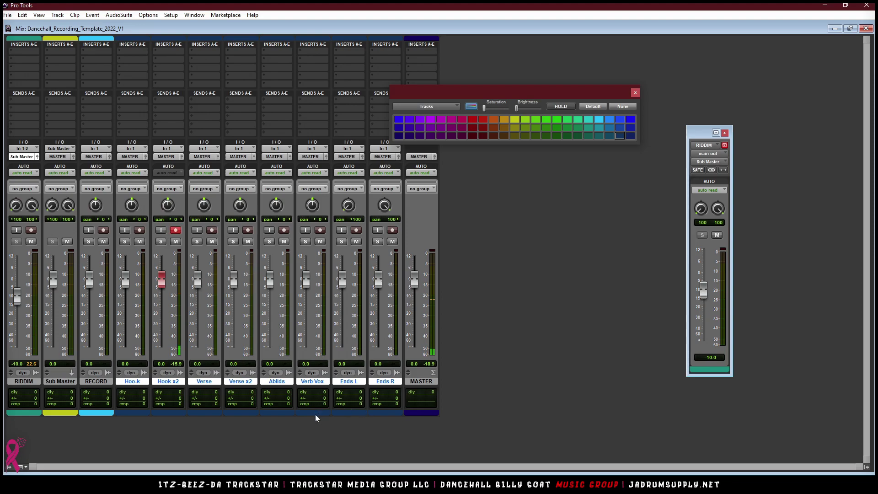
pyautogui.click(557, 120)
pyautogui.click(568, 118)
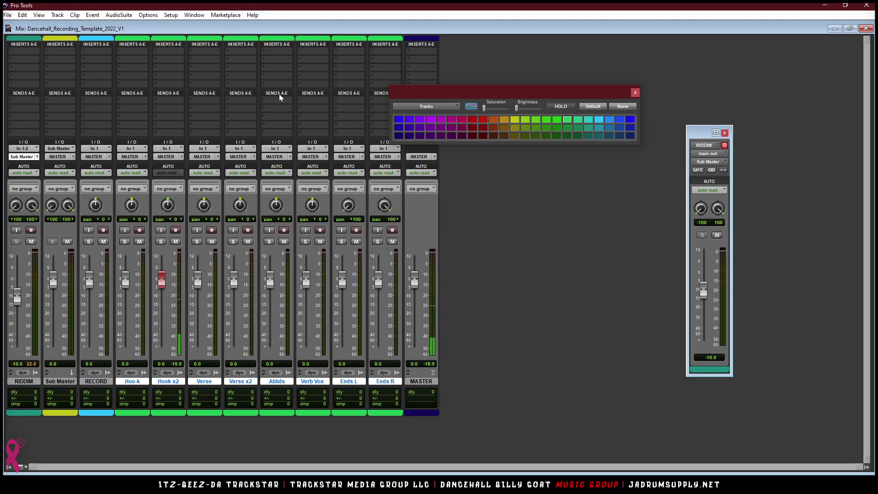
# - Colour the Ablids and Verb Vox tracks a medium purple
pyautogui.click(282, 383)
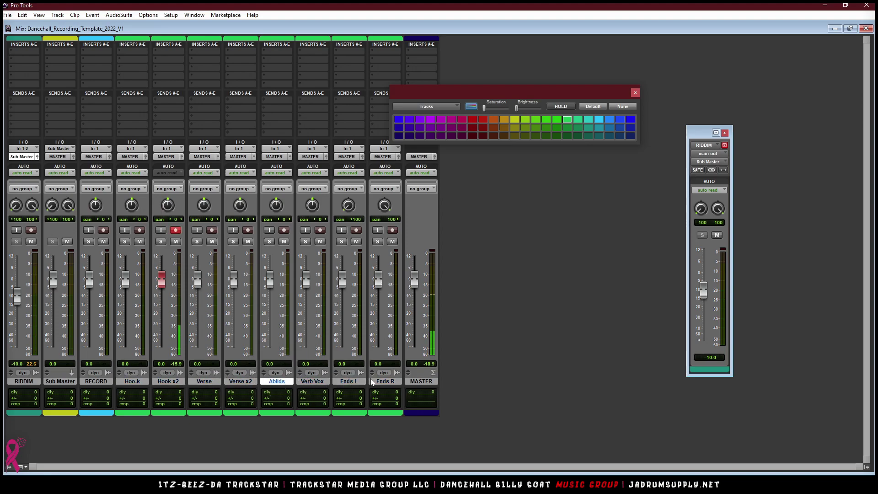
pyautogui.keyDown('shift'); pyautogui.click(320, 382); pyautogui.keyUp('shift')
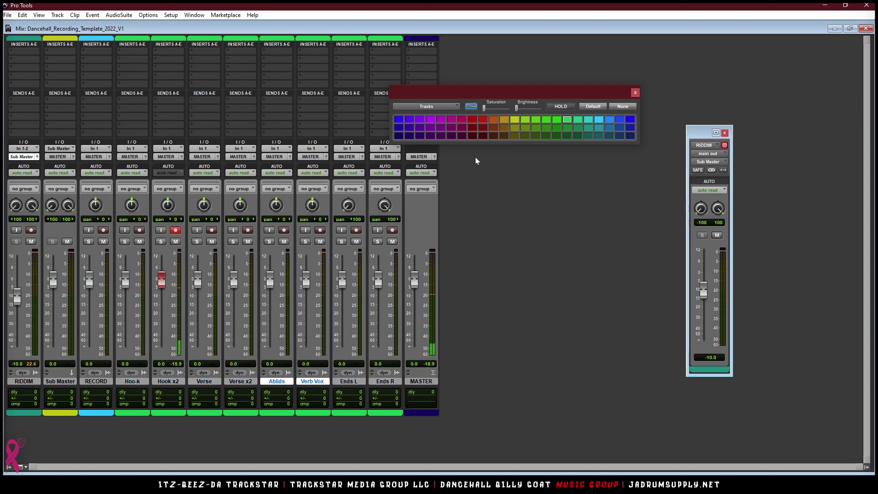
pyautogui.click(421, 120)
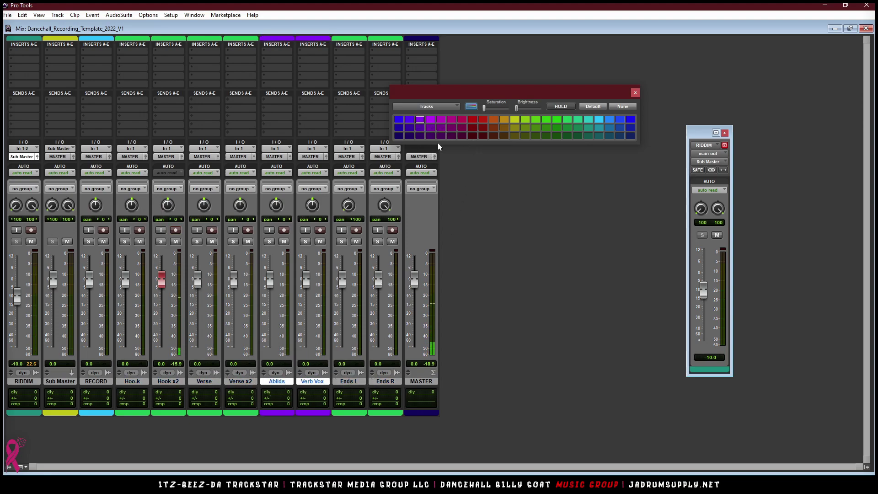
pyautogui.click(432, 128)
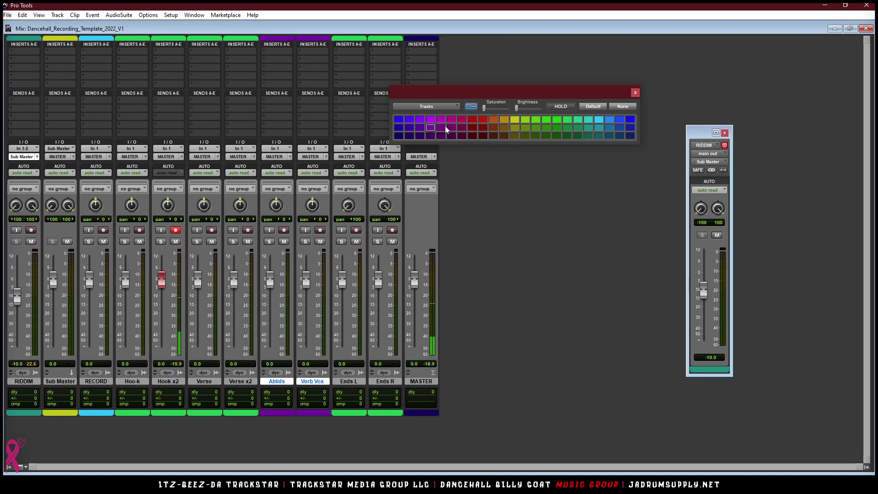
# - Recolour the Ablids and Verb Vox tracks dark purple and move them between Ends R and MASTER
pyautogui.click(430, 136)
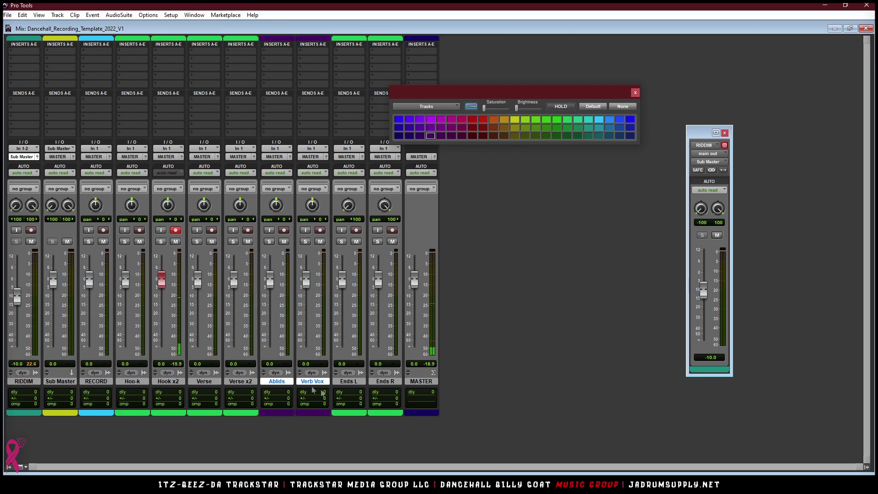
pyautogui.moveTo(280, 382); pyautogui.dragTo(393, 382)
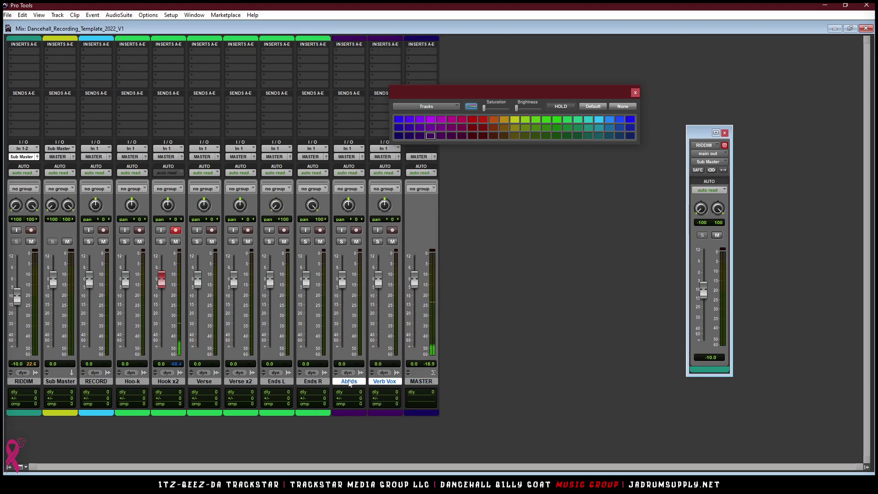
# - Rename the Ablids track as Adlibs
pyautogui.doubleClick(349, 382)
pyautogui.write('Adlibs')
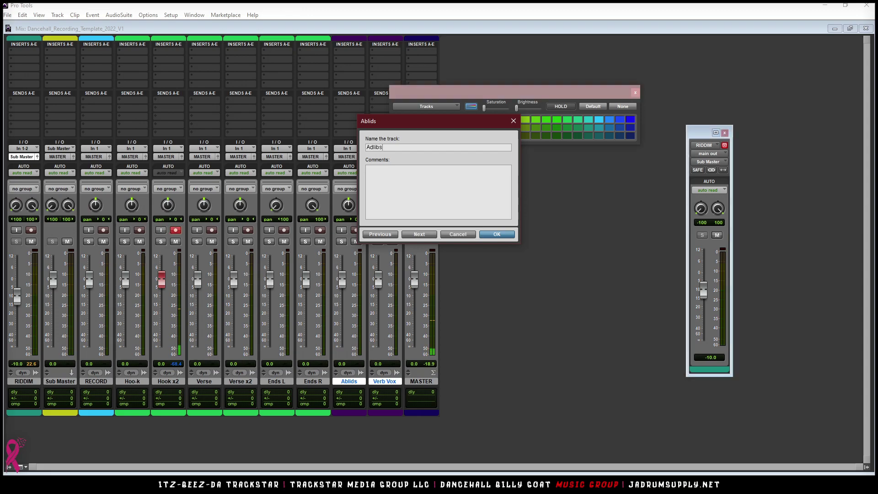
pyautogui.press('Return')
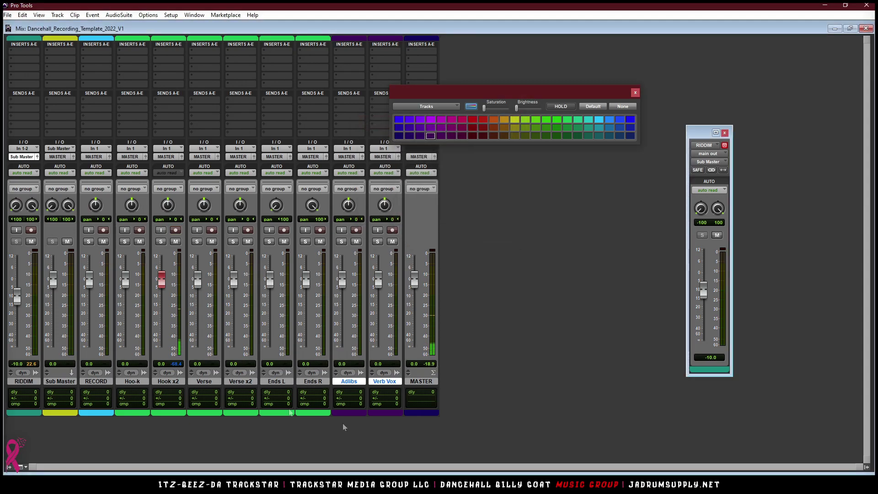
# - Colour the Ends L and Ends R tracks a darker green than the other vocal tracks
pyautogui.click(277, 382)
pyautogui.keyDown('shift'); pyautogui.click(313, 381); pyautogui.keyUp('shift')
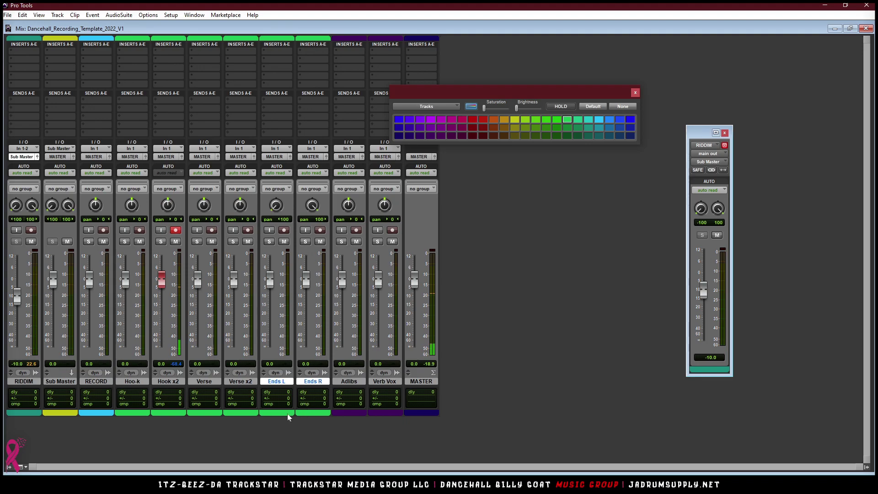
pyautogui.click(567, 128)
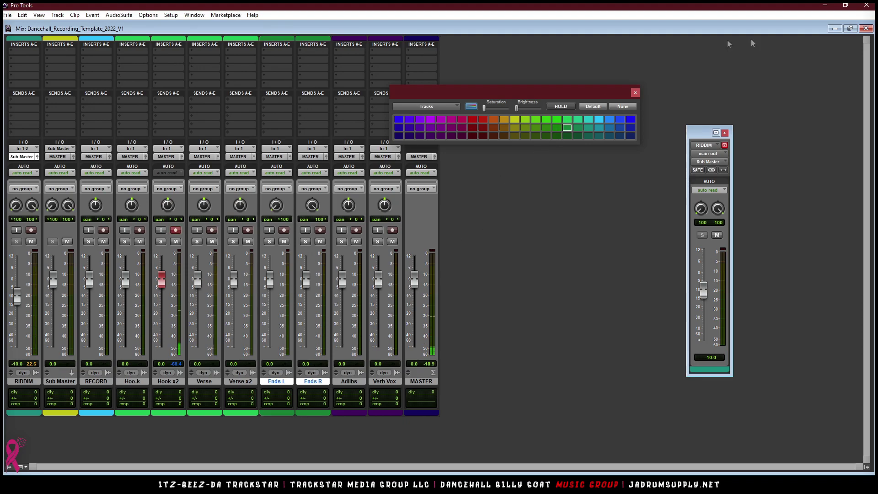
# - Return to the Edit window and look over the track list from RIDDIM down to Verb Vox
pyautogui.hotkey('ctrl', '=')
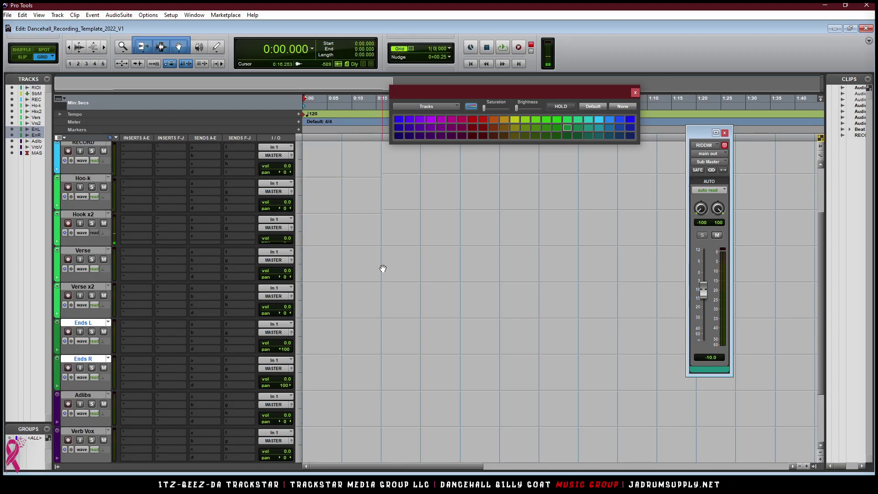
pyautogui.scroll(3, 382, 268)
pyautogui.scroll(-3, 156, 263)
pyautogui.scroll(2, 210, 238)
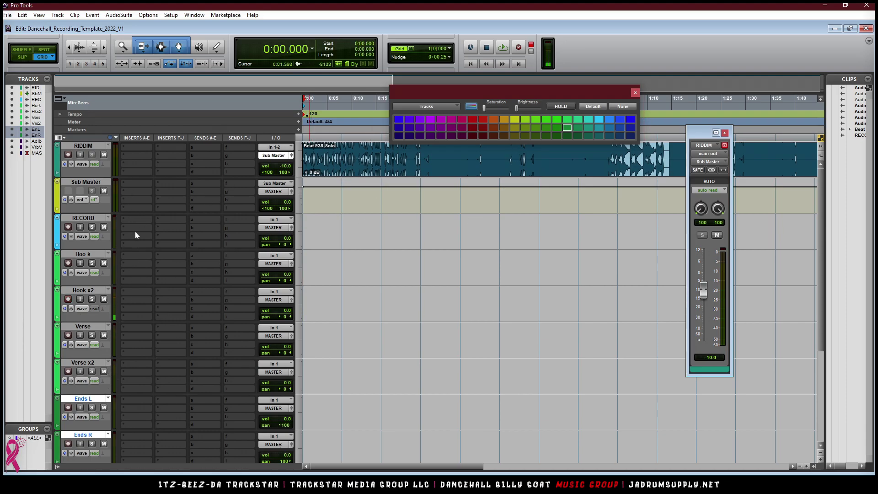
pyautogui.click(128, 218)
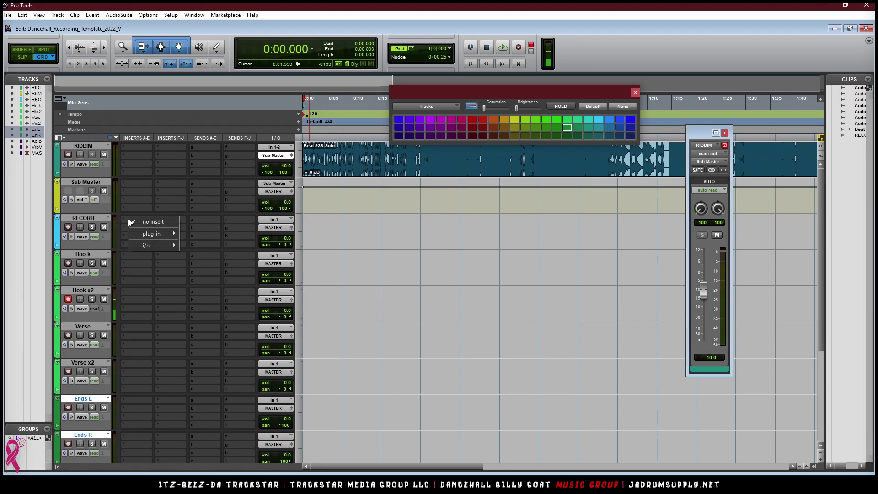
pyautogui.moveTo(163, 236)
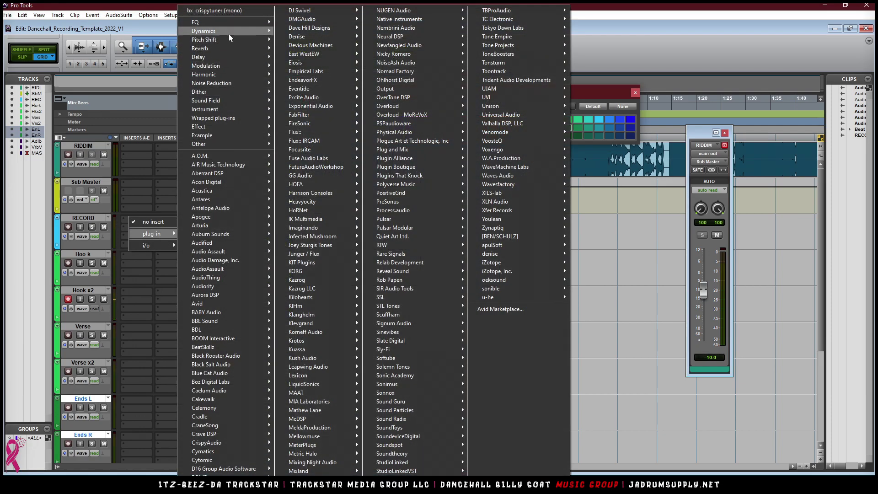
pyautogui.click(129, 147)
pyautogui.click(129, 147)
# - Select the RIDDIM track and set all tracks to an equal, slightly taller height in the Edit window
pyautogui.click(105, 145)
pyautogui.click(95, 145)
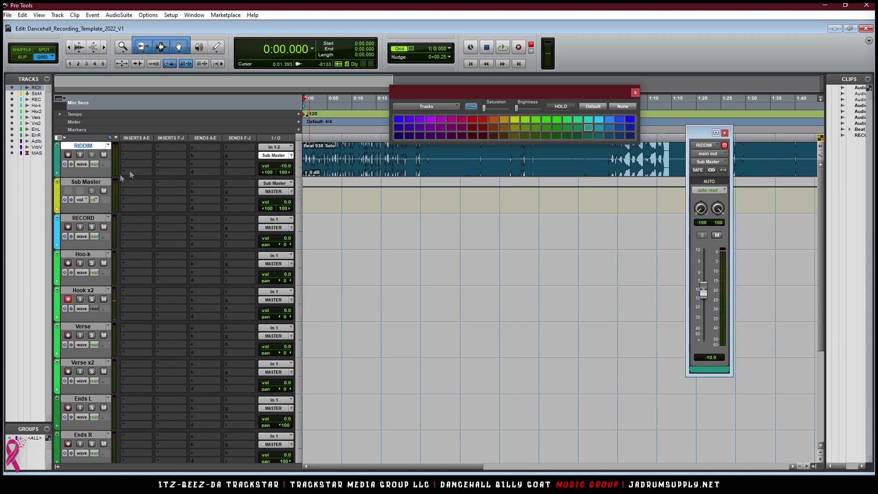
pyautogui.hotkey('ctrl', 'alt', 'f')
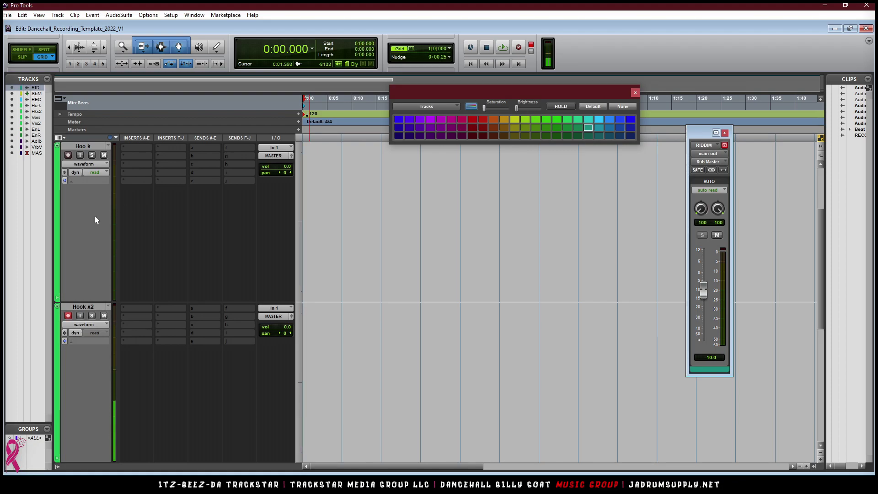
pyautogui.press('super+Down')
pyautogui.press('super+Down')
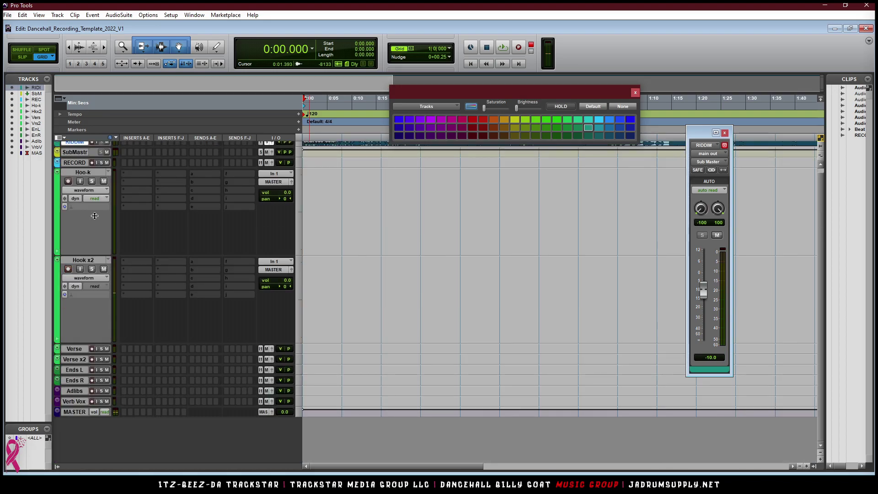
pyautogui.press('alt+super+Down')
pyautogui.press('alt+super+Up')
pyautogui.press('alt+super+Up')
pyautogui.press('alt+super+Up')
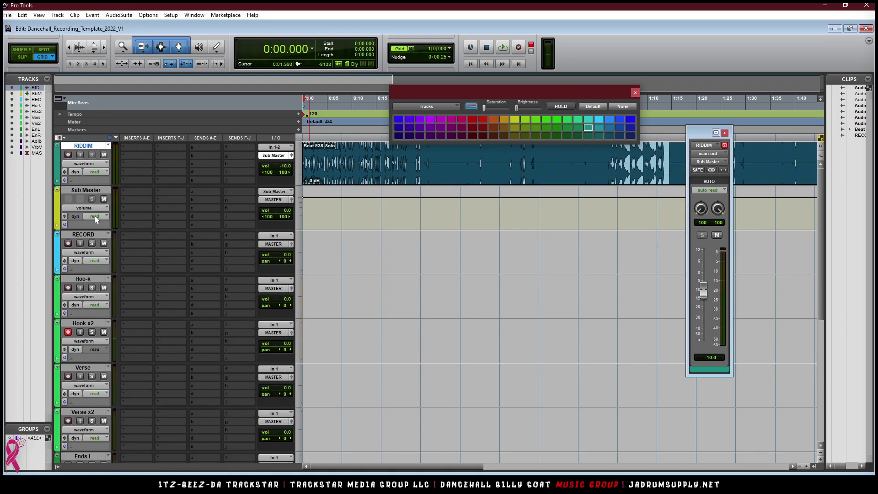
# - Insert the stereo Auto-Key pitch plug-in on the first insert slot of the RIDDIM track
pyautogui.click(136, 145)
pyautogui.moveTo(210, 162)
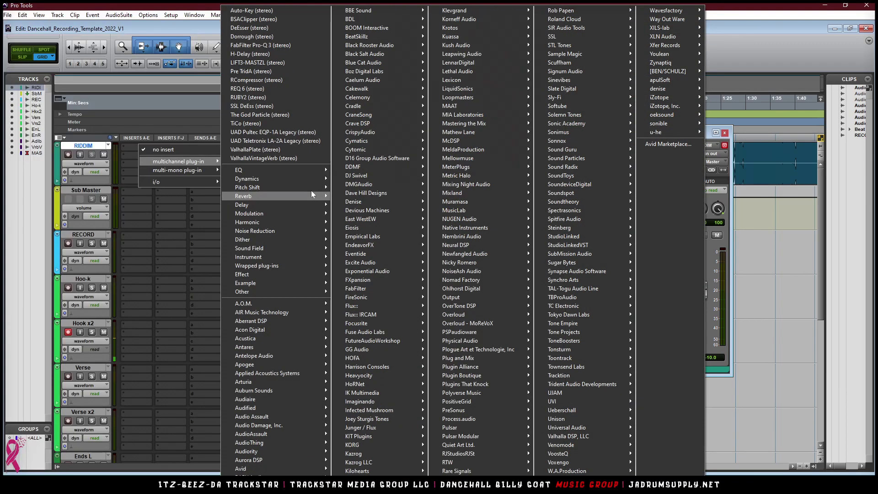
pyautogui.moveTo(324, 181)
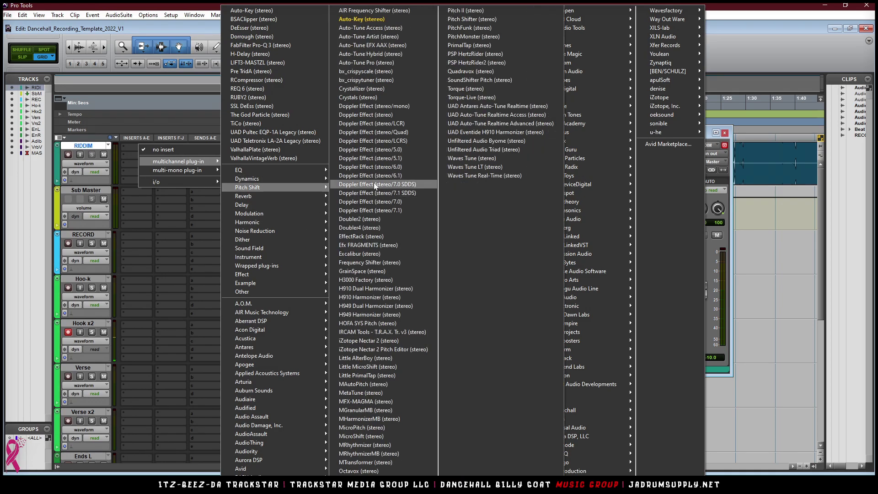
pyautogui.click(372, 20)
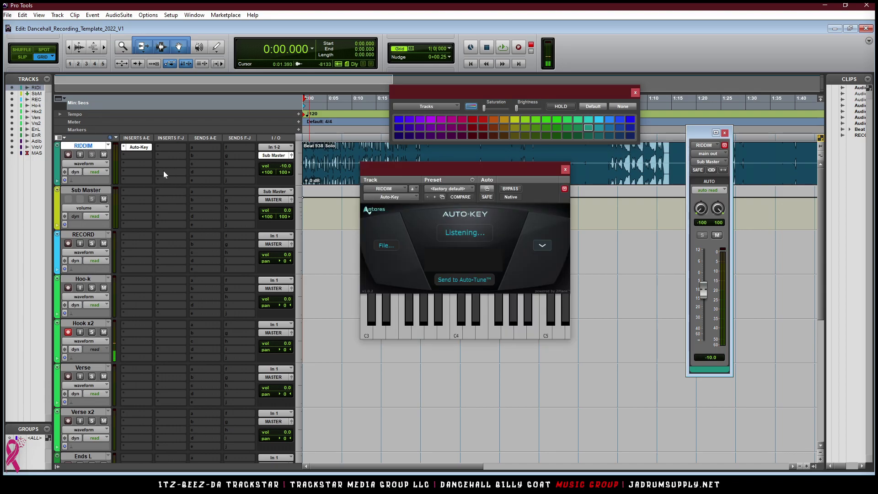
# - Play the riddim so Auto-Key analyses its key, untarget the Auto-Key window so it stays open, and stop playback
pyautogui.press('space')
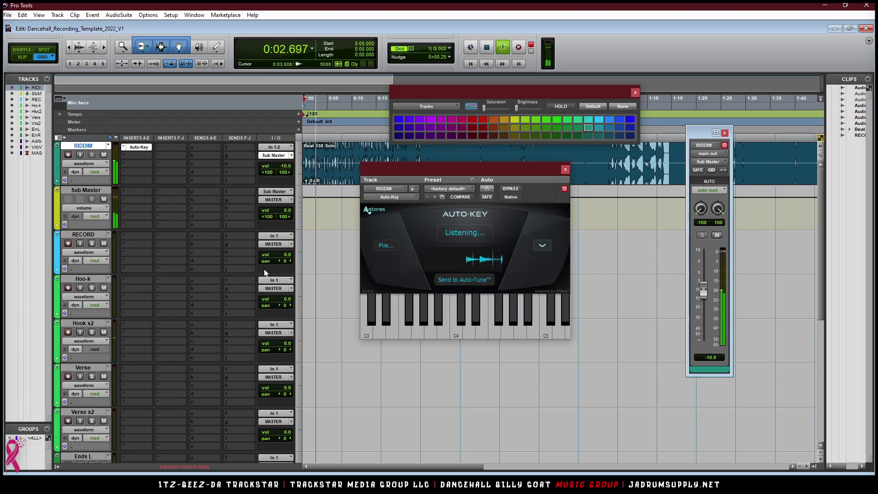
pyautogui.click(564, 189)
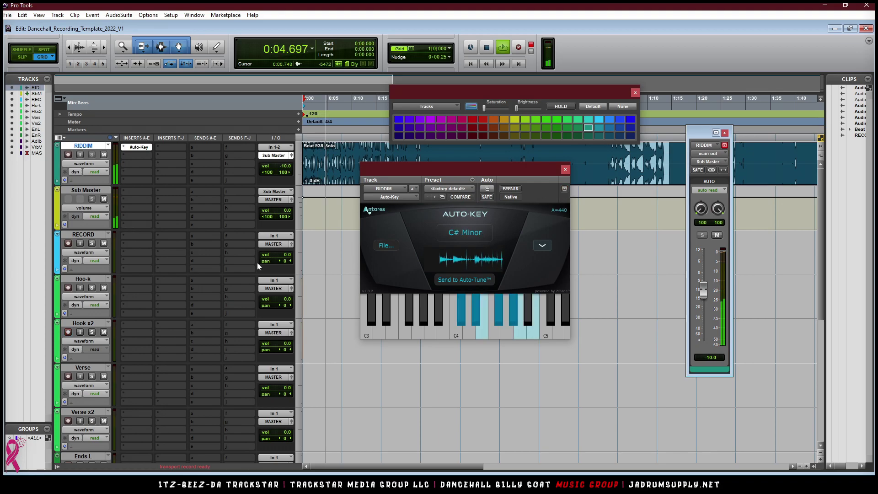
pyautogui.scroll(-2, 119, 297)
pyautogui.scroll(2, 128, 283)
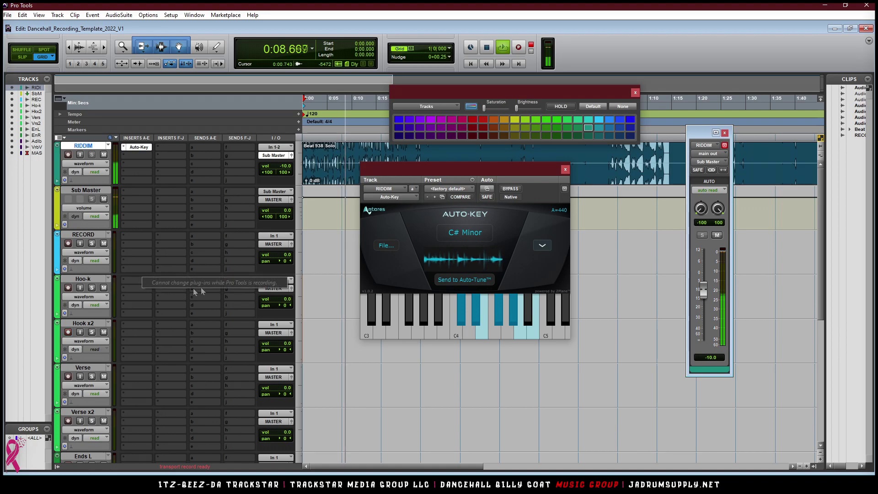
pyautogui.press('space')
# - Rename the Hoo-k track as Hook
pyautogui.doubleClick(91, 280)
pyautogui.write('Hook')
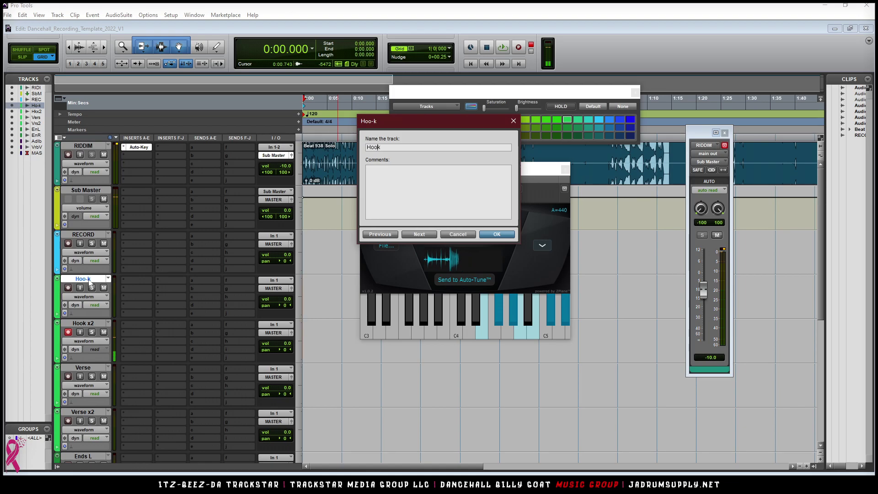
pyautogui.press('Return')
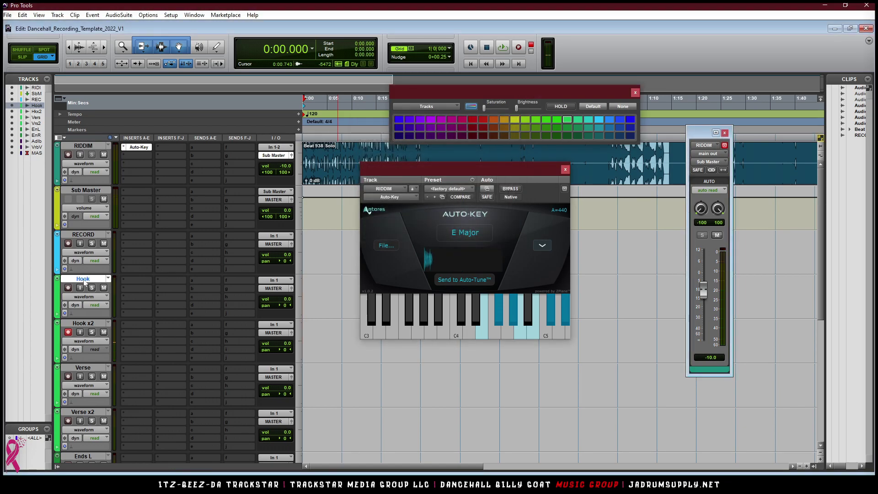
# - Insert the mono Auto-Tune EFX AAX pitch plug-in on the Hook track's first insert slot and reposition its window
pyautogui.scroll(-1, 136, 276)
pyautogui.click(138, 235)
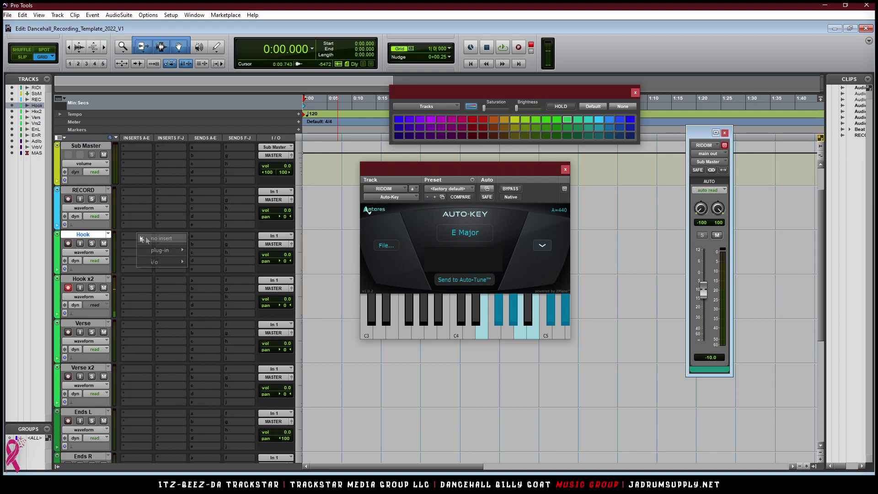
pyautogui.moveTo(173, 250)
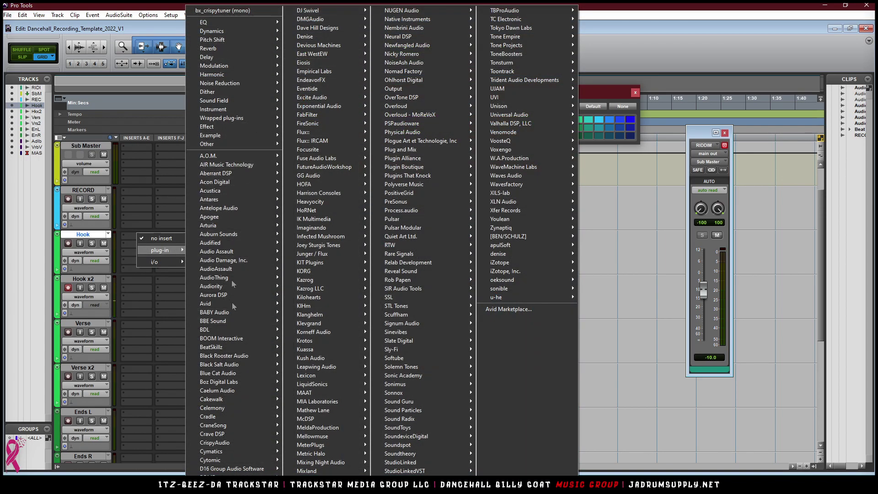
pyautogui.moveTo(239, 40)
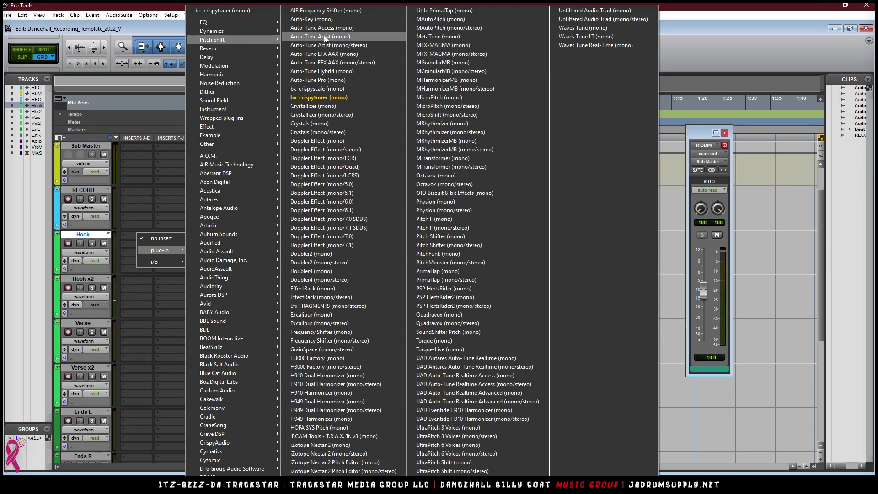
pyautogui.click(358, 54)
pyautogui.moveTo(496, 169); pyautogui.dragTo(376, 132)
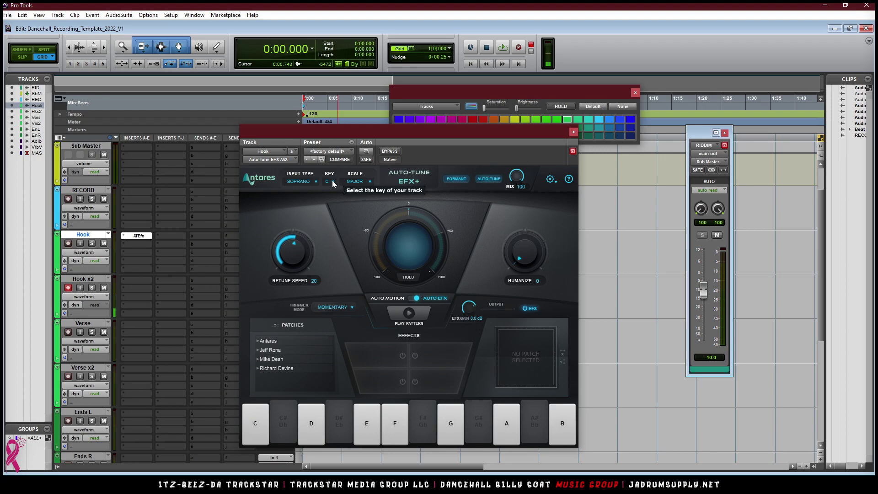
# - Place the Auto-Key and Auto-Tune EFX+ windows side by side, and send the riddim's detected key to Auto-Tune during playback
pyautogui.moveTo(355, 130); pyautogui.dragTo(599, 156)
pyautogui.click(367, 210)
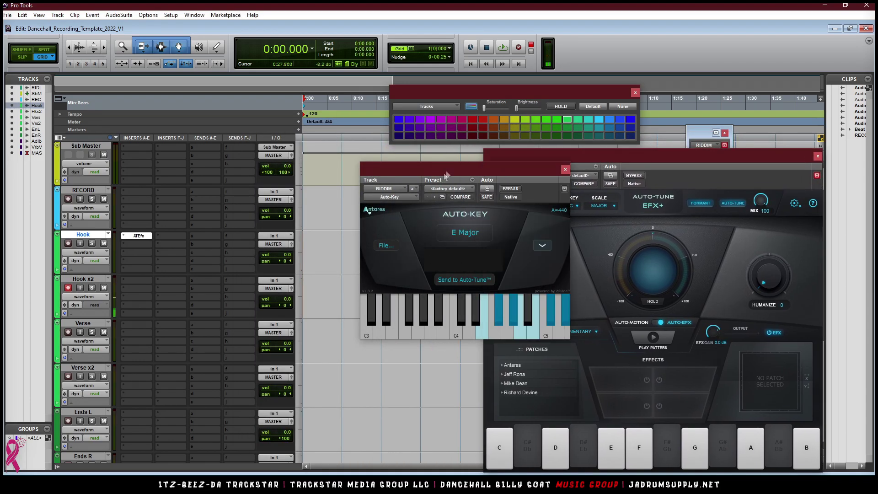
pyautogui.moveTo(443, 172); pyautogui.dragTo(332, 175)
pyautogui.press('space')
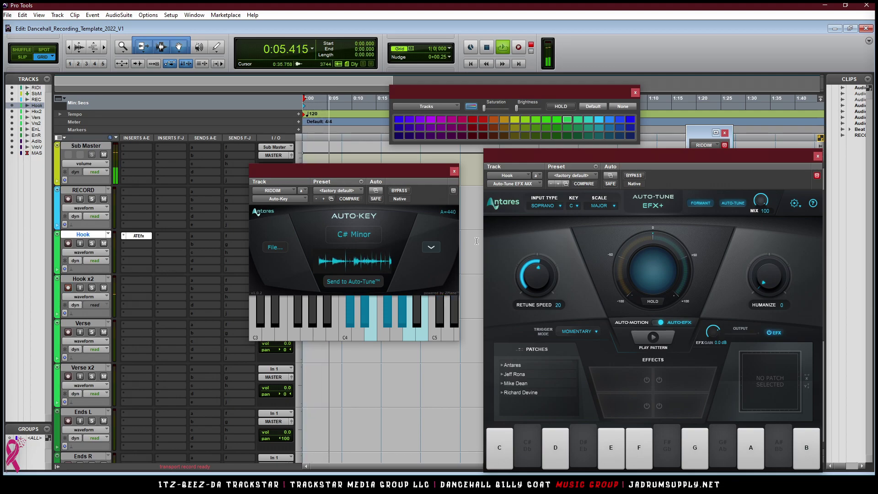
pyautogui.click(353, 282)
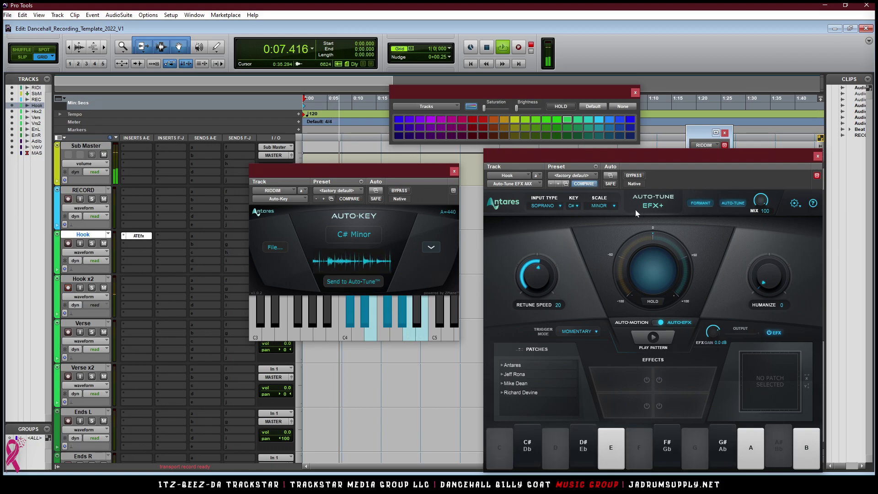
# - Set Auto-Tune EFX+ input type to Low Male, then close the Auto-Key window and stop playback
pyautogui.click(549, 206)
pyautogui.click(547, 233)
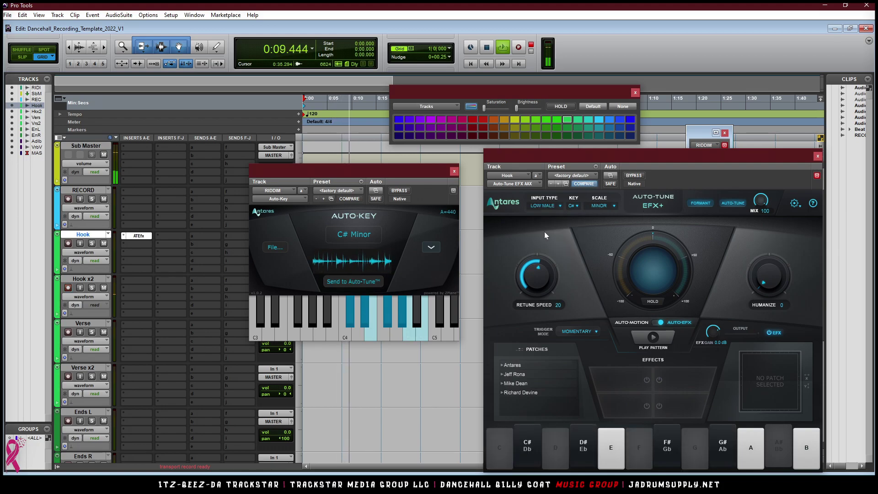
pyautogui.click(454, 172)
pyautogui.scroll(1, 174, 190)
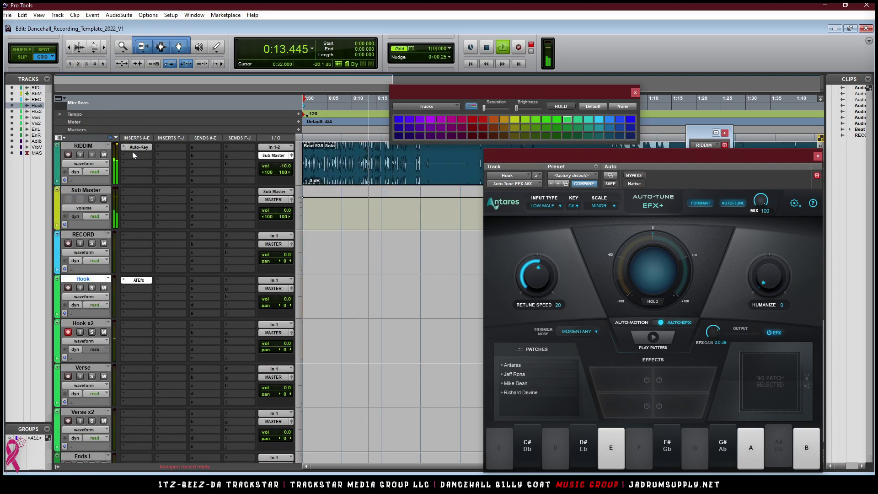
pyautogui.press('space')
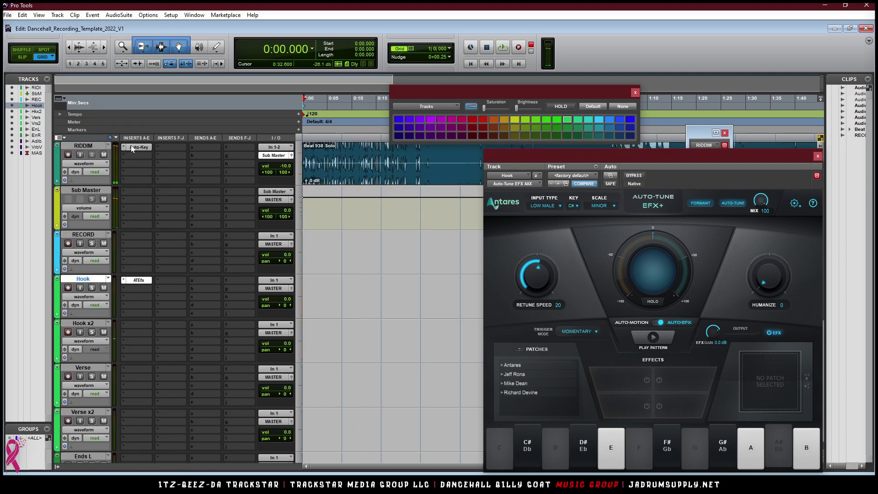
# - Set the Hook track's Auto-Tune EFX+ retune speed to 6 and humanize to 40, and move its window clear of the mixer strip
pyautogui.scroll(-2, 157, 204)
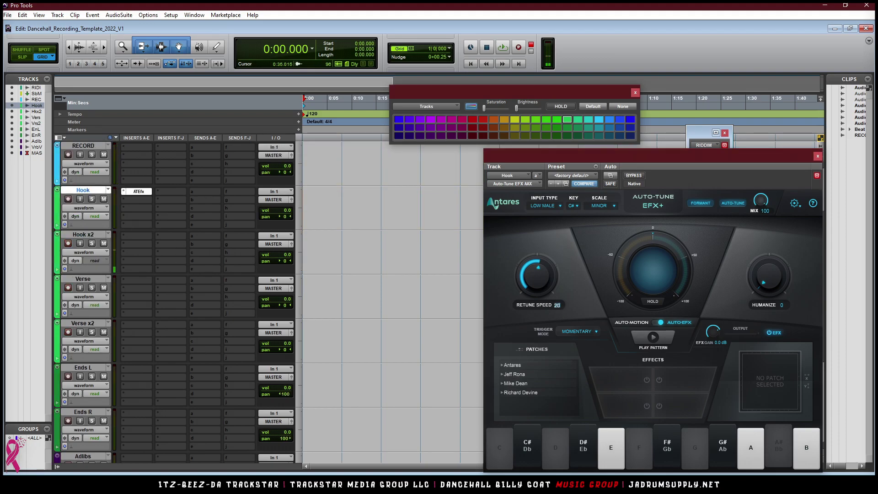
pyautogui.write('6')
pyautogui.press('Return')
pyautogui.moveTo(676, 156); pyautogui.dragTo(527, 93)
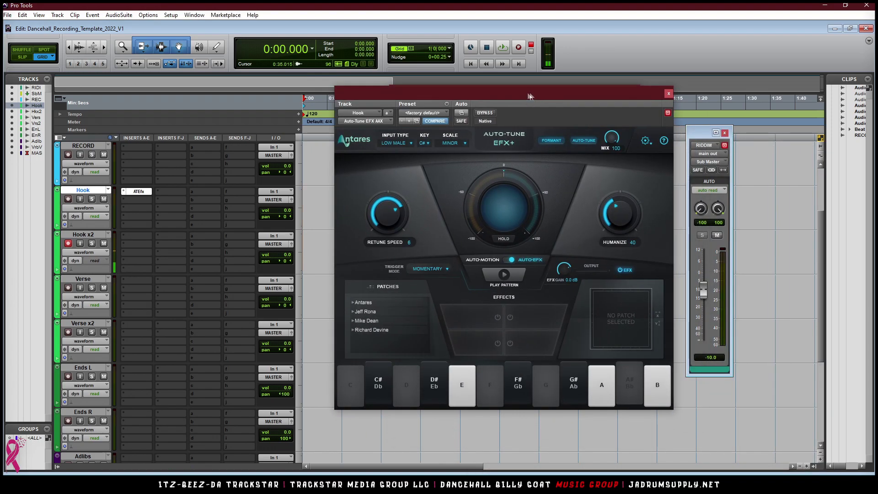
# - Close the Auto-Tune EFX+ window and copy the Hook's Auto-Tune insert to Hook x2, Verse, Verse x2, Ends L, Ends R, Adlibs and Verb Vox
pyautogui.click(645, 140)
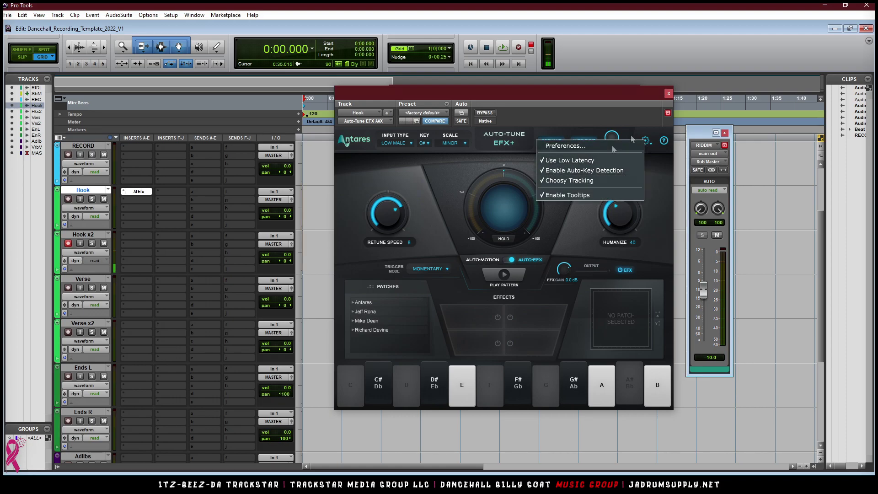
pyautogui.click(669, 93)
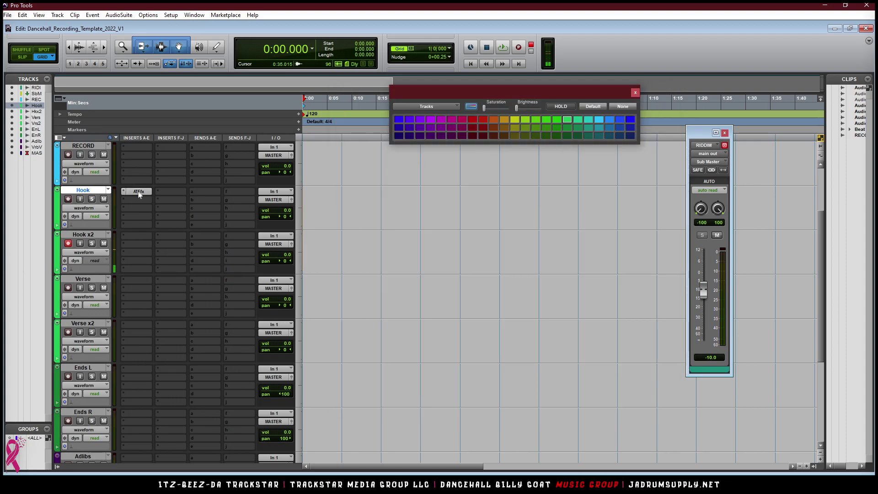
pyautogui.moveTo(132, 231); pyautogui.dragTo(134, 237)
pyautogui.moveTo(134, 236); pyautogui.dragTo(140, 414)
pyautogui.scroll(-3, 165, 375)
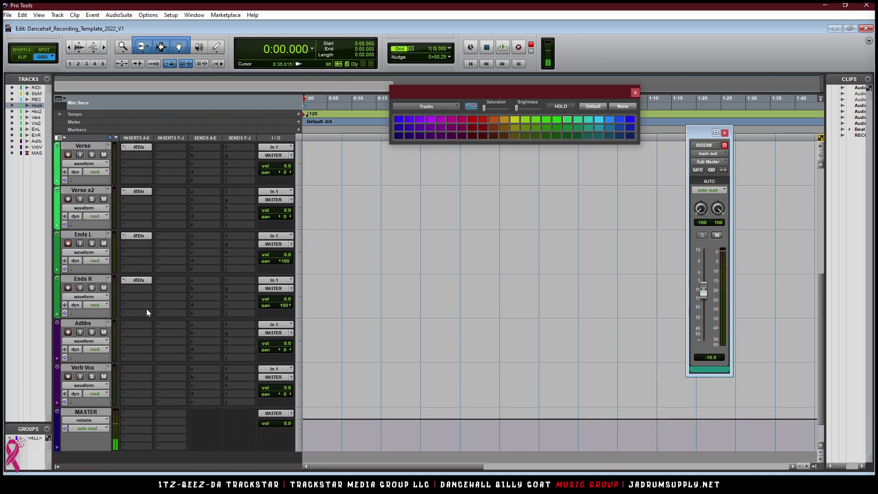
pyautogui.moveTo(140, 315); pyautogui.dragTo(135, 369)
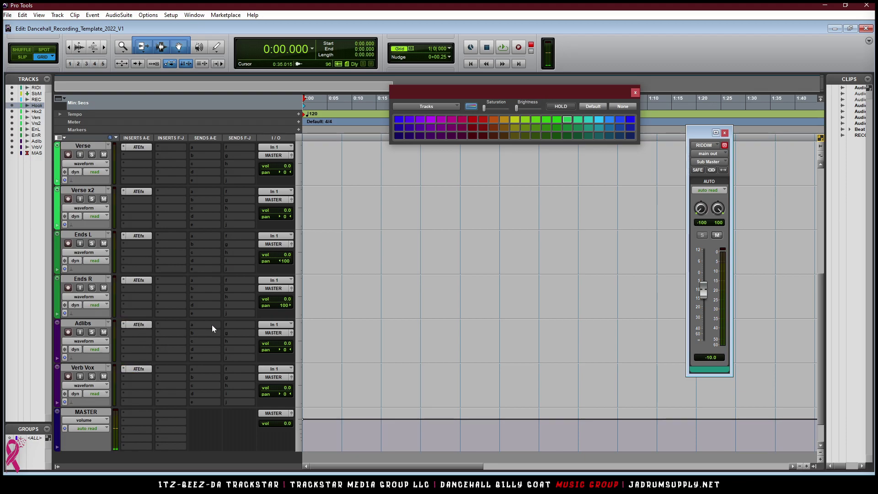
# - Disarm recording on the Hook x2 track and look over the vocal tracks' inserts
pyautogui.scroll(5, 212, 325)
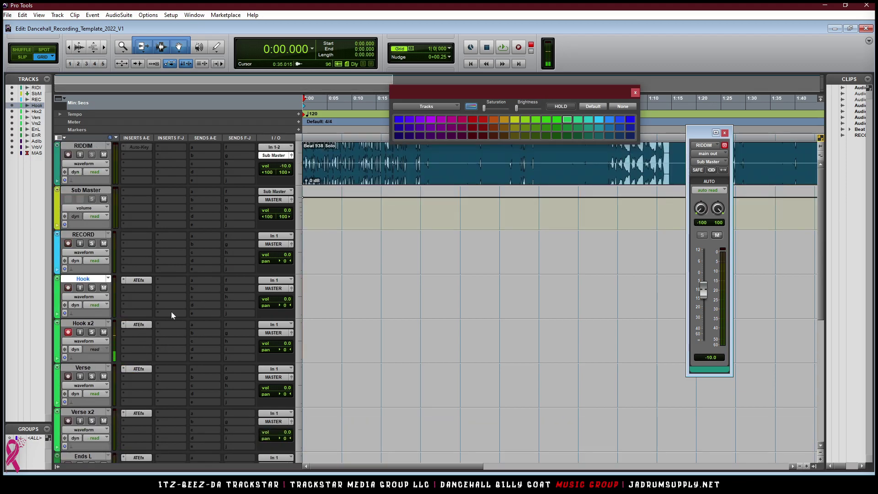
pyautogui.scroll(-1, 118, 305)
pyautogui.click(68, 287)
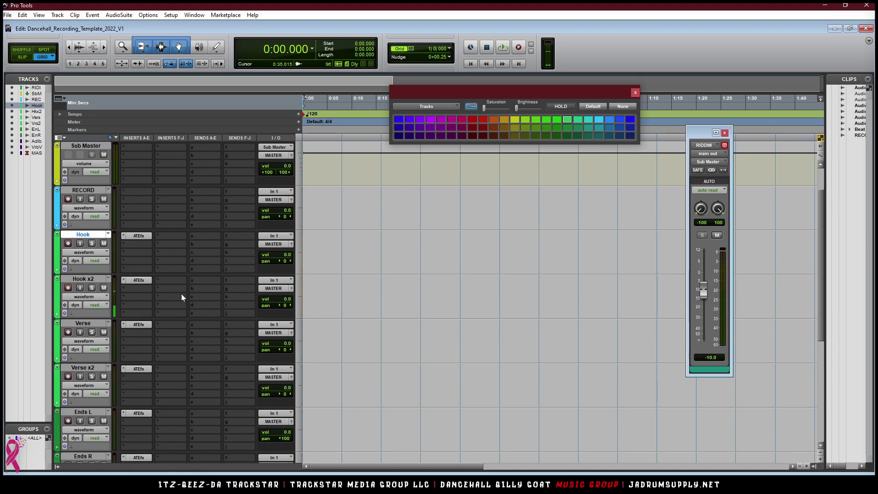
pyautogui.scroll(1, 210, 290)
pyautogui.scroll(-6, 217, 276)
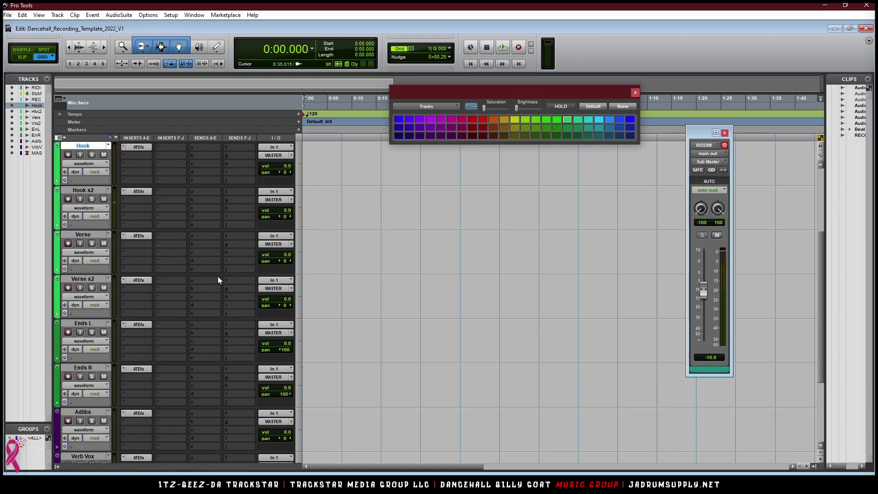
pyautogui.scroll(6, 218, 276)
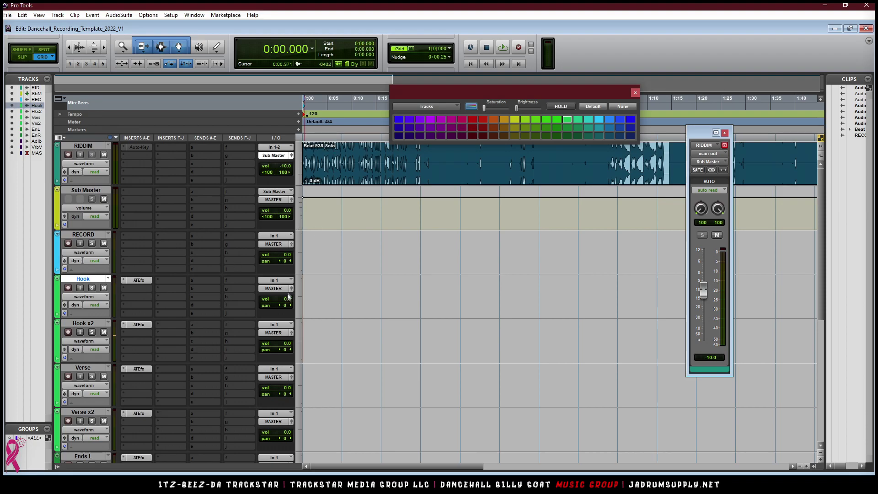
# - Route the Hook track's output to a new stereo Aux Input track named Lead Vocal, and solo-safe that track
pyautogui.scroll(-1, 176, 257)
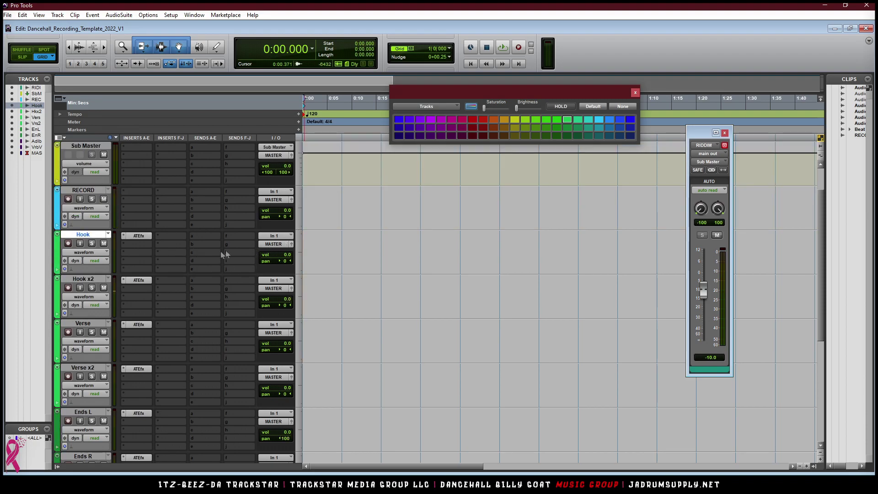
pyautogui.click(274, 245)
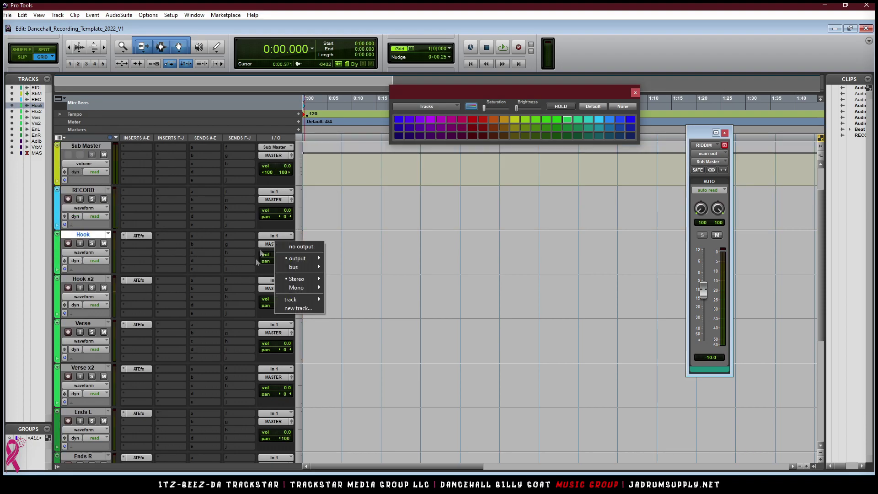
pyautogui.click(305, 308)
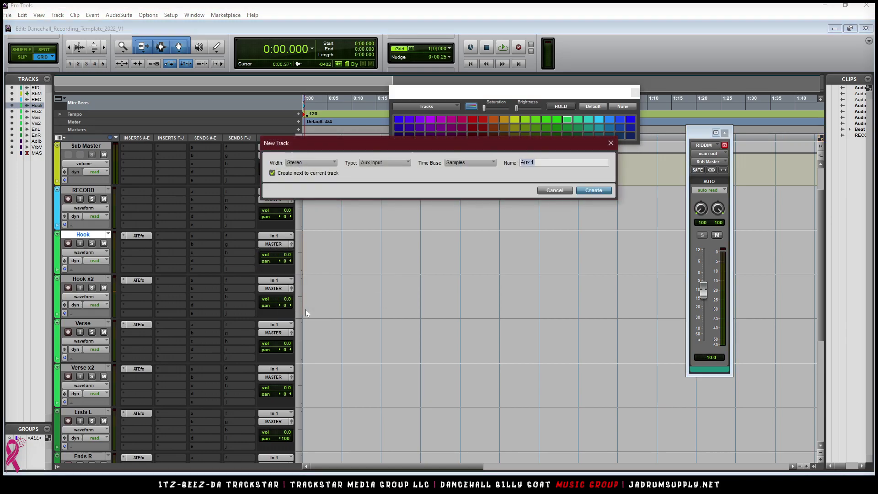
pyautogui.write('Lead Vocal')
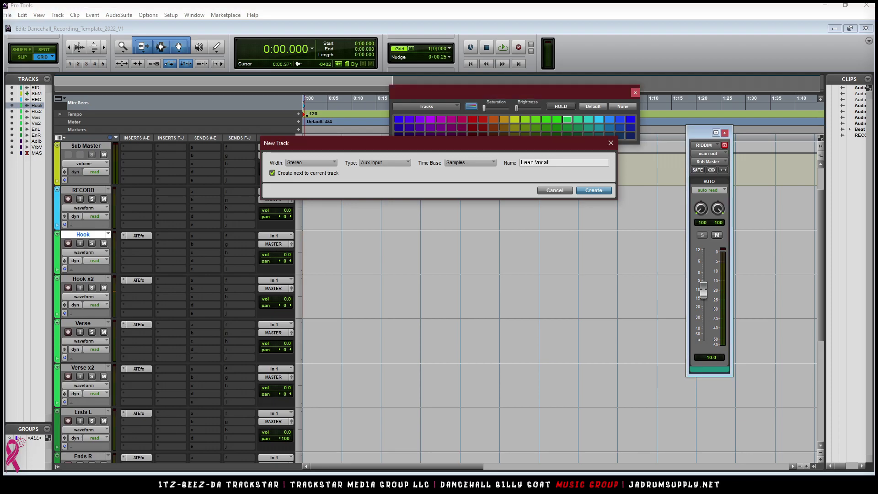
pyautogui.press('Return')
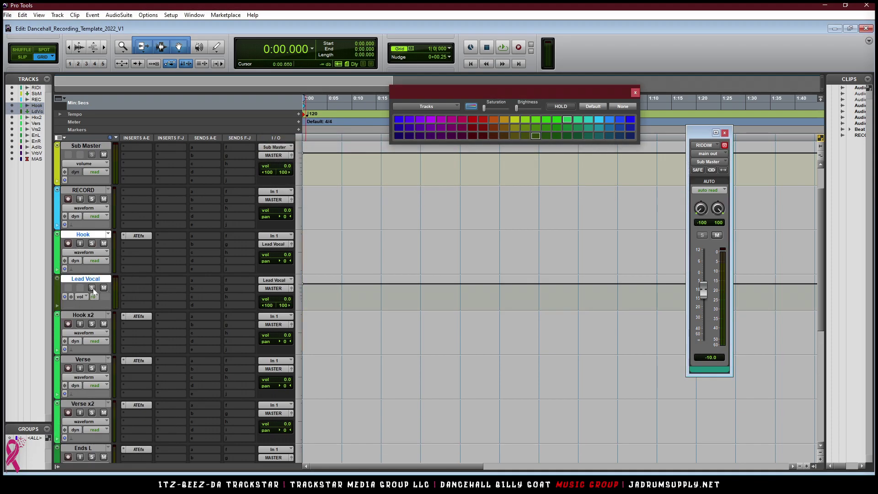
pyautogui.keyDown('ctrl'); pyautogui.click(94, 288); pyautogui.keyUp('ctrl')
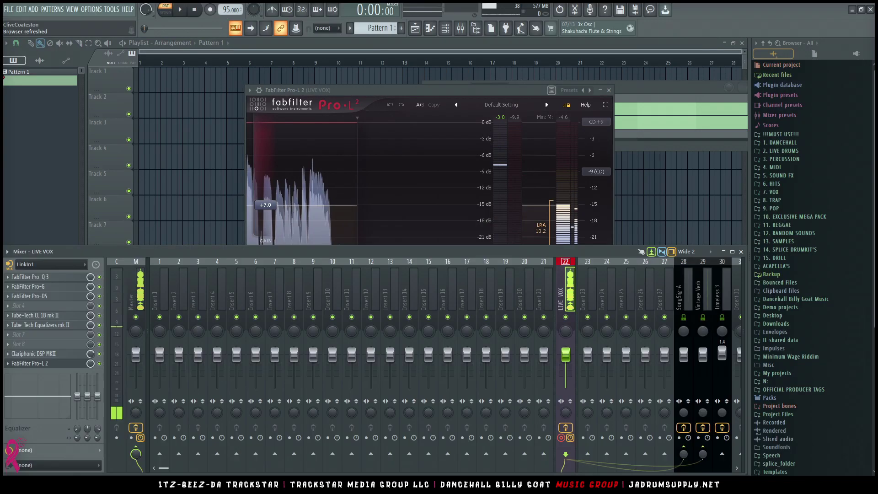
# - Toggle the LIVE VOX mixer channel in FL Studio, and enable input monitoring on the Hook track in Pro Tools
pyautogui.click(566, 318)
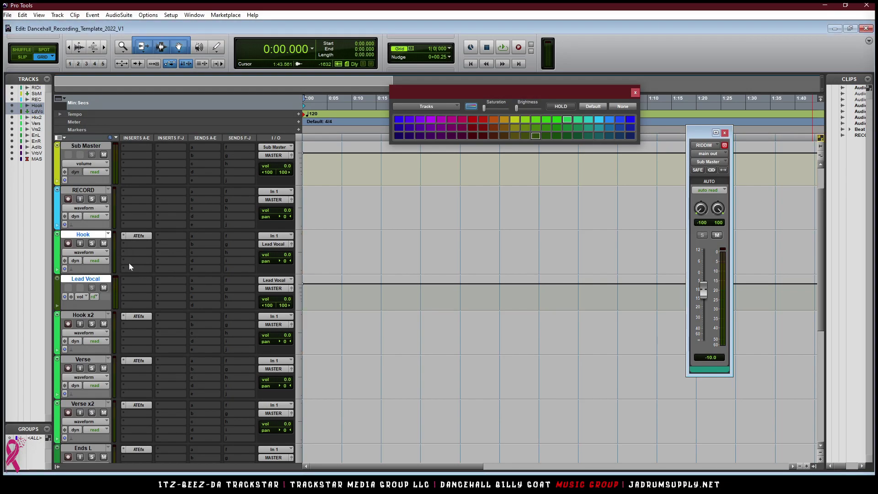
pyautogui.click(80, 244)
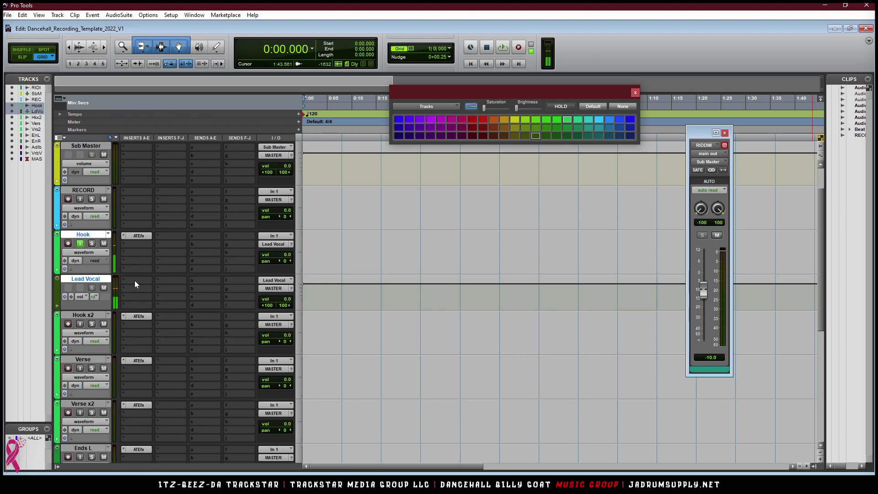
# - Insert the mono Waves L2 limiter on the Hook track's second insert slot and set its threshold to -17.1
pyautogui.click(136, 246)
pyautogui.moveTo(176, 258)
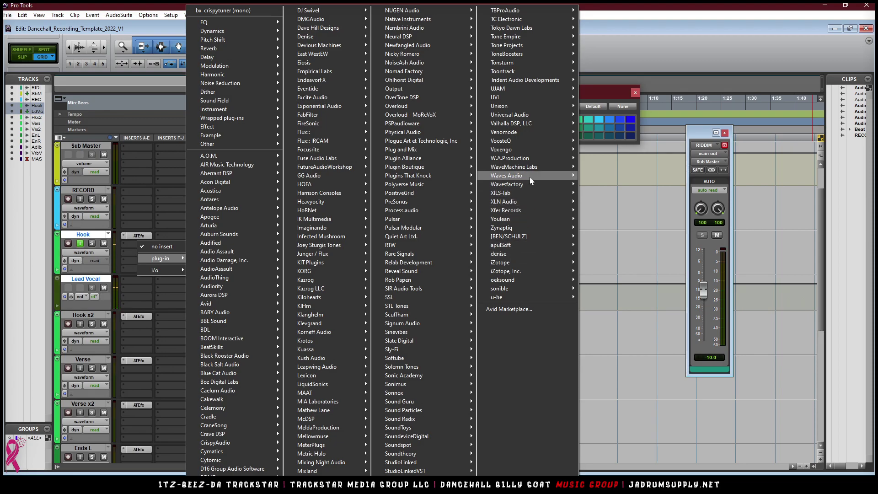
pyautogui.moveTo(530, 177)
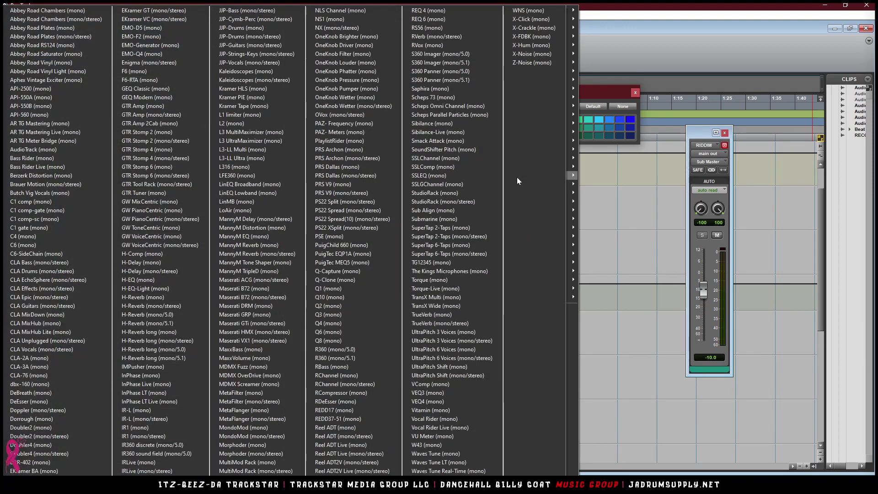
pyautogui.click(233, 124)
pyautogui.moveTo(372, 178); pyautogui.dragTo(372, 224)
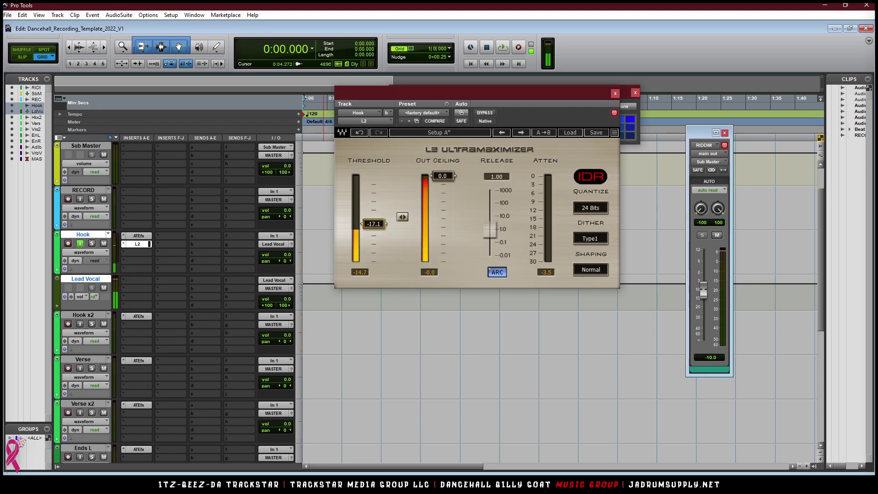
# - Reposition the L2 window and move the L2 insert from Hook to the Lead Vocal track's first insert slot
pyautogui.moveTo(482, 97); pyautogui.dragTo(615, 89)
pyautogui.moveTo(140, 292); pyautogui.dragTo(139, 280)
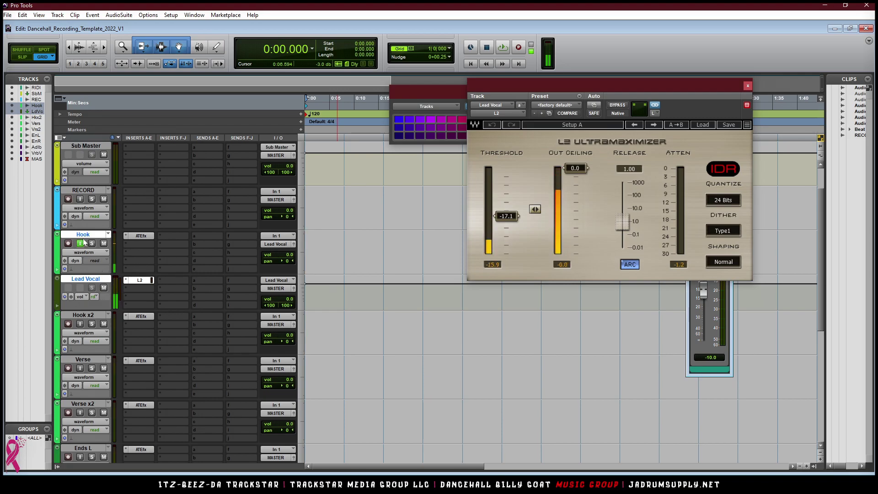
# - Insert the mono Avid EQ3 7-Band on the Hook track's second insert slot and reposition its window
pyautogui.click(137, 244)
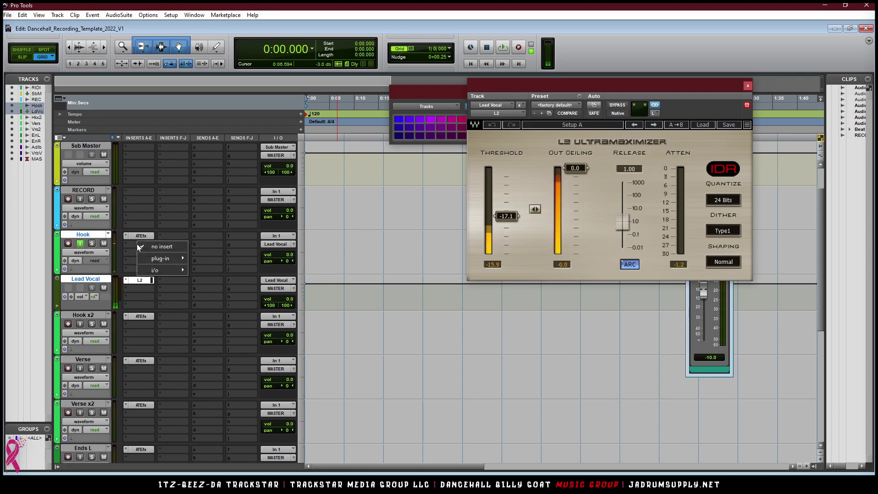
pyautogui.moveTo(167, 260)
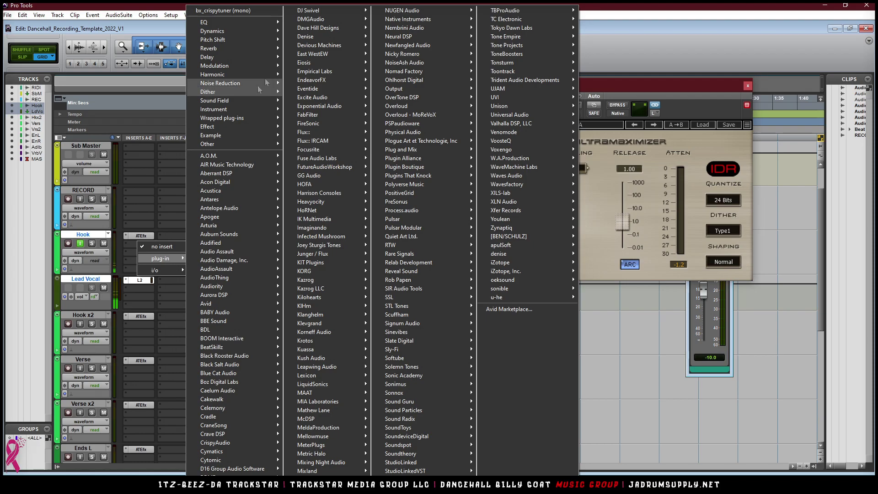
pyautogui.moveTo(280, 305)
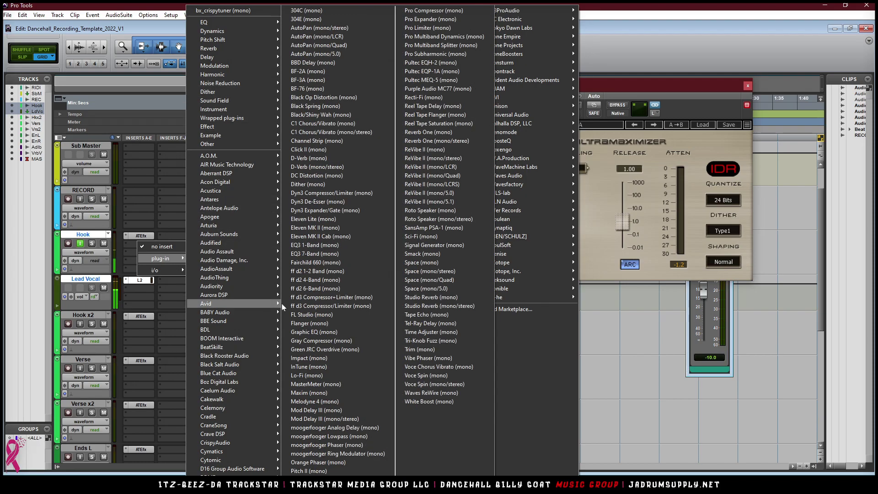
pyautogui.click(328, 254)
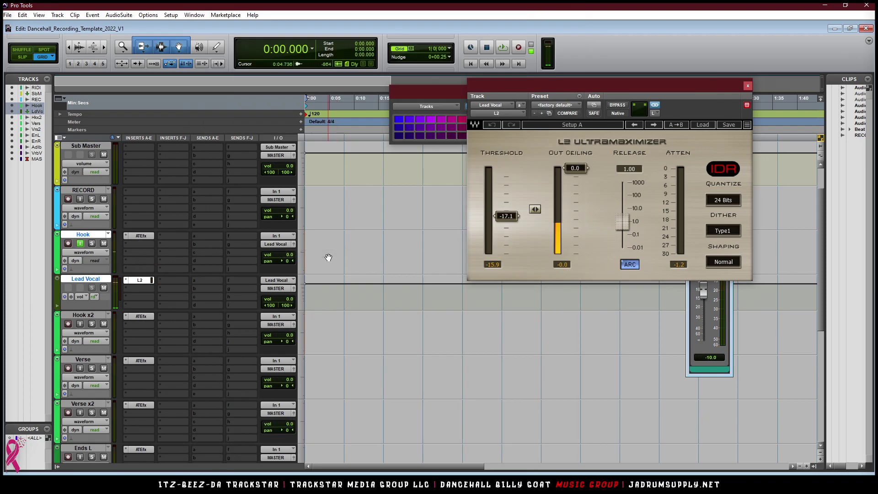
pyautogui.moveTo(614, 92); pyautogui.dragTo(480, 102)
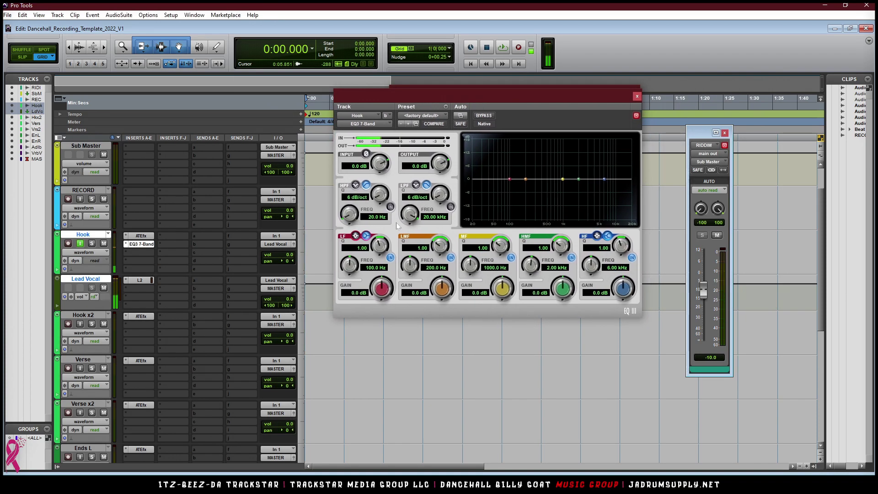
# - Enable the EQ3 high-pass filter on Hook with a 24 dB/oct slope at about 115 Hz
pyautogui.click(390, 207)
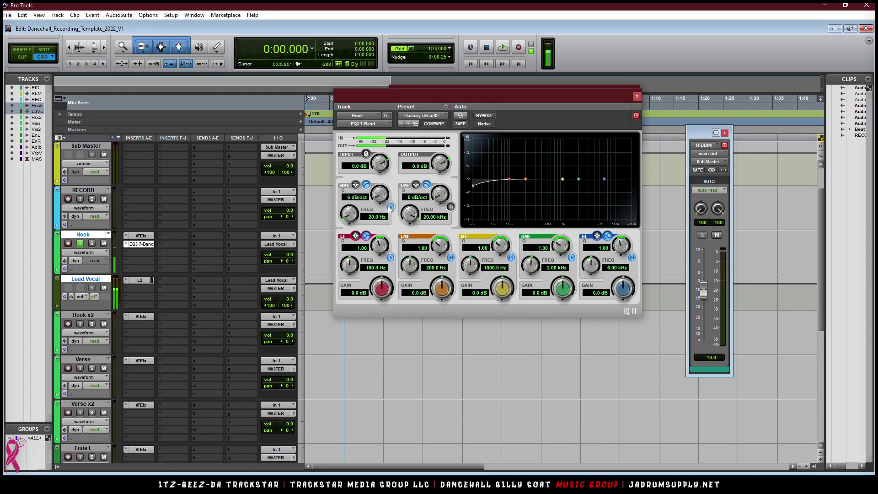
pyautogui.click(356, 185)
pyautogui.click(366, 185)
pyautogui.moveTo(349, 220); pyautogui.dragTo(382, 57)
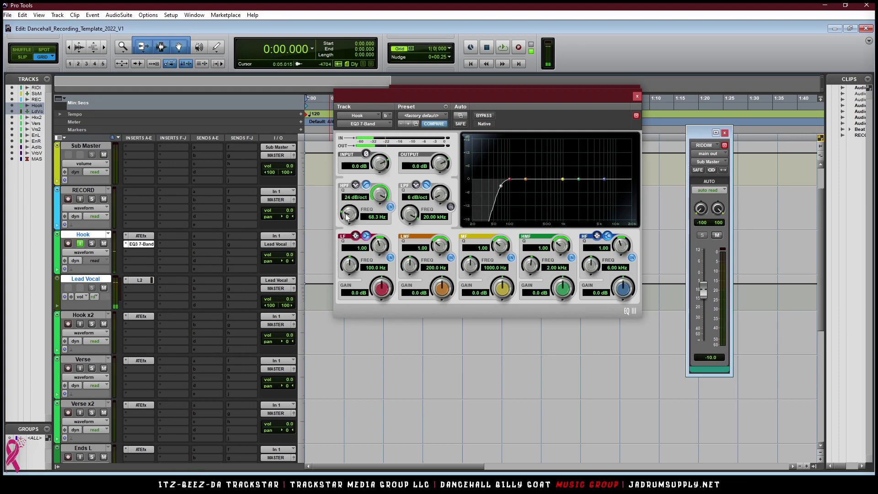
pyautogui.moveTo(348, 215); pyautogui.dragTo(348, 212)
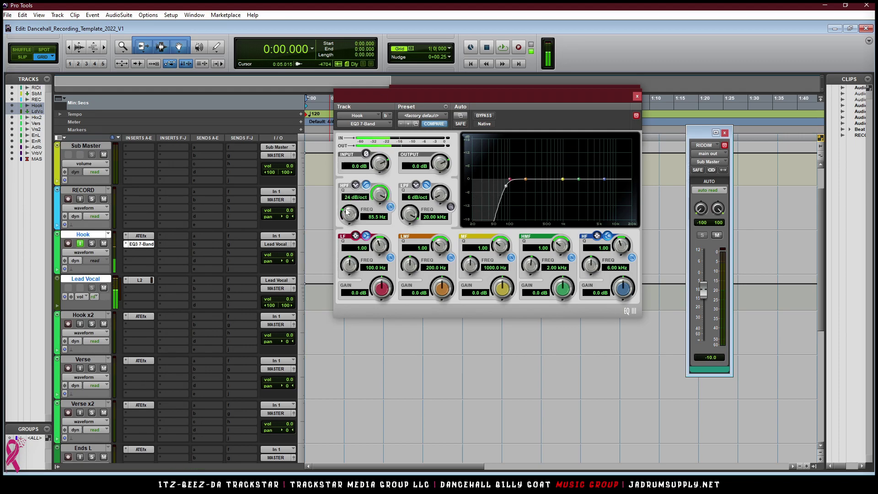
pyautogui.moveTo(347, 212); pyautogui.dragTo(375, 278)
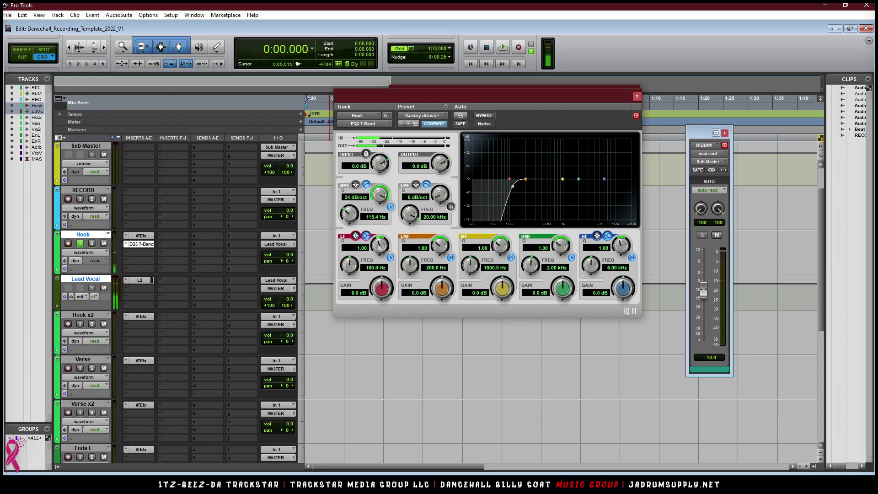
# - Adjust the EQ3 high-pass filter to 18 dB/oct at 117.1 Hz, and shape the mid band to -1.3 dB at 2.00 kHz and highs to 1.7 dB at 6.20 kHz
pyautogui.moveTo(382, 212); pyautogui.dragTo(384, 243)
pyautogui.moveTo(345, 215); pyautogui.dragTo(344, 215)
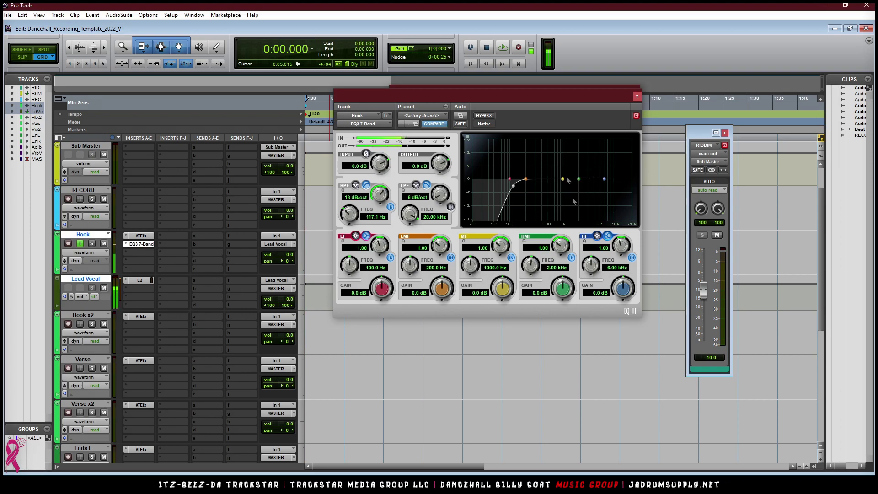
pyautogui.moveTo(564, 183); pyautogui.dragTo(605, 175)
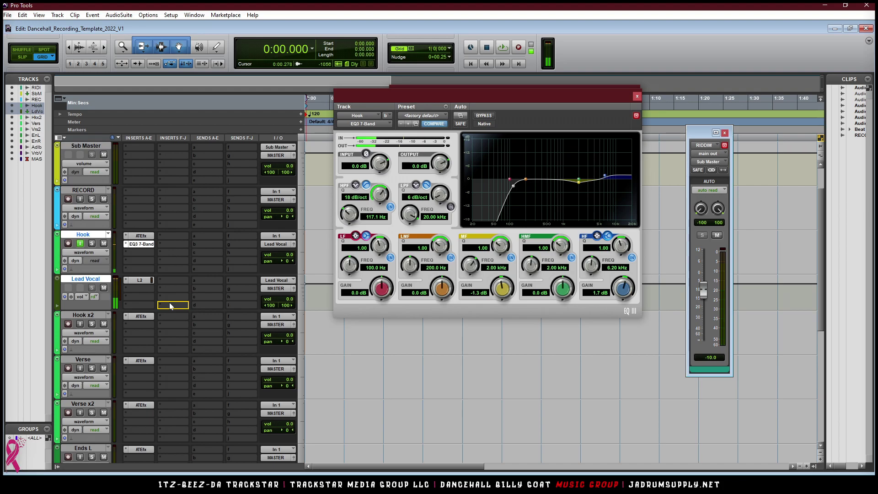
# - Move Lead Vocal's L2 to its last insert slot and insert the stereo multichannel DeEsser on the first slot
pyautogui.click(152, 288)
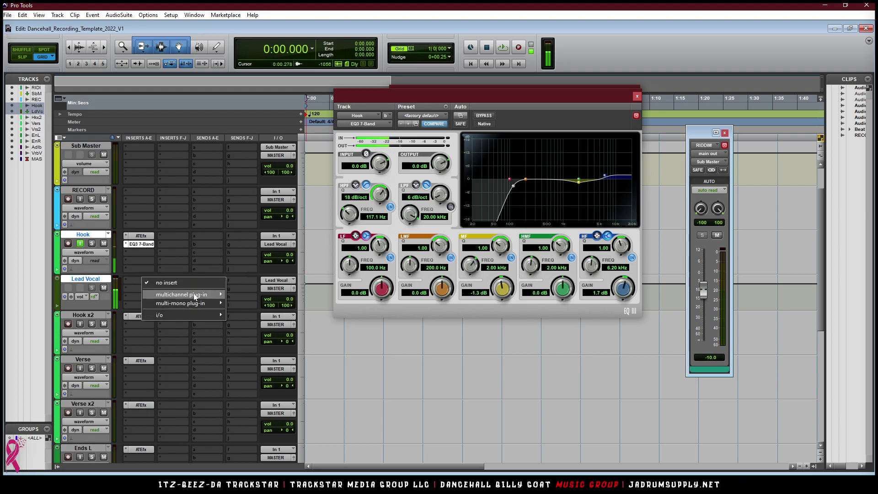
pyautogui.moveTo(183, 294)
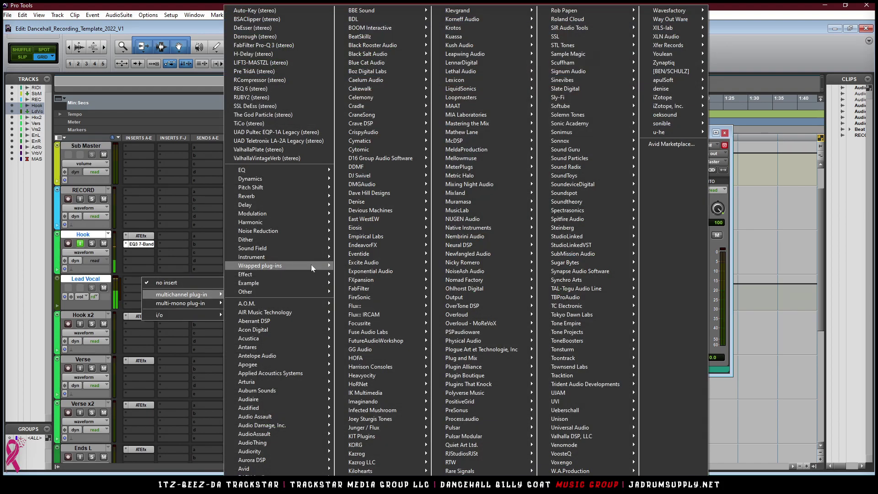
pyautogui.click(280, 29)
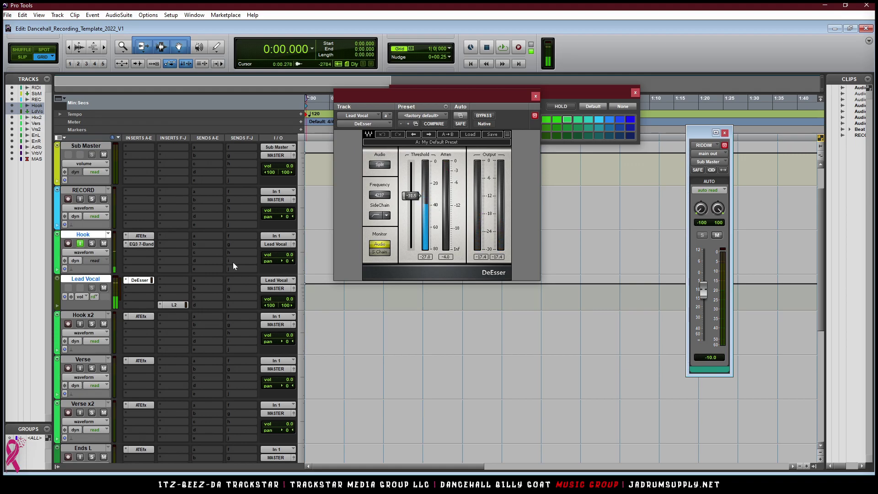
# - Insert the stereo multichannel RCompressor on Lead Vocal's second insert slot
pyautogui.click(134, 289)
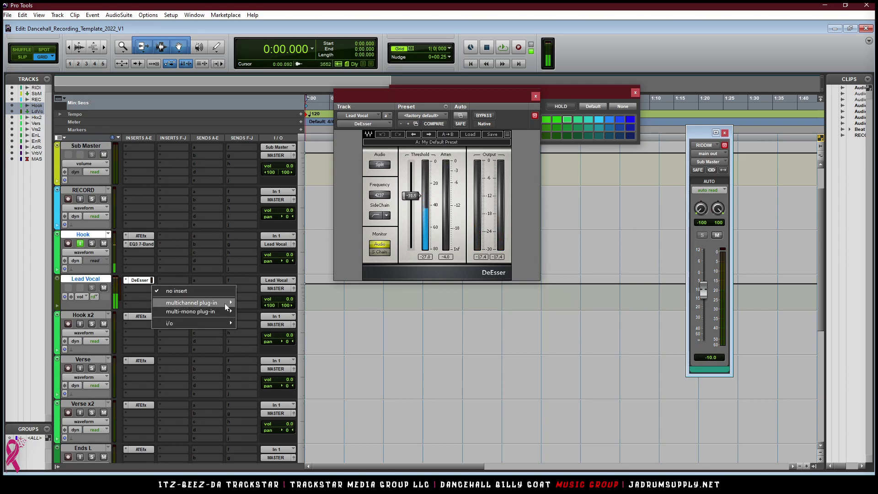
pyautogui.moveTo(224, 303)
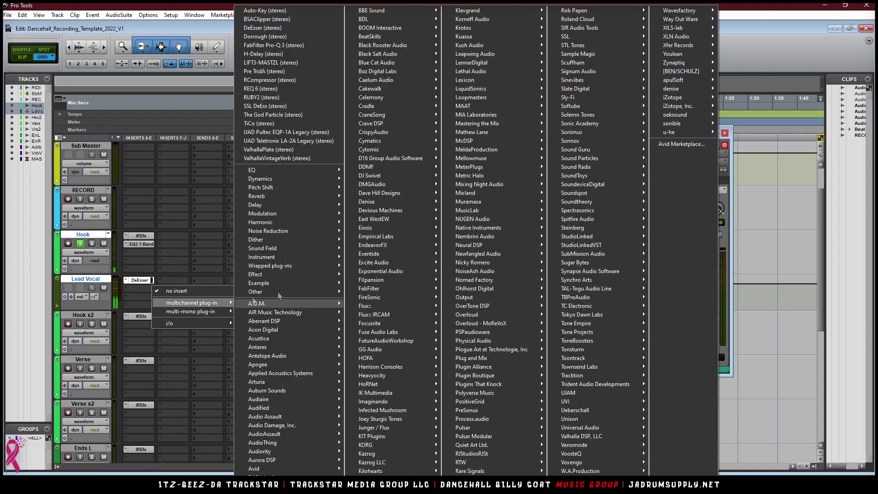
pyautogui.click(273, 81)
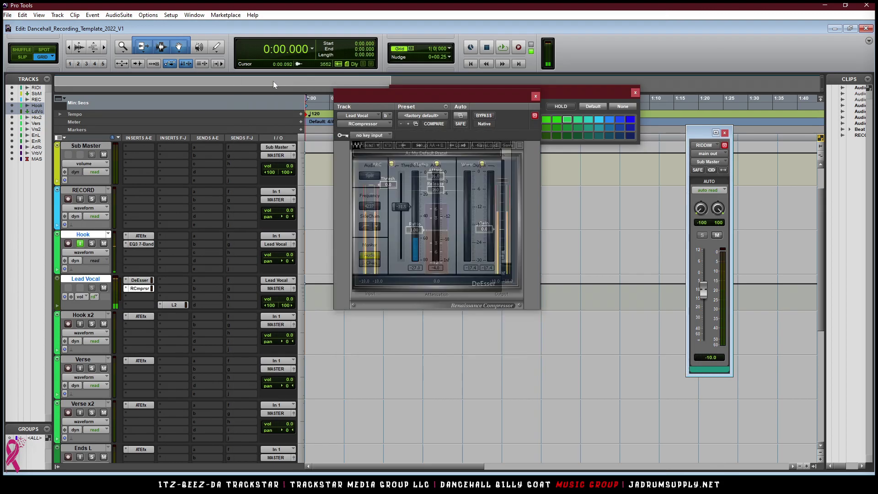
# - Set Lead Vocal's RCompressor to threshold -30.0, ratio 3.01 and gain 6.0, and bypass the EQ3 7-Band on Hook
pyautogui.click(393, 186)
pyautogui.write('-26')
pyautogui.press('Return')
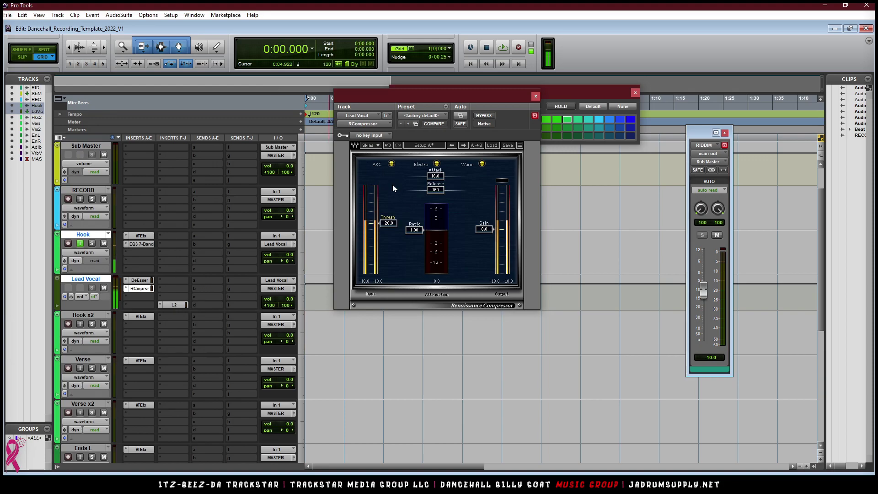
pyautogui.moveTo(415, 229); pyautogui.dragTo(388, 226)
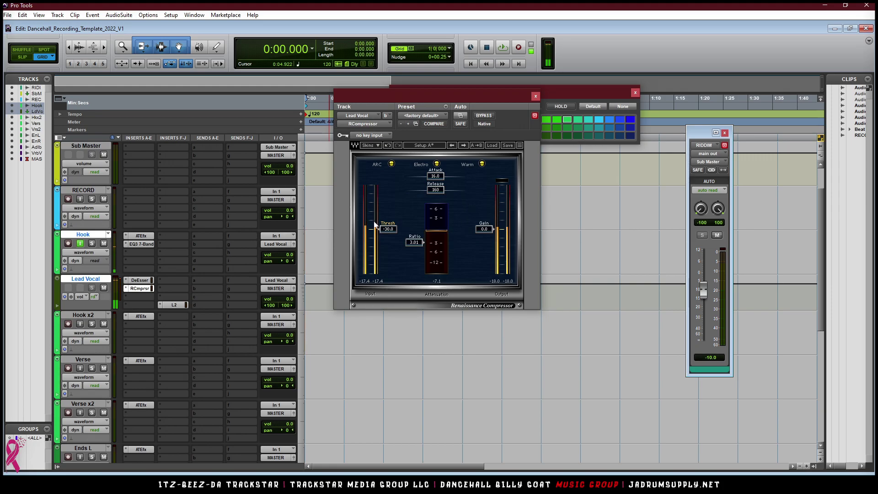
pyautogui.keyDown('ctrl'); pyautogui.click(143, 245); pyautogui.keyUp('ctrl')
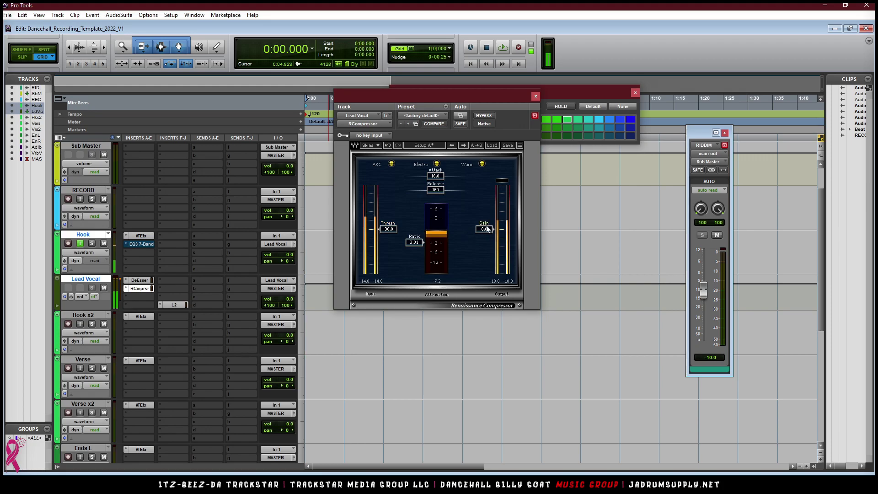
# - Play the RIDDIM clip from about 0:24 and compare Lead Vocal with its L2 bypassed and active
pyautogui.press('Return')
pyautogui.press('space')
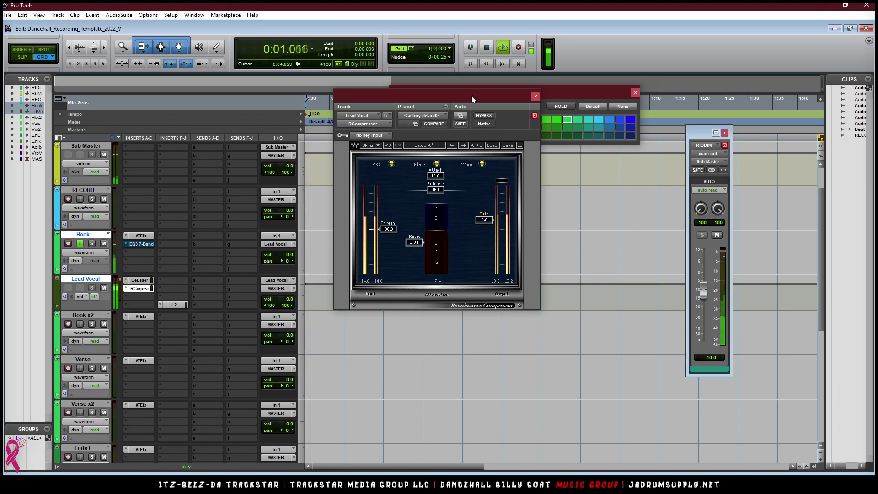
pyautogui.moveTo(471, 95); pyautogui.dragTo(477, 209)
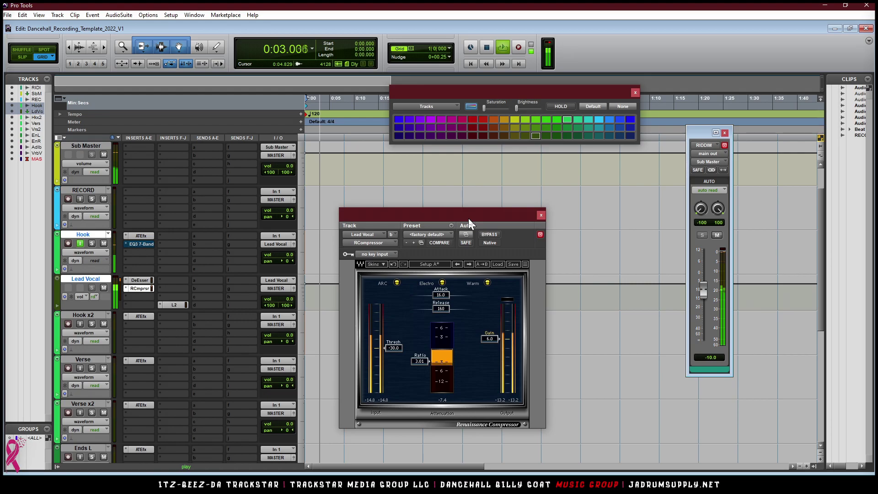
pyautogui.scroll(2, 375, 169)
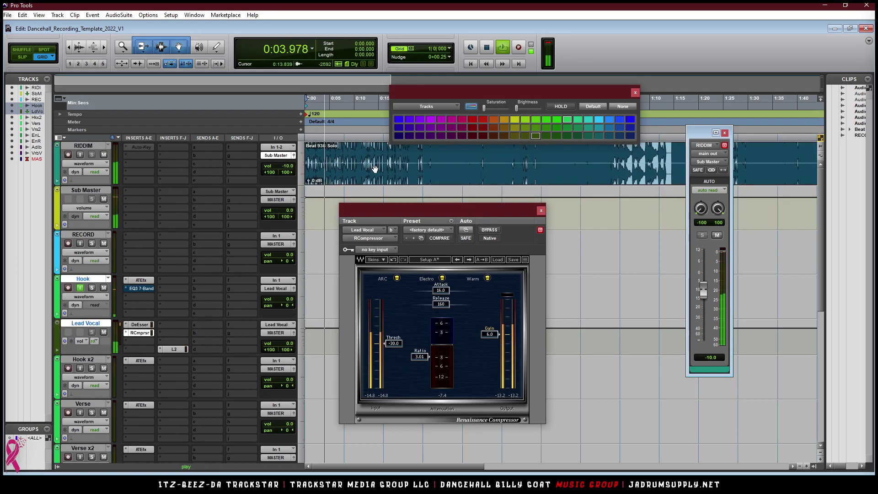
pyautogui.click(426, 163)
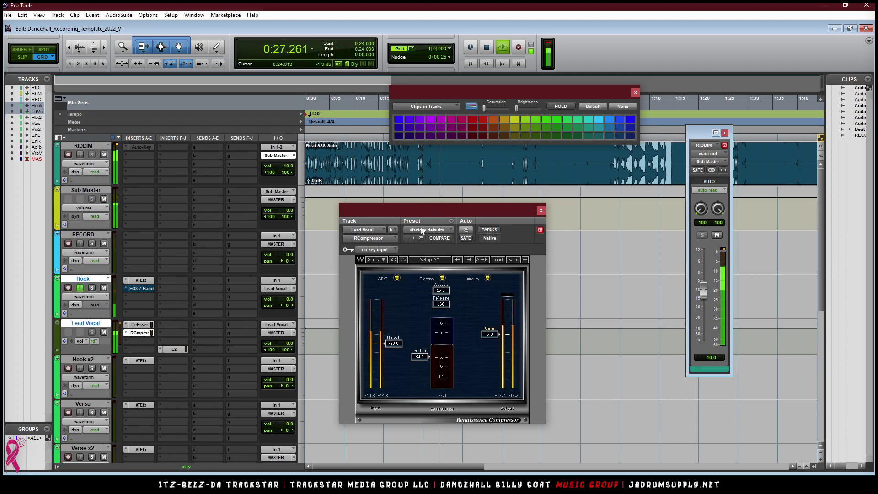
pyautogui.keyDown('ctrl'); pyautogui.click(177, 349); pyautogui.keyUp('ctrl')
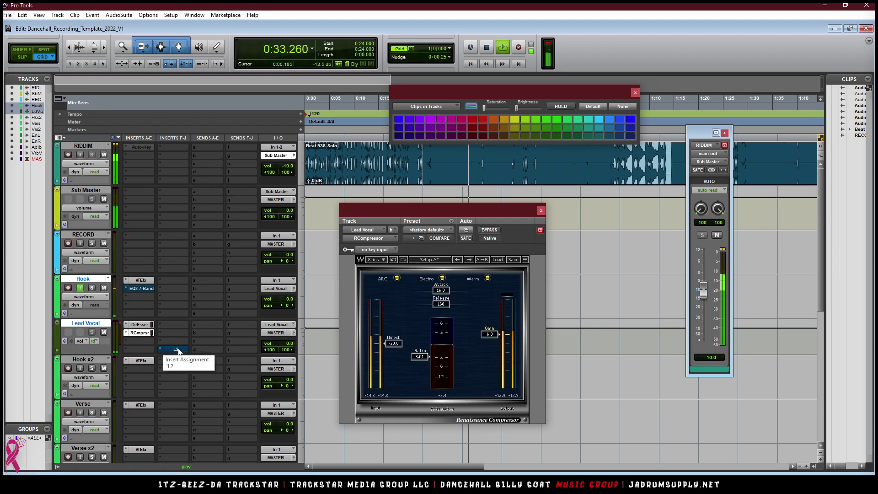
pyautogui.keyDown('ctrl'); pyautogui.click(177, 350); pyautogui.keyUp('ctrl')
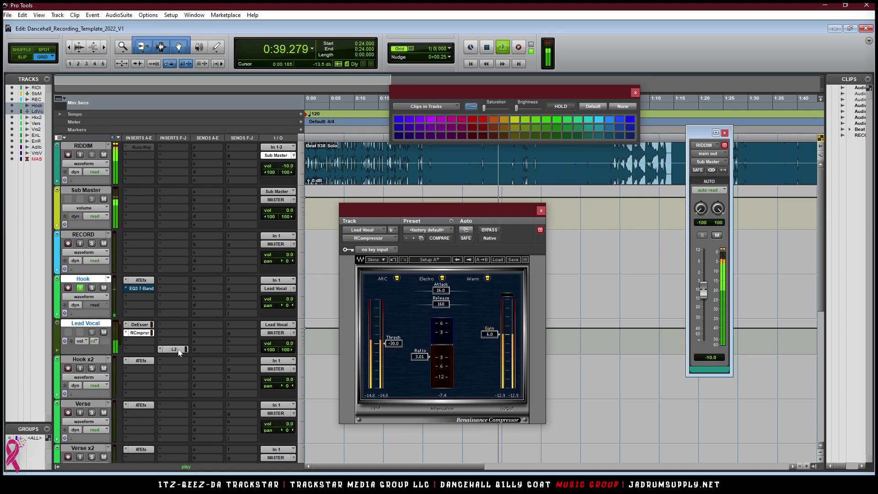
# - Set the threshold of Lead Vocal's L2 Ultramaximizer to -13.2 and stop playback
pyautogui.click(175, 349)
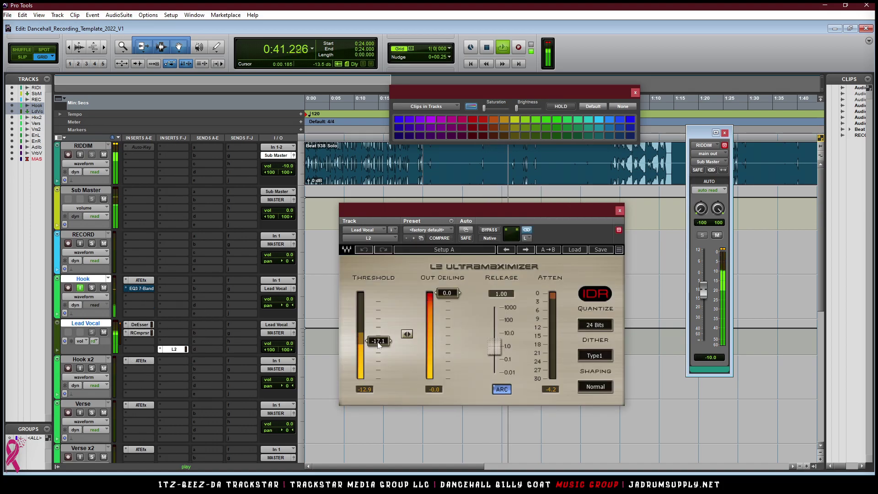
pyautogui.moveTo(373, 347); pyautogui.dragTo(373, 336)
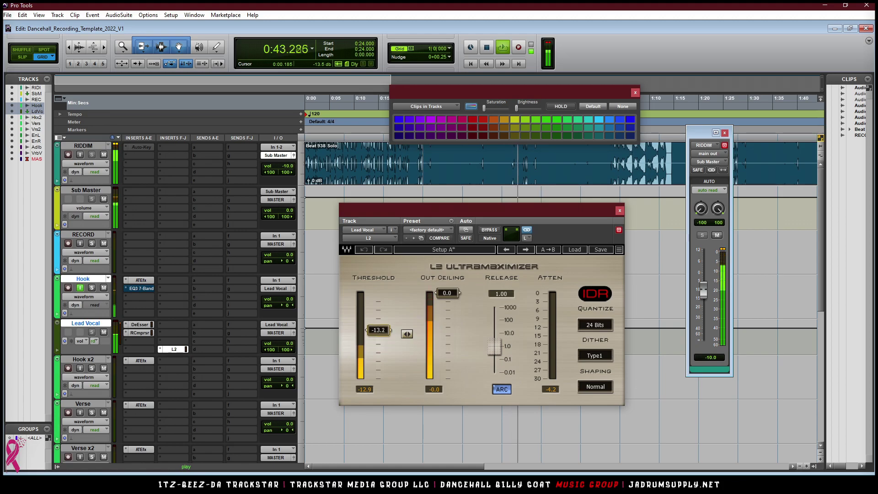
pyautogui.press('space')
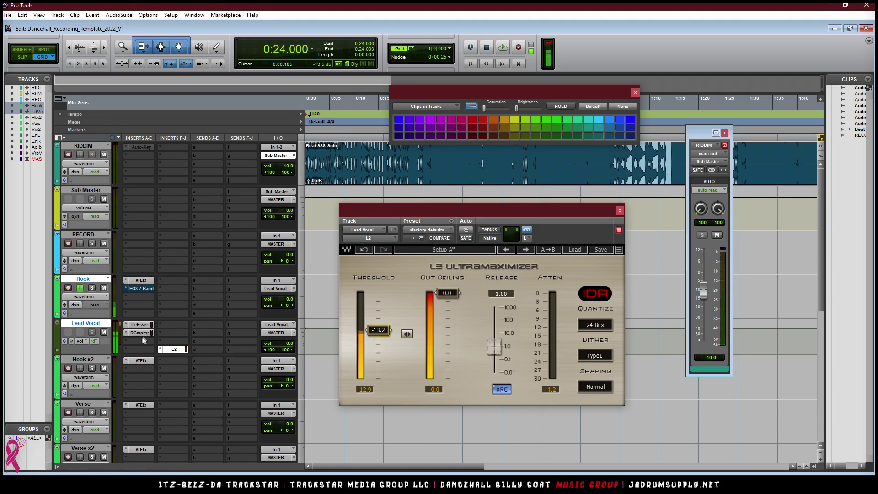
# - Insert the stereo multichannel REQ 6 on Lead Vocal's third insert slot and reposition its window
pyautogui.click(140, 342)
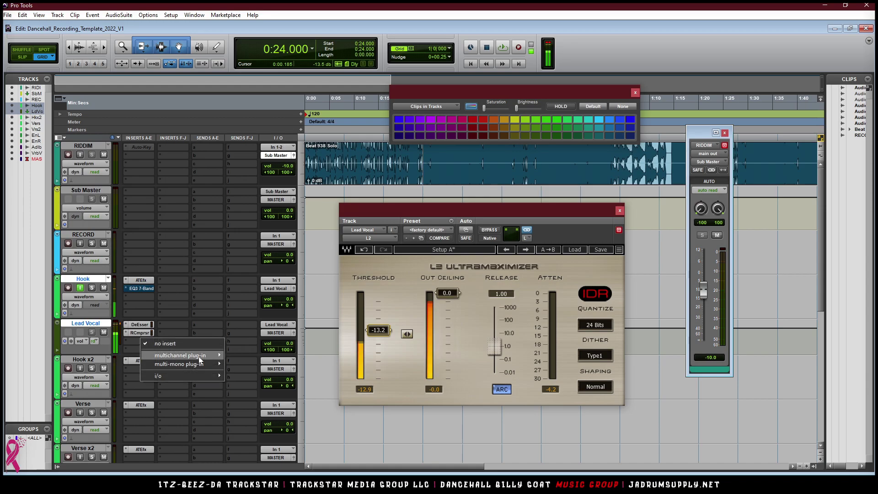
pyautogui.moveTo(196, 356)
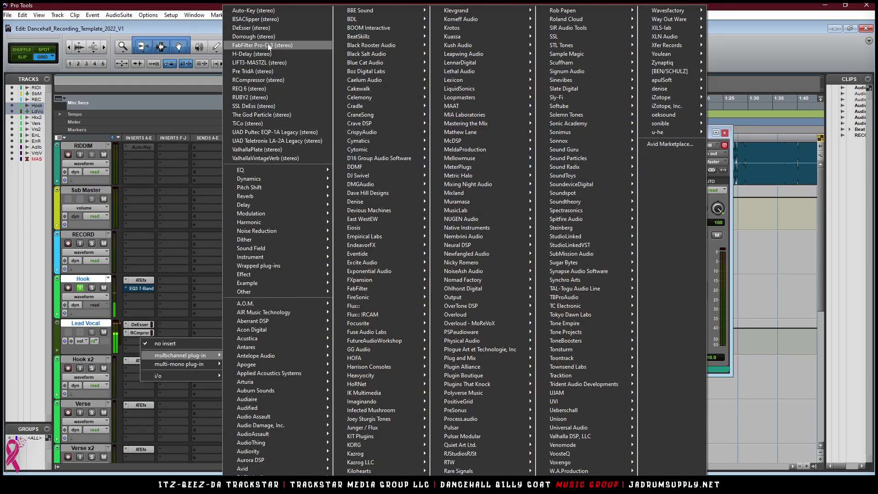
pyautogui.click(261, 89)
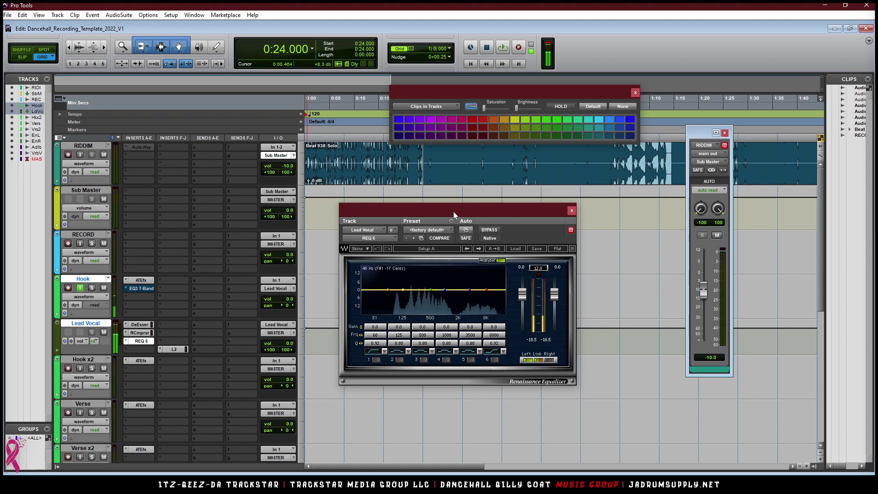
pyautogui.moveTo(453, 211); pyautogui.dragTo(452, 193)
# - Enable REQ 6 band 1 as a low cut at 93 Hz with Q 1.41, and boost band 6 by 3.3 dB at 8000 Hz
pyautogui.click(375, 341)
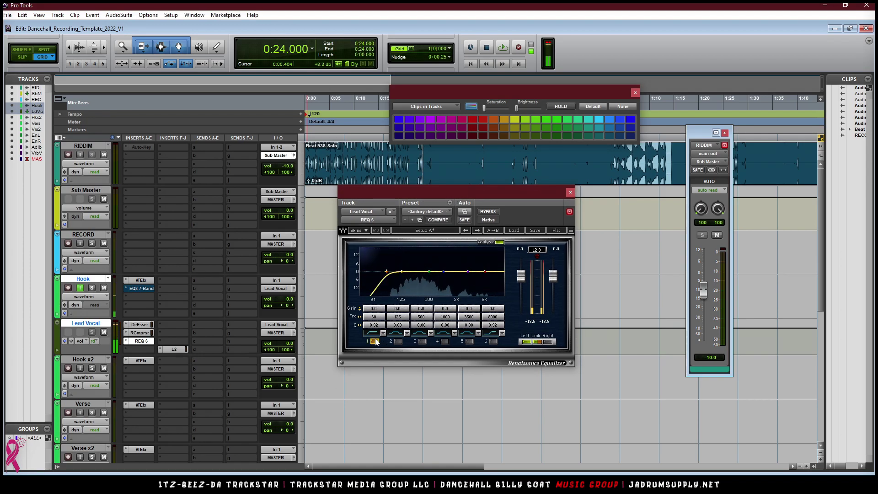
pyautogui.moveTo(374, 318); pyautogui.dragTo(378, 317)
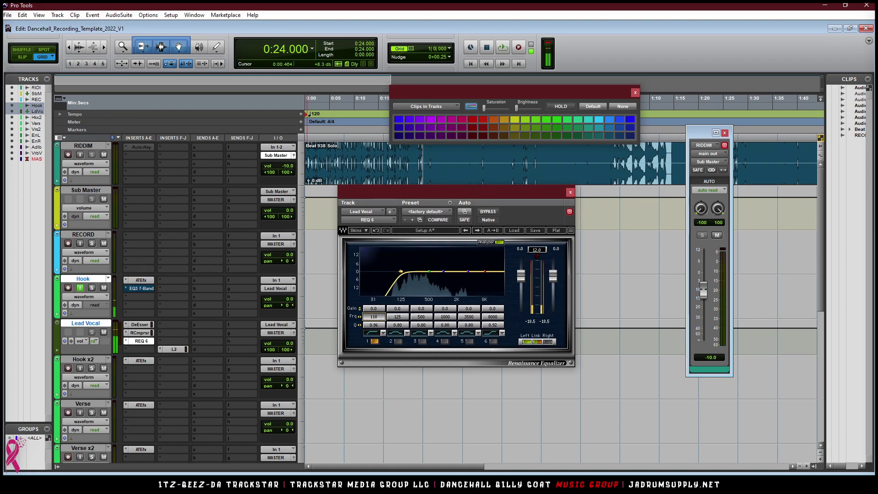
pyautogui.moveTo(378, 317); pyautogui.dragTo(374, 317)
pyautogui.click(493, 341)
pyautogui.moveTo(497, 311); pyautogui.dragTo(497, 296)
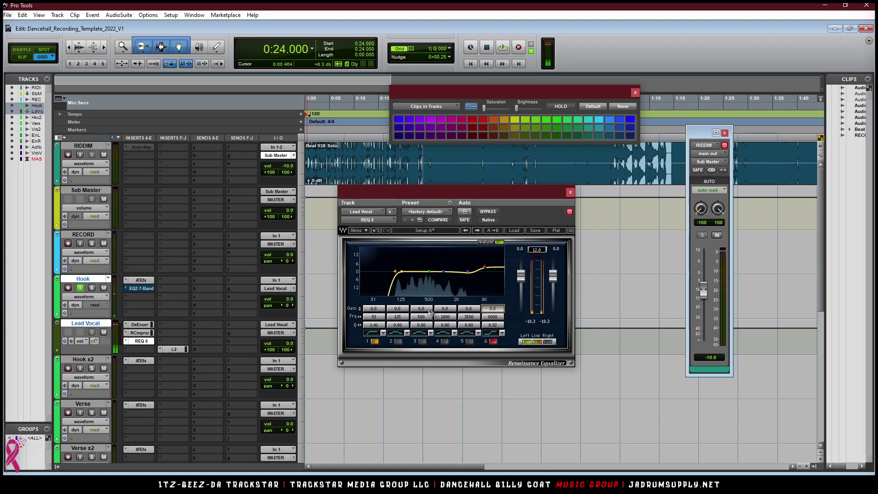
# - Cut REQ 6 band 3 by 1.4 dB at 225 Hz and band 4 by 1.1 dB at 705 Hz, and set band 6 to 3.6 dB with Q 0.71
pyautogui.moveTo(428, 273)
pyautogui.mouseDown()
pyautogui.moveTo(415, 260)
pyautogui.moveTo(413, 273)
pyautogui.mouseUp()
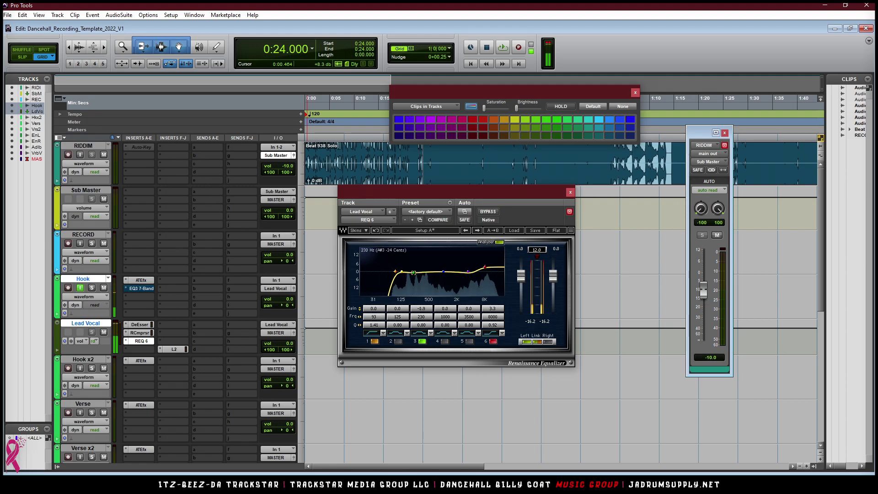
pyautogui.click(422, 324)
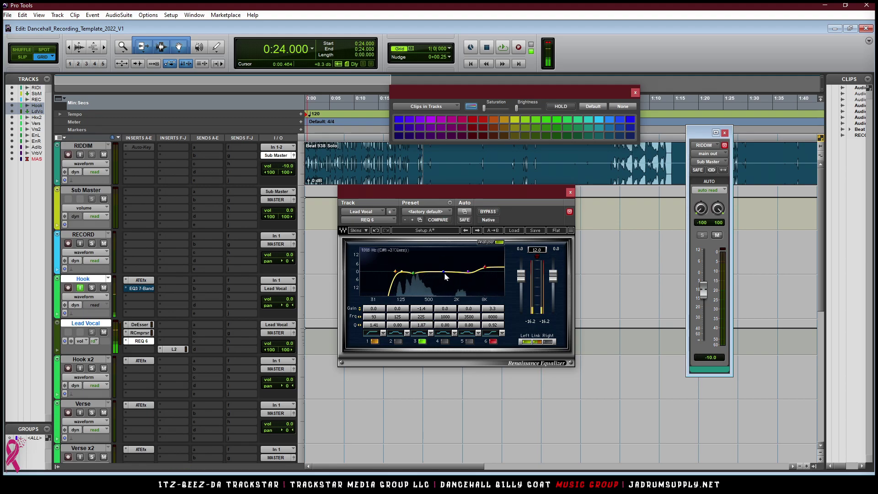
pyautogui.moveTo(444, 272); pyautogui.dragTo(435, 273)
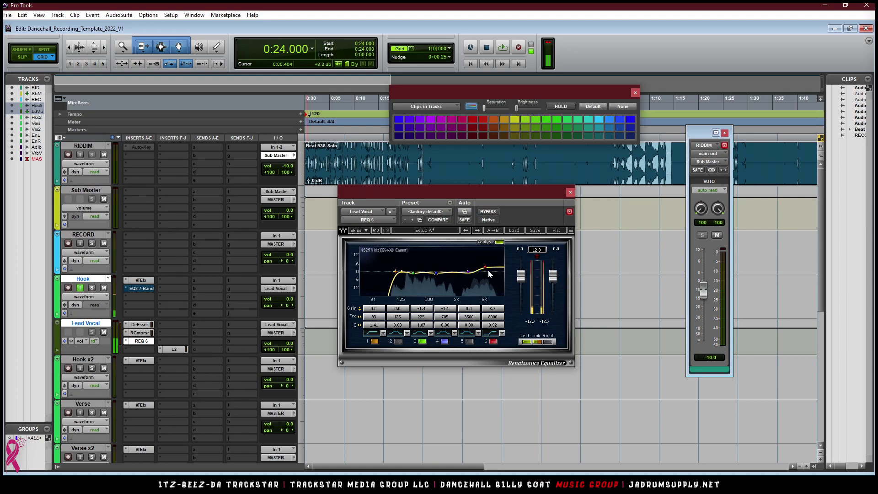
pyautogui.moveTo(493, 325); pyautogui.dragTo(493, 307)
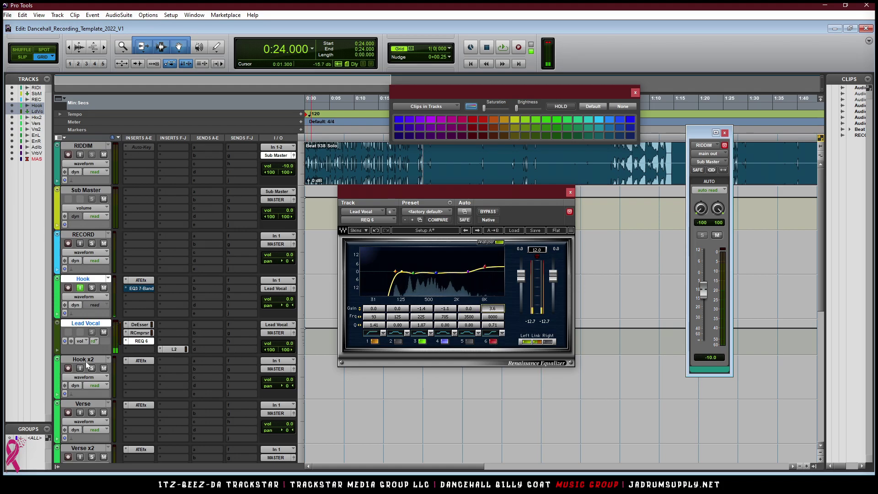
# - Make the Lead Vocal track slightly taller and insert the stereo multichannel RVox on its fourth insert slot
pyautogui.moveTo(95, 361); pyautogui.dragTo(94, 363)
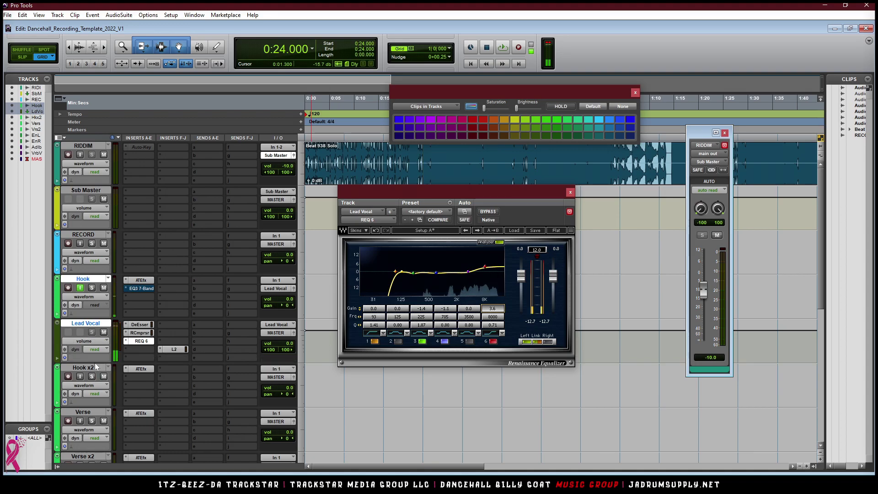
pyautogui.click(142, 350)
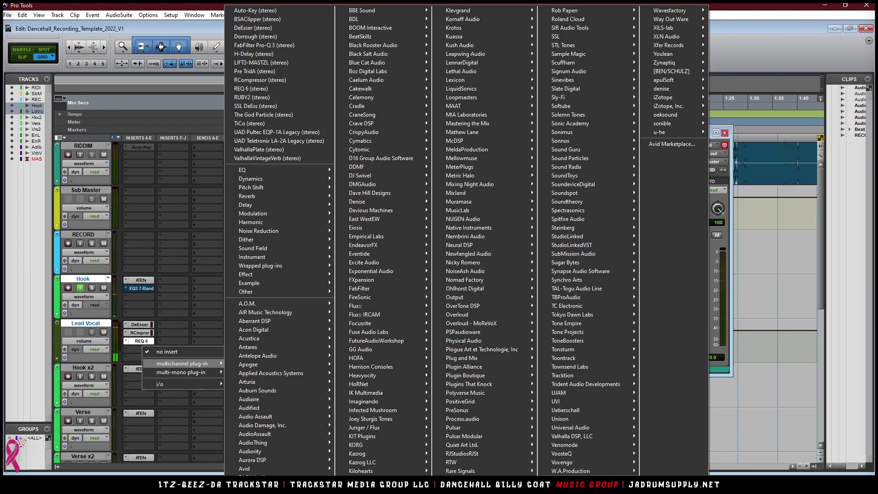
pyautogui.moveTo(561, 479)
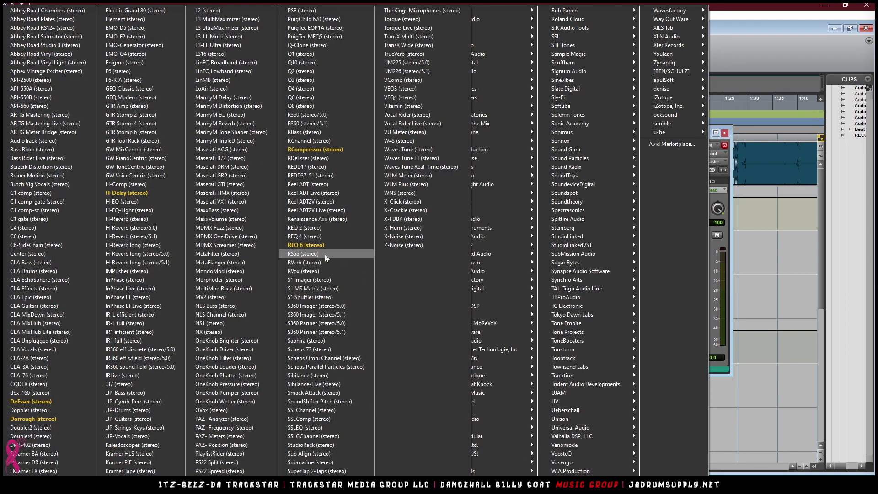
pyautogui.click(315, 271)
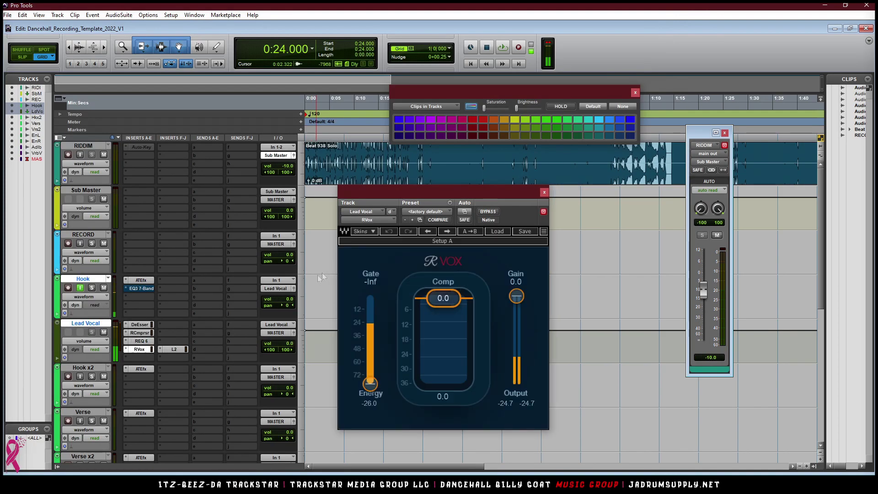
# - Set the RVox compression to about -9.6 during playback, with Lead Vocal's L2 bypassed
pyautogui.moveTo(447, 298); pyautogui.dragTo(443, 311)
pyautogui.press('space')
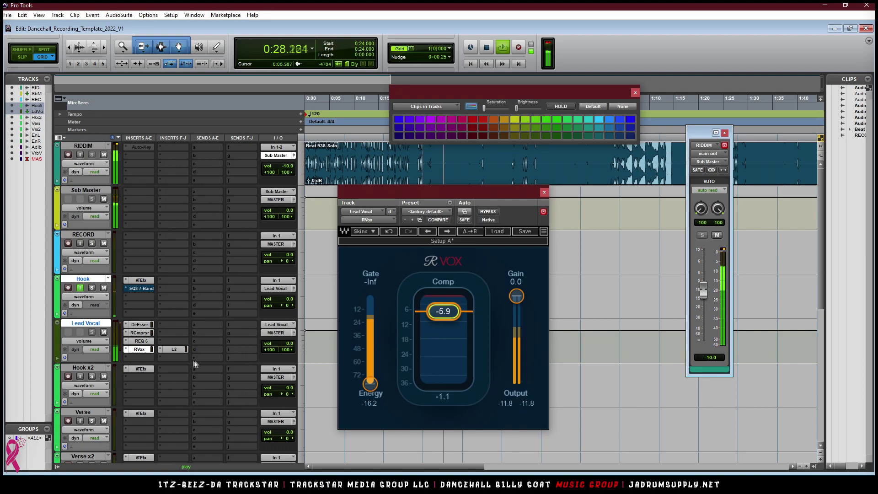
pyautogui.keyDown('ctrl'); pyautogui.click(179, 350); pyautogui.keyUp('ctrl')
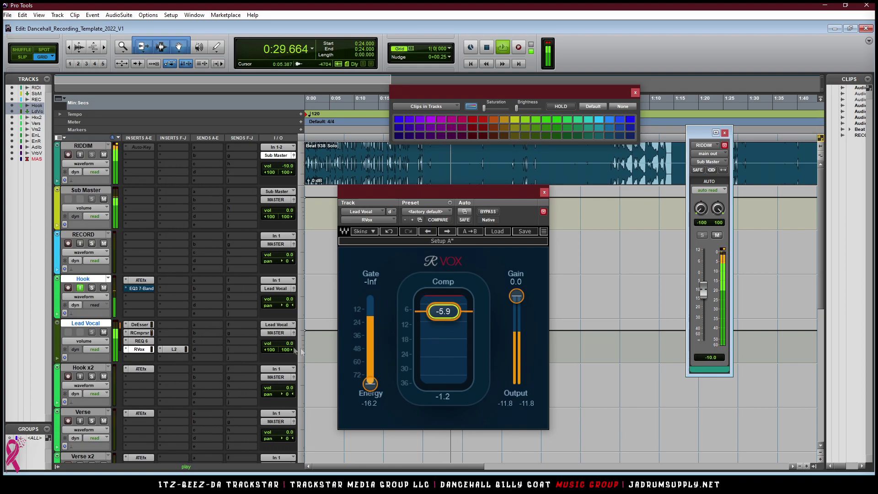
pyautogui.moveTo(446, 331); pyautogui.dragTo(443, 320)
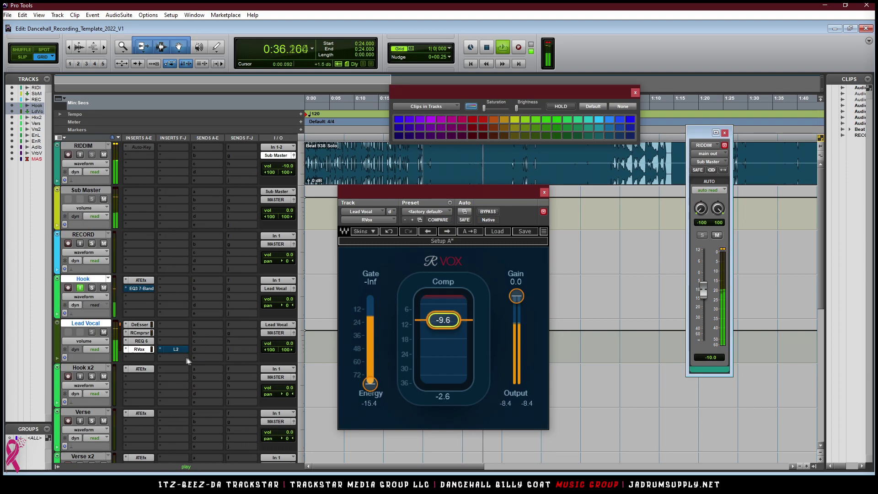
# - Raise the RVox gate on Lead Vocal to about -51.8
pyautogui.scroll(-1, 225, 328)
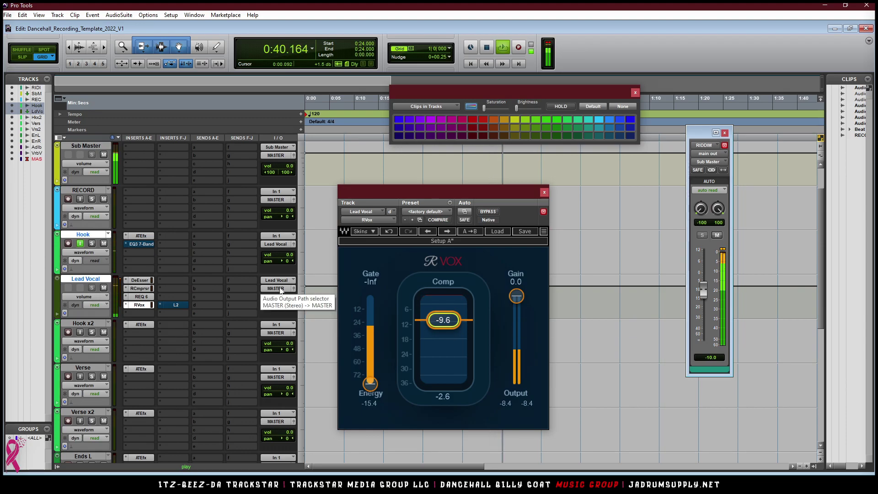
pyautogui.scroll(-2, 220, 294)
pyautogui.scroll(-4, 219, 294)
pyautogui.scroll(7, 231, 295)
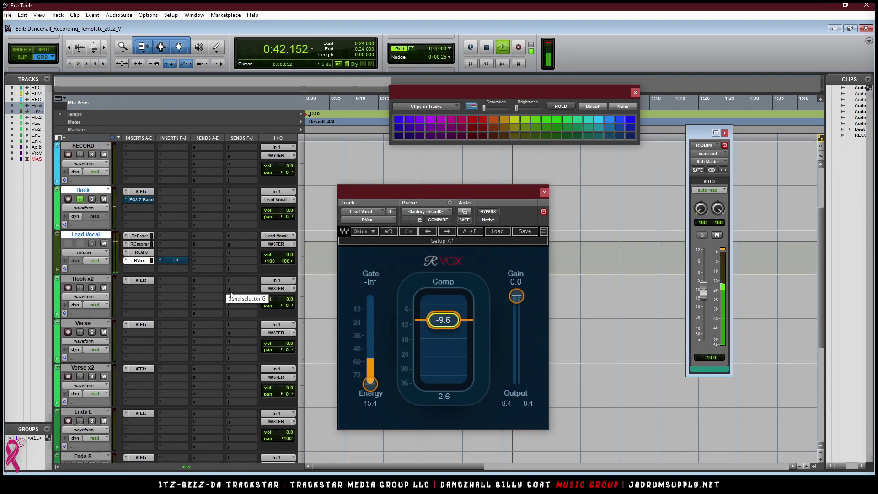
pyautogui.moveTo(369, 383); pyautogui.dragTo(371, 352)
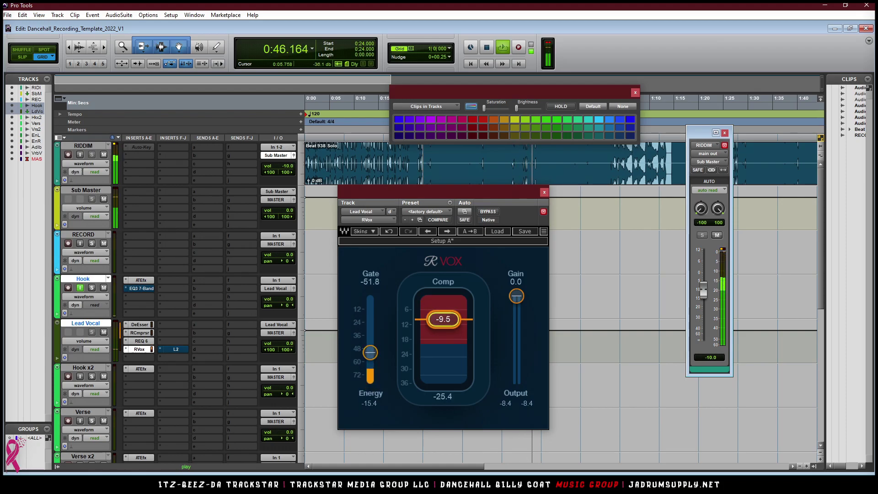
# - Set Lead Vocal's RVox gain to -1.5 and compression to -9.0, and stop playback
pyautogui.moveTo(516, 296); pyautogui.dragTo(517, 299)
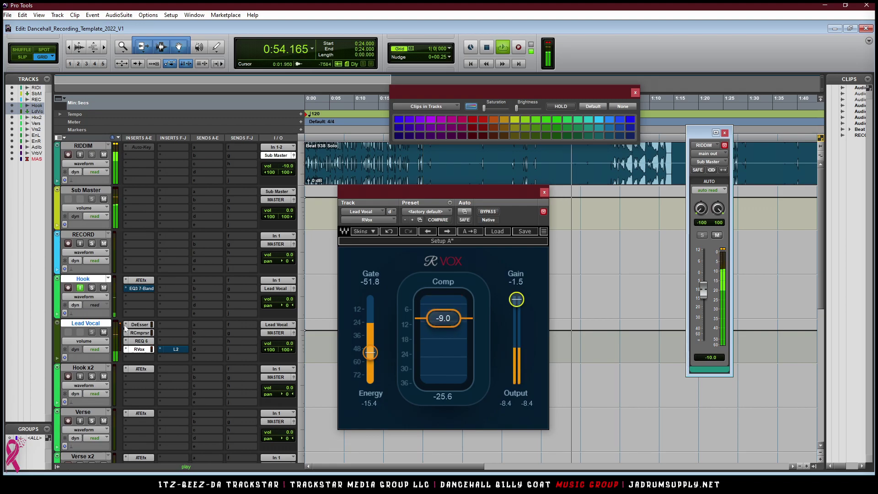
pyautogui.press('space')
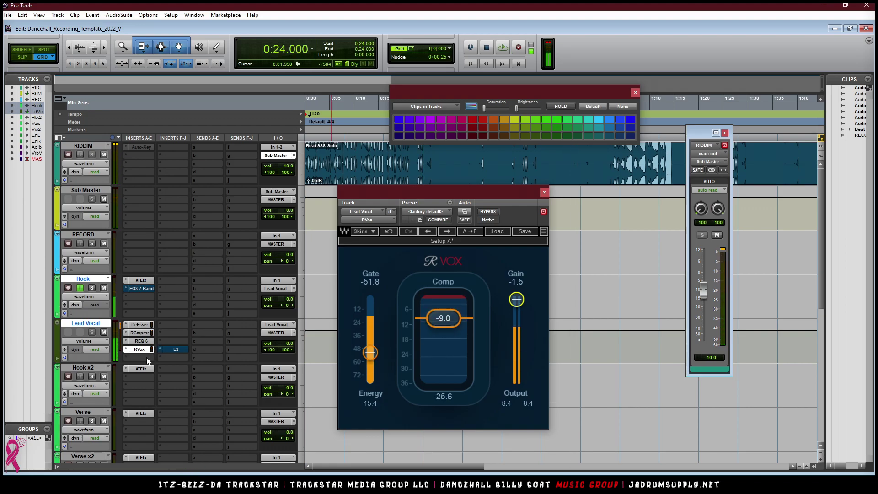
# - Route the Lead Vocal track's output to the stereo Sub Master bus
pyautogui.click(147, 357)
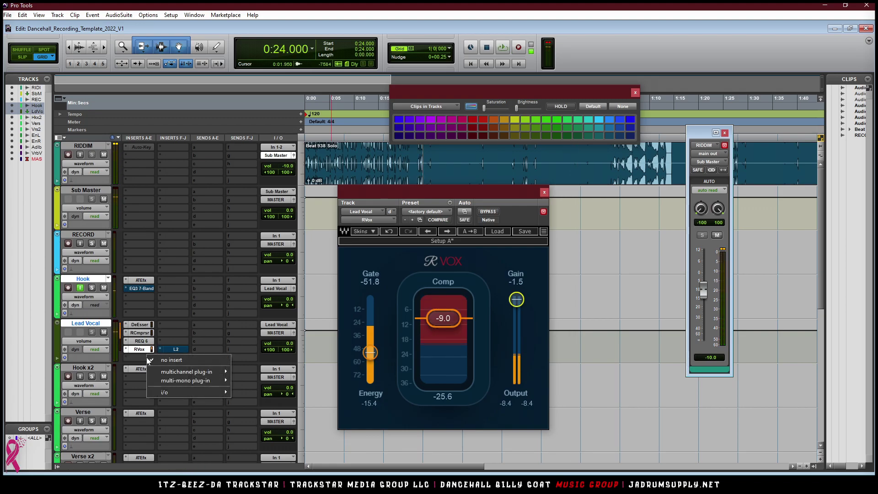
pyautogui.click(276, 334)
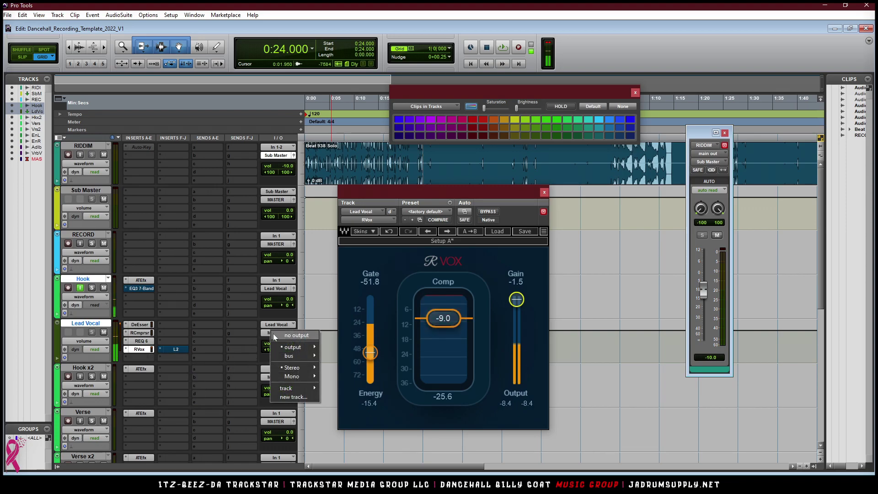
pyautogui.moveTo(300, 370)
pyautogui.moveTo(303, 355)
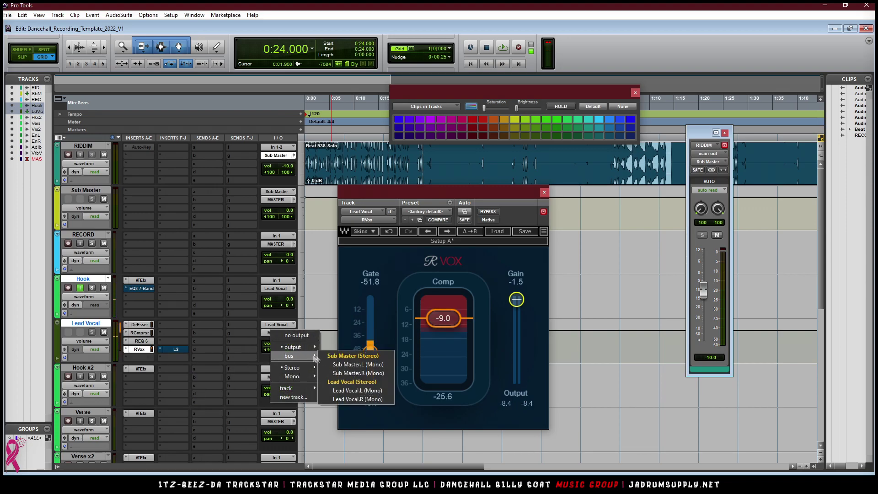
pyautogui.click(345, 356)
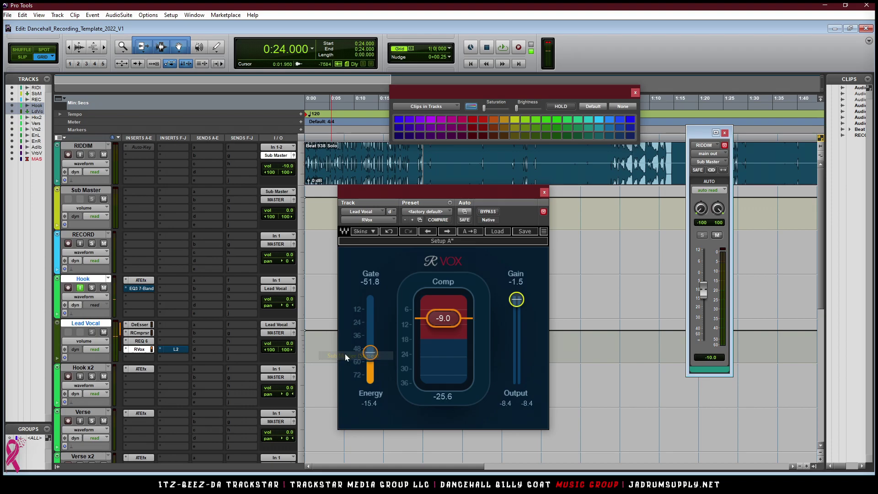
# - Insert the stereo multichannel CLA-2A on Lead Vocal's fifth insert slot with peak reduction 55 and gain 43
pyautogui.click(137, 357)
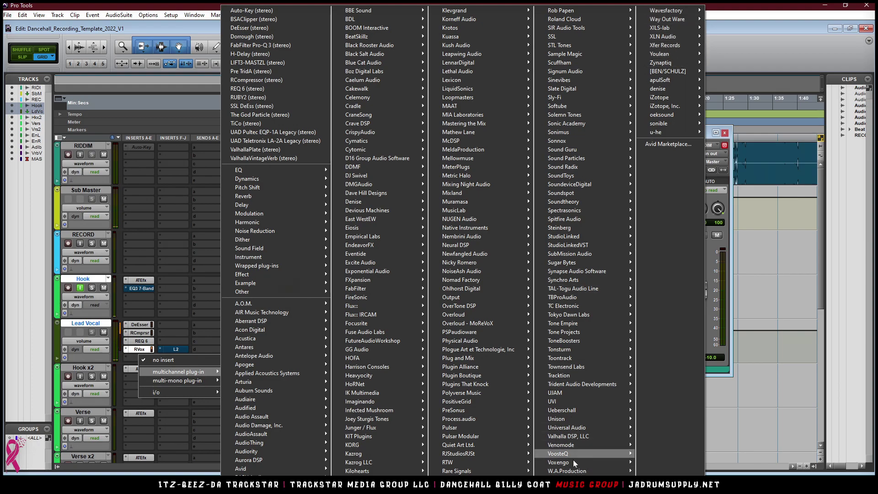
pyautogui.moveTo(577, 487)
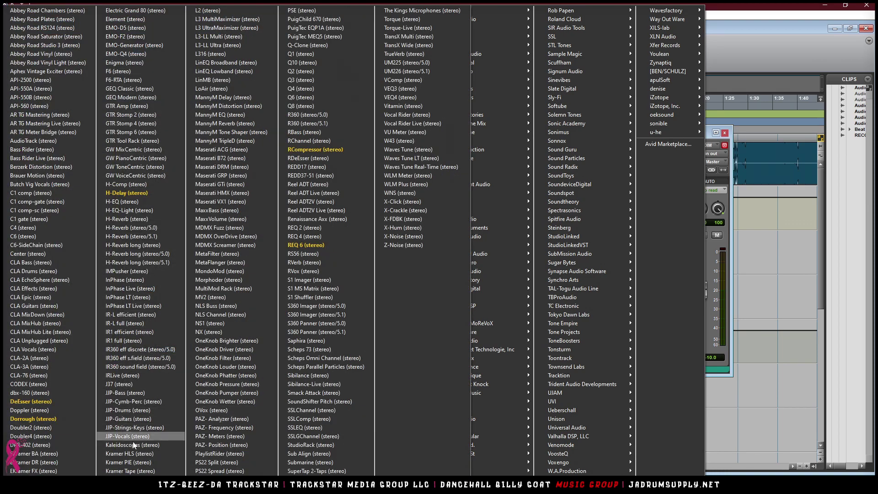
pyautogui.click(36, 359)
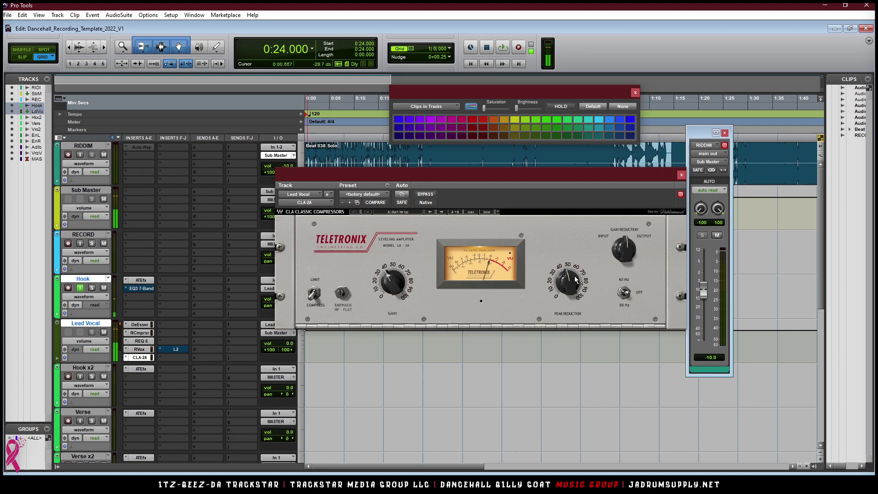
pyautogui.write('55')
pyautogui.press('Return')
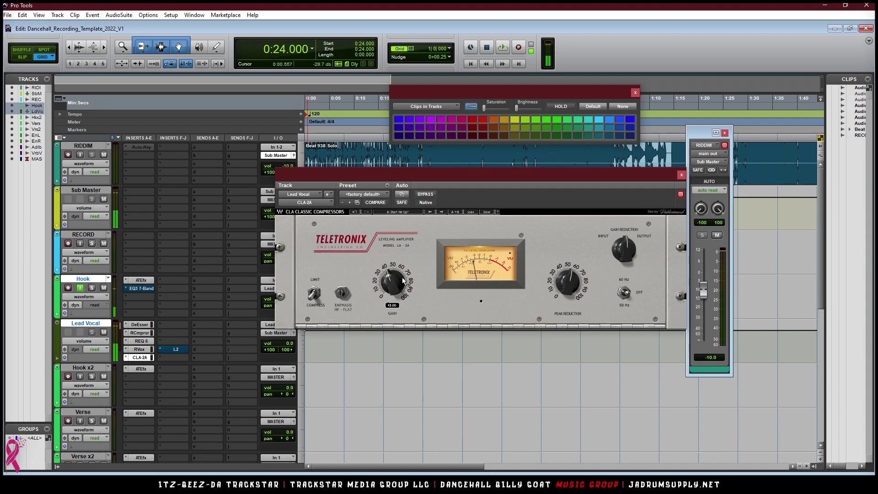
# - Start playback and take the Hook track's EQ3 7-Band off bypass
pyautogui.press('space')
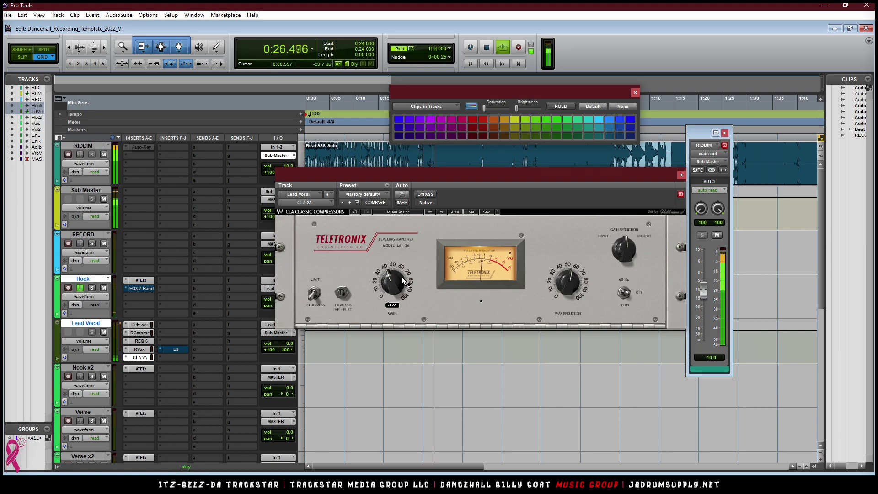
pyautogui.keyDown('ctrl'); pyautogui.click(147, 289); pyautogui.keyUp('ctrl')
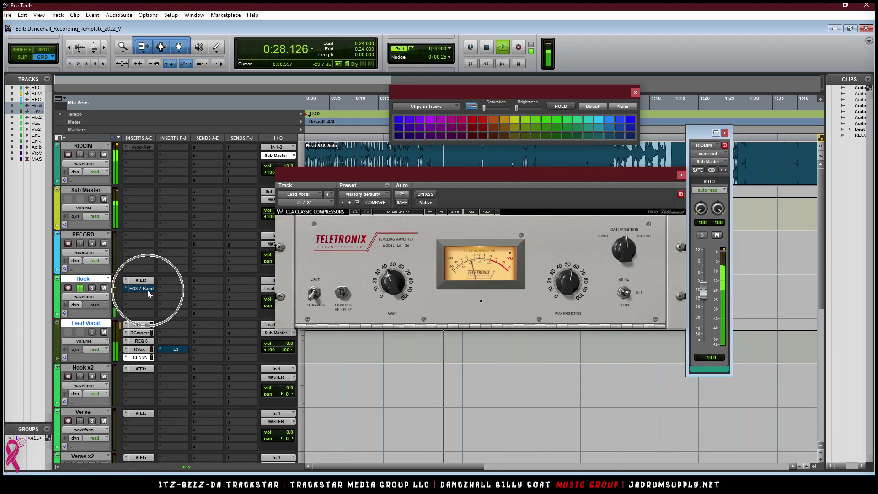
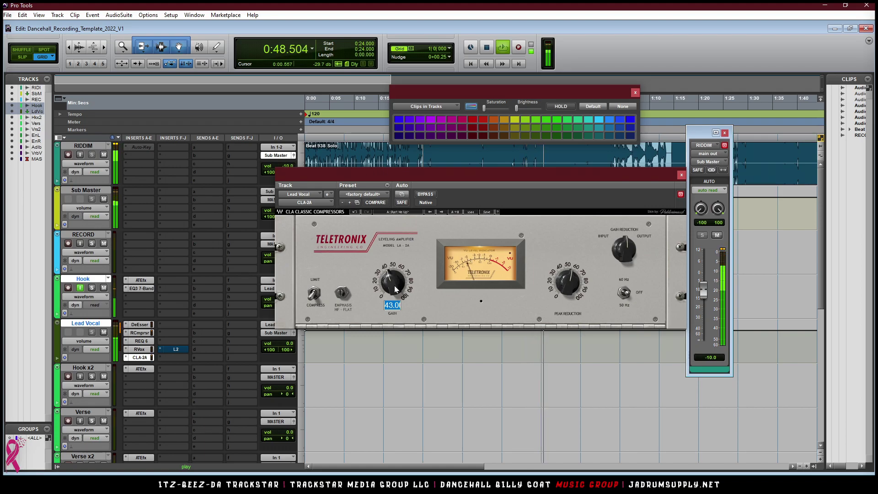
# - Set the CLA-2A gain to 45 and its peak reduction to 60 during playback, and stop playback
pyautogui.write('45')
pyautogui.press('Return')
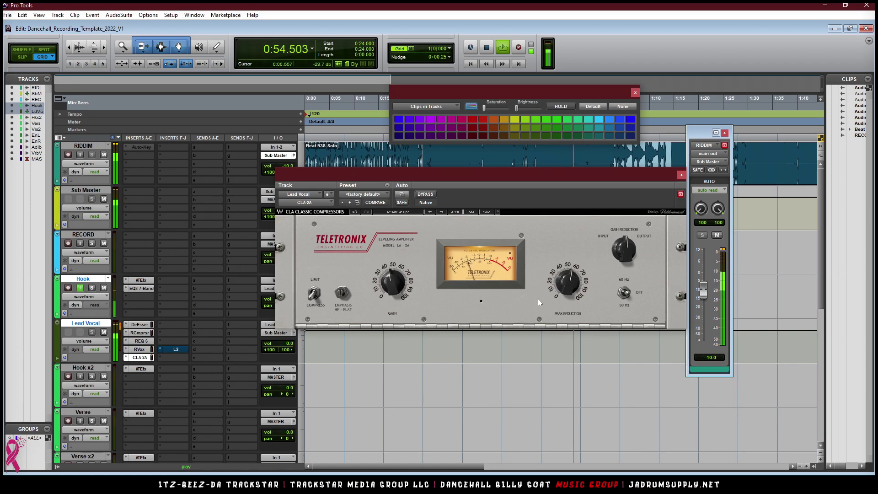
pyautogui.click(573, 284)
pyautogui.write('60')
pyautogui.press('Return')
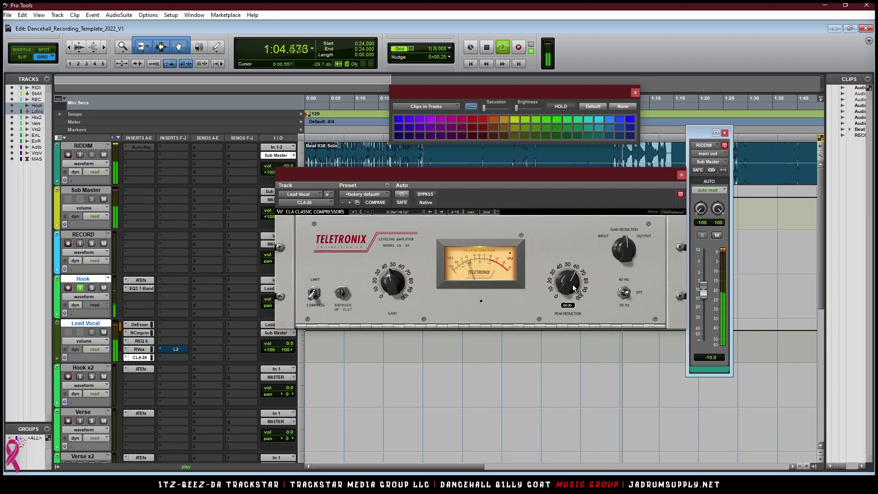
pyautogui.press('space')
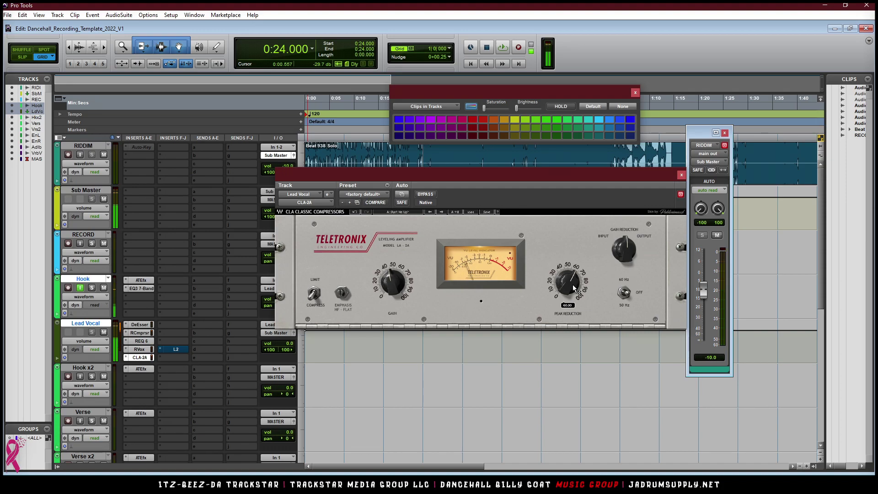
# - Route Lead Vocal's output to a new stereo aux input track named Vox Master, created next to the current track
pyautogui.click(285, 334)
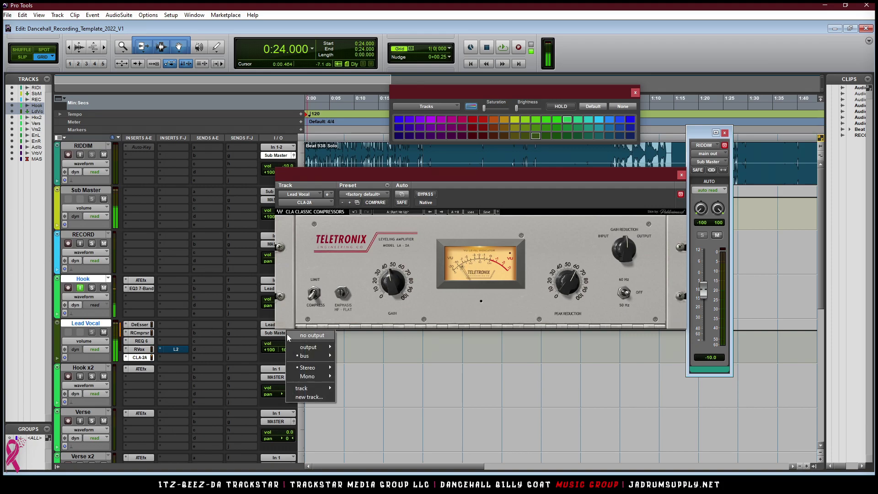
pyautogui.click(318, 397)
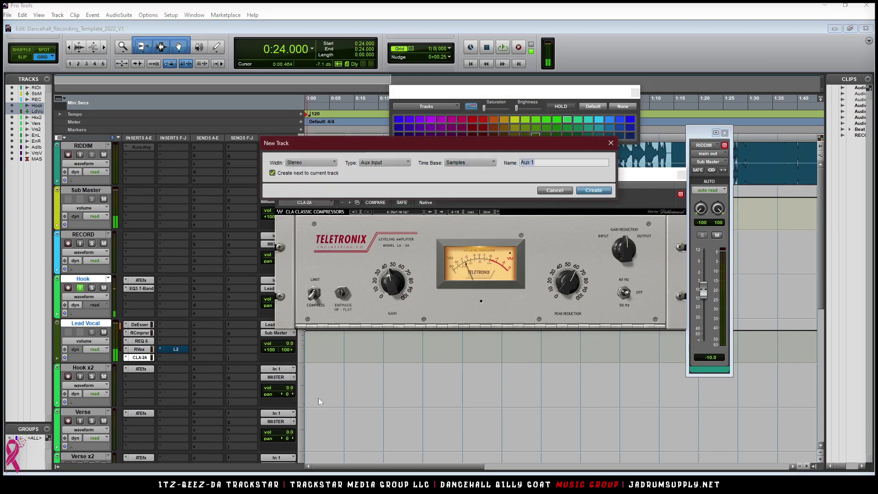
pyautogui.write('A')
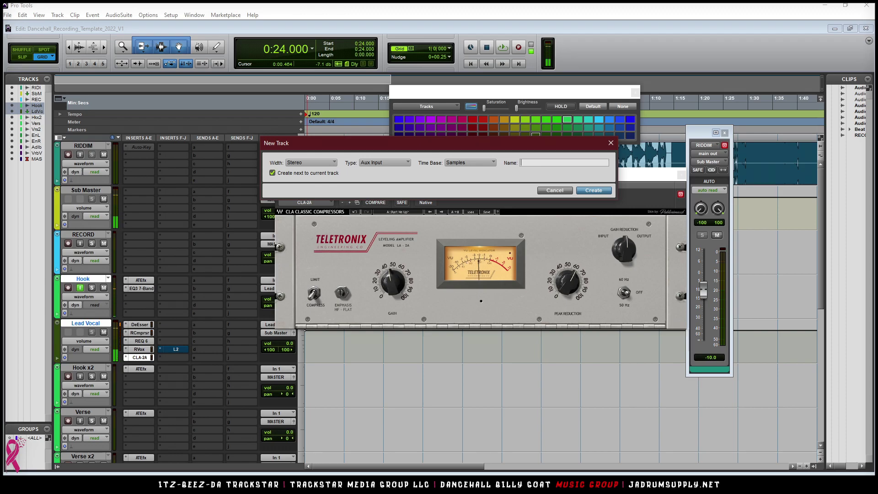
pyautogui.write('ox Master')
pyautogui.press('Return')
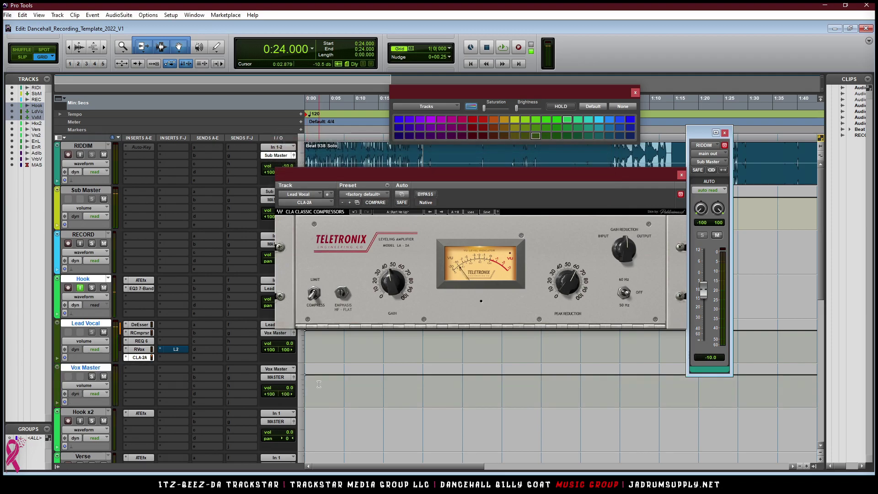
# - In the Mix window, close the CLA-2A plug-in and move it to Lead Vocal's first slot in Inserts F-J
pyautogui.hotkey('ctrl', '=')
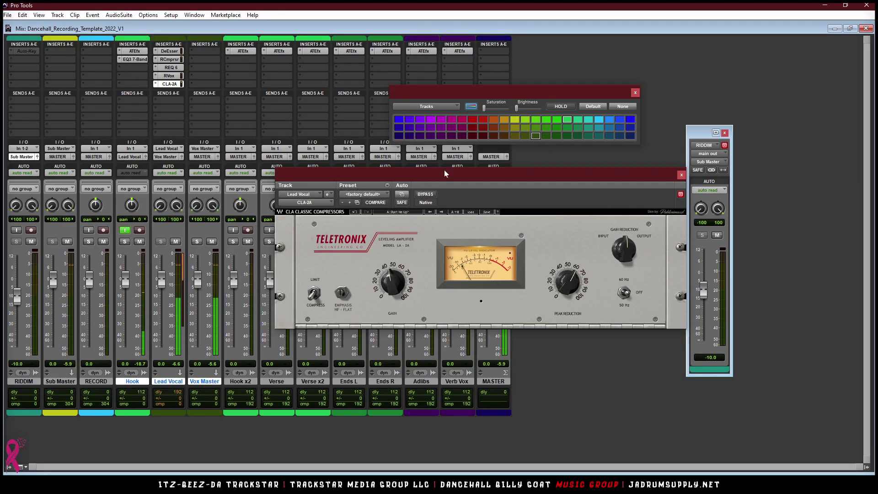
pyautogui.click(681, 175)
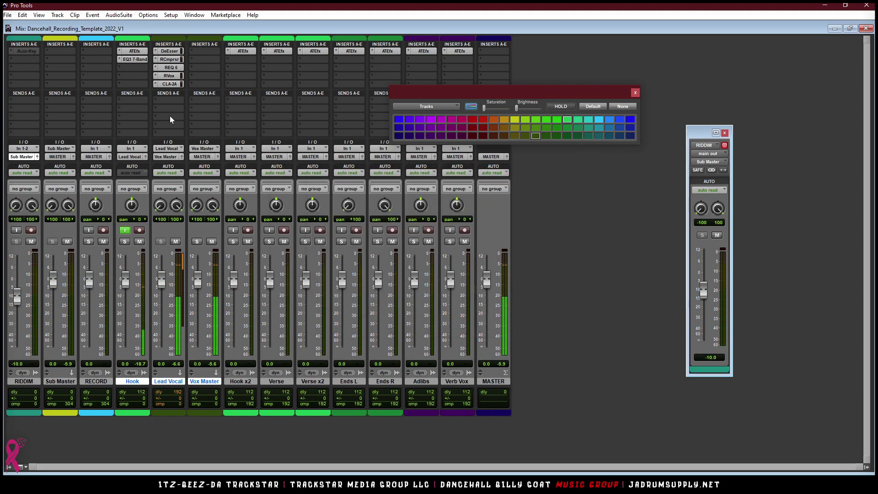
pyautogui.moveTo(174, 84)
pyautogui.mouseDown()
pyautogui.moveTo(181, 86)
pyautogui.moveTo(169, 89)
pyautogui.mouseUp()
pyautogui.click(169, 94)
pyautogui.click(184, 117)
pyautogui.moveTo(173, 88)
pyautogui.mouseDown()
pyautogui.moveTo(173, 100)
pyautogui.moveTo(170, 92)
pyautogui.mouseUp()
# - Insert the stereo multichannel RDeEsser on Lead Vocal's freed fifth insert slot
pyautogui.click(170, 83)
pyautogui.moveTo(225, 100)
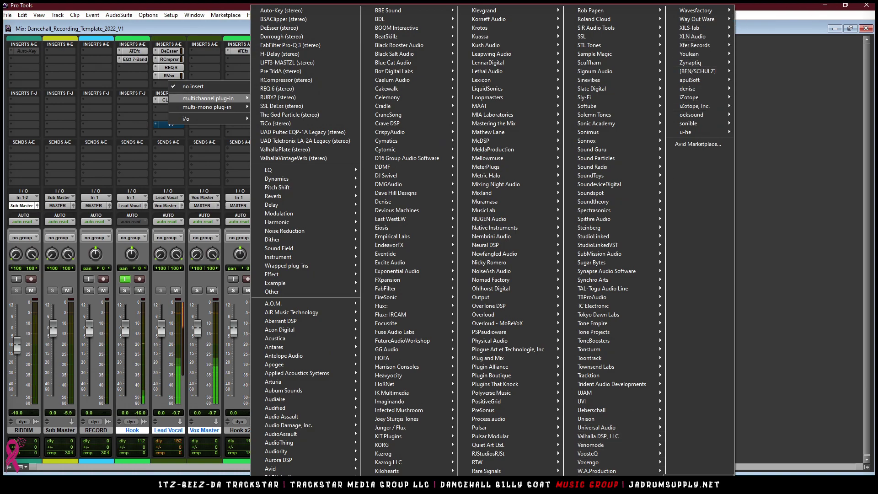
pyautogui.moveTo(612, 487)
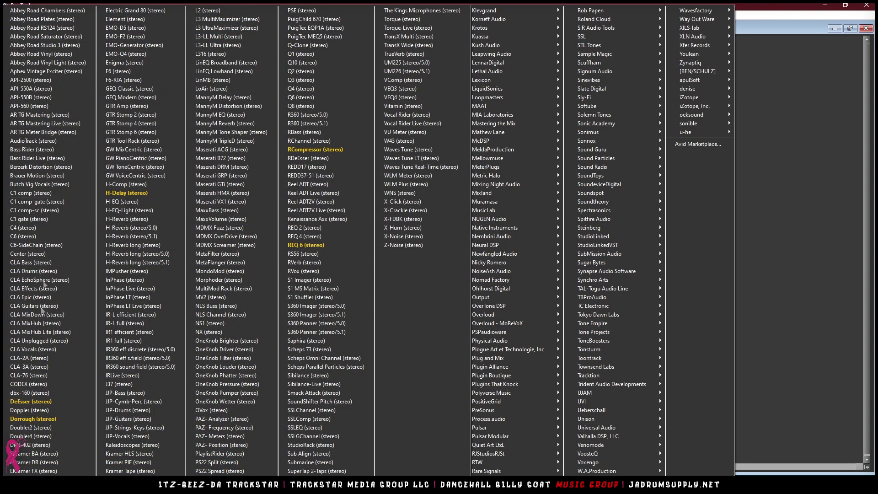
pyautogui.click(311, 158)
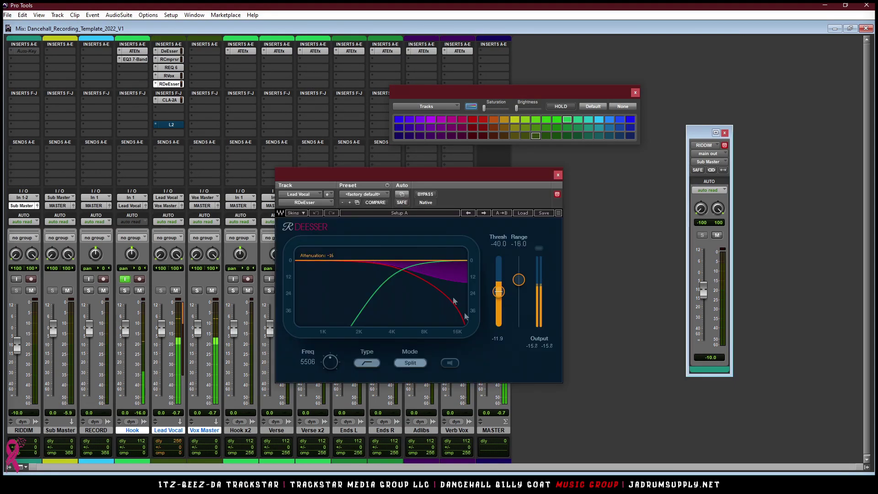
# - Set the RDeEsser to the band-pass type at 7111 Hz with threshold -37.0 and range -6.6, and close it
pyautogui.click(366, 362)
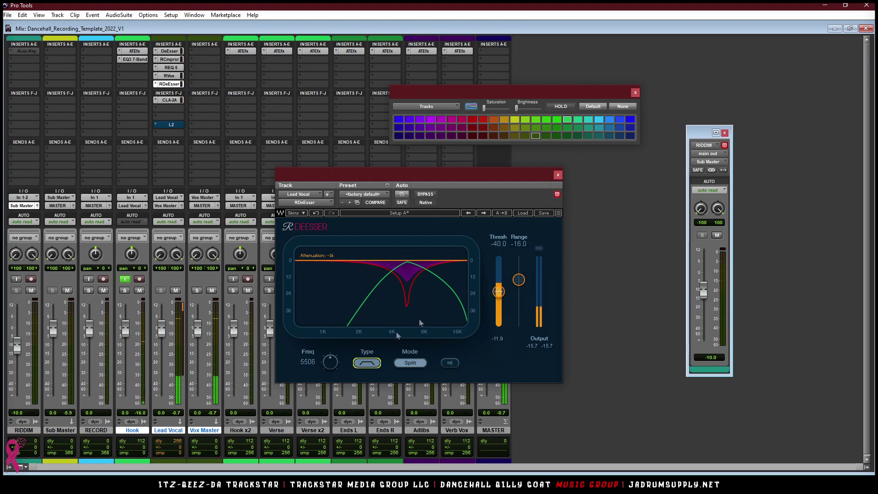
pyautogui.moveTo(330, 362); pyautogui.dragTo(330, 343)
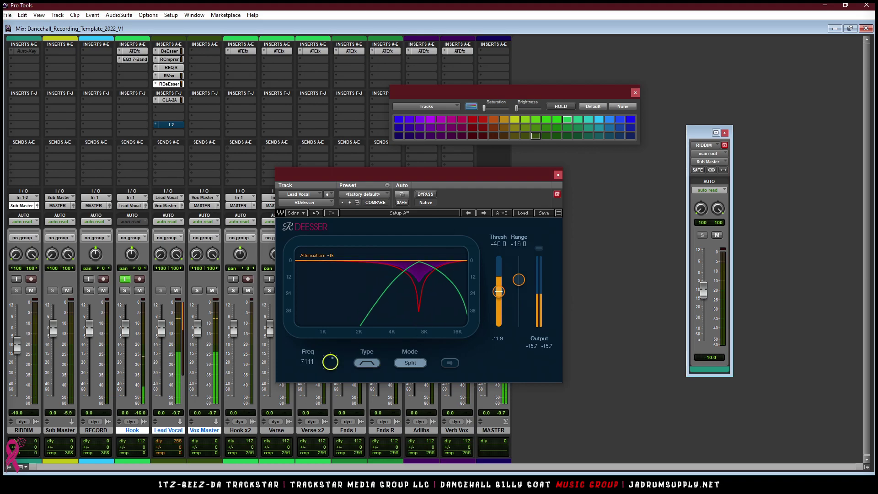
pyautogui.moveTo(519, 280)
pyautogui.mouseDown()
pyautogui.moveTo(519, 268)
pyautogui.moveTo(517, 281)
pyautogui.mouseUp()
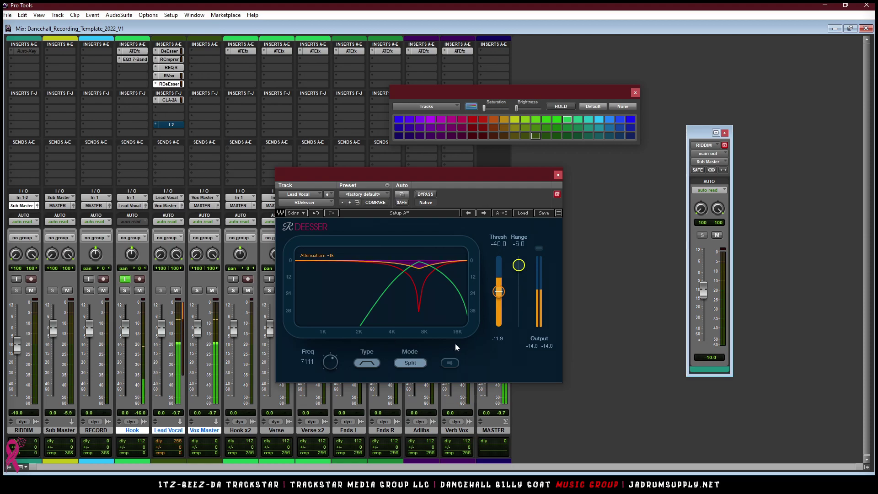
pyautogui.moveTo(499, 291); pyautogui.dragTo(518, 266)
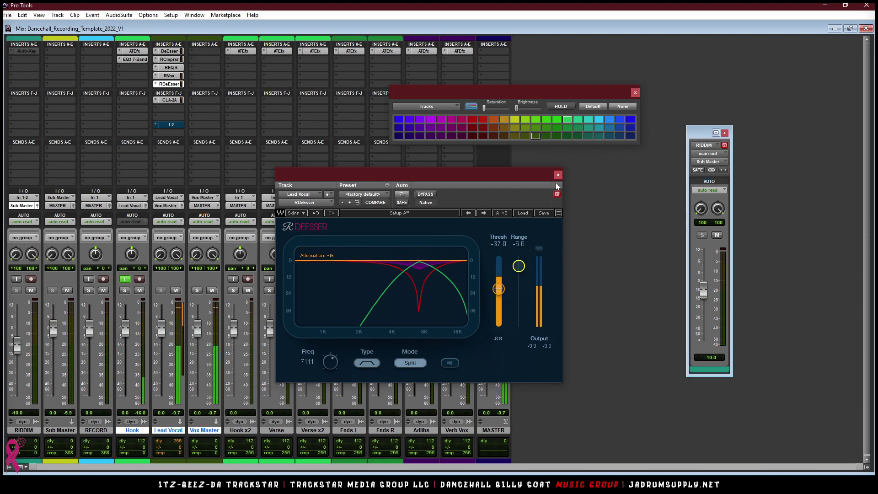
pyautogui.click(558, 176)
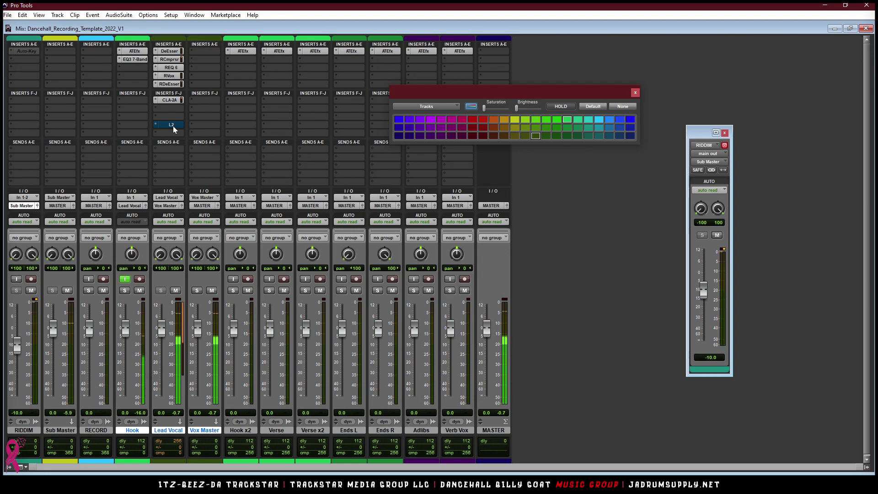
# - Move Lead Vocal's L2 directly below CLA-2A and take it off bypass with threshold and out ceiling lowered together to -7.5
pyautogui.moveTo(173, 125); pyautogui.dragTo(174, 110)
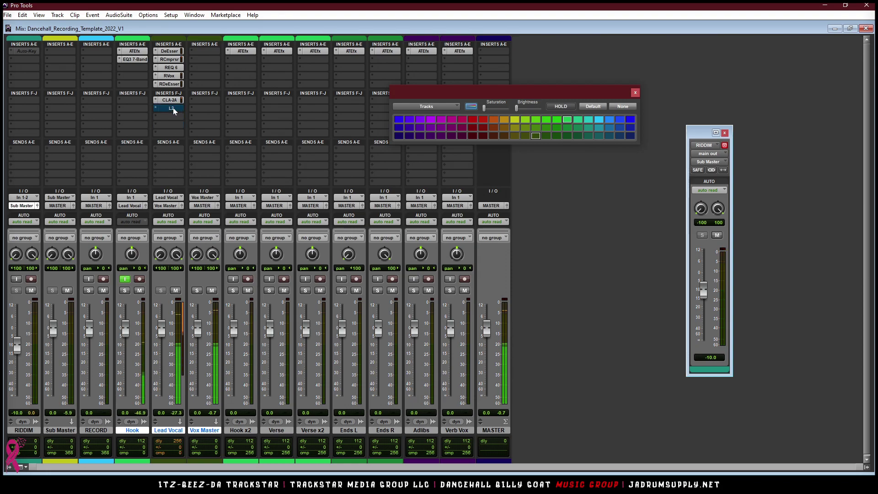
pyautogui.click(173, 108)
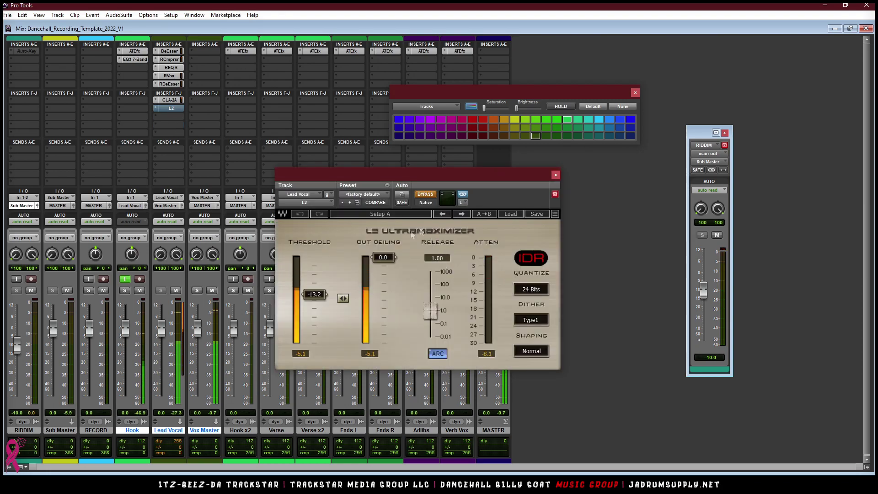
pyautogui.moveTo(315, 294); pyautogui.dragTo(314, 257)
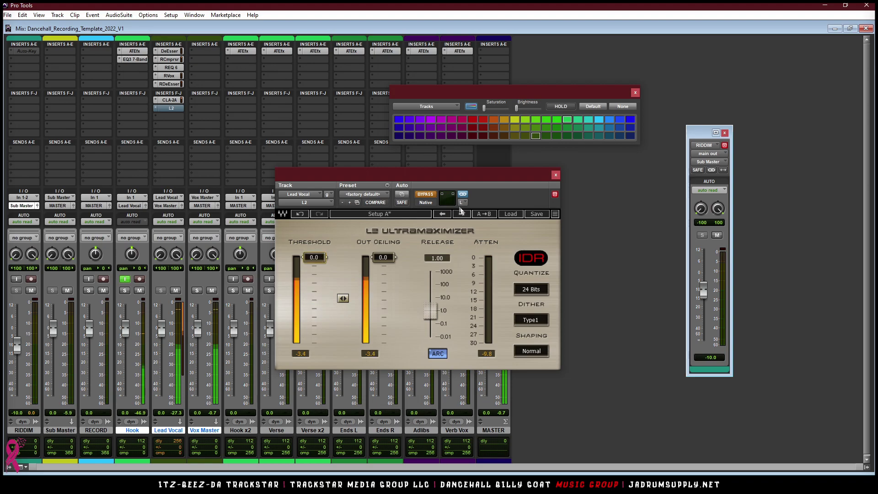
pyautogui.click(429, 196)
pyautogui.moveTo(343, 298); pyautogui.dragTo(343, 320)
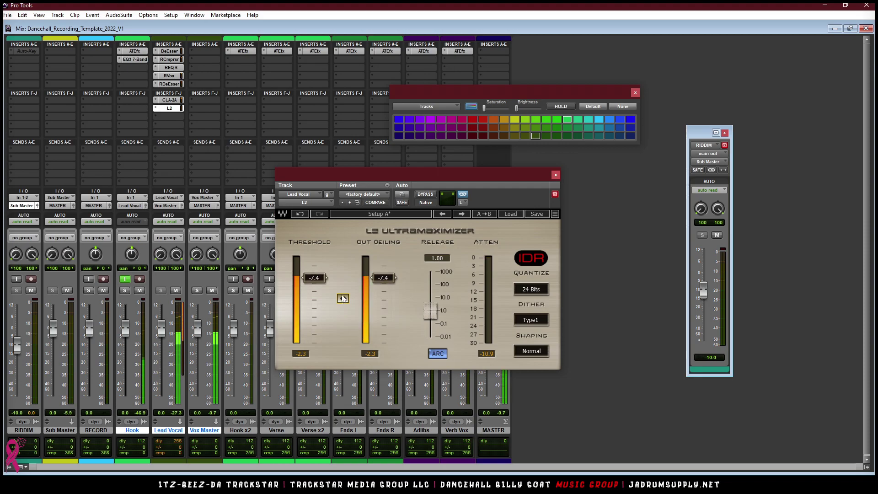
pyautogui.moveTo(343, 298); pyautogui.dragTo(343, 300)
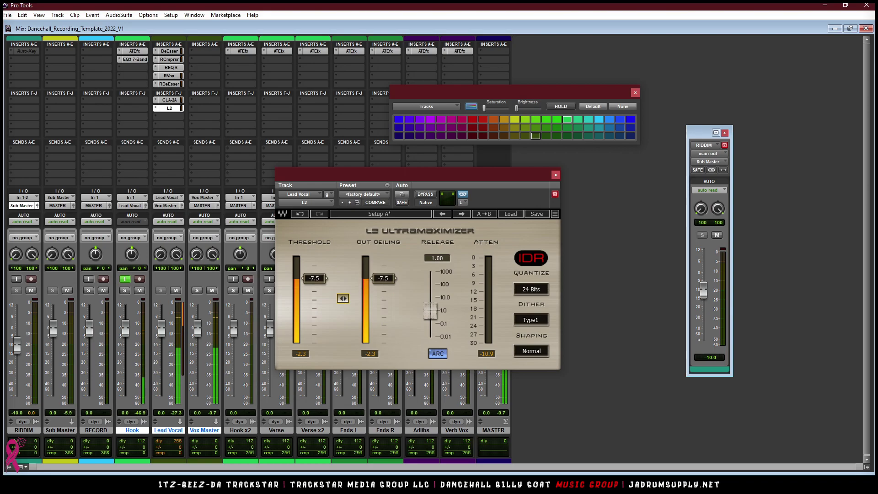
# - Close the L2 and move the Vox Master and Sub Master tracks, in that order, directly before MASTER
pyautogui.click(556, 175)
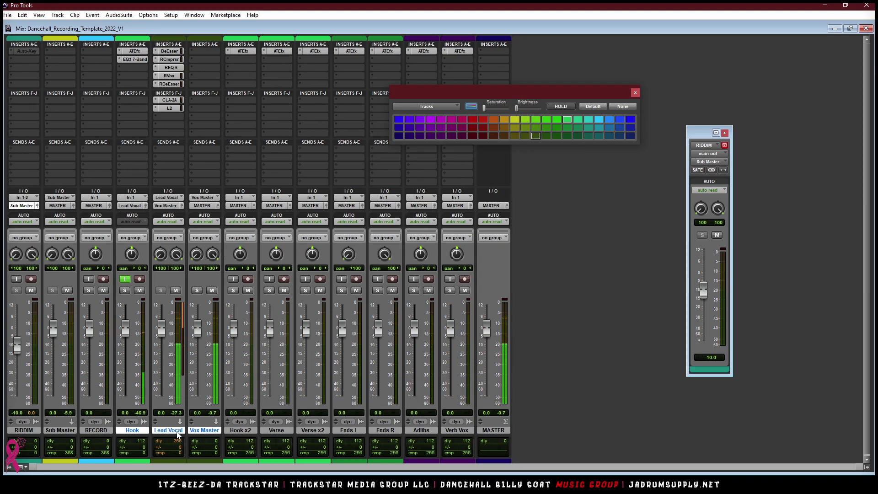
pyautogui.press('ctrl')
pyautogui.moveTo(206, 431); pyautogui.dragTo(467, 447)
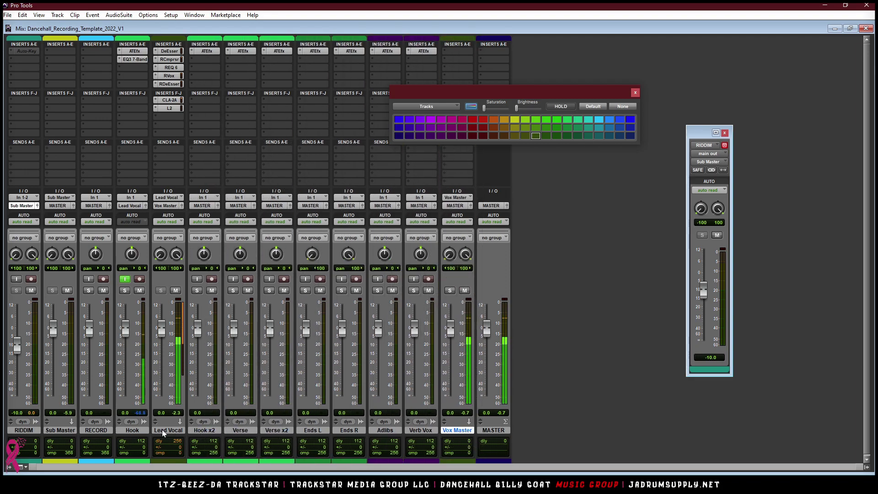
pyautogui.moveTo(68, 432); pyautogui.dragTo(490, 445)
pyautogui.scroll(-2, 599, 346)
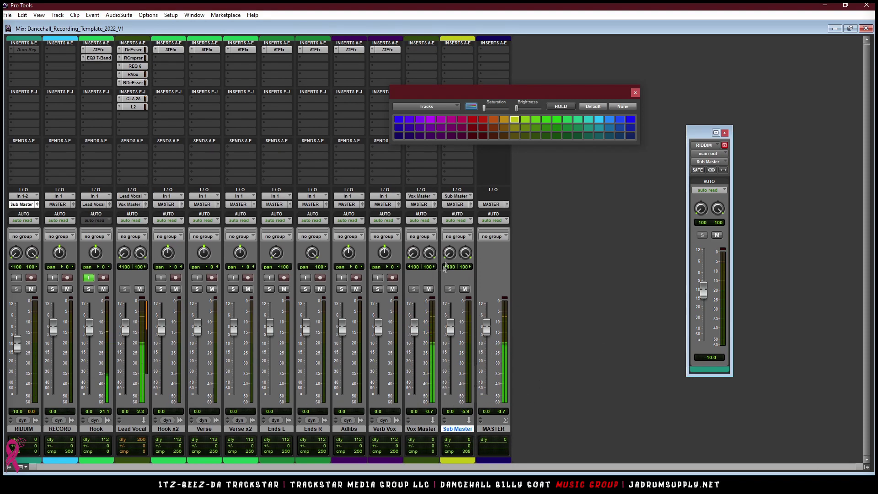
# - Route Vox Master's output to the Sub Master track
pyautogui.click(423, 207)
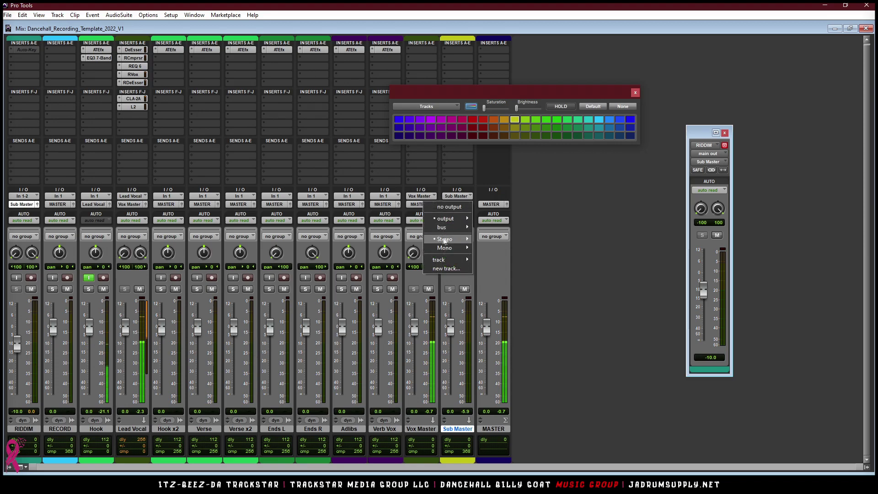
pyautogui.moveTo(459, 261)
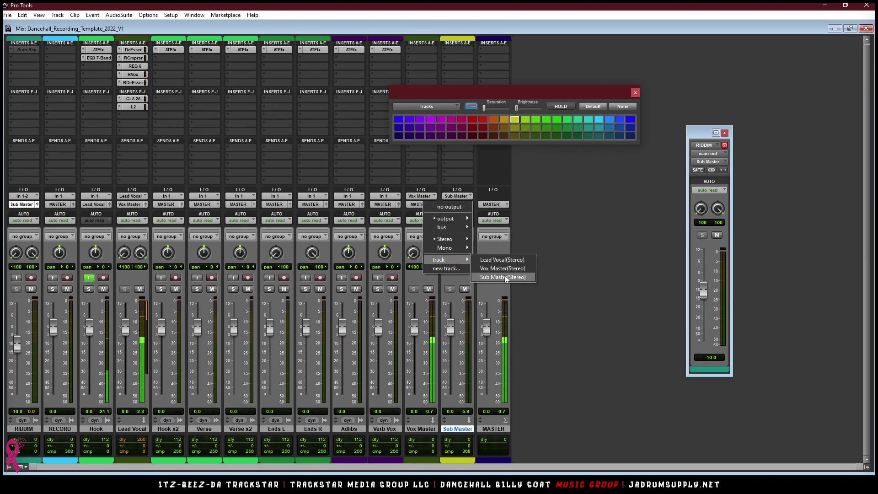
pyautogui.click(499, 277)
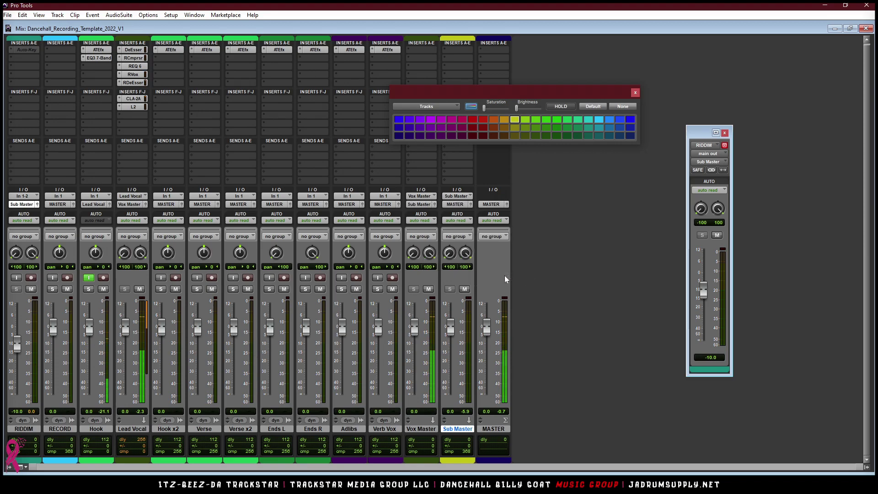
# - Toggle Vox Master's mute on and off twice to compare the mix with and without the vocal
pyautogui.click(429, 290)
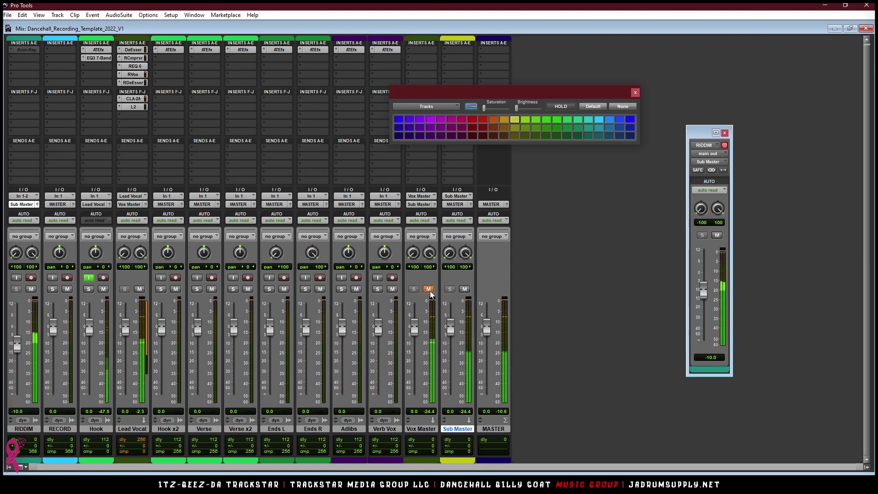
pyautogui.click(429, 289)
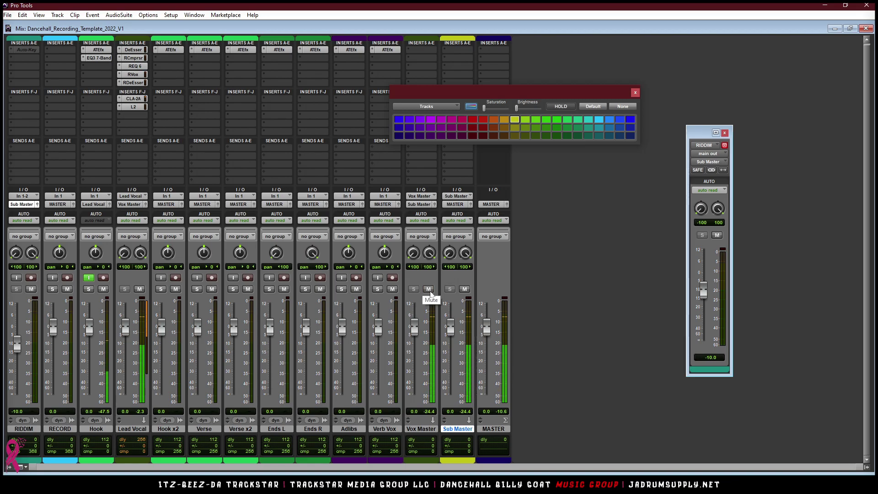
pyautogui.click(430, 290)
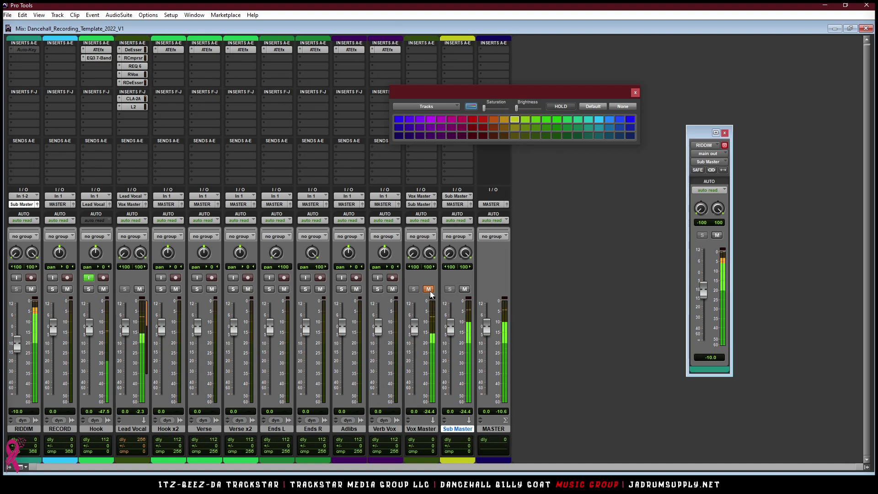
pyautogui.click(428, 290)
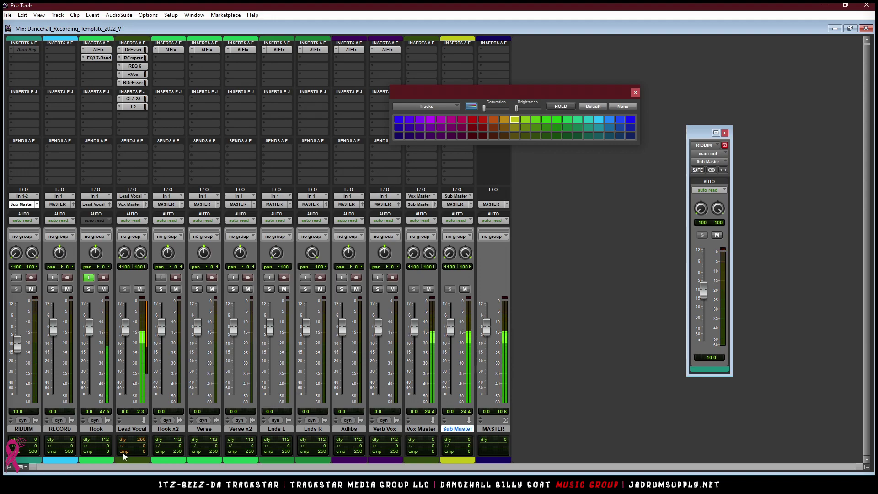
# - Colour Lead Vocal yellow, and colour Vox Master and Sub Master blue
pyautogui.click(138, 430)
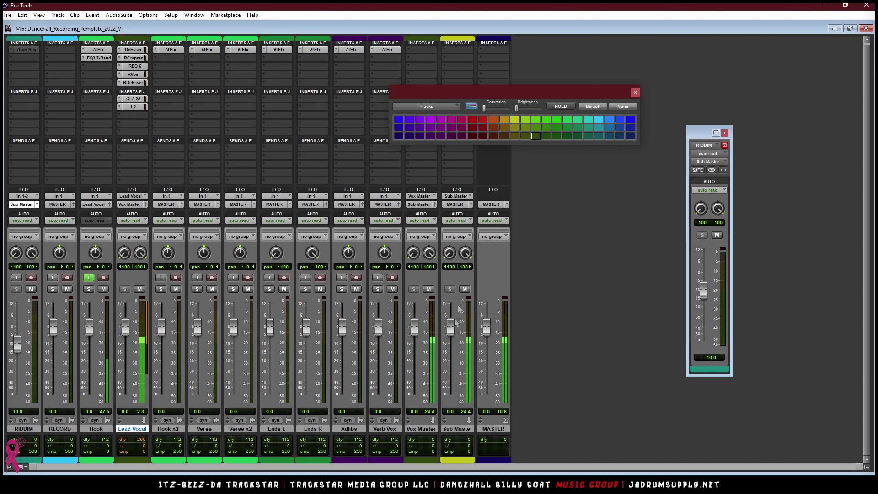
pyautogui.click(515, 128)
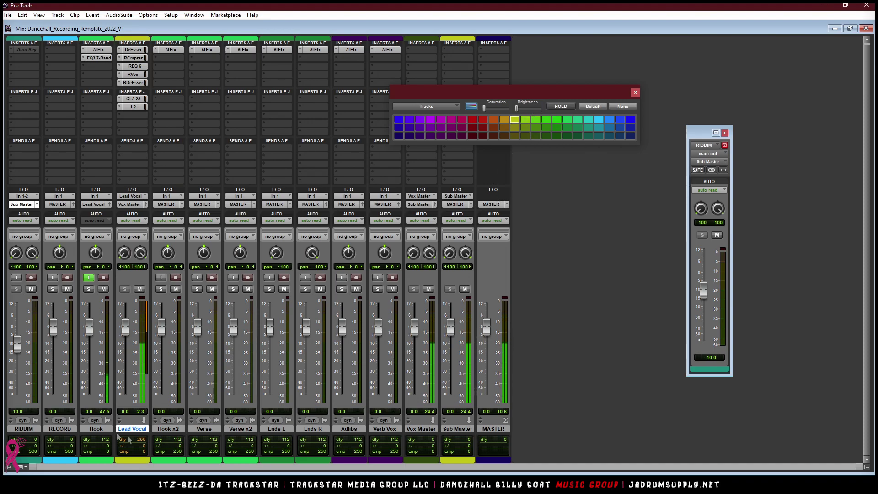
pyautogui.click(424, 430)
pyautogui.keyDown('shift'); pyautogui.click(460, 430); pyautogui.keyUp('shift')
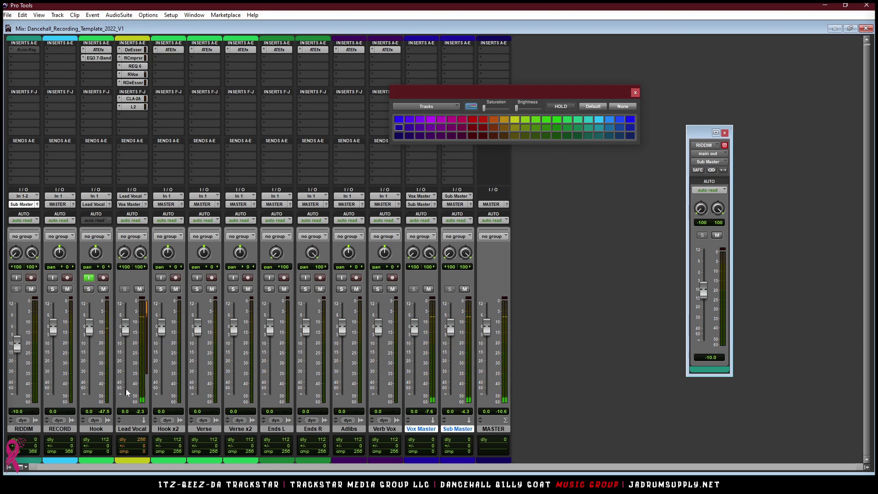
# - Route Hook x2, Verse and Verse x2 to the Lead Vocal track and give each an EQ3 7-Band in the second insert slot
pyautogui.moveTo(165, 433); pyautogui.dragTo(235, 432)
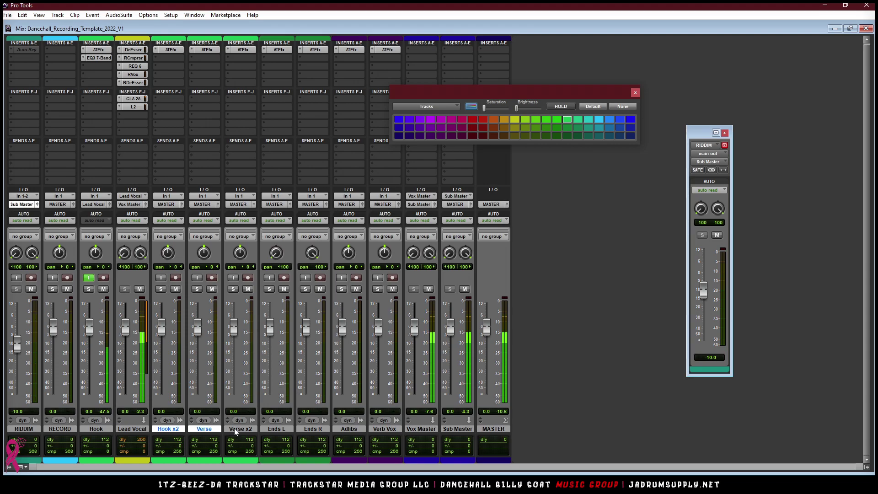
pyautogui.click(167, 204)
pyautogui.moveTo(203, 259)
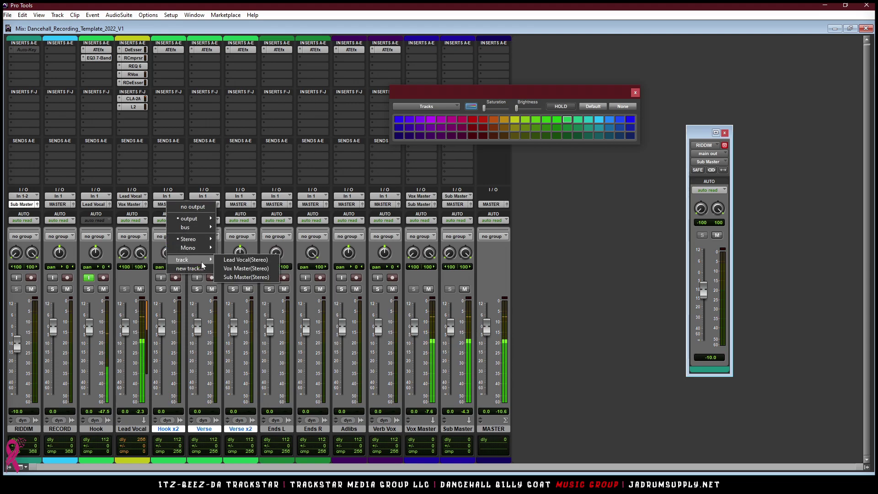
pyautogui.keyDown('alt'); pyautogui.keyDown('shift'); pyautogui.click(238, 260); pyautogui.keyUp('shift'); pyautogui.keyUp('alt')
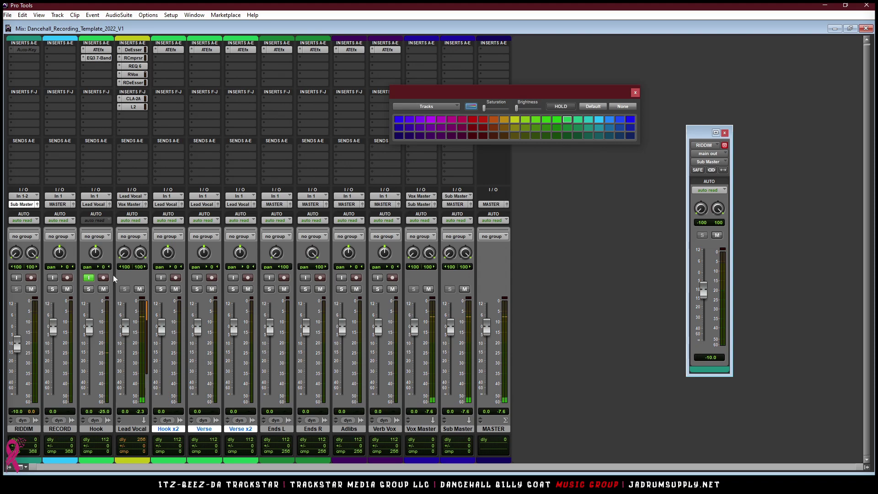
pyautogui.moveTo(176, 64); pyautogui.dragTo(243, 58)
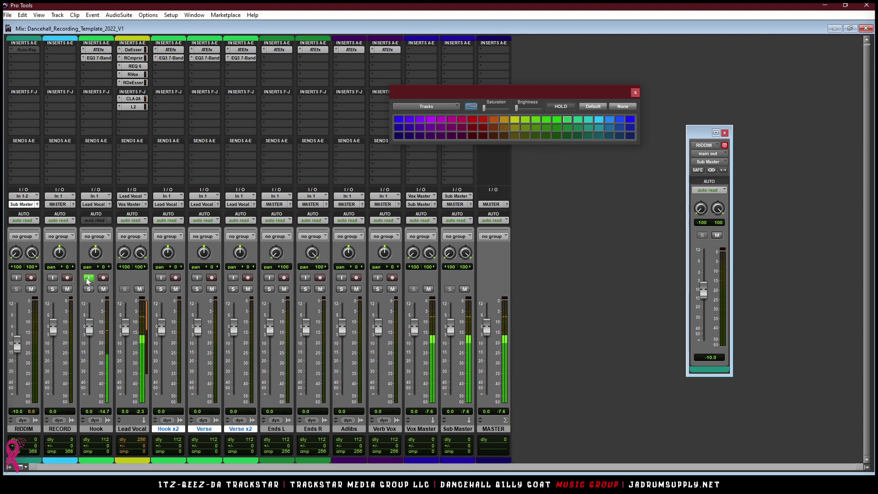
# - In the Edit window, record a short take on the Hook track from 0:24, and disarm the track
pyautogui.hotkey('ctrl', '=')
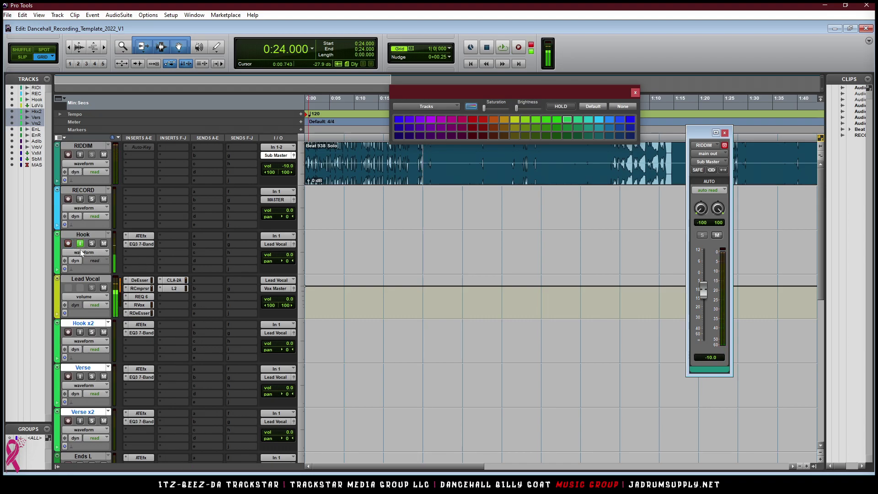
pyautogui.hotkey('ctrl', 'space')
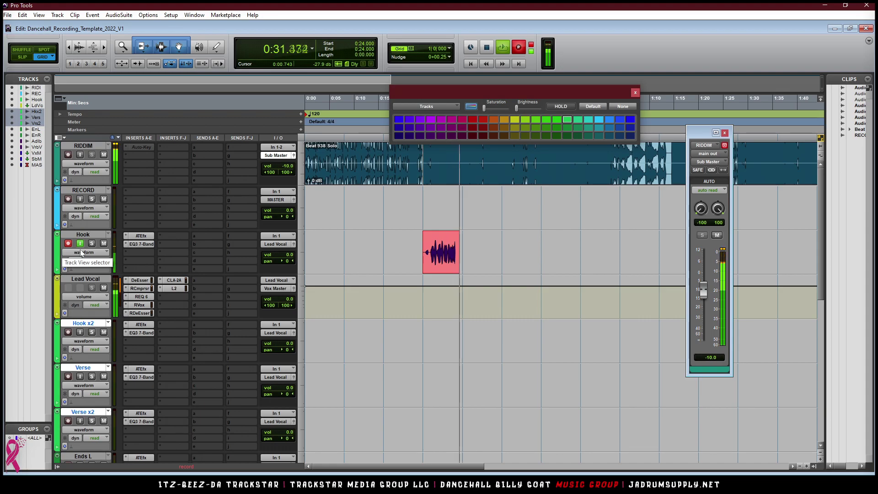
pyautogui.press('space')
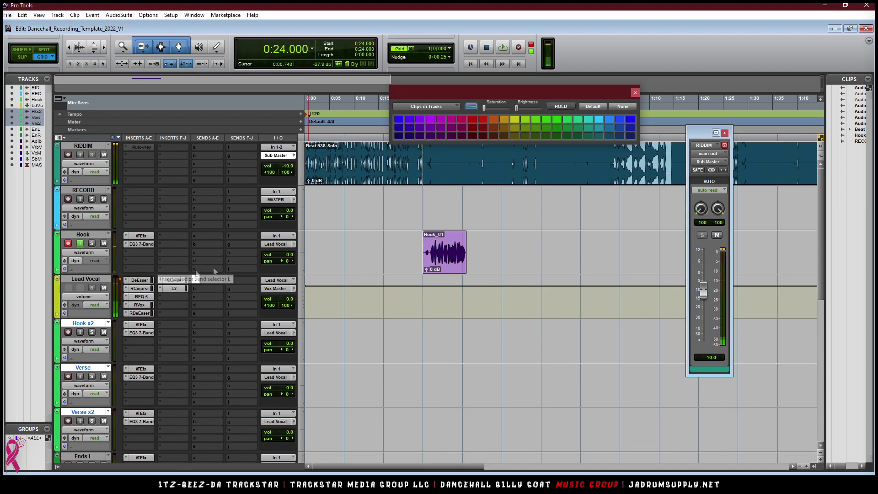
pyautogui.click(68, 244)
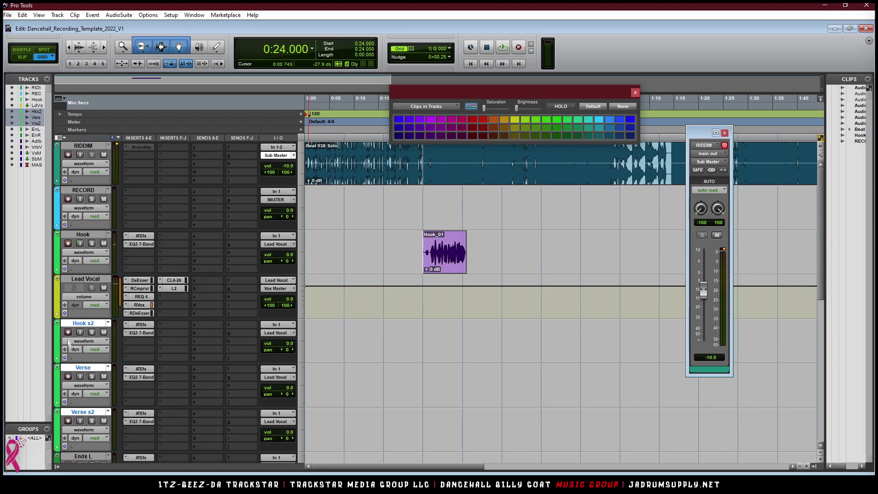
# - Record-enable Hook x2, record a short take from 0:30, and disarm the track
pyautogui.click(68, 333)
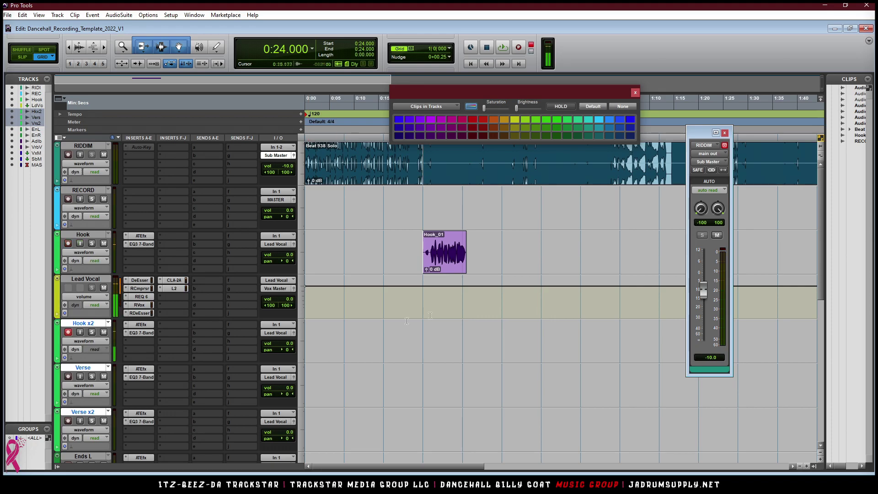
pyautogui.click(445, 319)
pyautogui.hotkey('ctrl', 'space')
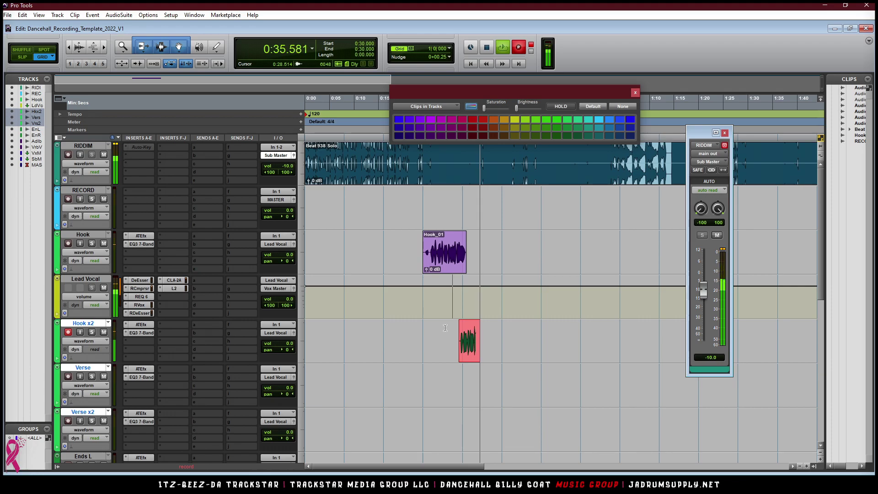
pyautogui.press('space')
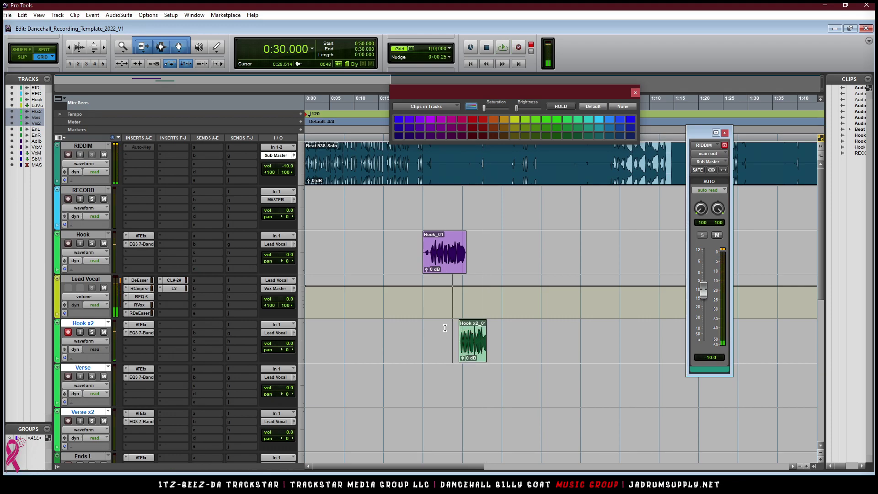
pyautogui.click(68, 333)
# - Record-enable the Verse track and record a short take from 0:34
pyautogui.click(68, 377)
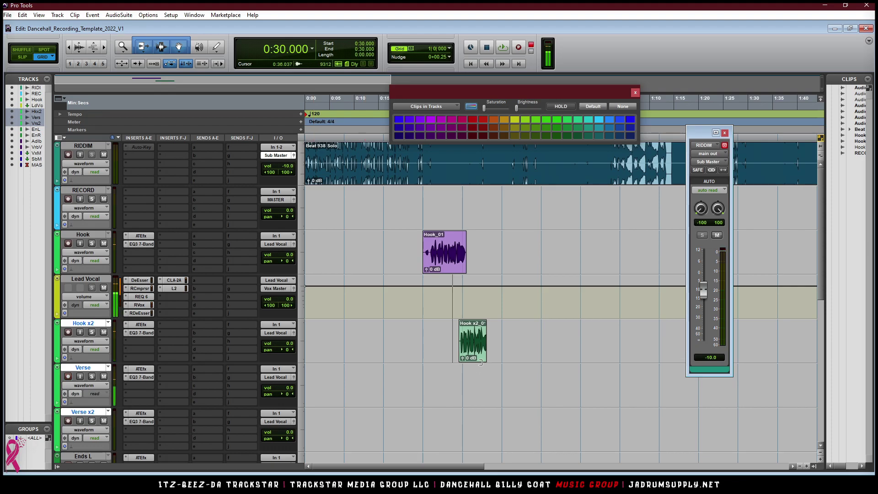
pyautogui.click(477, 384)
pyautogui.hotkey('ctrl', 'space')
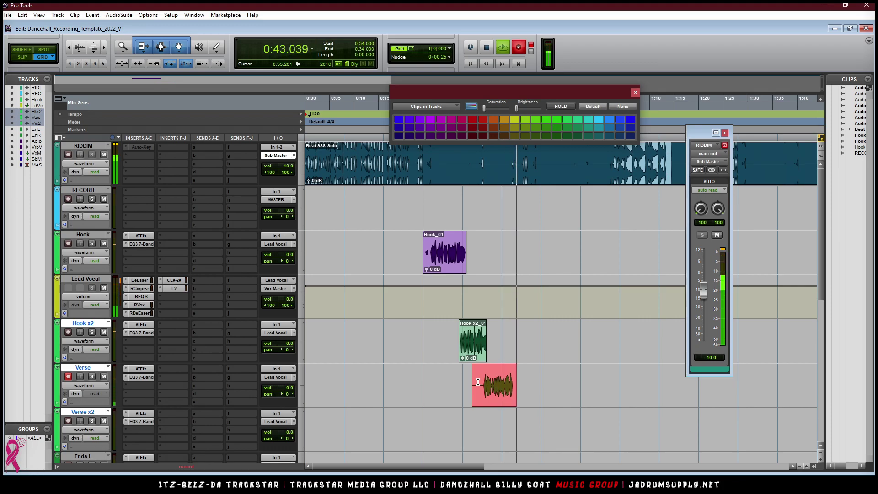
pyautogui.press('space')
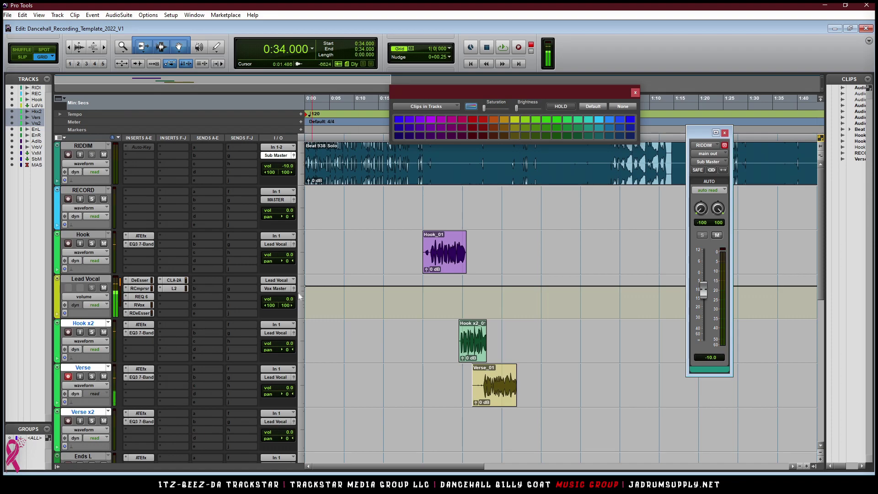
# - Move the Lead Vocal track down between Verb Vox and Vox Master
pyautogui.scroll(-3, 232, 303)
pyautogui.scroll(1, 179, 308)
pyautogui.scroll(1, 182, 303)
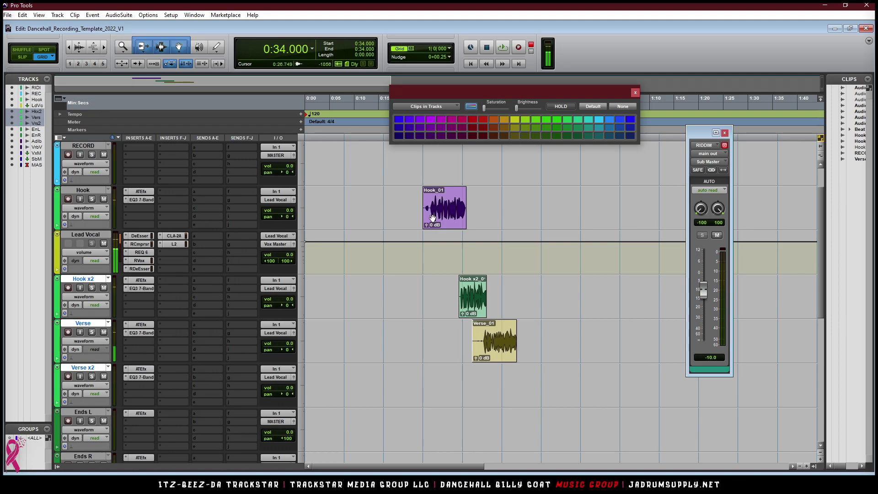
pyautogui.scroll(-6, 132, 419)
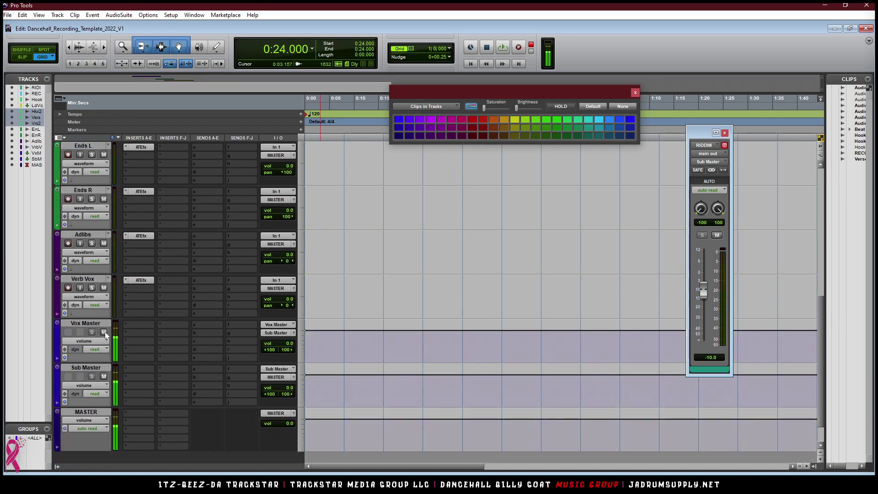
pyautogui.scroll(7, 234, 199)
pyautogui.scroll(-1, 359, 279)
pyautogui.moveTo(91, 236); pyautogui.dragTo(97, 274)
pyautogui.scroll(4, 219, 242)
pyautogui.scroll(3, 219, 243)
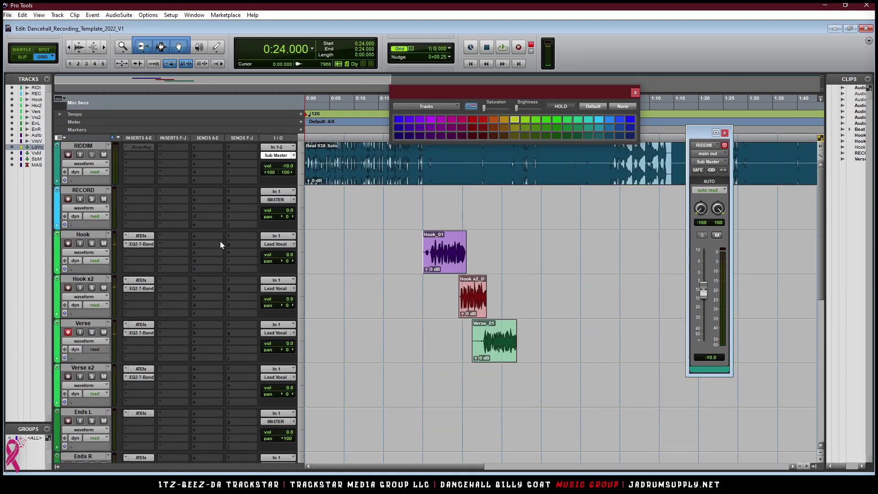
# - Record-enable Adlibs instead of Verse, select 0:24 to 0:48 on Ends R, and briefly play the selection
pyautogui.scroll(-2, 219, 242)
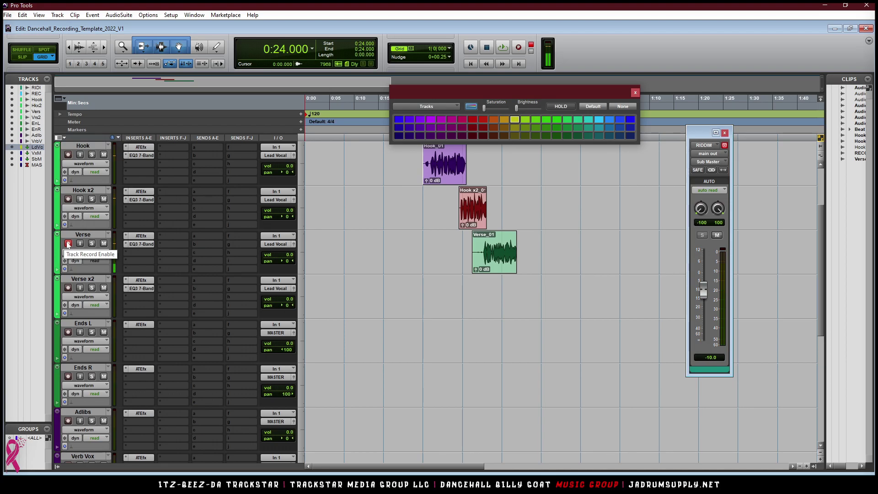
pyautogui.scroll(-2, 177, 268)
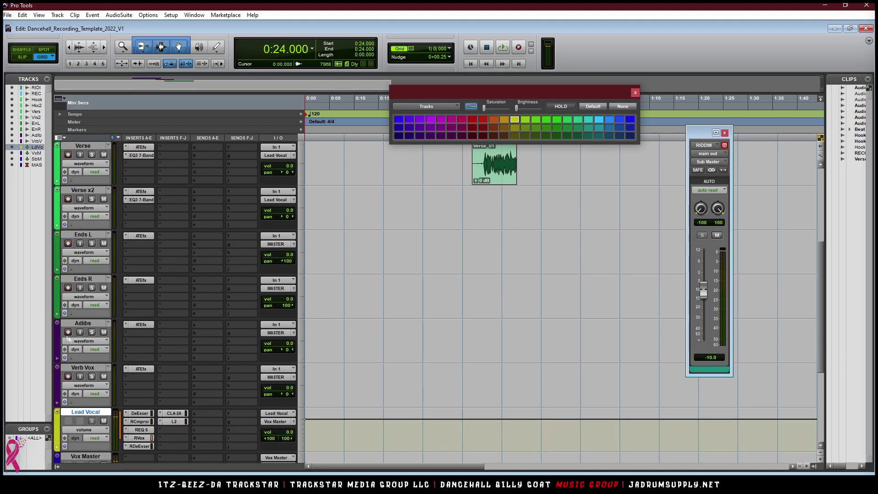
pyautogui.moveTo(426, 295); pyautogui.dragTo(453, 298)
pyautogui.scroll(3, 453, 302)
pyautogui.scroll(-1, 455, 316)
pyautogui.moveTo(427, 374); pyautogui.dragTo(532, 361)
pyautogui.press('space')
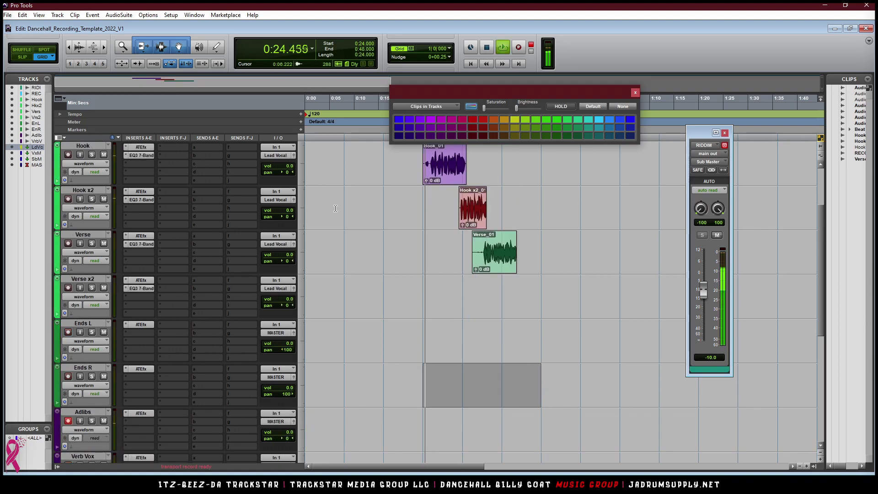
pyautogui.scroll(-1, 287, 347)
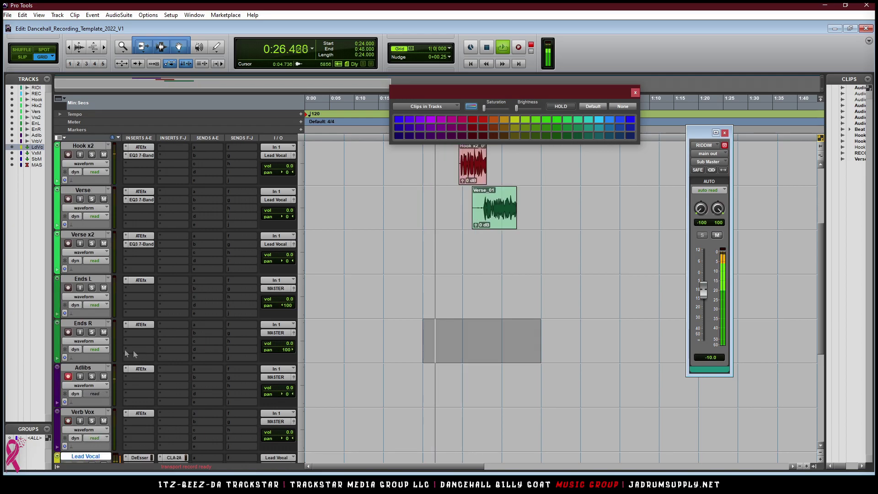
pyautogui.press('space')
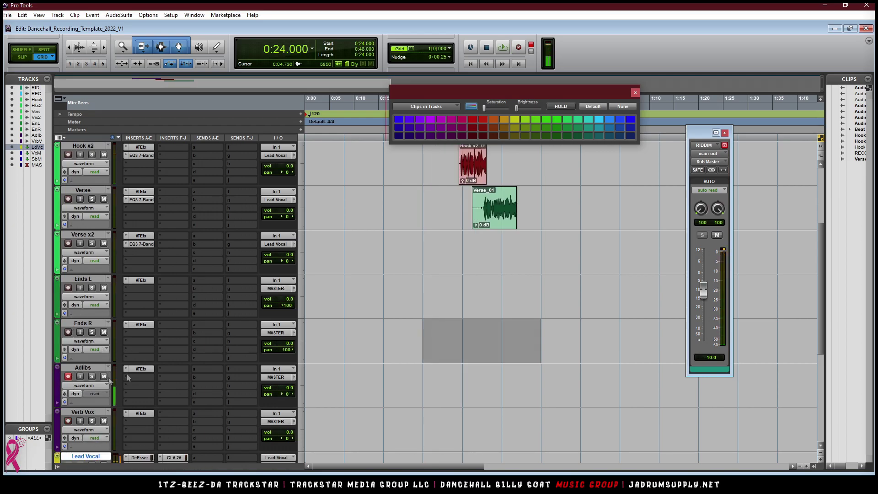
# - Open Auto-Tune EFX+ on Adlibs, move its window up, and browse the Antares and Mike Dean patches
pyautogui.scroll(-1, 160, 386)
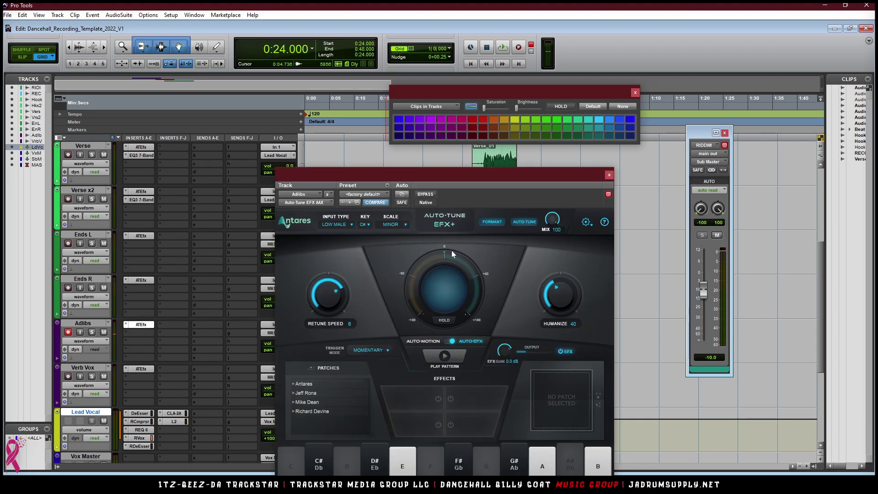
pyautogui.moveTo(427, 178); pyautogui.dragTo(429, 142)
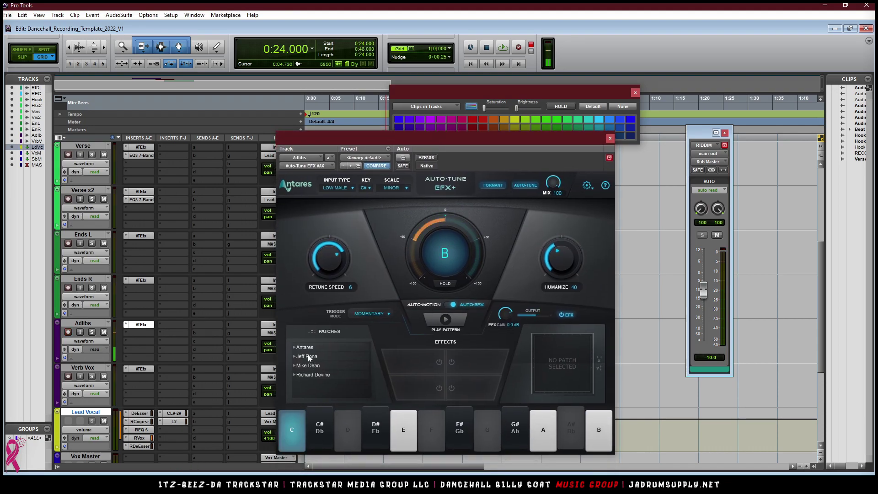
pyautogui.click(294, 347)
pyautogui.scroll(-1, 347, 364)
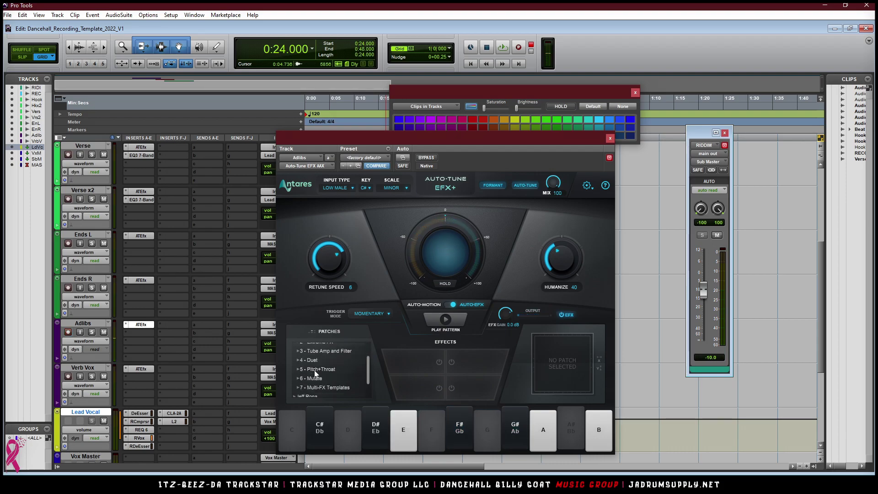
pyautogui.scroll(1, 314, 371)
pyautogui.scroll(-2, 316, 369)
pyautogui.click(294, 383)
pyautogui.scroll(-1, 324, 371)
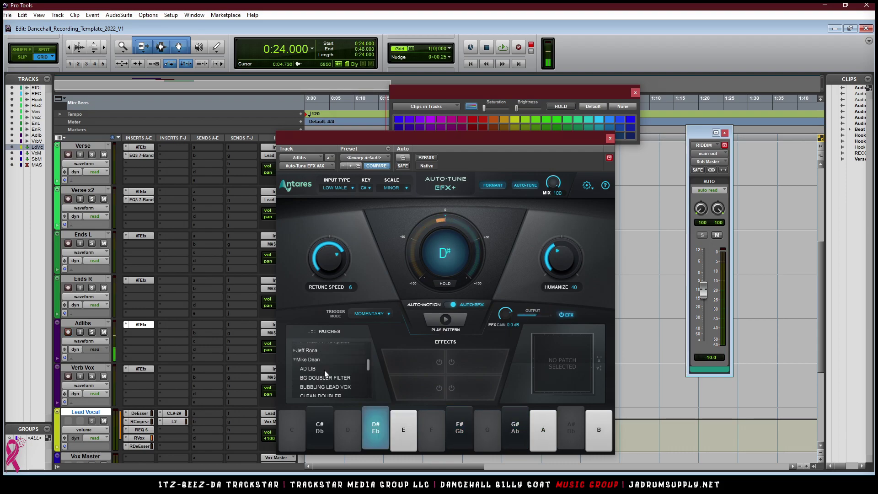
# - Load Mike Dean's AD LIB patch in Auto-Tune EFX+ on the Adlibs track
pyautogui.click(320, 368)
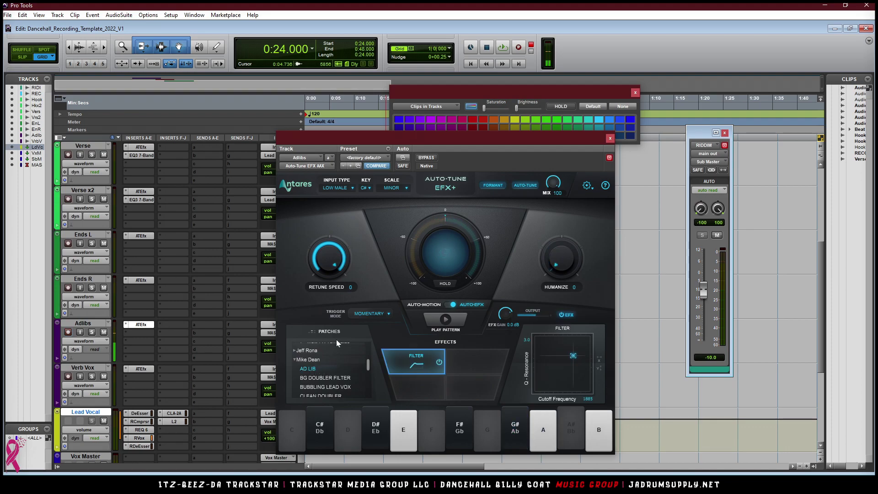
pyautogui.click(326, 378)
pyautogui.click(346, 368)
# - Insert the Waves CLA-76 (mono) compressor in the second insert slot of the Adlibs track
pyautogui.click(138, 334)
pyautogui.moveTo(161, 347)
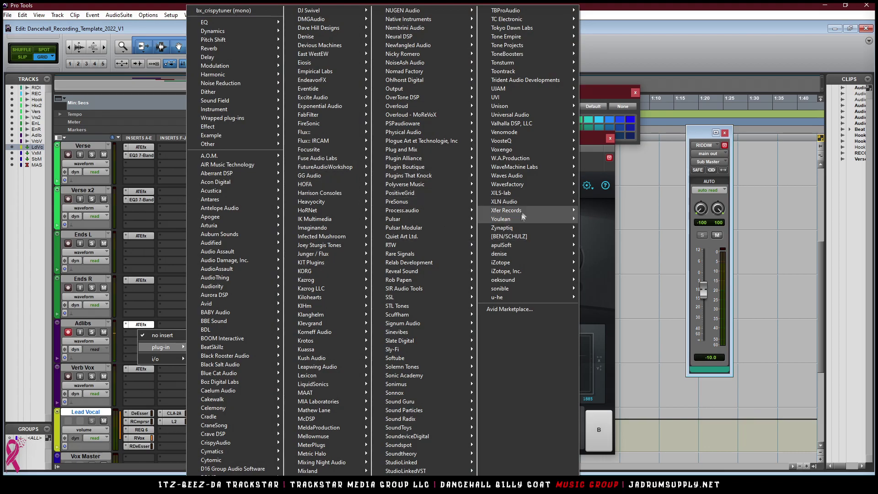
pyautogui.moveTo(566, 177)
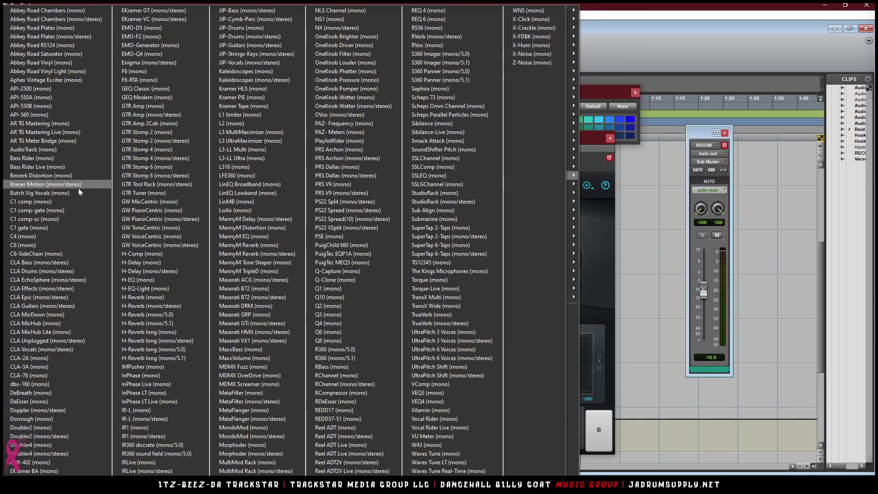
pyautogui.click(46, 375)
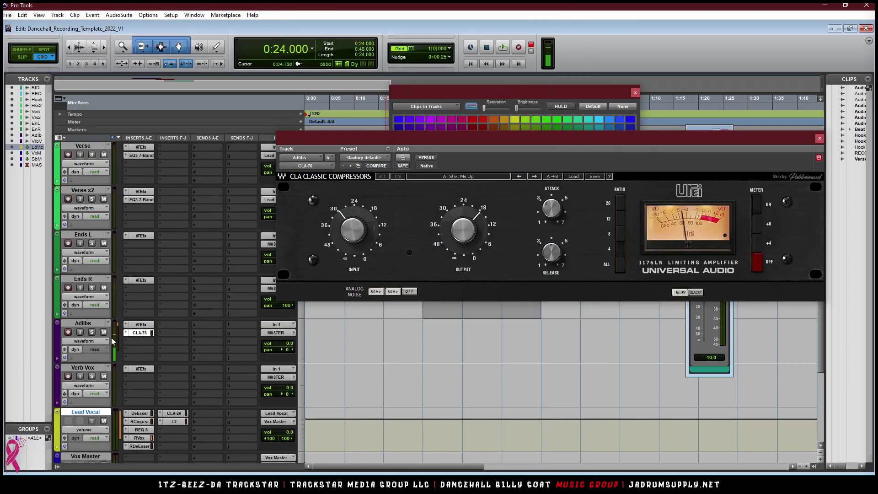
# - Put the Waves CLA-3A (mono) in the Adlibs track's second insert slot and adjust its Peak Reduction
pyautogui.click(127, 334)
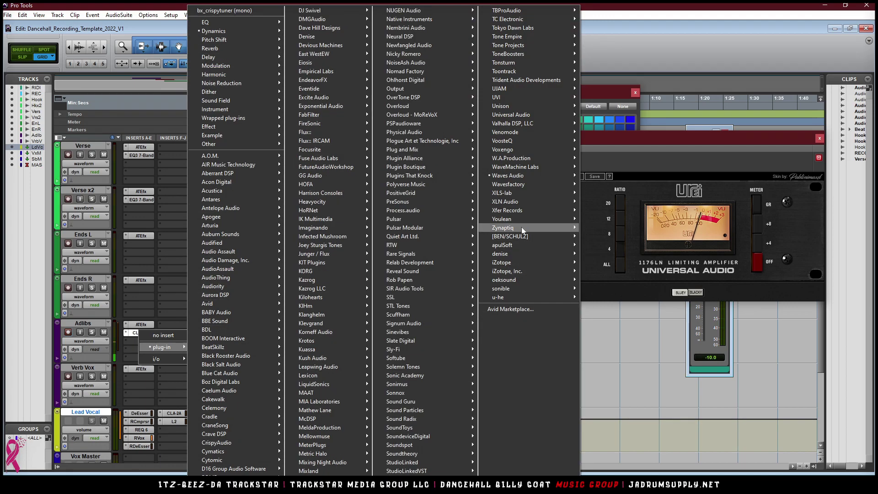
pyautogui.moveTo(533, 175)
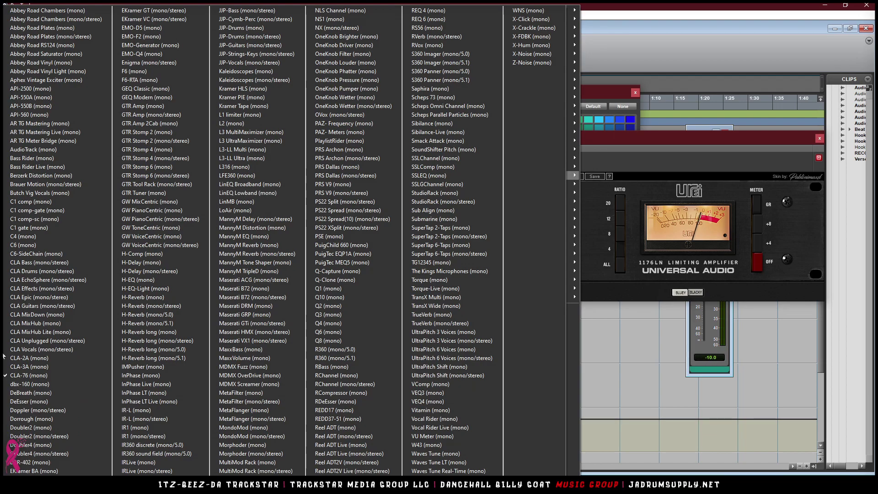
pyautogui.click(28, 366)
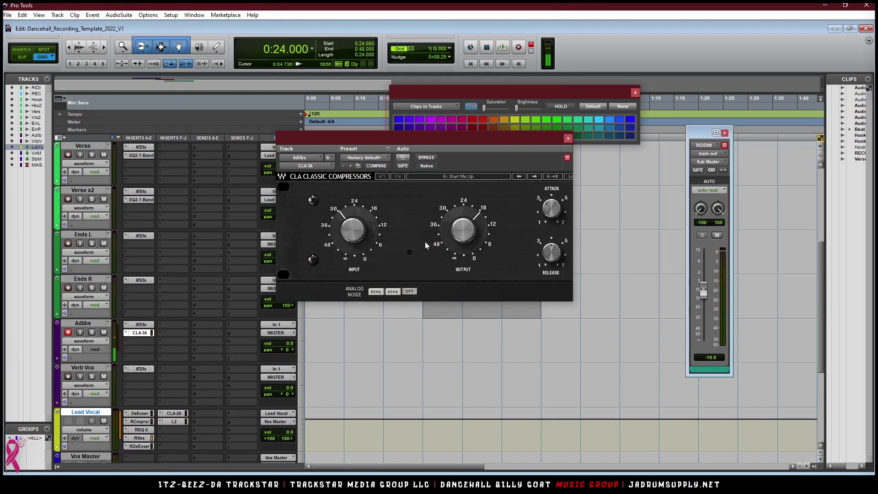
pyautogui.moveTo(512, 228)
pyautogui.write('9')
pyautogui.press('Return')
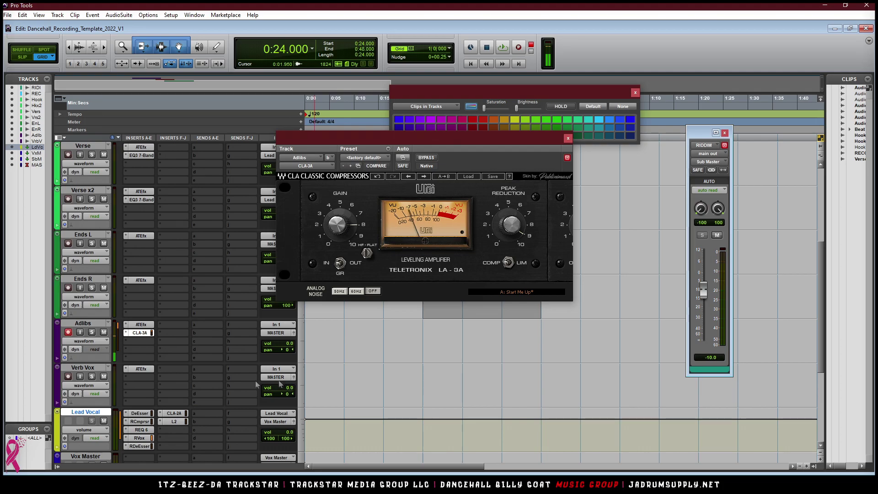
# - Enable input monitoring on the Adlibs track and audition the Auto-Tune patch against playback from 0:24
pyautogui.click(141, 324)
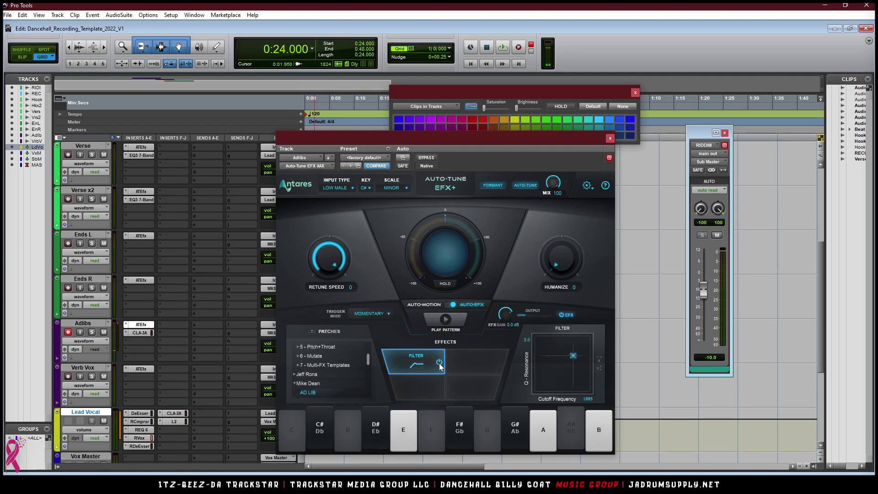
pyautogui.click(78, 326)
pyautogui.press('space')
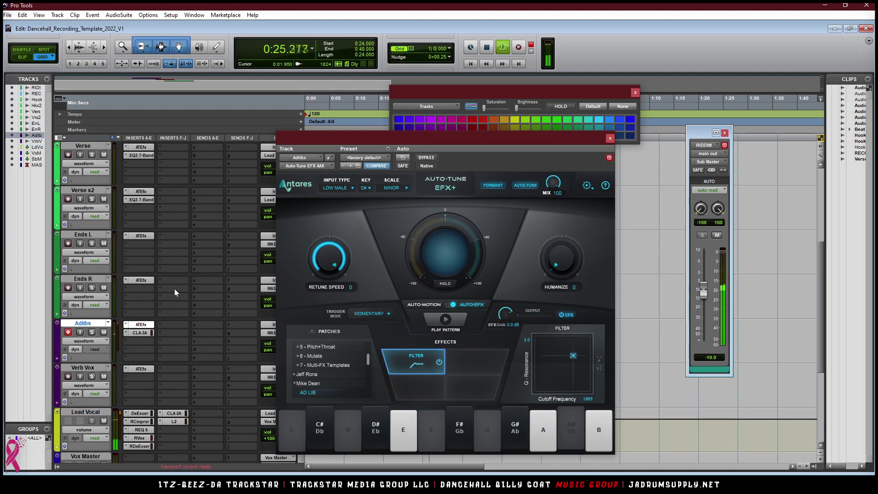
pyautogui.click(68, 332)
pyautogui.click(81, 333)
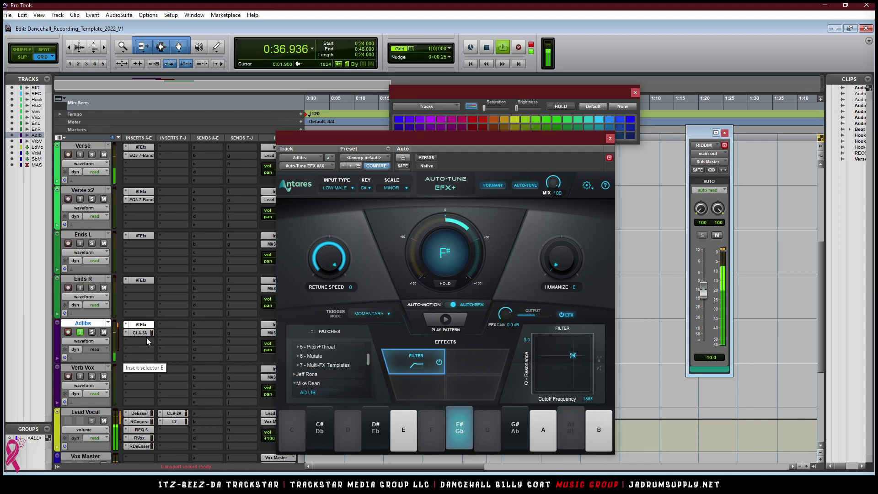
pyautogui.press('space')
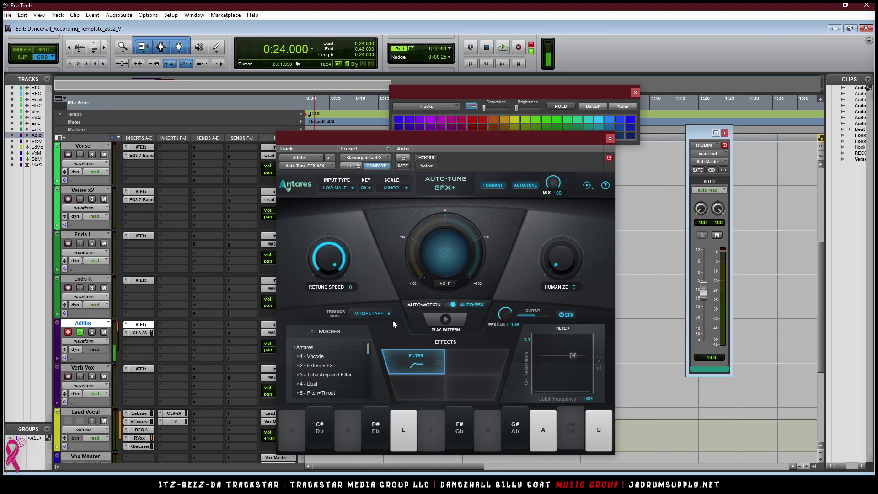
# - Try the Mike Dean patches DIST DOUBLER, CLEAN DOUBLER and SCREWED in the Adlibs track's Auto-Tune EFX+
pyautogui.scroll(-3, 297, 357)
pyautogui.scroll(-5, 303, 370)
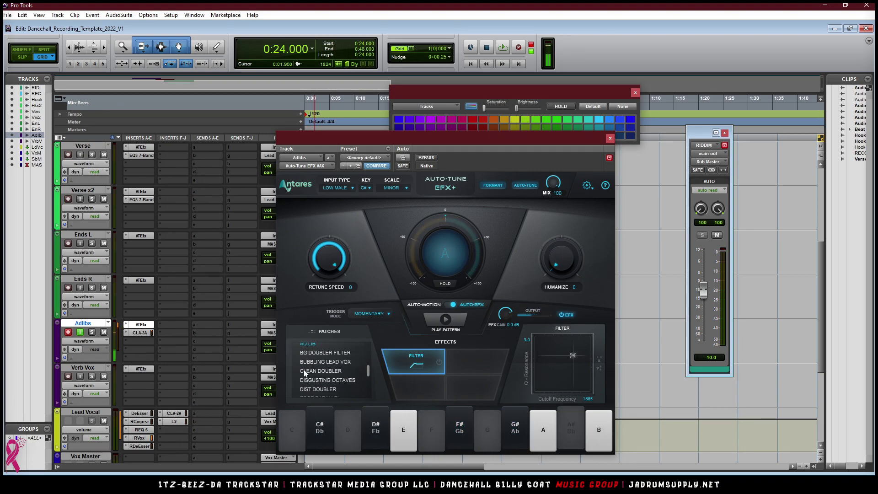
pyautogui.click(322, 375)
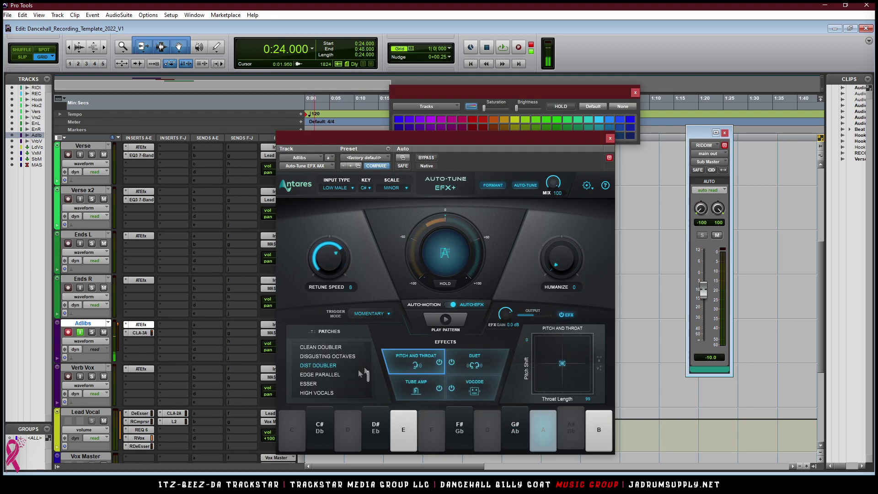
pyautogui.click(328, 357)
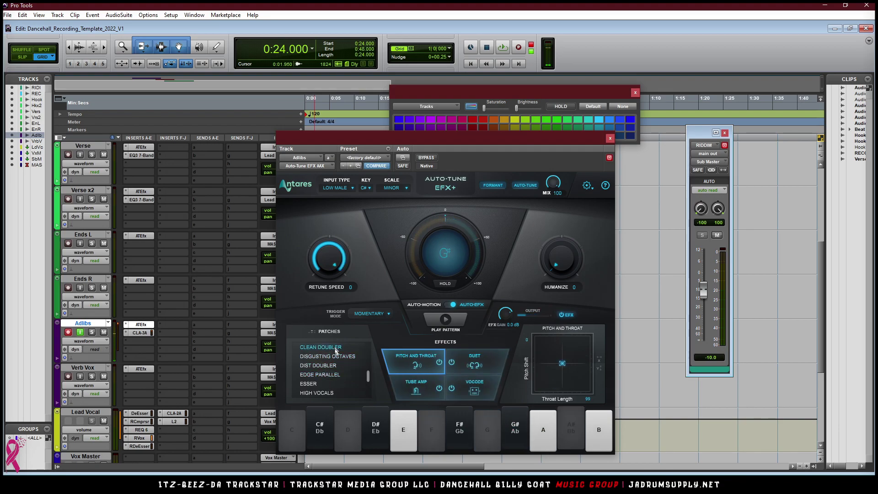
pyautogui.scroll(-1, 340, 369)
pyautogui.click(319, 387)
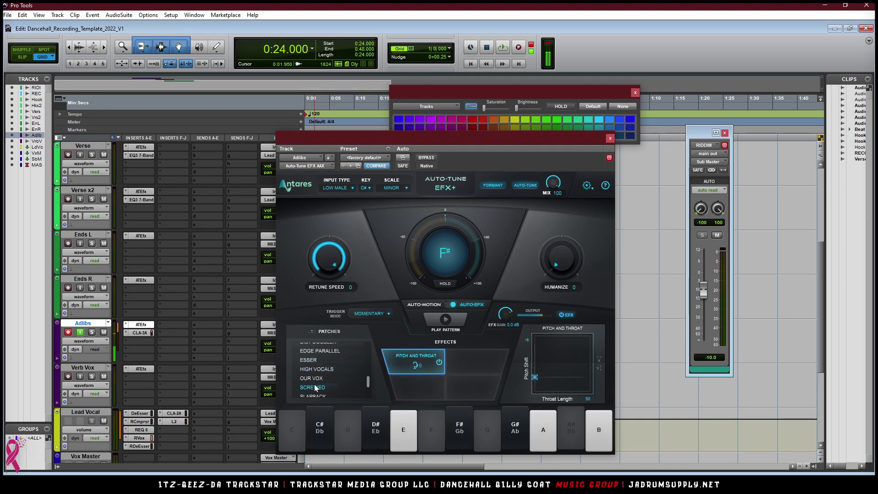
pyautogui.scroll(-1, 326, 379)
pyautogui.click(315, 362)
pyautogui.scroll(-2, 324, 372)
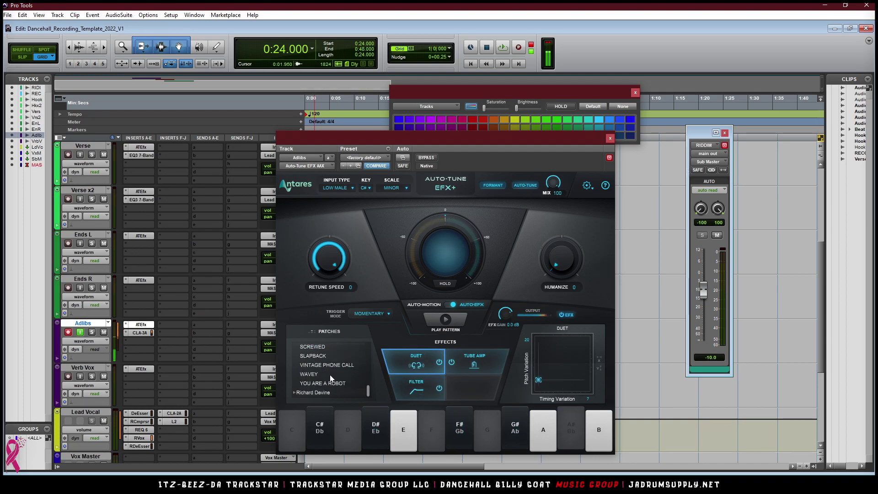
# - Try further Mike Dean patches on the Adlibs track, including VINTAGE PHONE CALL, DISGUSTING OCTAVES, CLEAN DOUBLER and DIST DOUBLER
pyautogui.scroll(2, 326, 369)
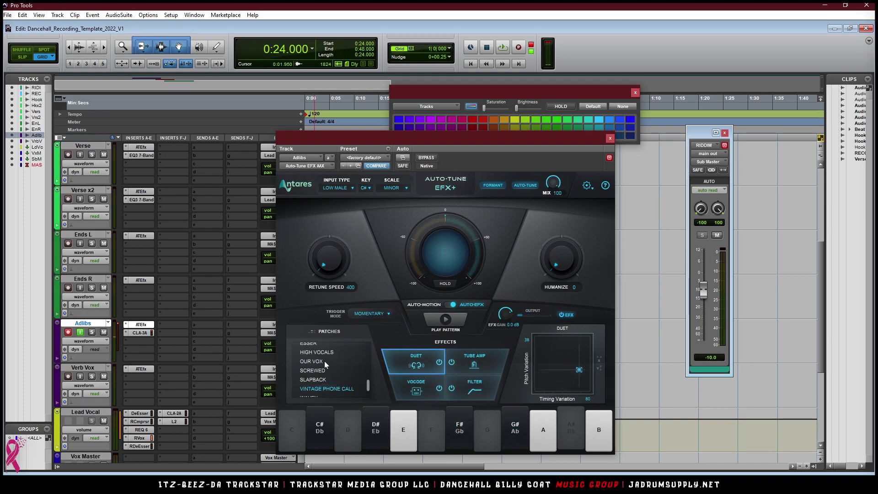
pyautogui.click(324, 353)
pyautogui.scroll(3, 324, 354)
pyautogui.click(324, 362)
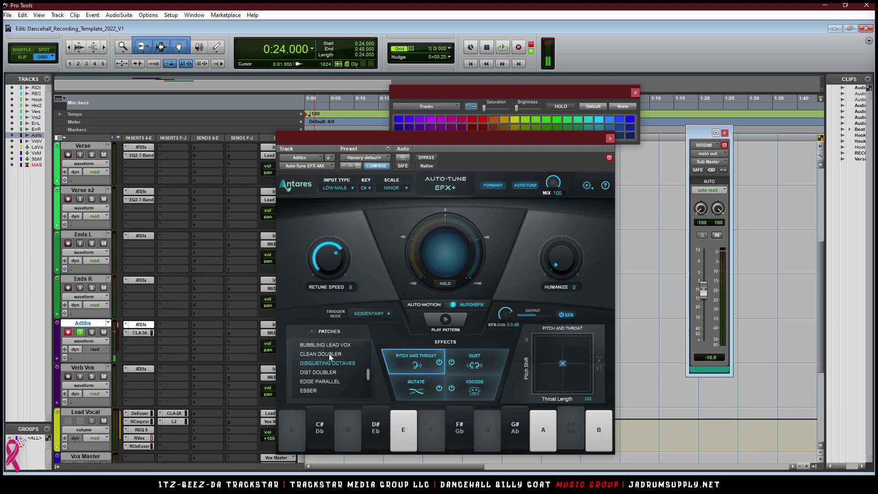
pyautogui.click(329, 355)
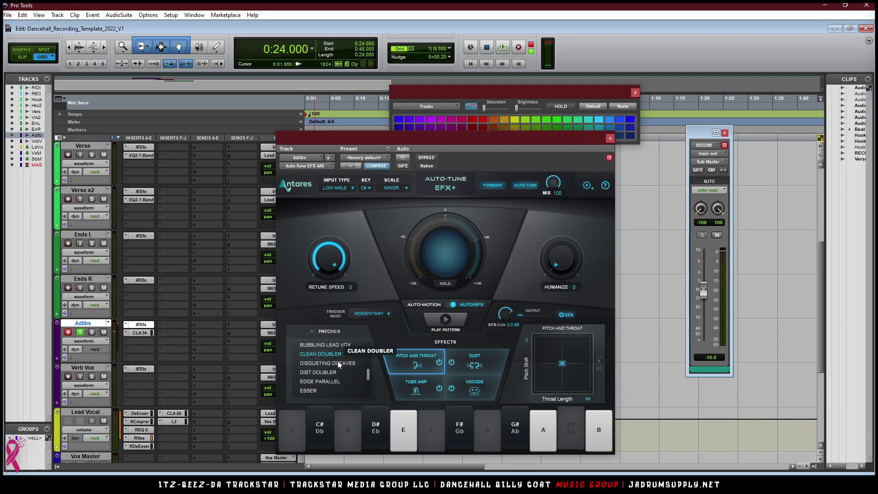
pyautogui.click(321, 374)
pyautogui.scroll(2, 339, 369)
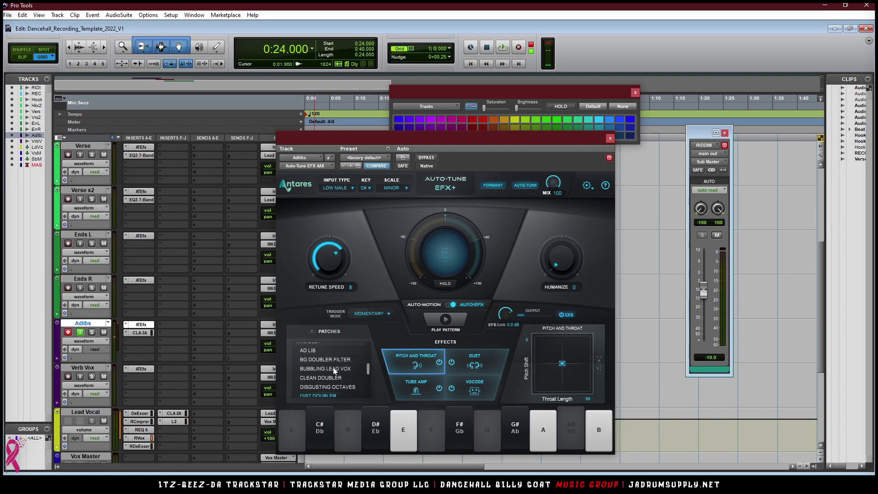
# - Load the BG DOUBLER FILTER patch, keeping Pitch and Throat on and turning its Duet and Filter effects off
pyautogui.press('space')
pyautogui.click(317, 359)
pyautogui.press('space')
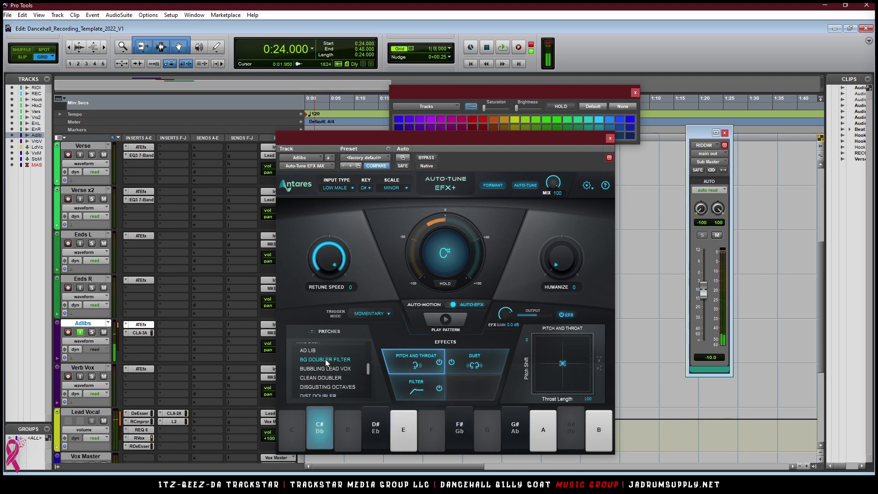
pyautogui.click(438, 364)
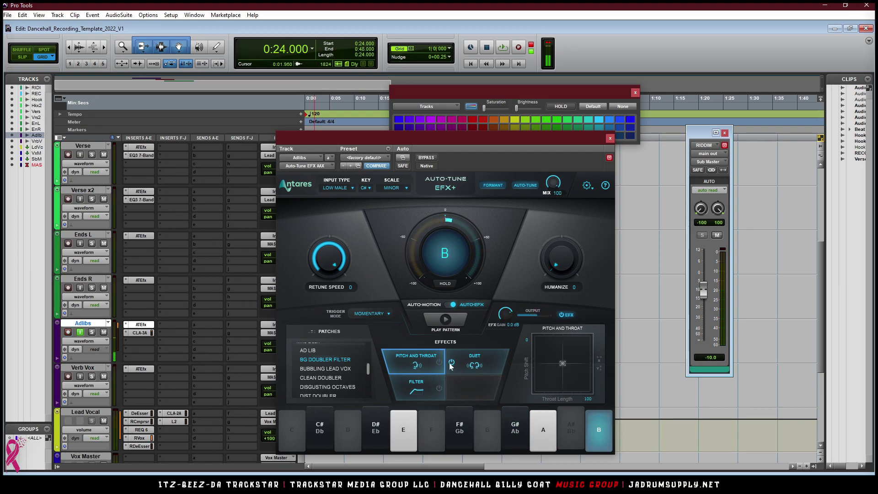
pyautogui.click(439, 362)
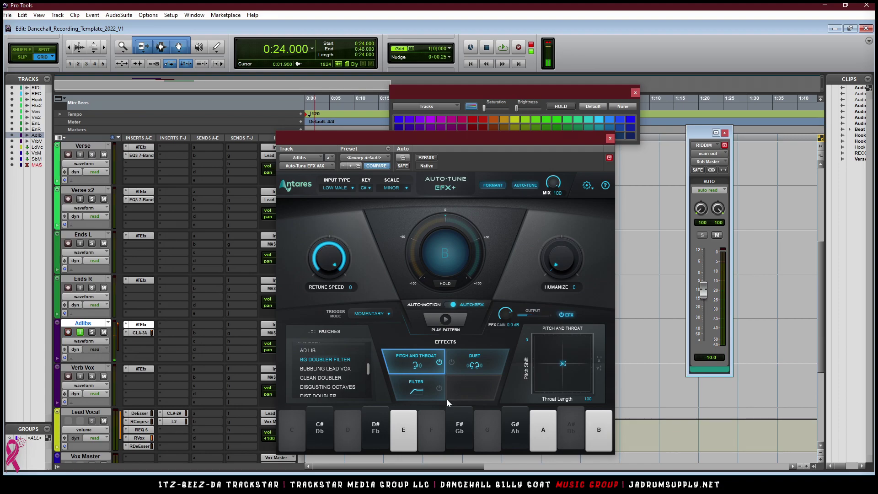
pyautogui.press('space')
pyautogui.press('space')
# - Insert the Avid EQ3 7-Band (mono) equalizer after the CLA-3A on the Adlibs track
pyautogui.click(140, 332)
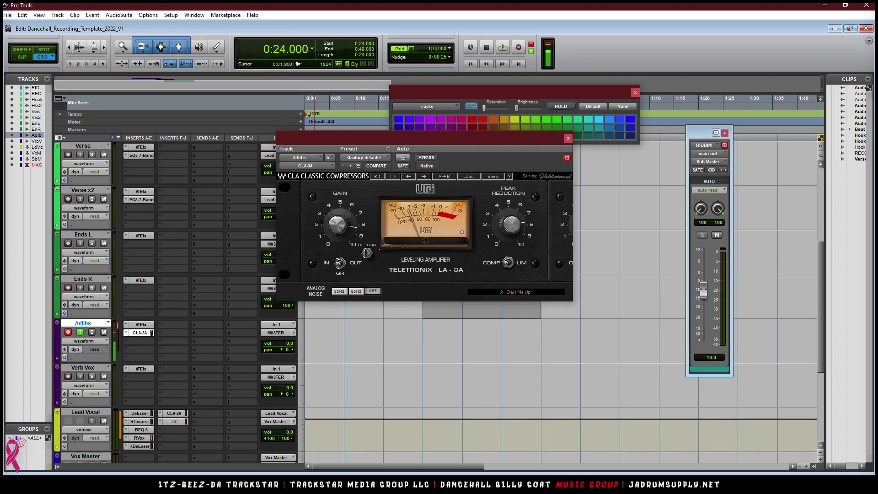
pyautogui.press('space')
pyautogui.click(138, 341)
pyautogui.moveTo(165, 355)
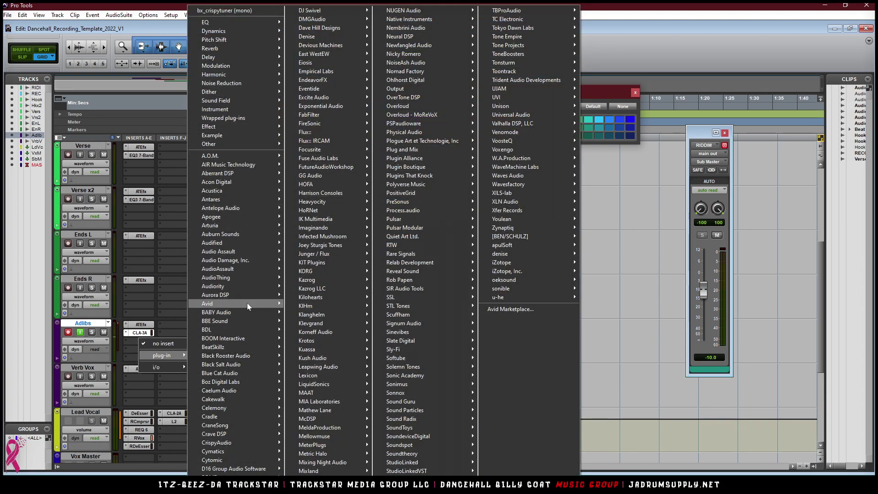
pyautogui.moveTo(247, 302)
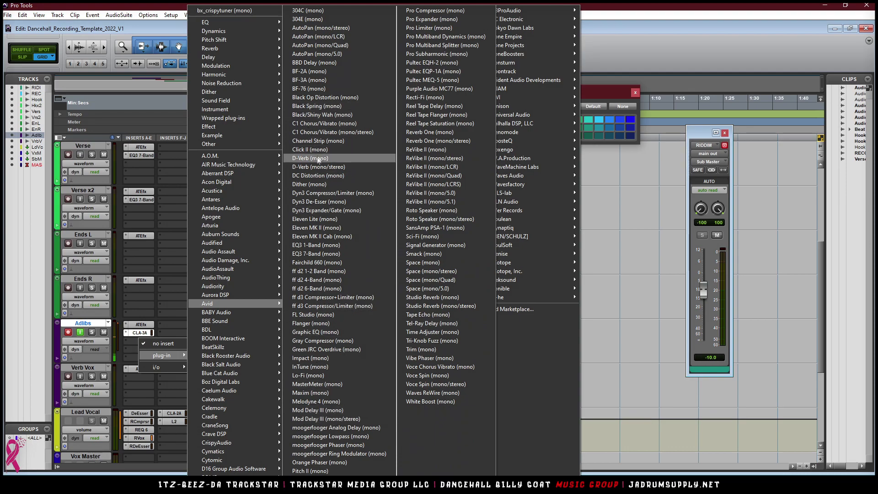
pyautogui.click(327, 254)
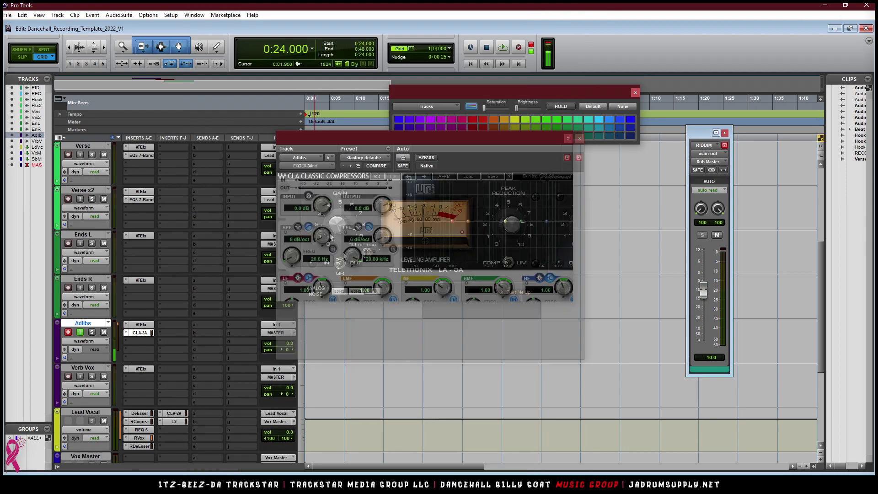
# - Load the Special Effects preset Transistor Radio in the Adlibs EQ3 7-Band and close the plug-in window
pyautogui.click(372, 159)
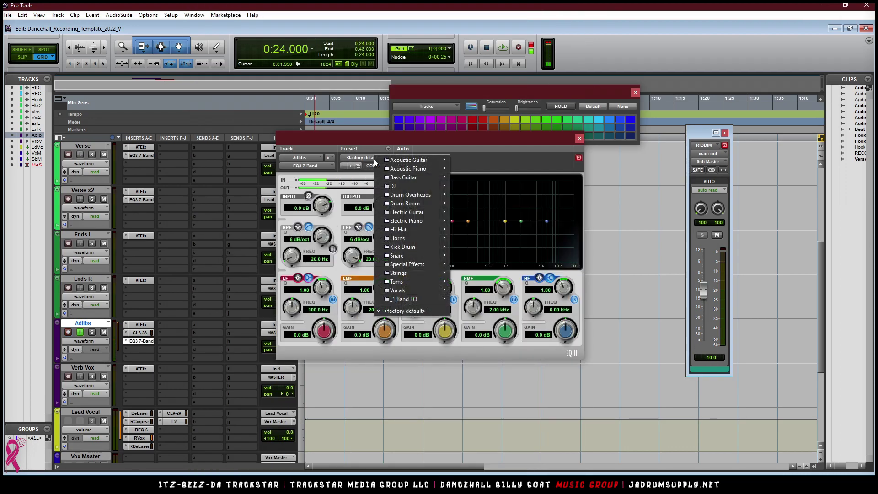
pyautogui.moveTo(417, 292)
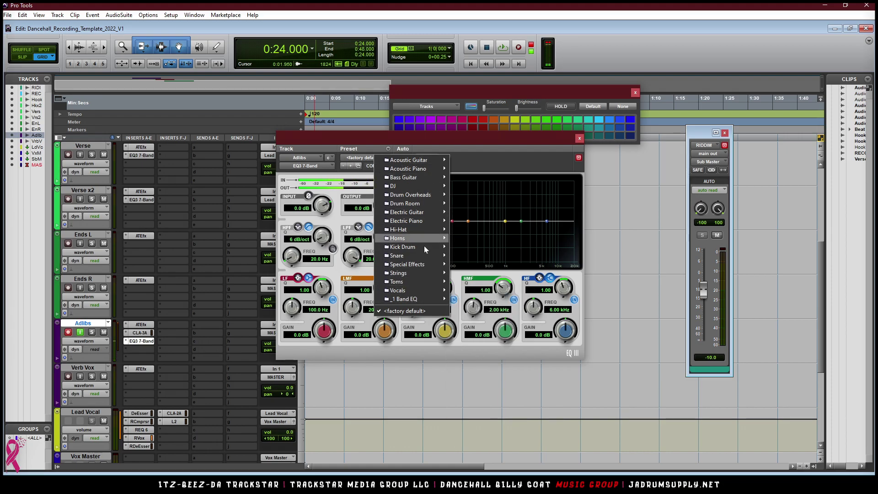
pyautogui.moveTo(421, 265)
pyautogui.click(475, 343)
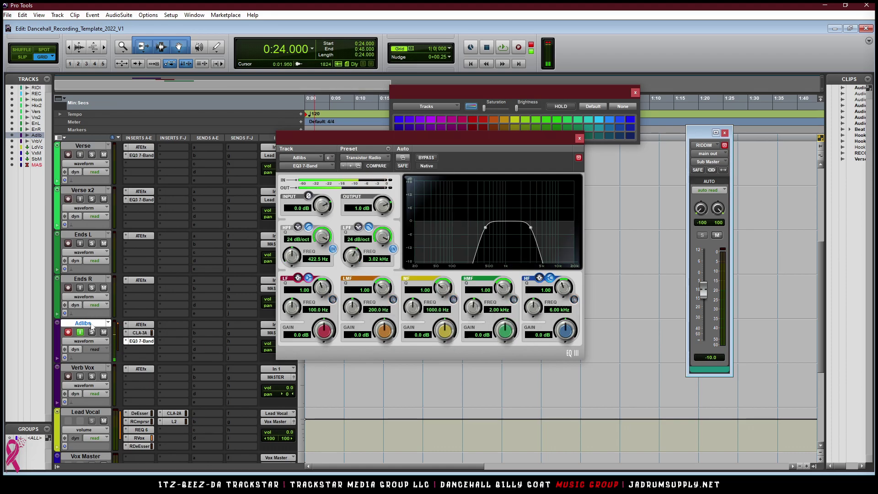
pyautogui.click(579, 138)
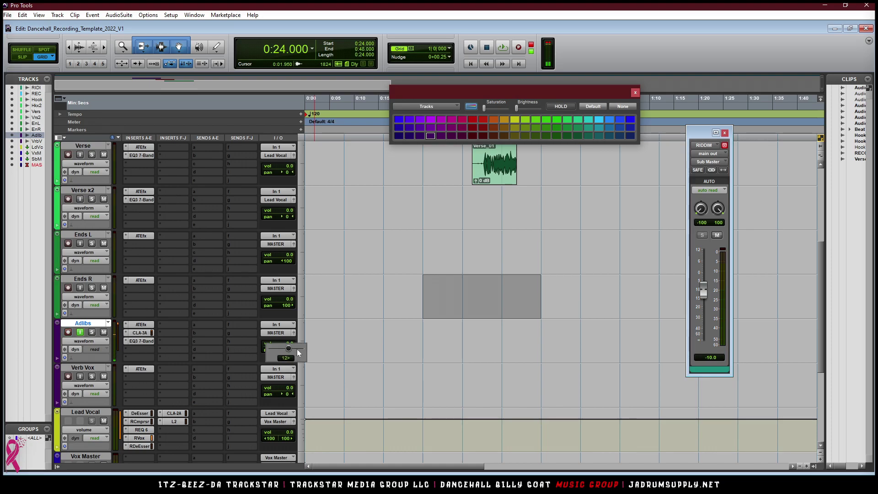
# - Pan the Adlibs track to 34 right and record a test ad-lib take while the riddim plays
pyautogui.moveTo(315, 349); pyautogui.dragTo(315, 349)
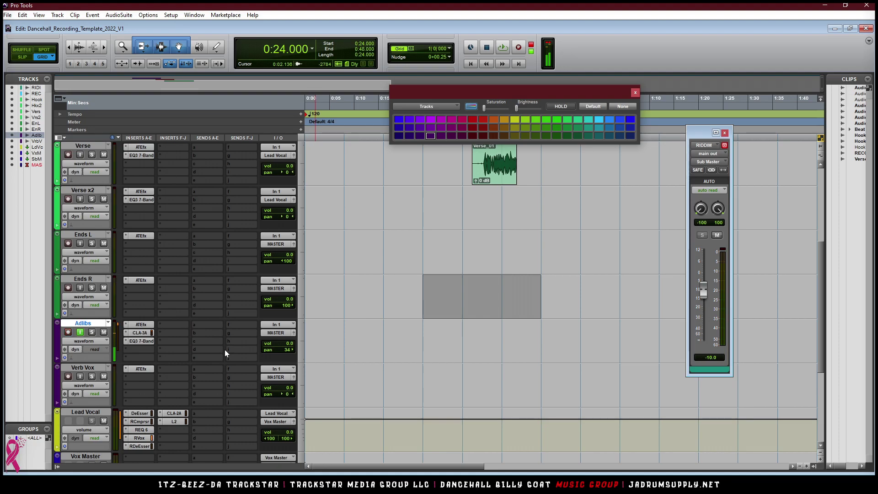
pyautogui.press('space')
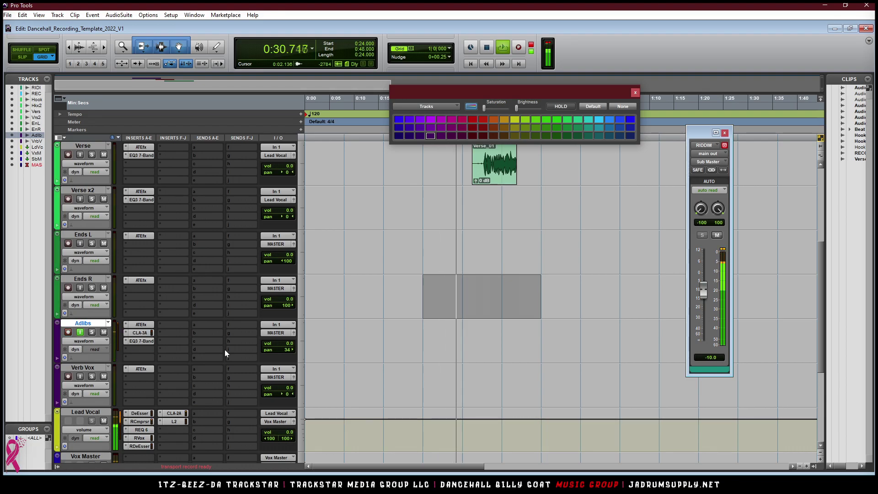
pyautogui.hotkey('ctrl', 'space')
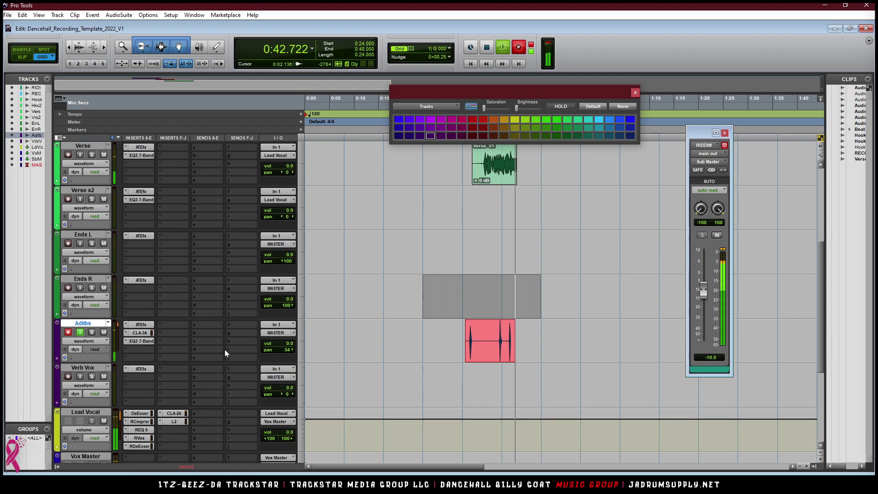
pyautogui.press('space')
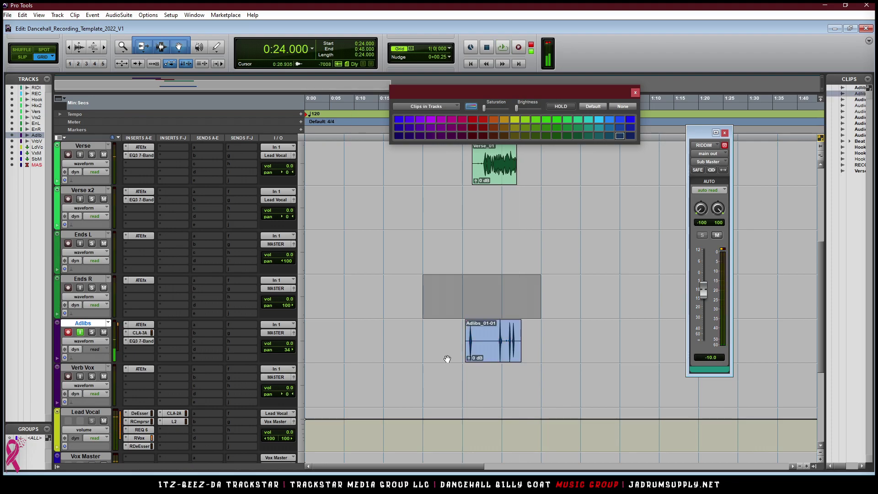
# - Extend the start of the recorded Adlibs clip back to about 0:24.4 and play it back with input monitoring off
pyautogui.moveTo(464, 341); pyautogui.dragTo(413, 345)
pyautogui.press('space')
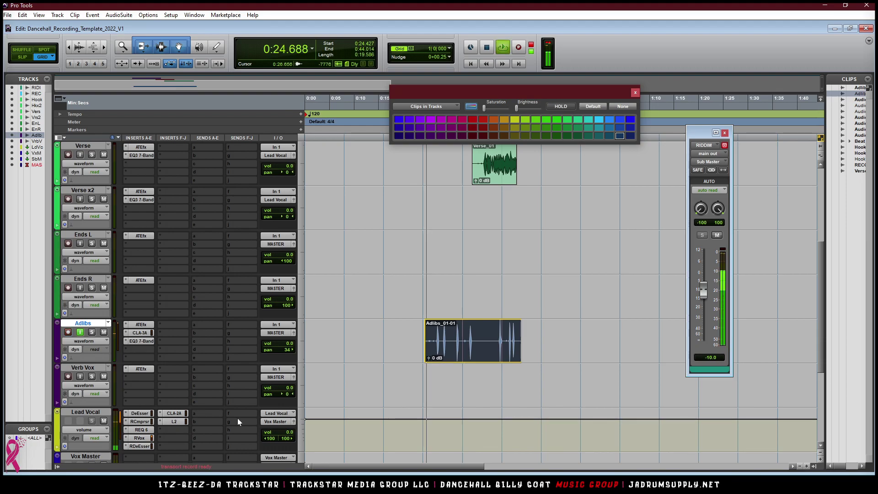
pyautogui.click(80, 333)
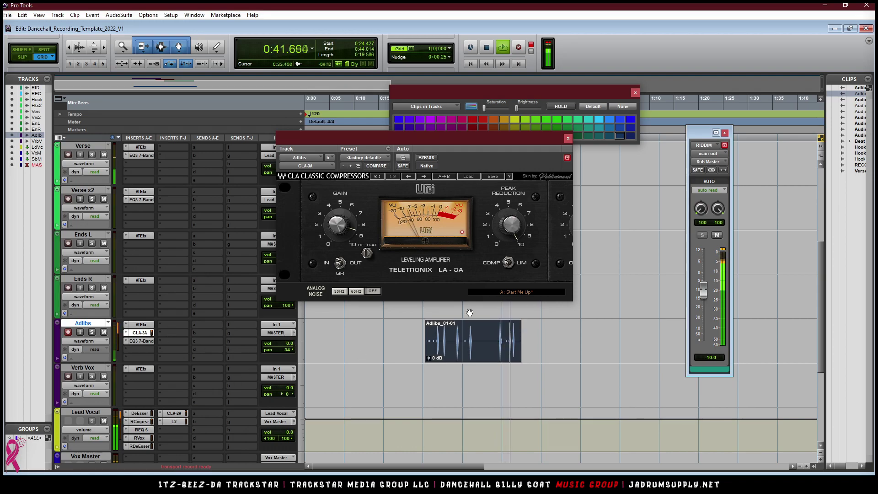
pyautogui.press('space')
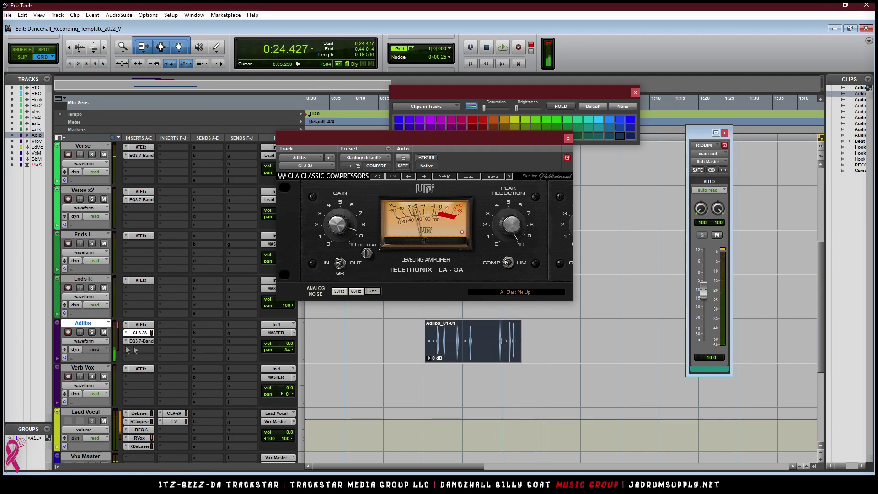
# - Disarm the Adlibs track for recording, leaving its insert slots unchanged
pyautogui.click(140, 356)
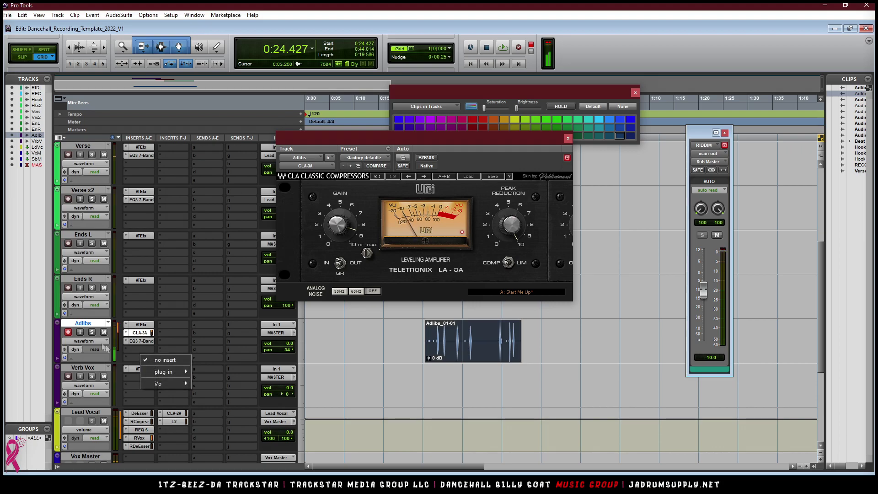
pyautogui.click(67, 333)
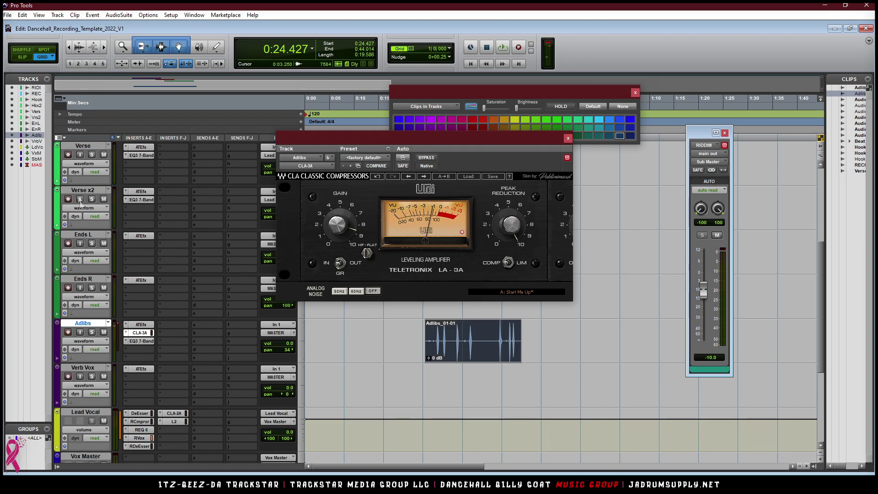
pyautogui.scroll(2, 80, 202)
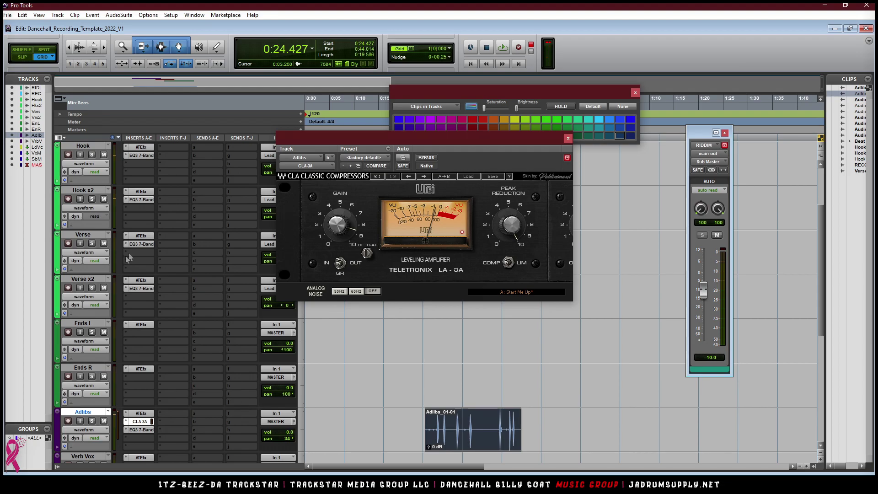
pyautogui.scroll(-2, 126, 258)
pyautogui.scroll(1, 74, 175)
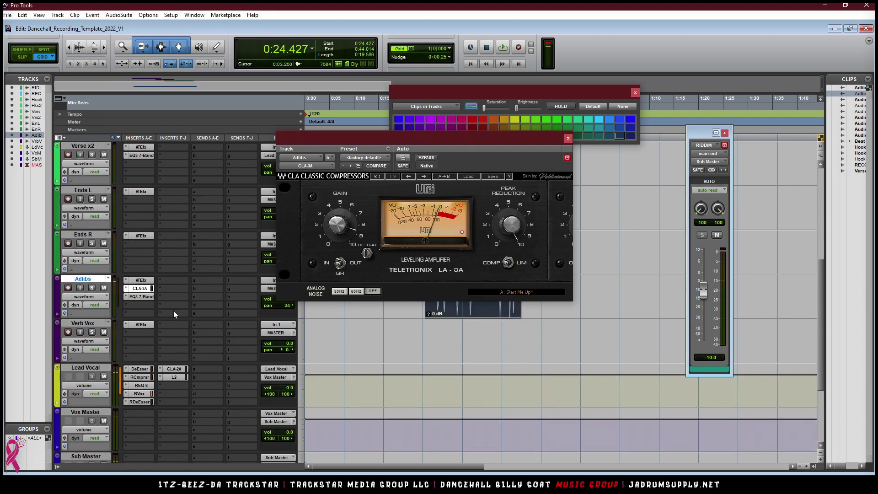
pyautogui.scroll(-2, 74, 194)
pyautogui.scroll(-3, 169, 356)
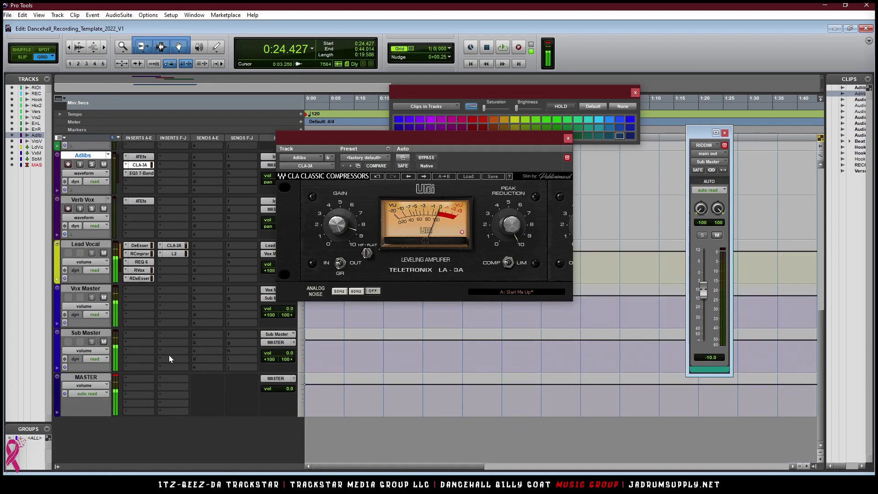
# - Insert the Avid D-Verb (mono/stereo) in slot f of the Adlibs track while the take plays
pyautogui.press('space')
pyautogui.moveTo(407, 136); pyautogui.dragTo(676, 164)
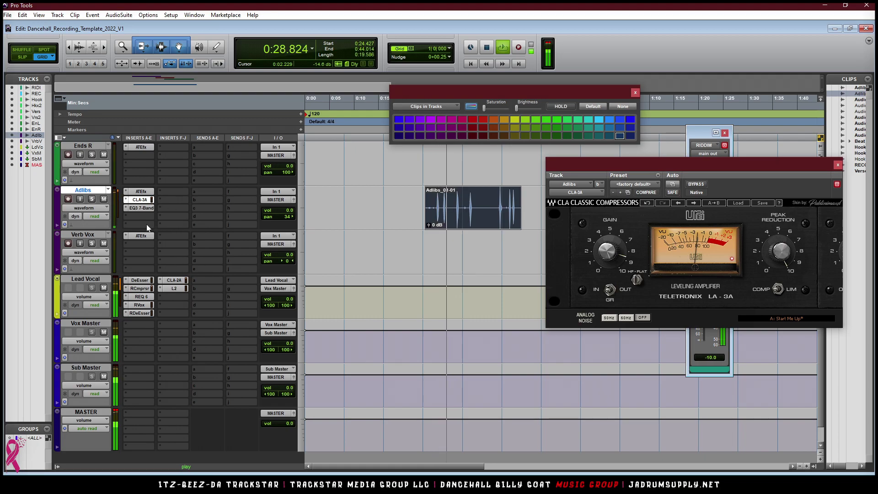
pyautogui.click(166, 192)
pyautogui.moveTo(201, 208)
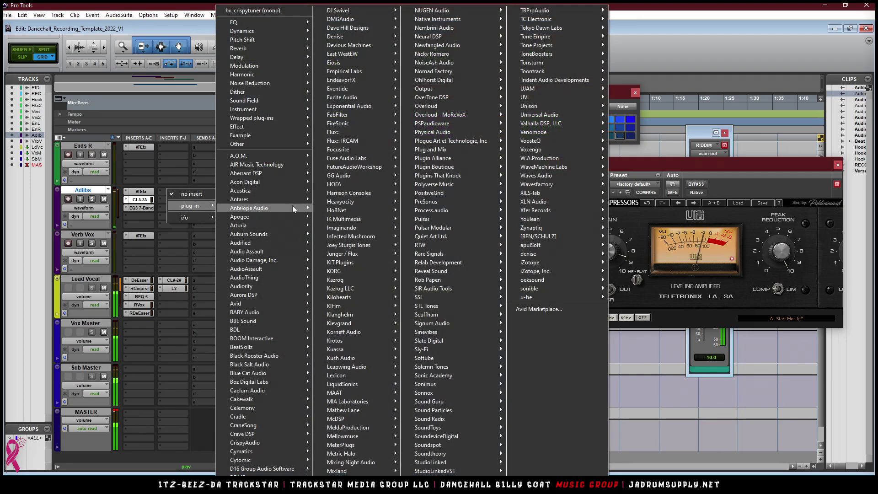
pyautogui.moveTo(255, 305)
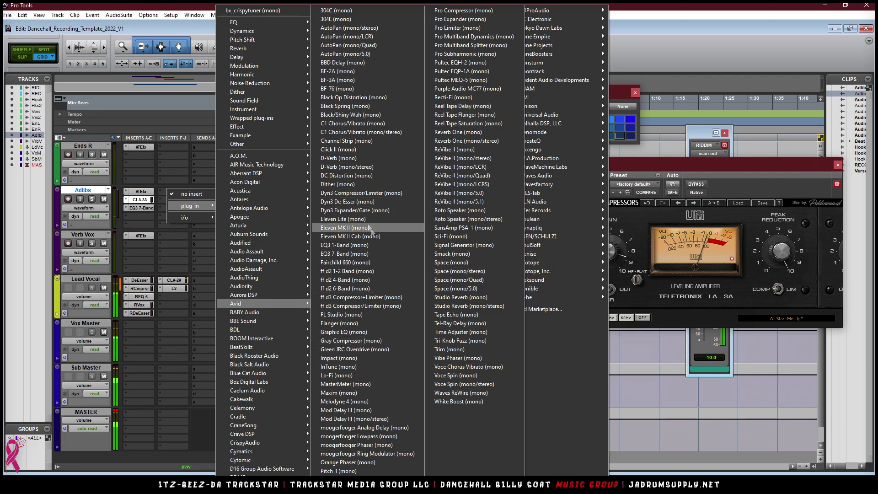
pyautogui.click(350, 167)
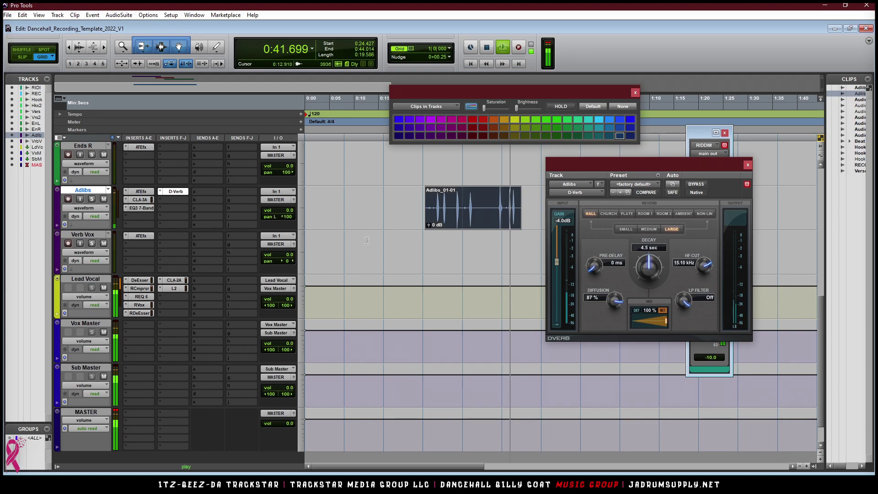
# - Set the D-Verb's input gain to 0.0 dB and mix to 40%, and move it to insert slot h
pyautogui.moveTo(557, 262); pyautogui.dragTo(563, 207)
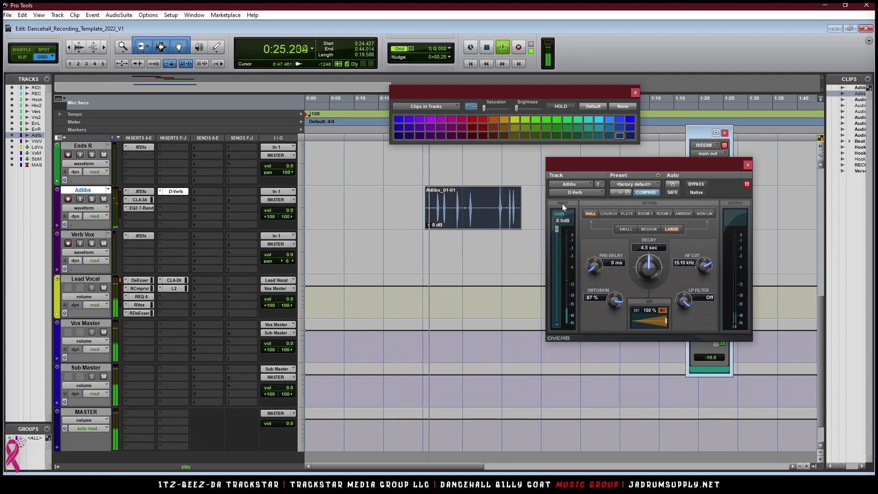
pyautogui.moveTo(652, 317); pyautogui.dragTo(642, 318)
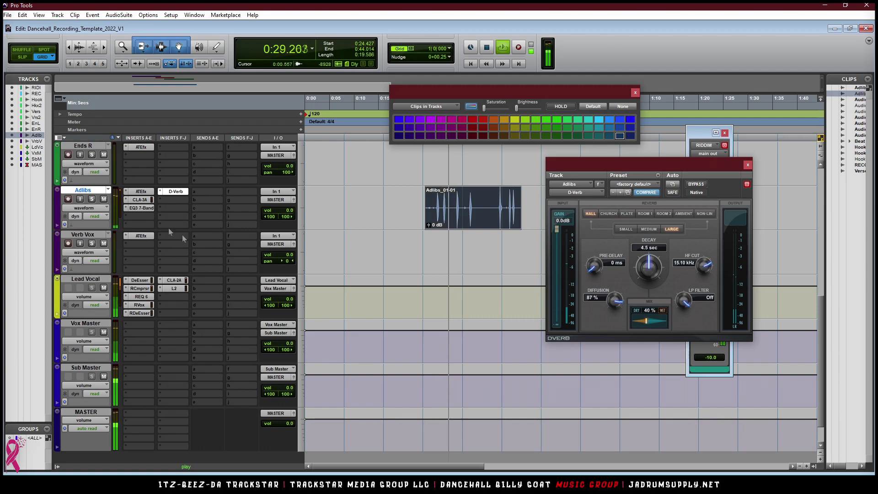
pyautogui.moveTo(176, 192); pyautogui.dragTo(176, 207)
# - Insert the Waves H-Delay (mono/stereo) in slot g of the Adlibs track, ahead of the D-Verb
pyautogui.click(163, 202)
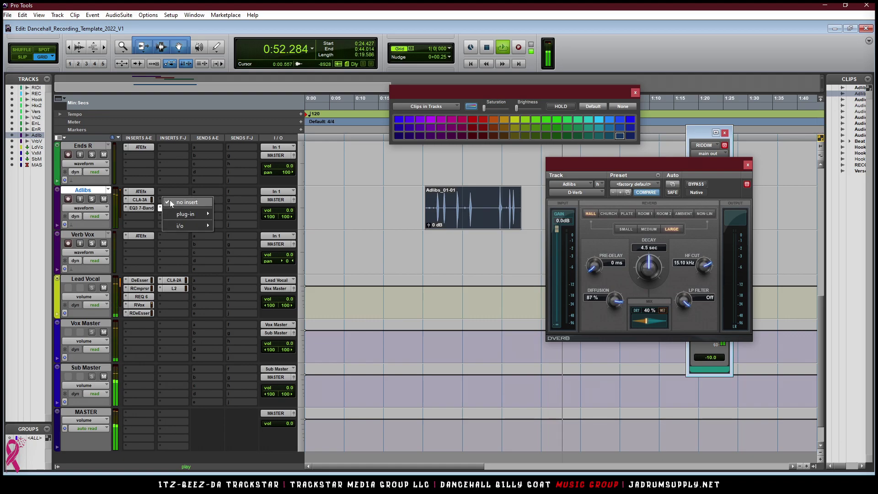
pyautogui.moveTo(185, 213)
pyautogui.moveTo(227, 58)
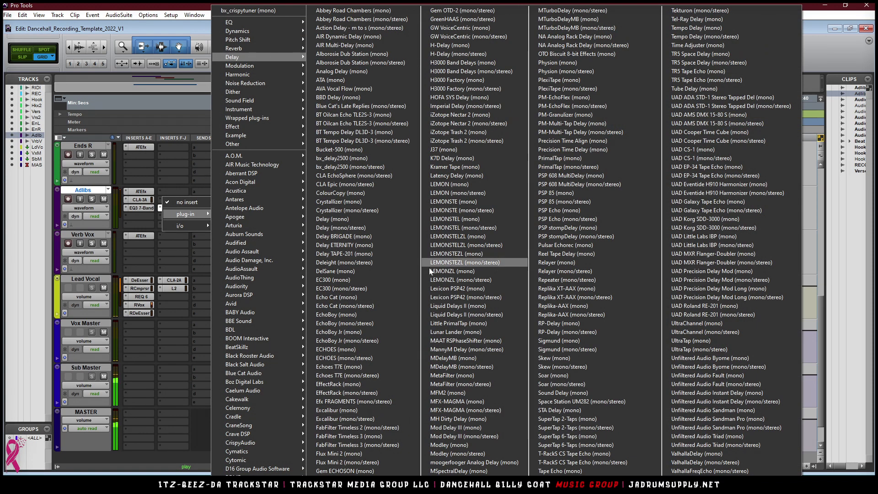
pyautogui.click(460, 53)
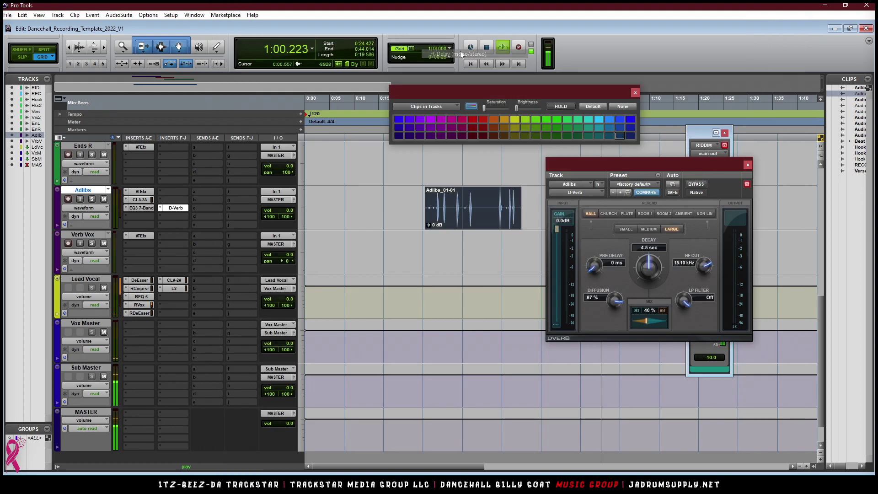
pyautogui.moveTo(601, 166); pyautogui.dragTo(374, 160)
# - Set the H-Delay's Dry/Wet to 30 and Feedback to 70, and adjust its low-pass filter and Analog setting
pyautogui.click(645, 234)
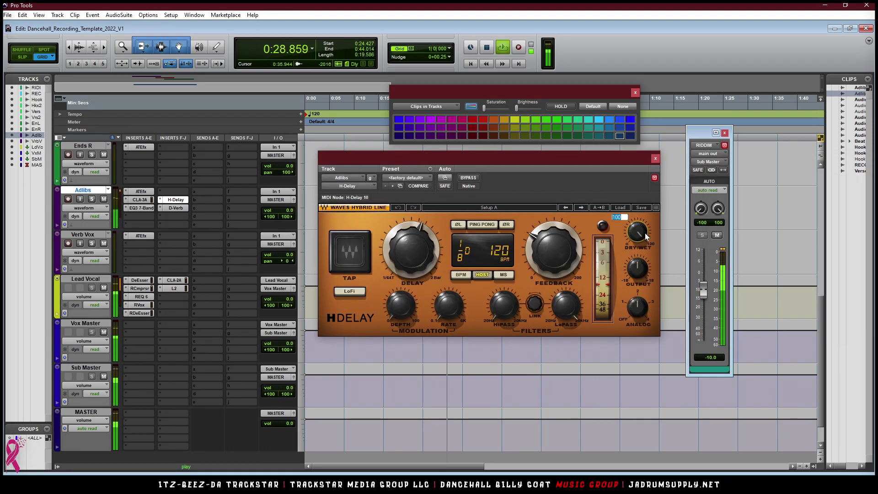
pyautogui.write('30')
pyautogui.press('Return')
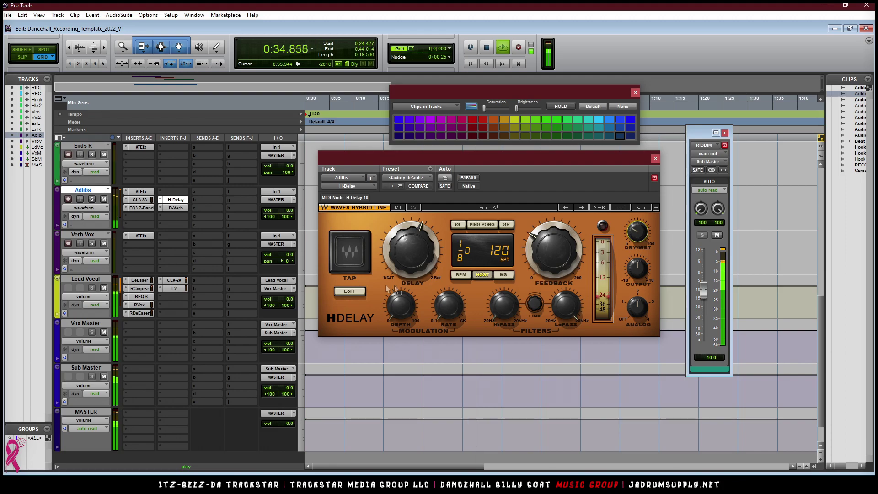
pyautogui.click(570, 256)
pyautogui.write('70')
pyautogui.press('Return')
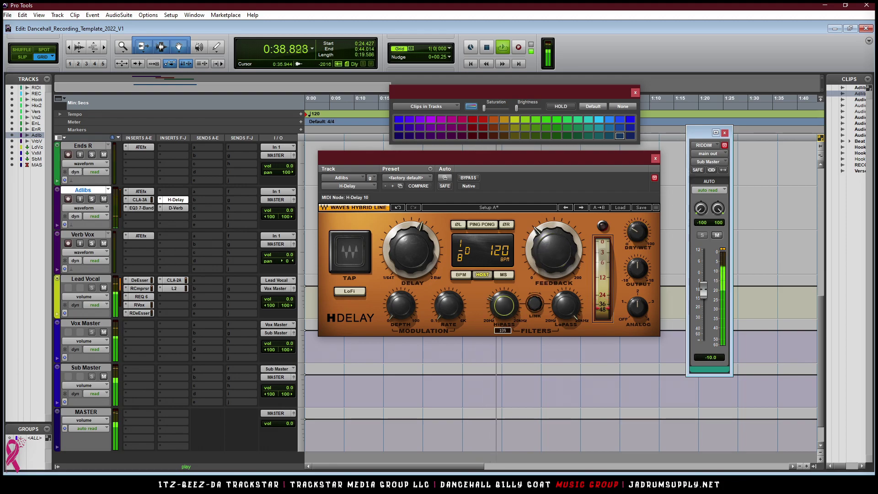
pyautogui.moveTo(569, 309); pyautogui.dragTo(569, 313)
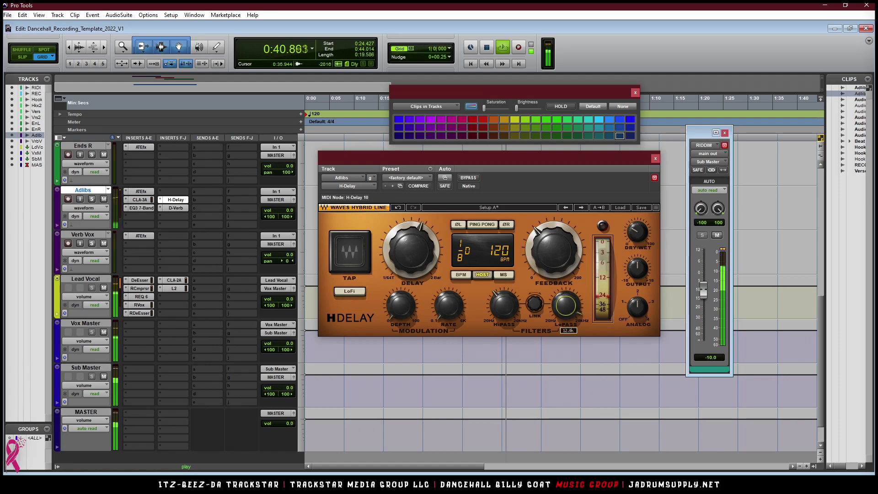
pyautogui.click(639, 317)
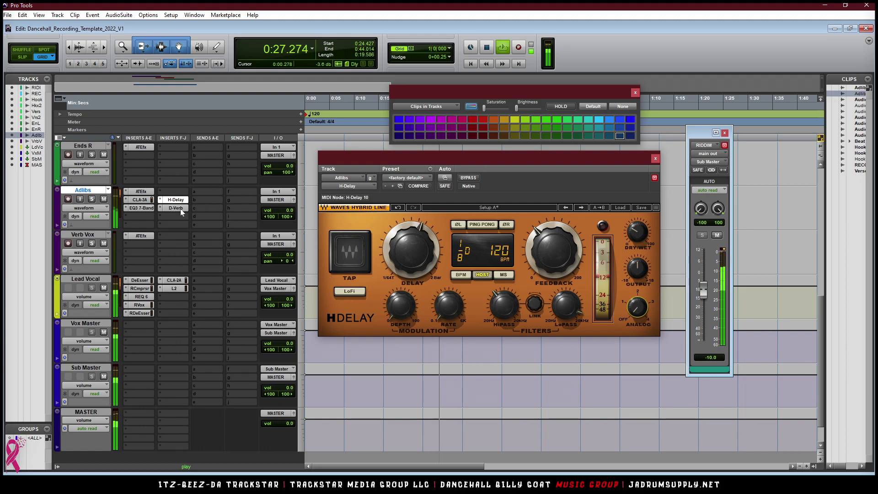
# - Lower the H-Delay's Dry/Wet amount, set its Output to 2 and close the plug-in window
pyautogui.moveTo(642, 237)
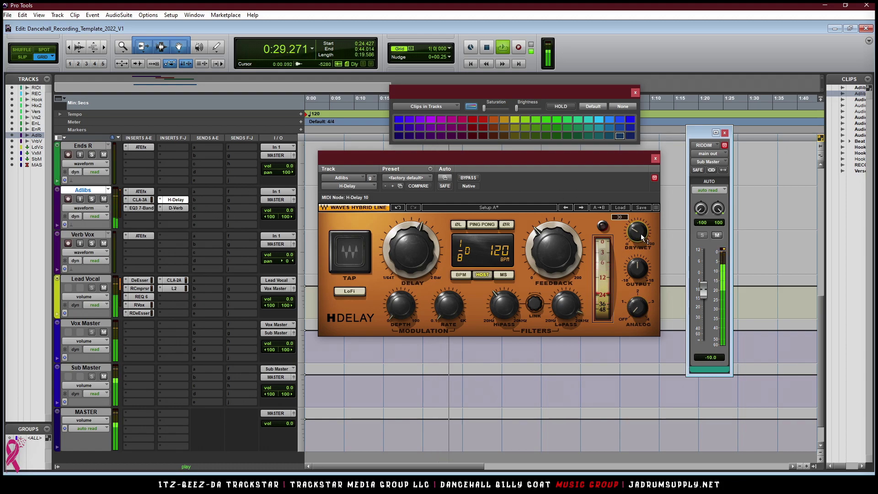
pyautogui.write('2')
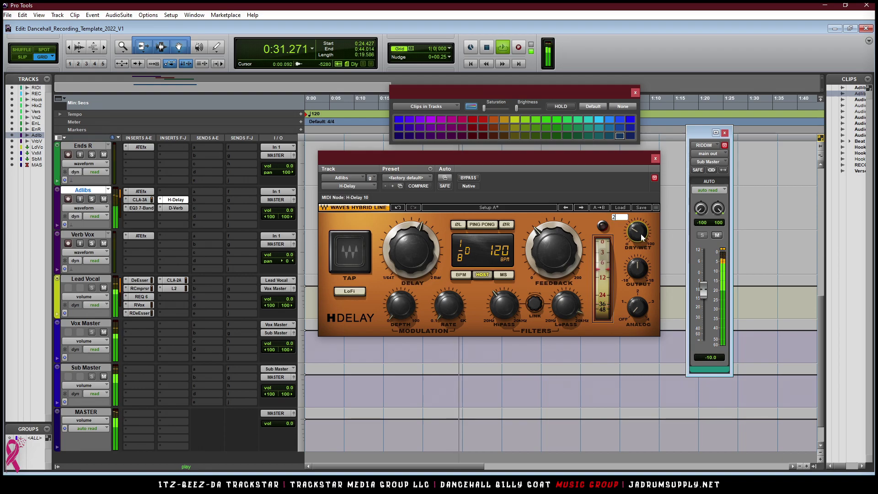
pyautogui.doubleClick(642, 272)
pyautogui.write('2')
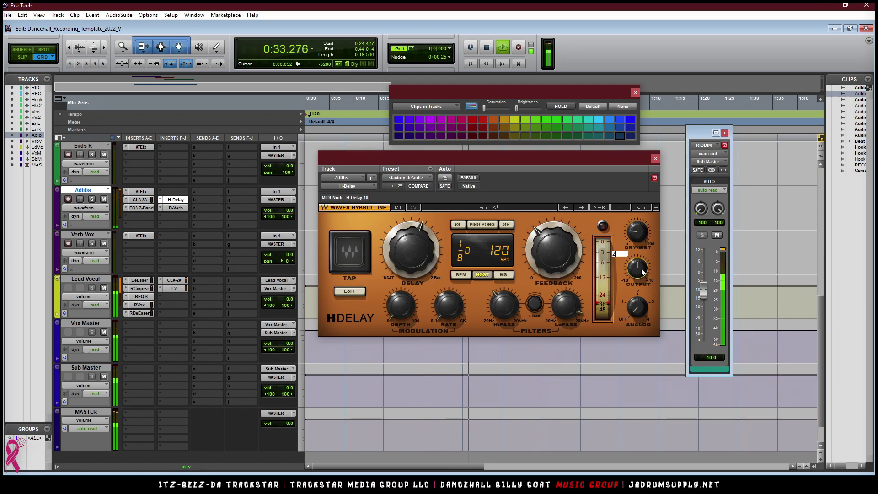
pyautogui.click(655, 159)
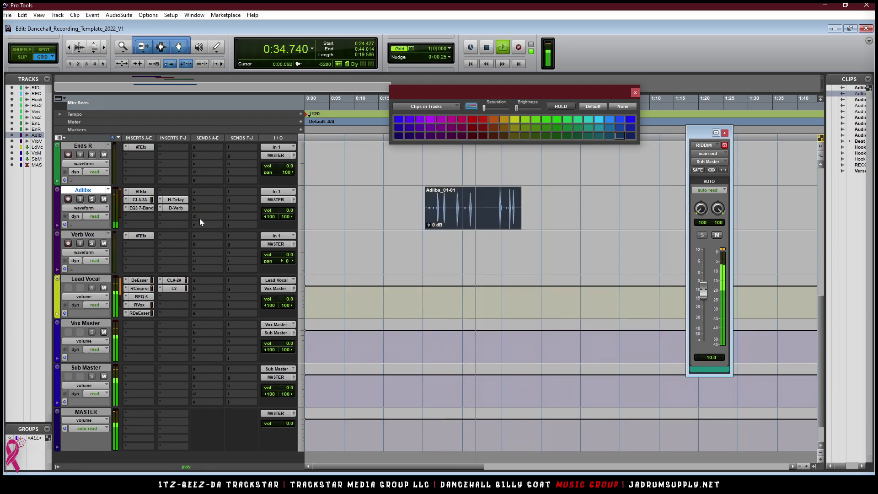
# - Set the Adlibs D-Verb to the Plate algorithm with a 30% mix, and move the H-Delay and D-Verb to slots h and i
pyautogui.click(174, 208)
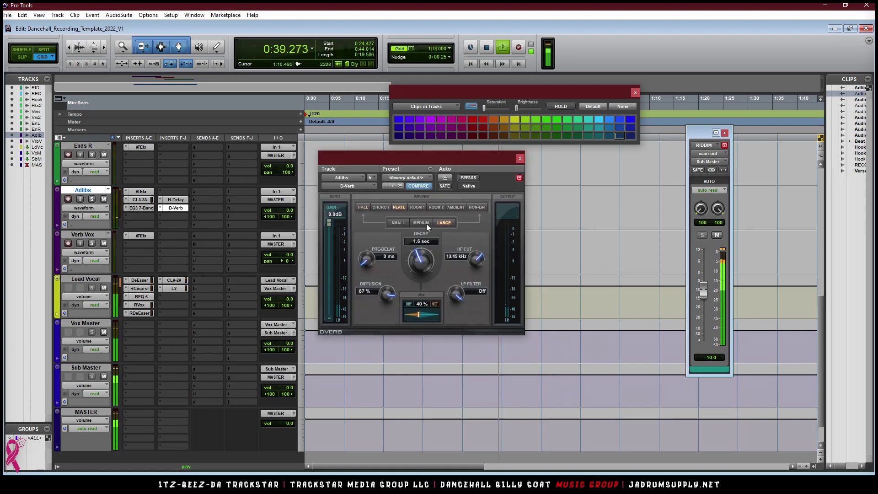
pyautogui.moveTo(416, 318); pyautogui.dragTo(413, 315)
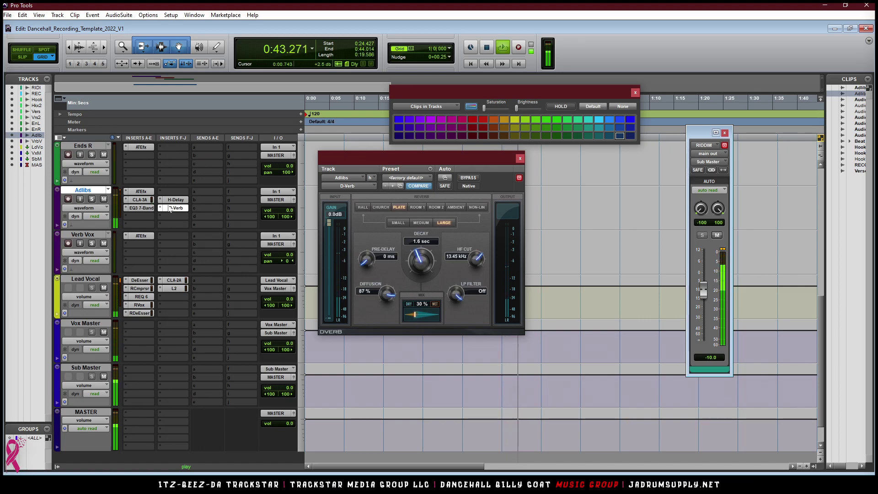
pyautogui.moveTo(175, 208)
pyautogui.mouseDown()
pyautogui.moveTo(176, 219)
pyautogui.moveTo(174, 211)
pyautogui.mouseUp()
# - Raise the low-pass filter frequency of the Adlibs EQ3 7-Band to 3.57 kHz while the take plays
pyautogui.press('space')
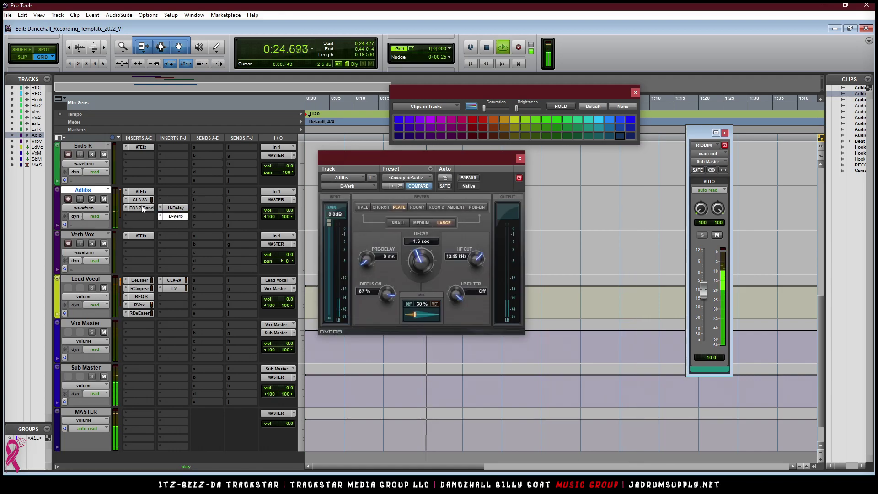
pyautogui.click(144, 208)
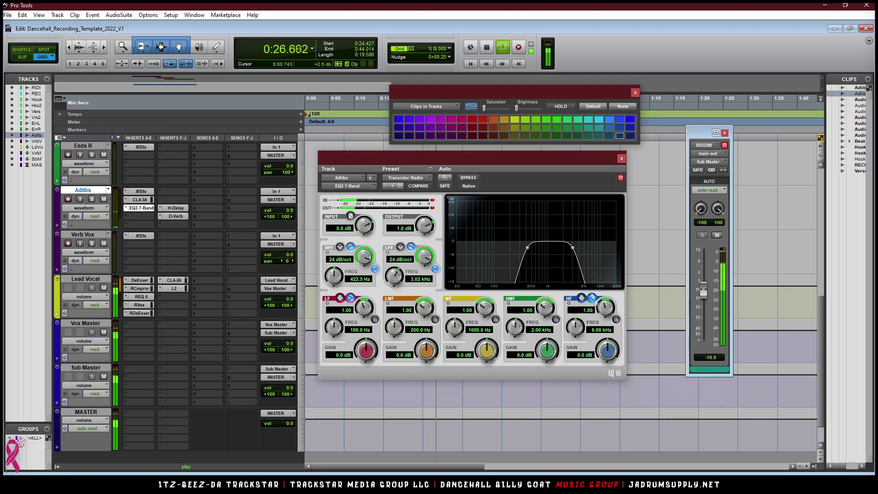
pyautogui.moveTo(397, 280); pyautogui.dragTo(396, 275)
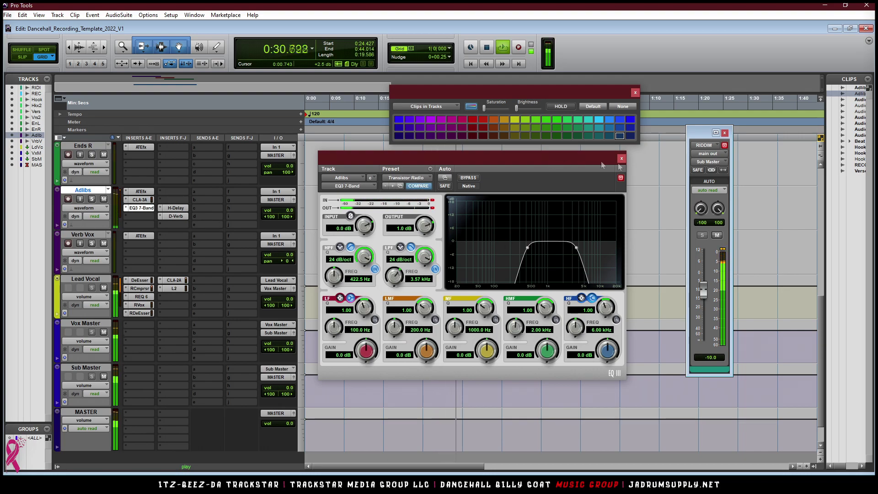
# - Move the Adlibs CLA-3A to slot d, after the EQ3 7-Band, and audition the take
pyautogui.click(622, 158)
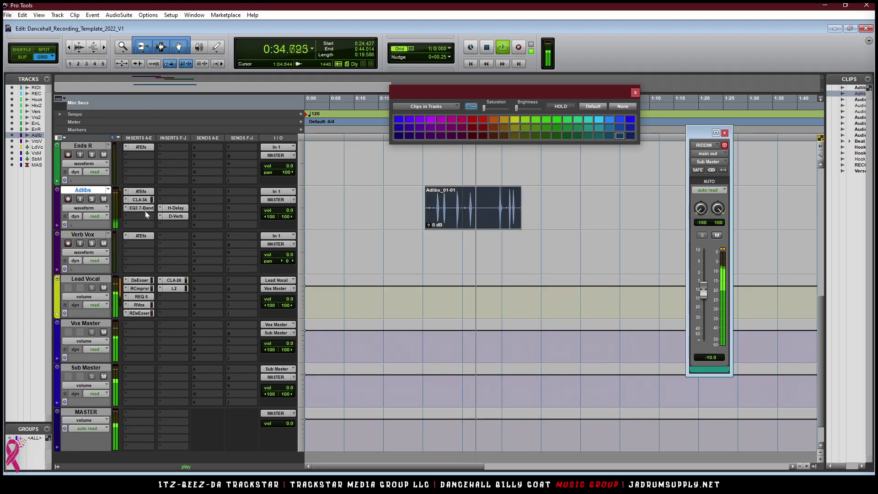
pyautogui.moveTo(139, 200); pyautogui.dragTo(141, 216)
pyautogui.press('space')
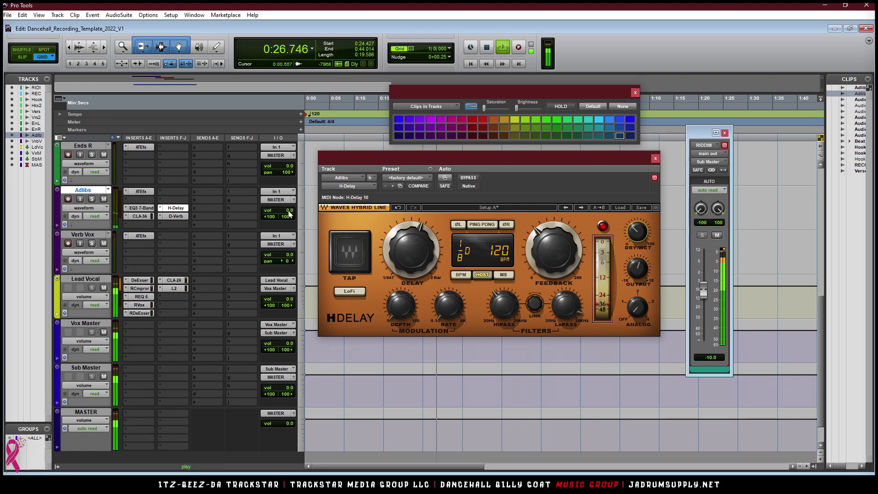
pyautogui.press('space')
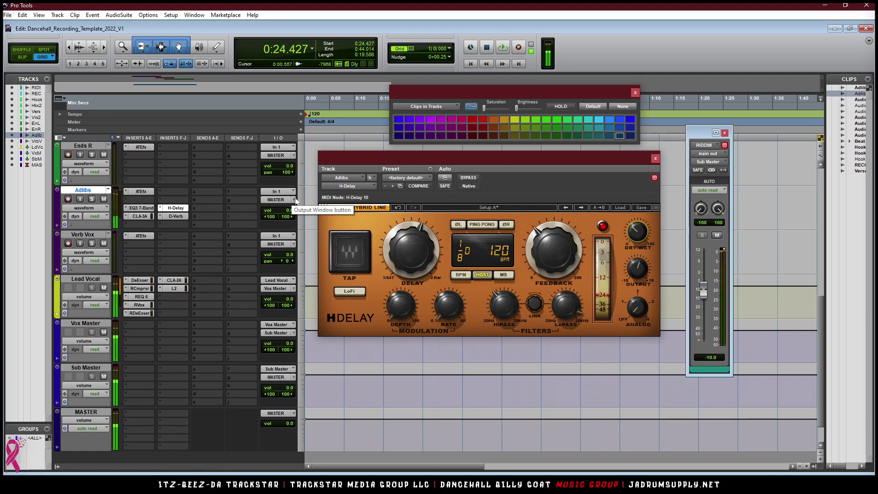
# - Bring the Adlibs track volume down to -8.0 dB, and further to -9.6 dB in the Mix window, while the take plays
pyautogui.click(294, 200)
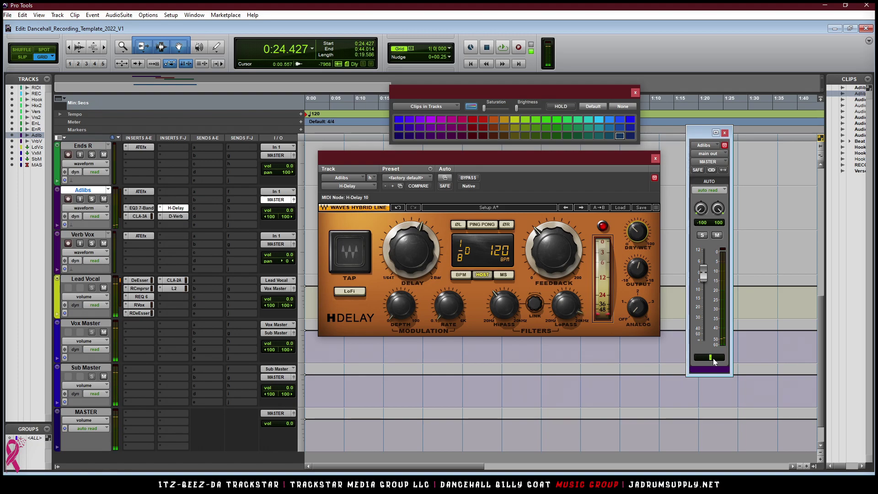
pyautogui.press('space')
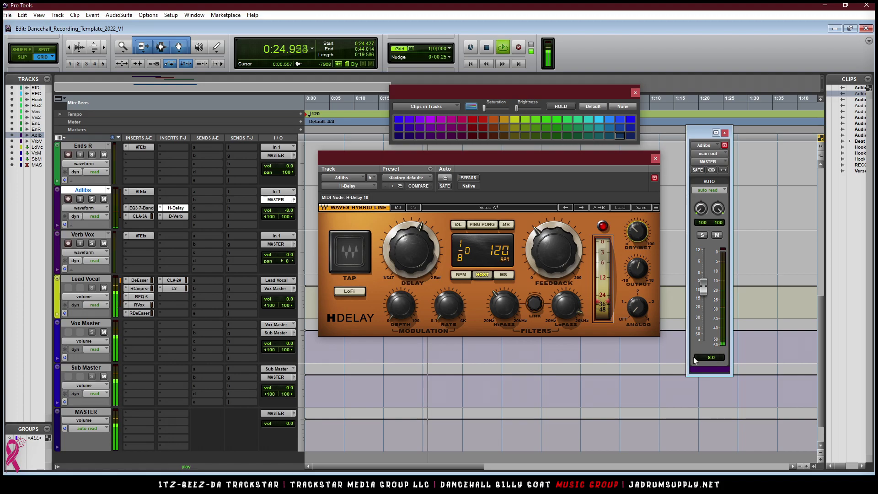
pyautogui.click(655, 159)
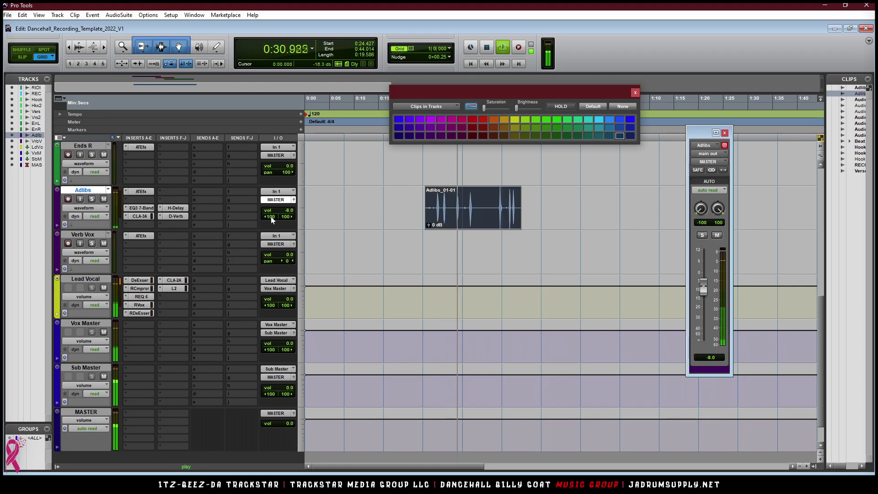
pyautogui.hotkey('ctrl', '=')
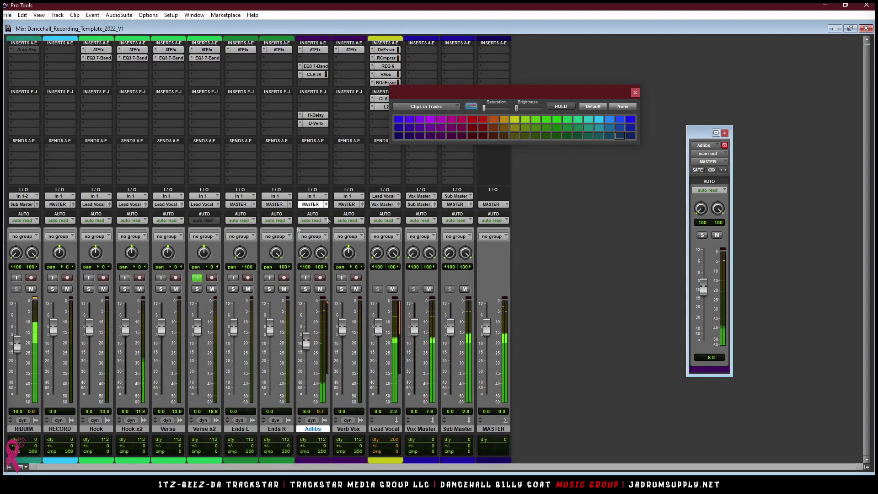
pyautogui.moveTo(306, 344); pyautogui.dragTo(305, 369)
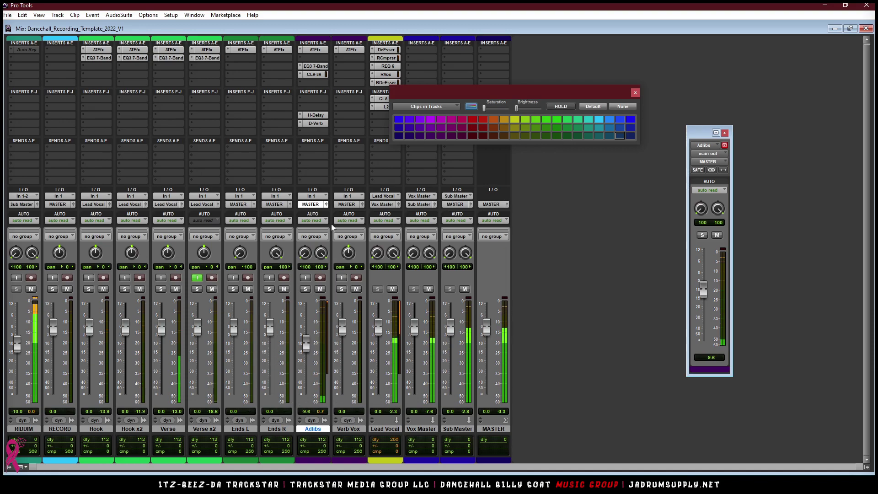
pyautogui.click(310, 101)
pyautogui.moveTo(339, 113)
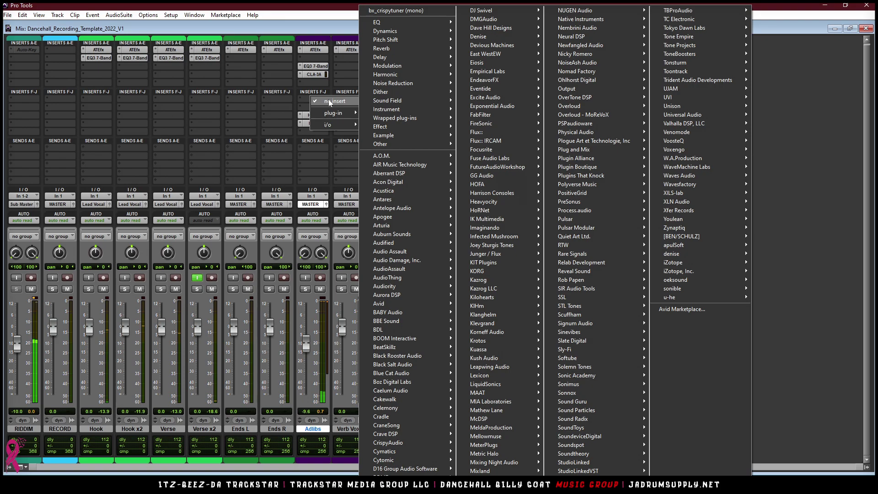
pyautogui.click(822, 83)
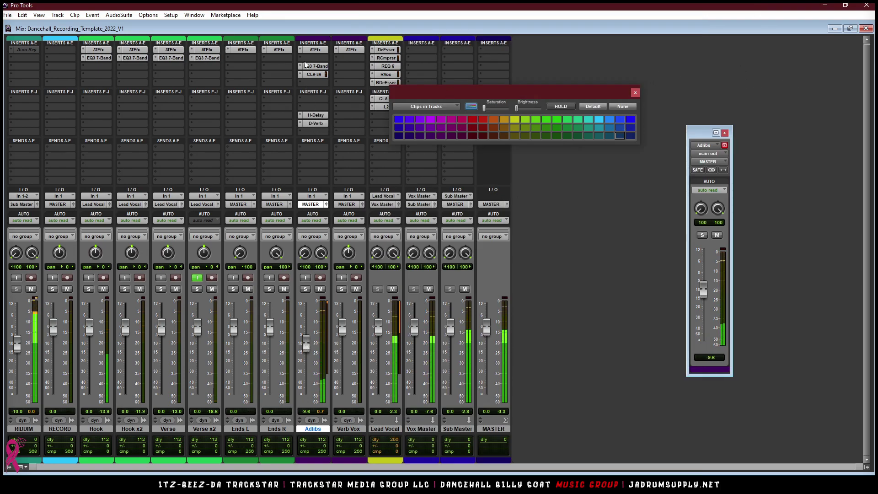
# - Load the Telephone Vocal - 7 Band preset in the Adlibs EQ3 7-Band and set the track volume to -8.6 dB
pyautogui.click(316, 66)
pyautogui.click(406, 177)
pyautogui.moveTo(451, 310)
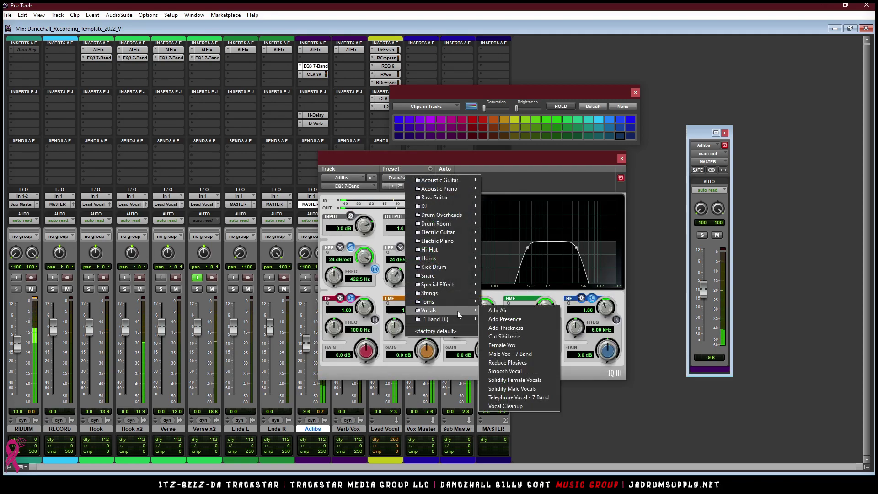
pyautogui.click(507, 398)
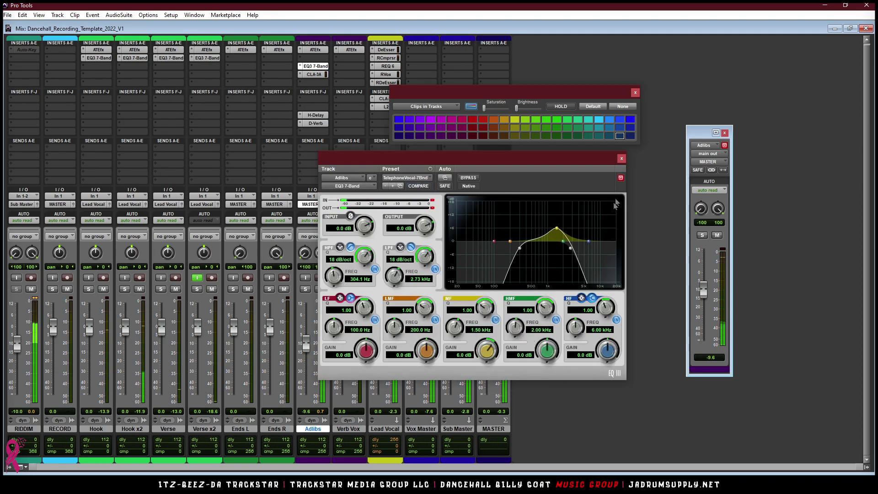
pyautogui.click(621, 159)
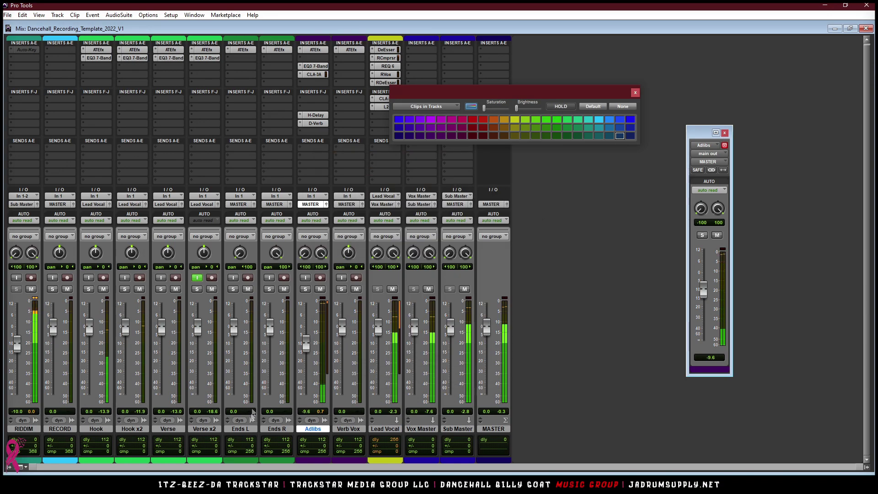
pyautogui.moveTo(308, 338); pyautogui.dragTo(309, 337)
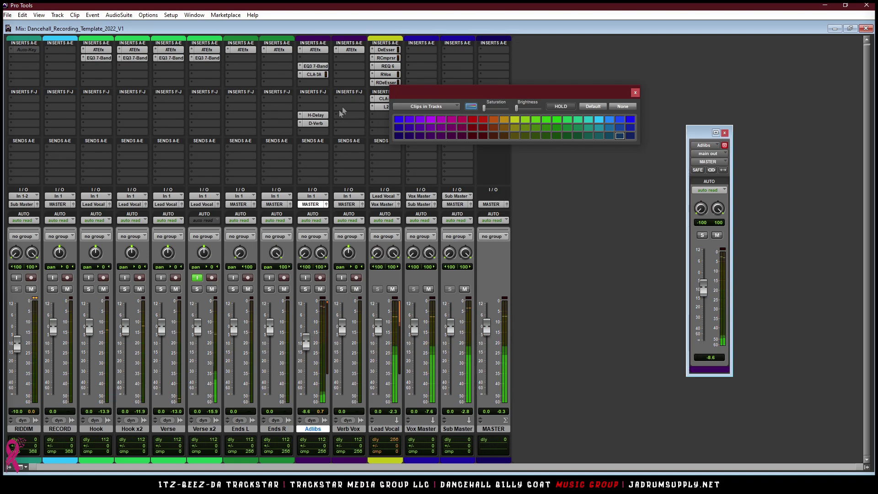
pyautogui.click(866, 28)
# - Record-arm the Verb Vox track and copy the EQ3 7-Band from Verse x2 into its insert slot b
pyautogui.scroll(5, 368, 279)
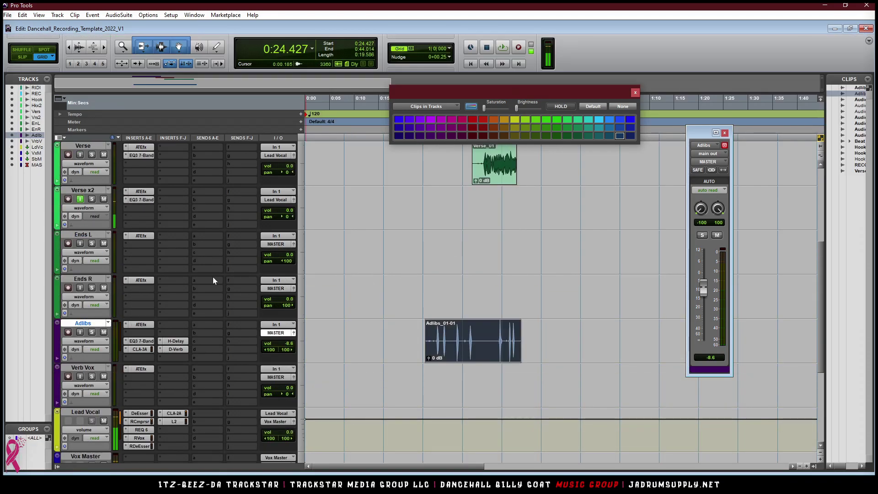
pyautogui.click(68, 377)
pyautogui.click(144, 377)
pyautogui.moveTo(182, 392)
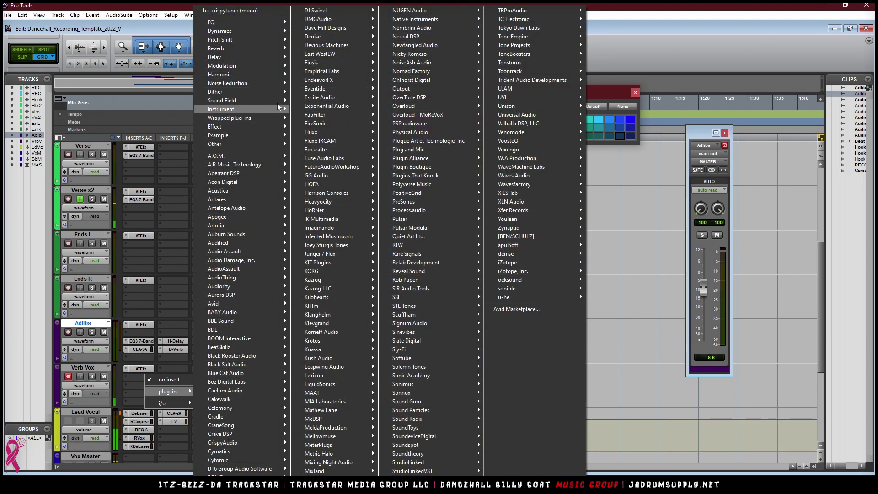
pyautogui.moveTo(151, 199); pyautogui.dragTo(145, 381)
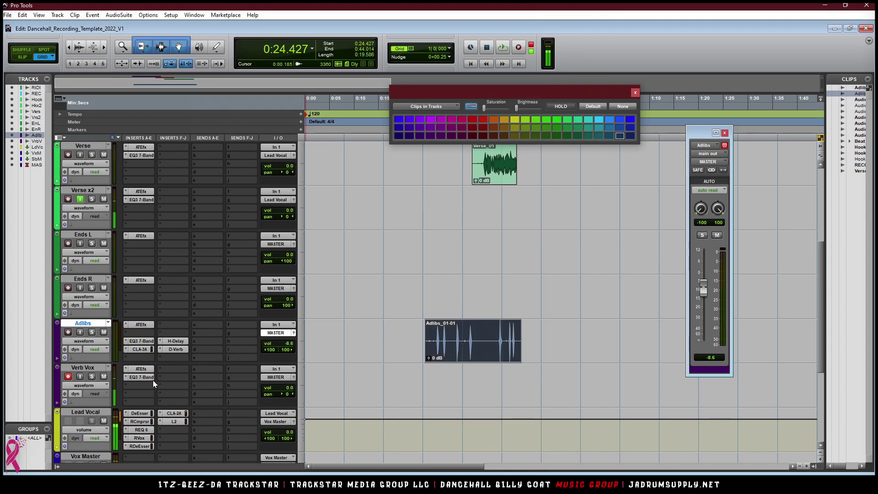
# - Set the Verb Vox EQ to HF 5.96 kHz +2.7 dB, MF 2.75 kHz +1.3 dB, LMF 348.7 Hz -1.7 dB and high-pass 153.4 Hz
pyautogui.click(152, 378)
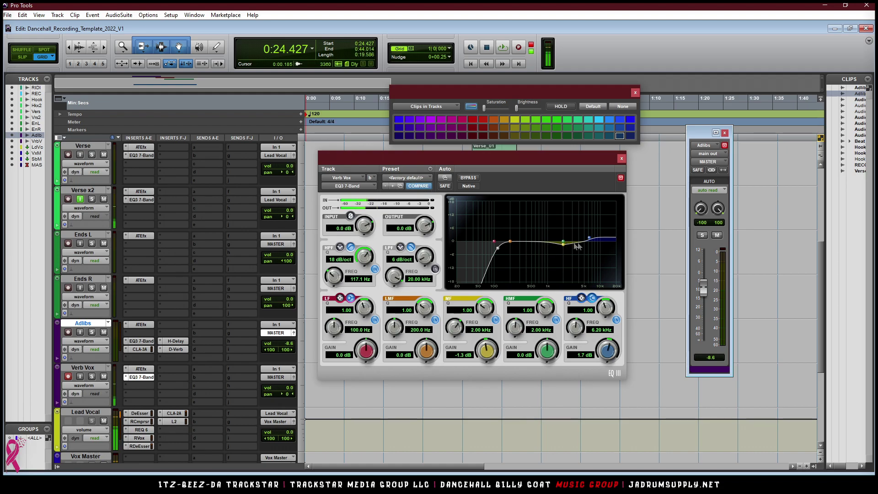
pyautogui.moveTo(590, 235); pyautogui.dragTo(571, 239)
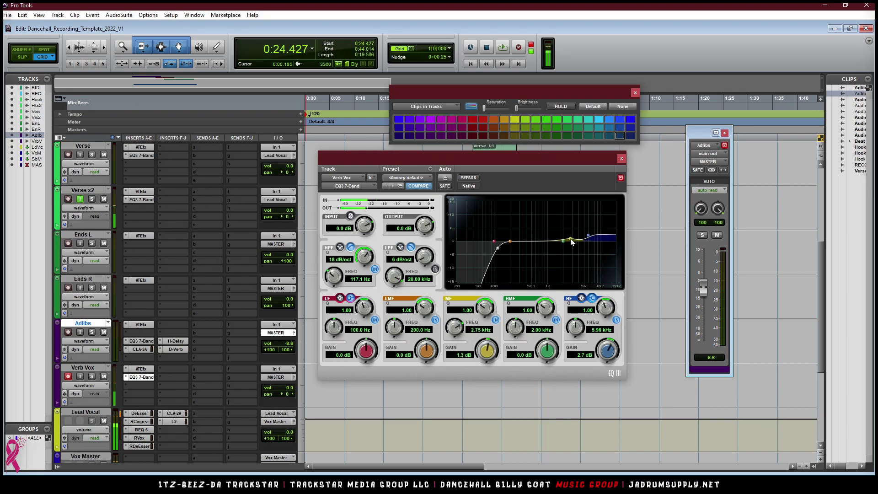
pyautogui.moveTo(512, 242); pyautogui.dragTo(519, 246)
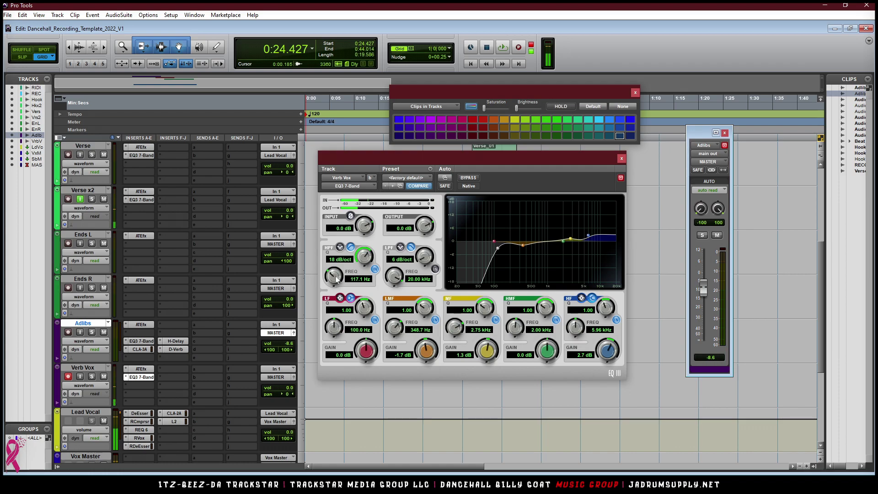
pyautogui.moveTo(336, 276); pyautogui.dragTo(336, 269)
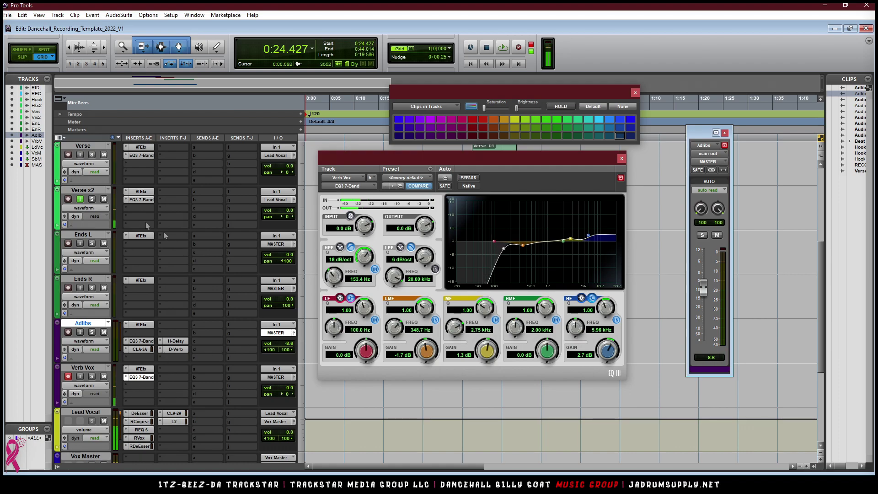
pyautogui.click(80, 199)
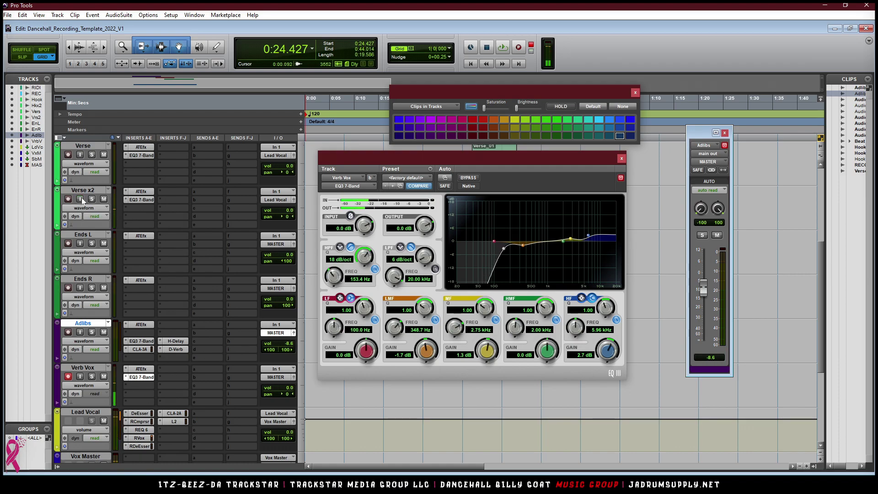
pyautogui.click(81, 200)
# - Insert the mono Avid Dyn3 Compressor/Limiter on slot c of Verb Vox
pyautogui.click(139, 387)
pyautogui.moveTo(163, 399)
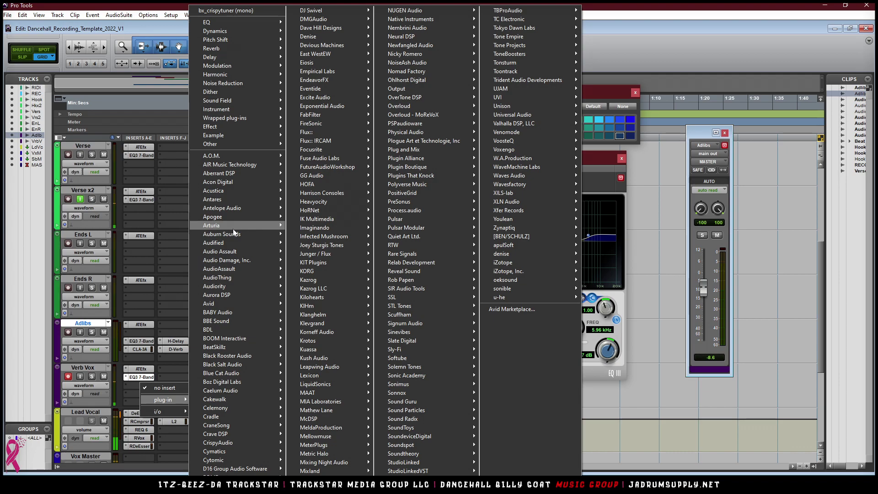
pyautogui.moveTo(265, 305)
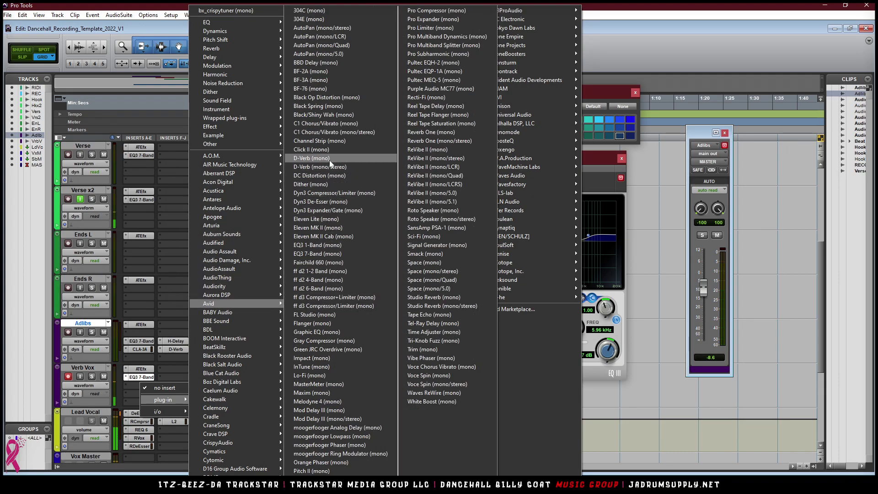
pyautogui.click(345, 193)
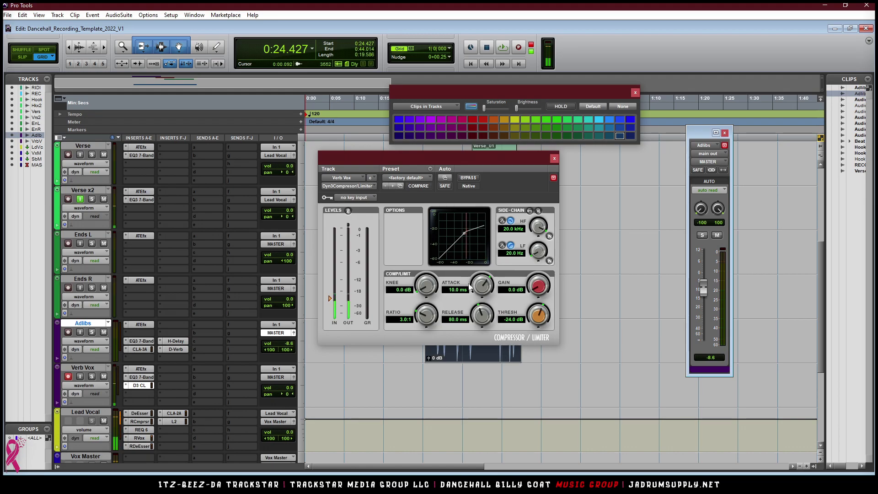
# - Set the Verb Vox compressor to knee 12.7 dB, ratio 4.6:1, attack 864.3 us, release 164.1 ms, threshold -27.3 dB and gain 11.1 dB
pyautogui.moveTo(546, 293); pyautogui.dragTo(545, 273)
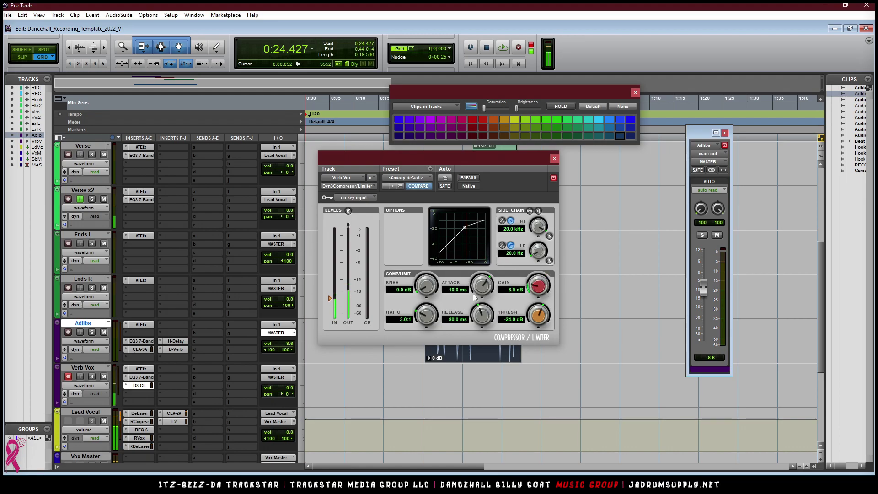
pyautogui.moveTo(478, 311); pyautogui.dragTo(476, 316)
pyautogui.moveTo(433, 283); pyautogui.dragTo(435, 254)
pyautogui.moveTo(435, 308); pyautogui.dragTo(430, 312)
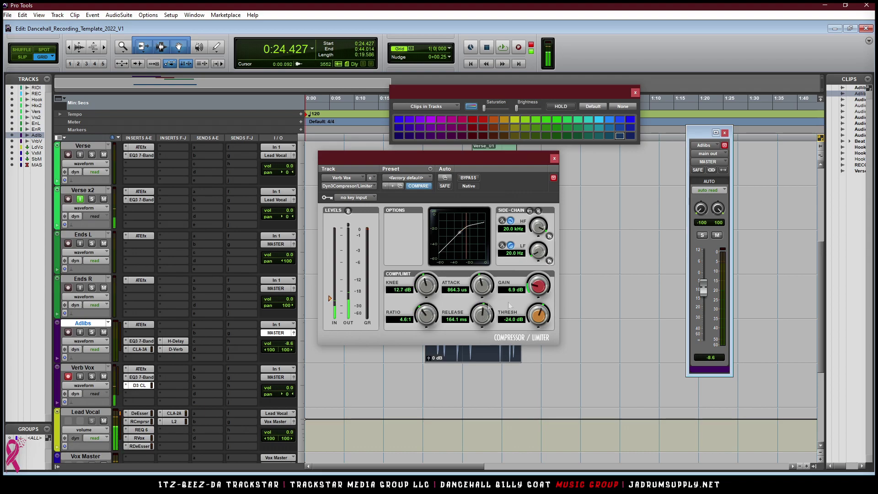
pyautogui.moveTo(541, 323); pyautogui.dragTo(544, 363)
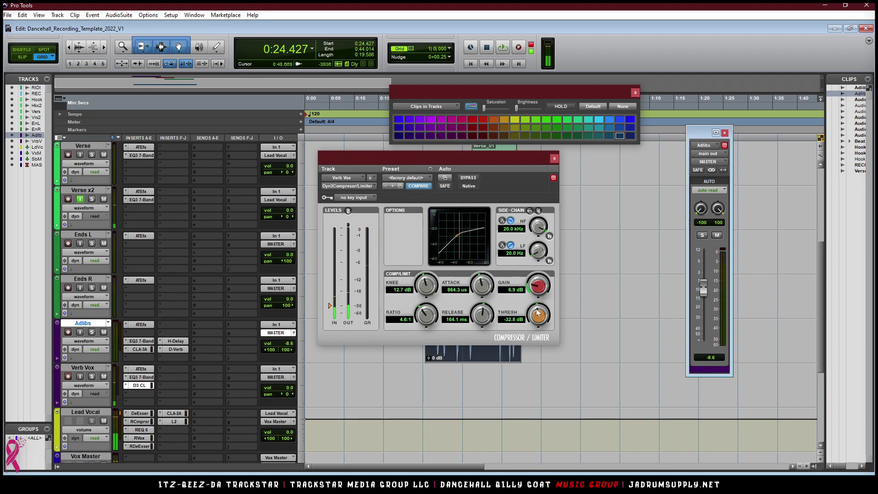
pyautogui.moveTo(537, 310); pyautogui.dragTo(536, 315)
pyautogui.moveTo(539, 323); pyautogui.dragTo(534, 280)
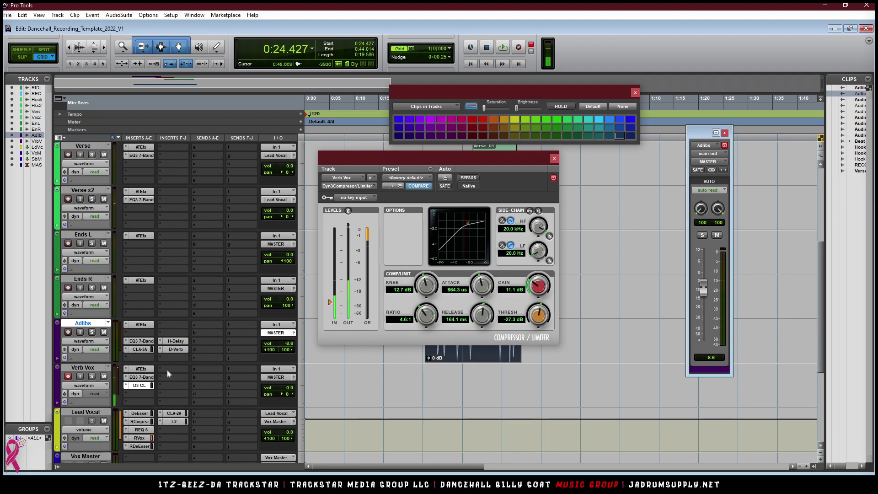
# - Insert the mono/stereo H-Delay on slot e of Verb Vox
pyautogui.click(142, 402)
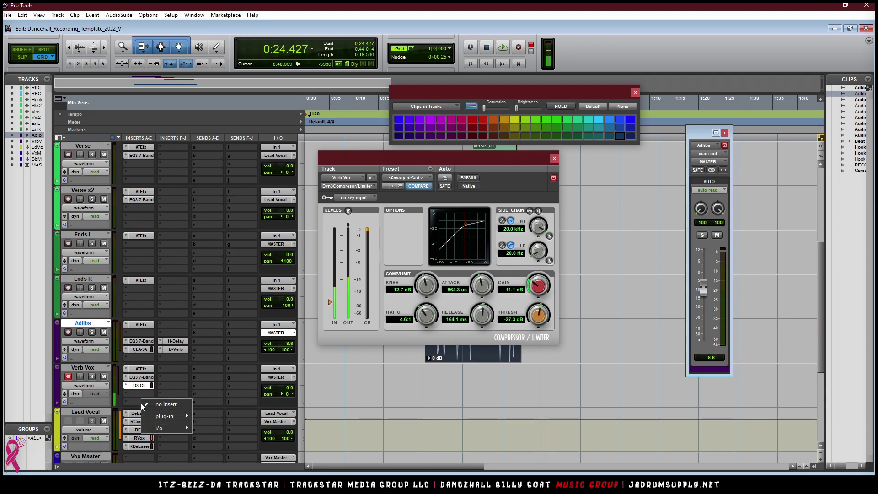
pyautogui.moveTo(179, 416)
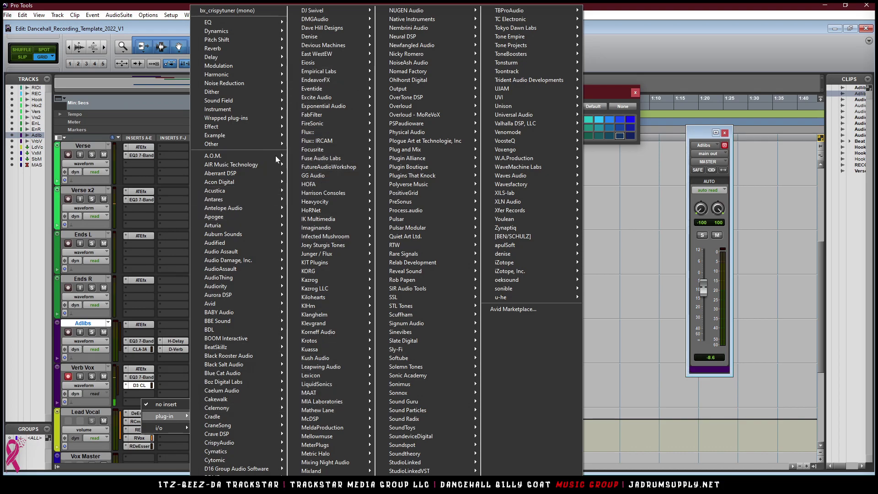
pyautogui.moveTo(238, 57)
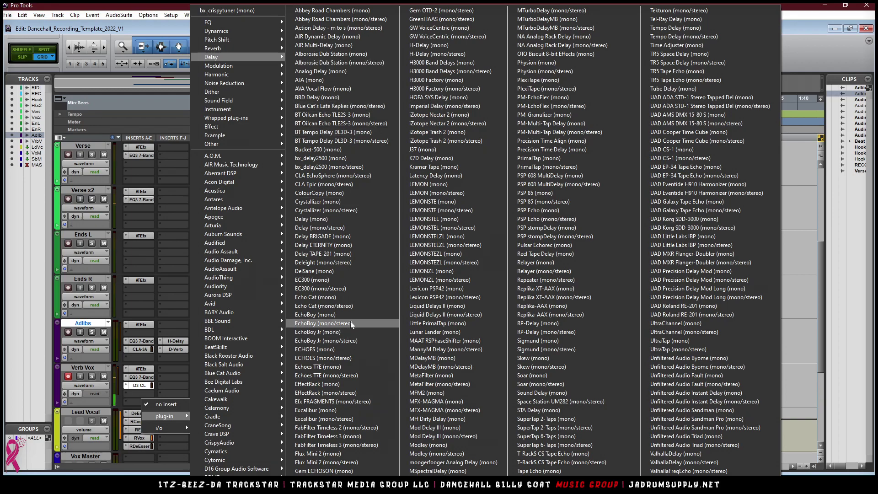
pyautogui.click(440, 46)
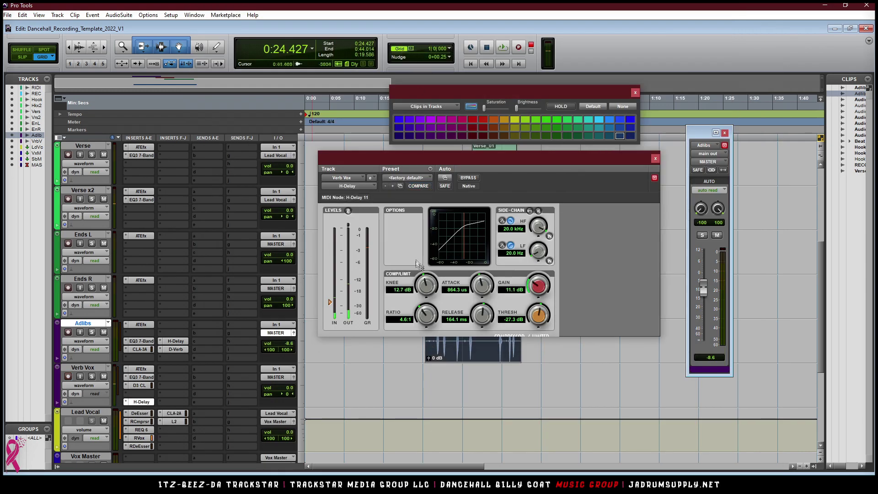
# - Enable ping-pong on the Verb Vox H-Delay, with a 1/4 delay time and dry/wet at 30
pyautogui.click(484, 224)
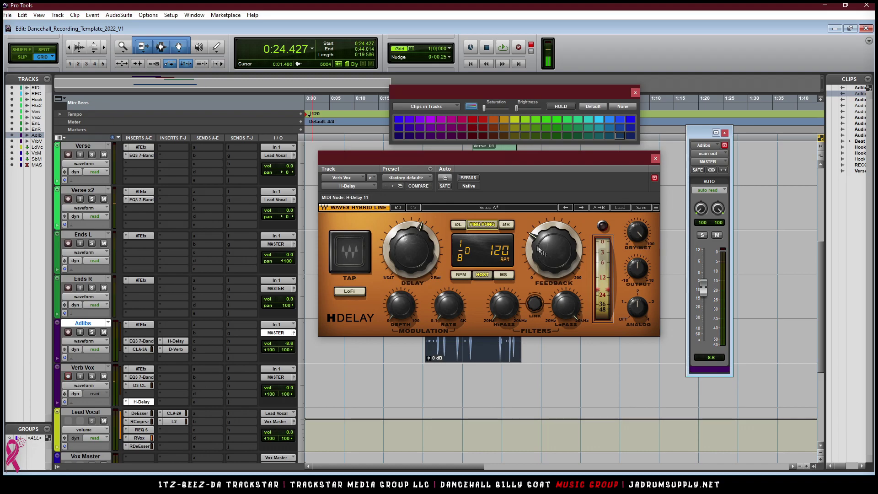
pyautogui.moveTo(410, 256); pyautogui.dragTo(410, 245)
pyautogui.click(638, 240)
pyautogui.write('3')
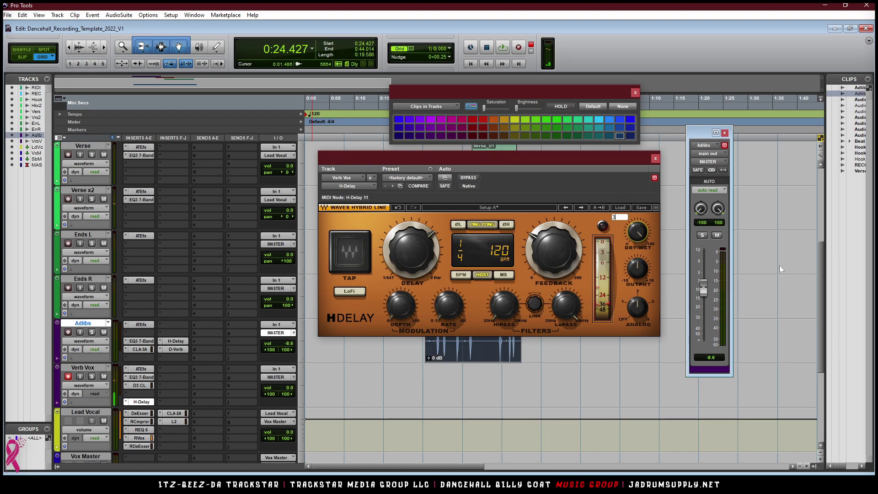
pyautogui.write('0')
pyautogui.press('Return')
# - Insert the stereo D-Verb on slot f of Verb Vox and set its mix to 55%
pyautogui.click(171, 370)
pyautogui.moveTo(227, 384)
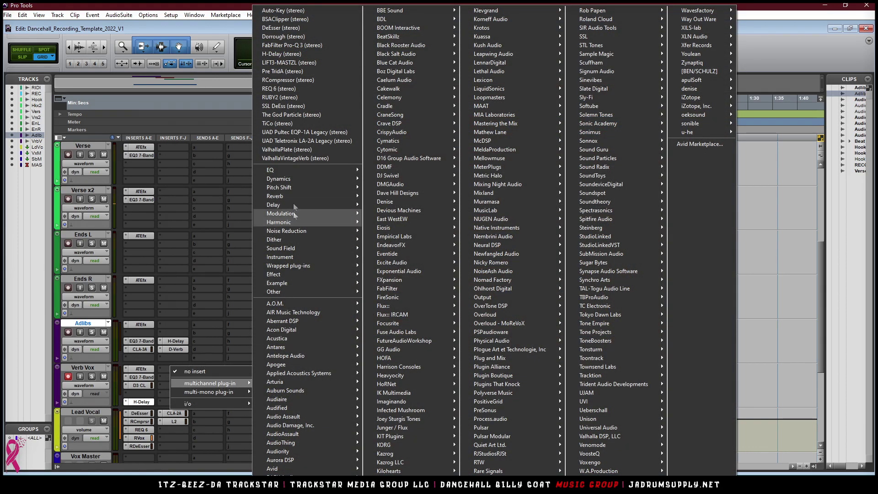
pyautogui.moveTo(314, 196)
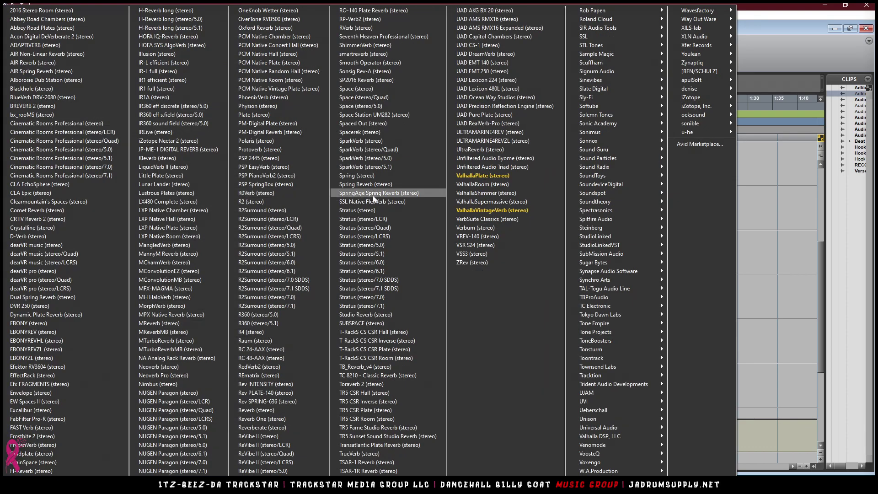
pyautogui.click(45, 236)
pyautogui.keyDown('alt'); pyautogui.click(329, 256); pyautogui.keyUp('alt')
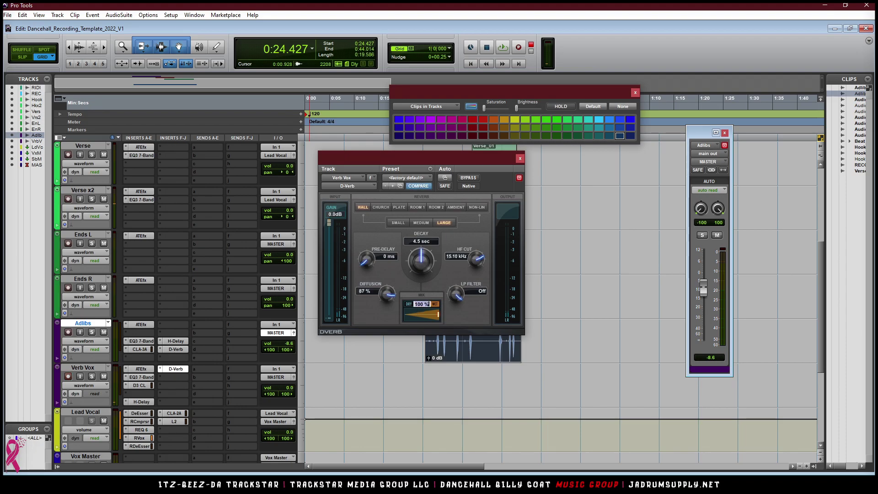
pyautogui.write('55')
pyautogui.press('Return')
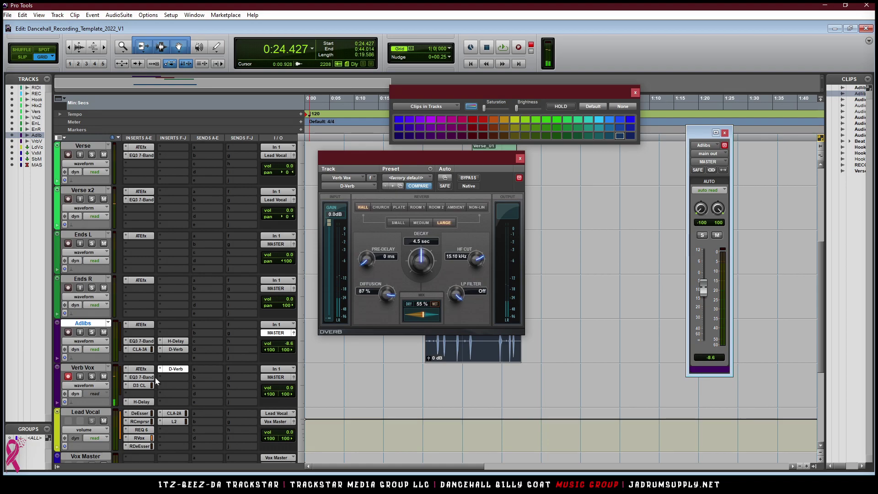
# - Set the dry/wet of the Verb Vox H-Delay to 15 and close its window
pyautogui.click(143, 402)
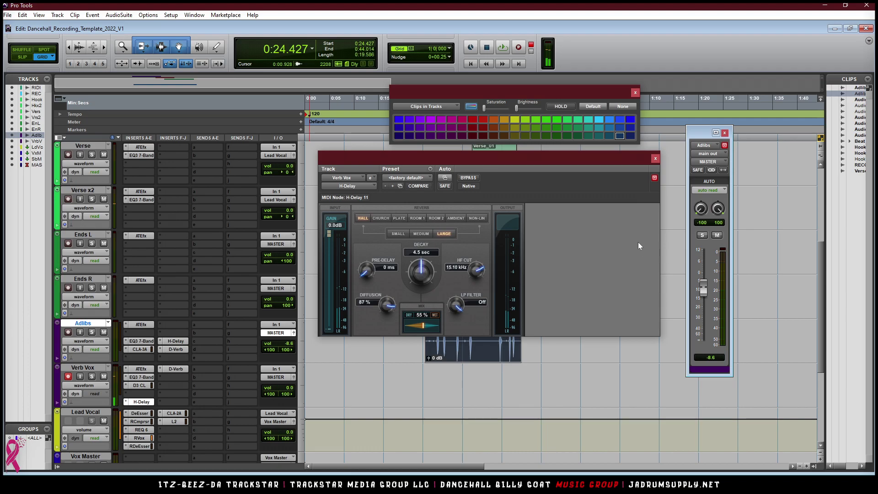
pyautogui.click(640, 271)
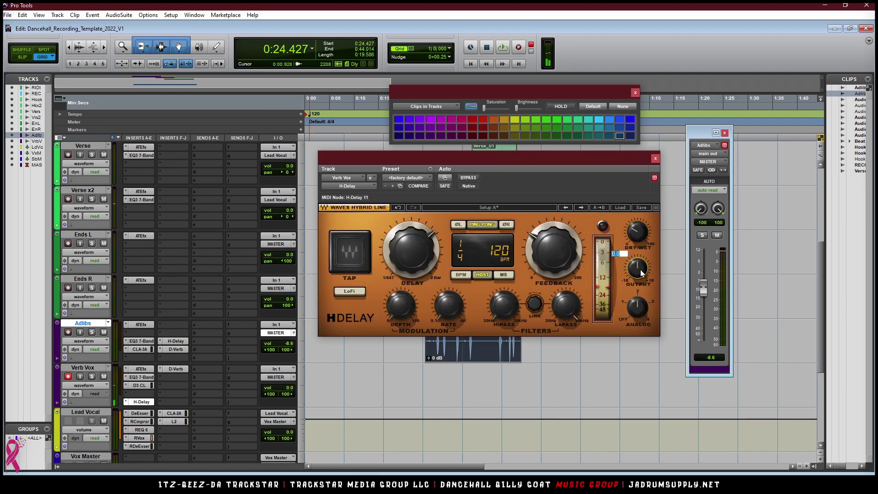
pyautogui.click(635, 236)
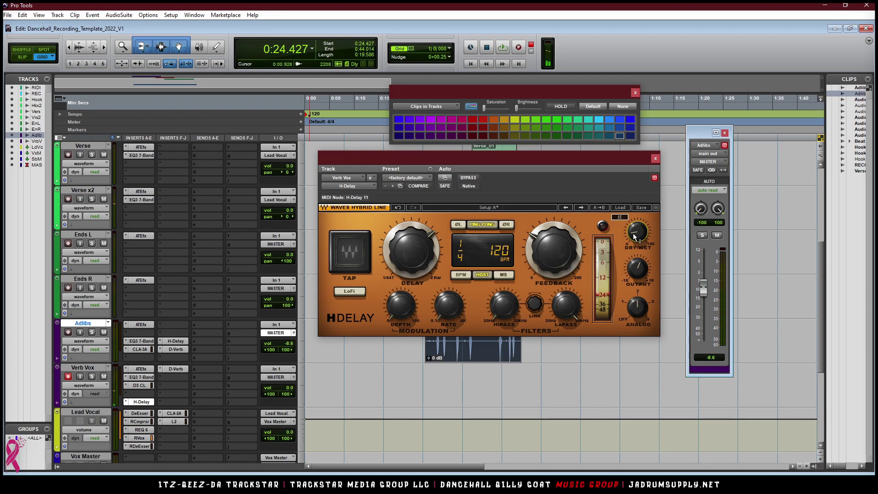
pyautogui.write('15')
pyautogui.press('Return')
pyautogui.click(655, 160)
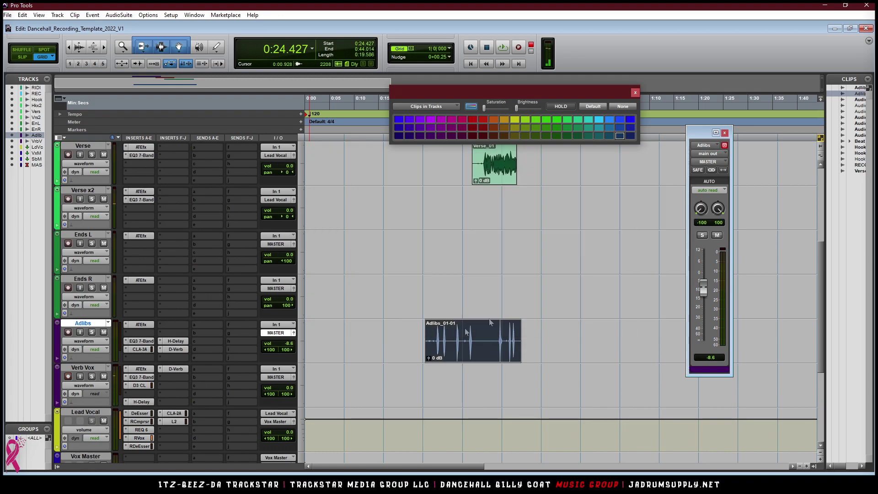
# - Set the mix of the Verb Vox D-Verb to 70%
pyautogui.click(174, 370)
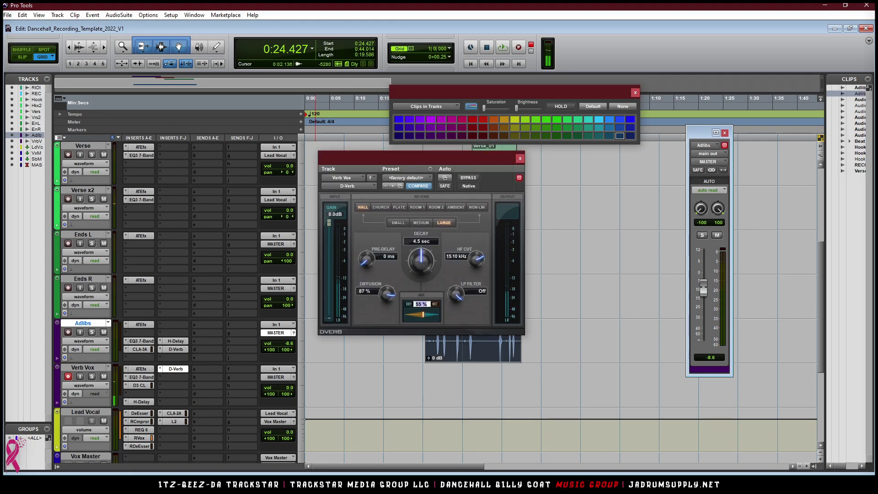
pyautogui.write('70')
pyautogui.press('Return')
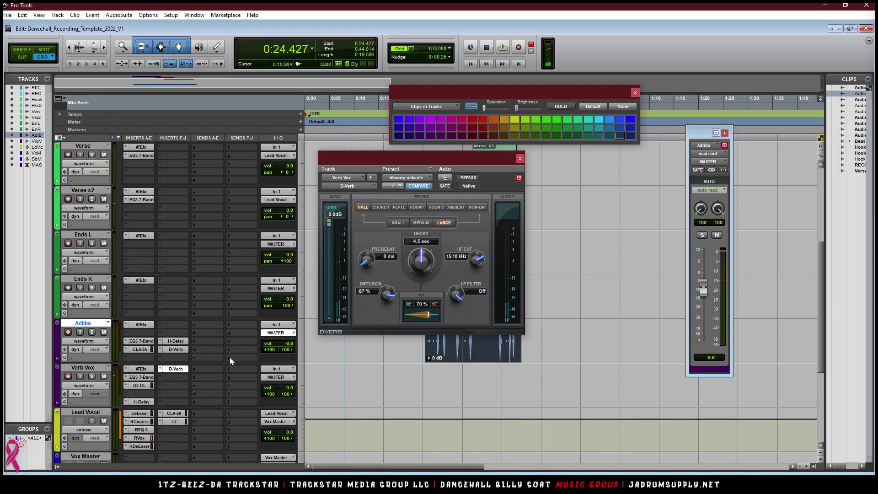
# - Play from 0:16 with input monitoring on for Verb Vox and punch in a test recording on that track
pyautogui.click(388, 350)
pyautogui.press('space')
pyautogui.click(80, 377)
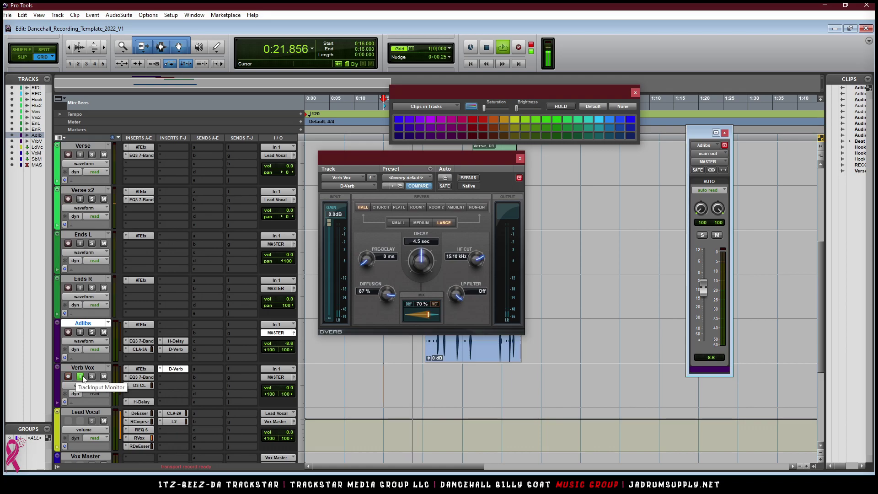
pyautogui.press('F12')
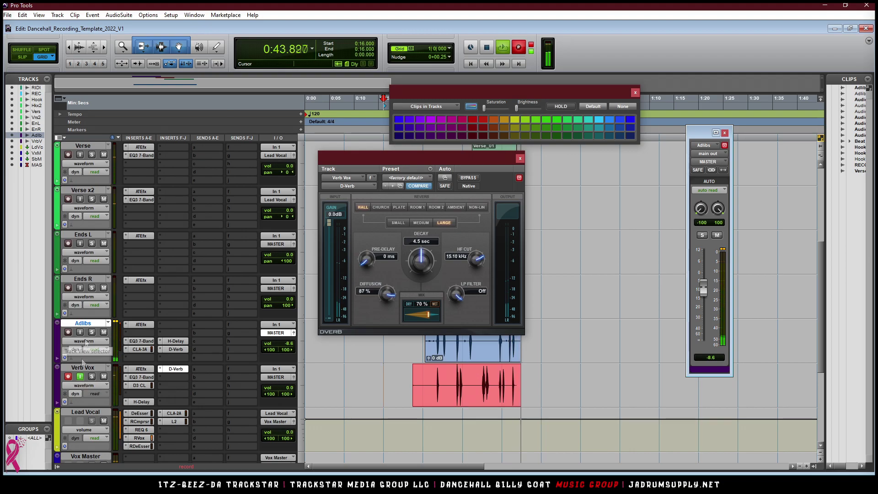
pyautogui.press('space')
# - Disarm and solo Verb Vox, and play its take from 0:24 with input monitoring enabled on Verse
pyautogui.click(424, 382)
pyautogui.click(68, 377)
pyautogui.click(91, 377)
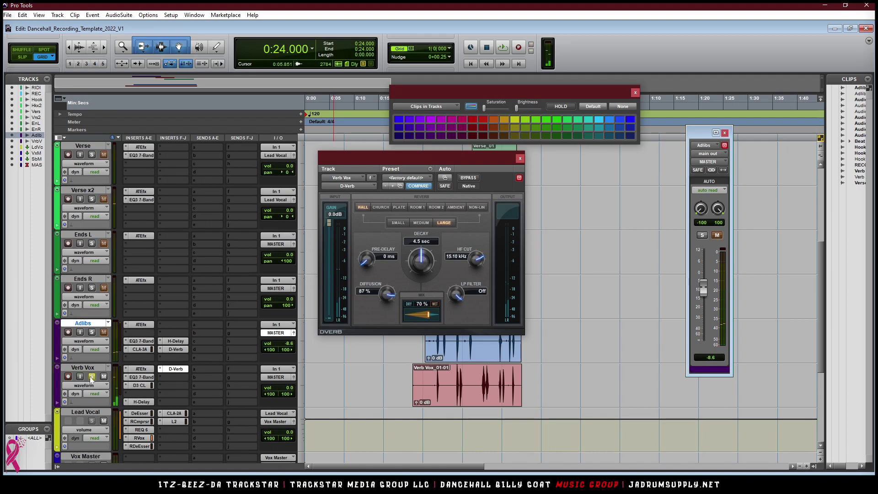
pyautogui.press('space')
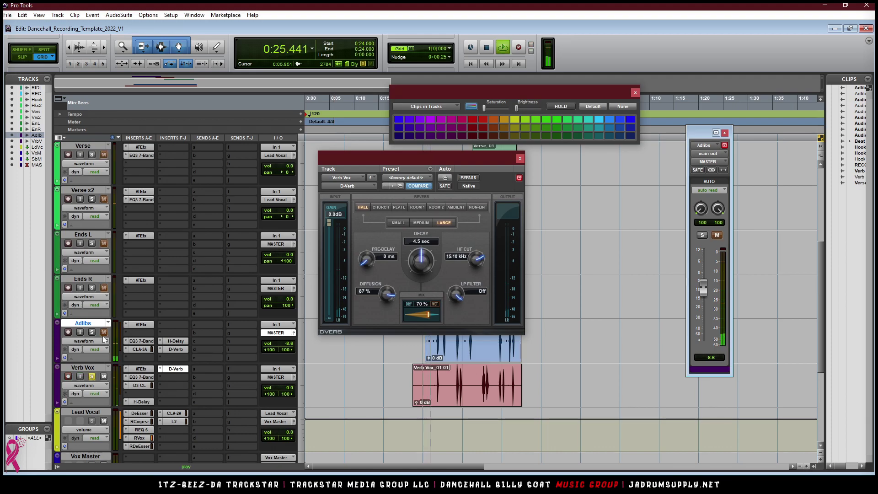
pyautogui.scroll(3, 120, 281)
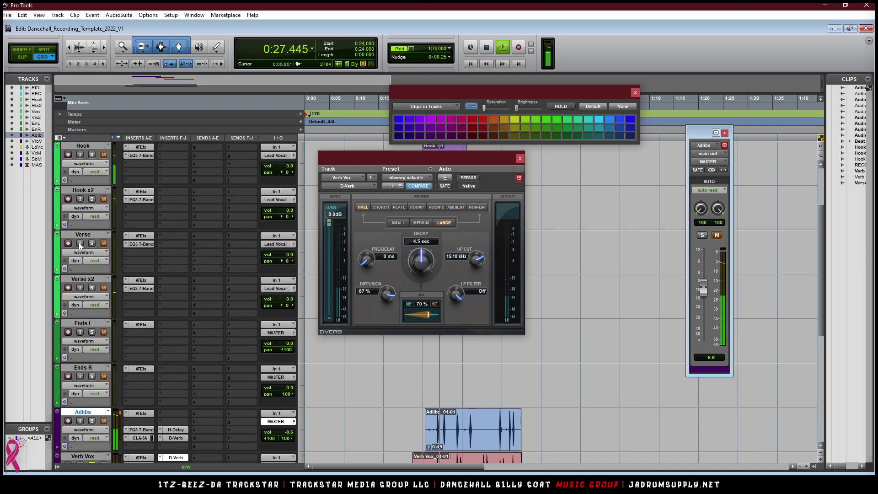
pyautogui.scroll(-1, 618, 372)
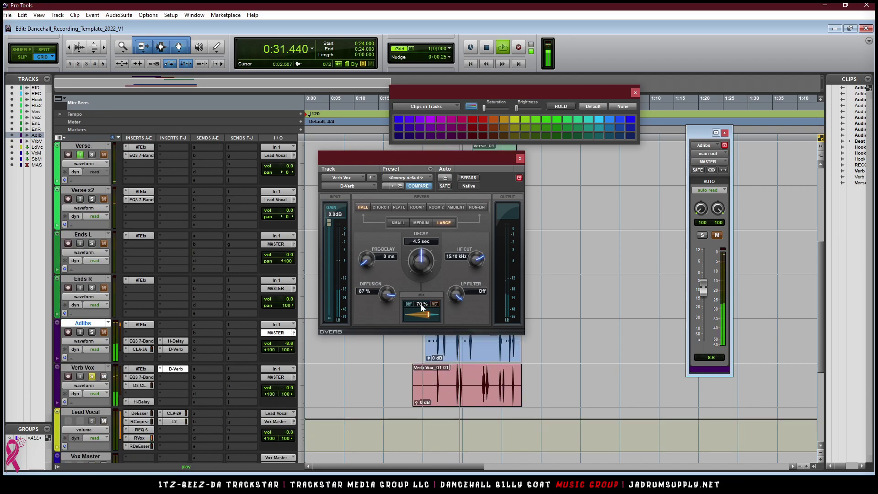
# - Raise the mix of the Verb Vox D-Verb to 80% and set its decay to 5.0 sec
pyautogui.scroll(10, 420, 306)
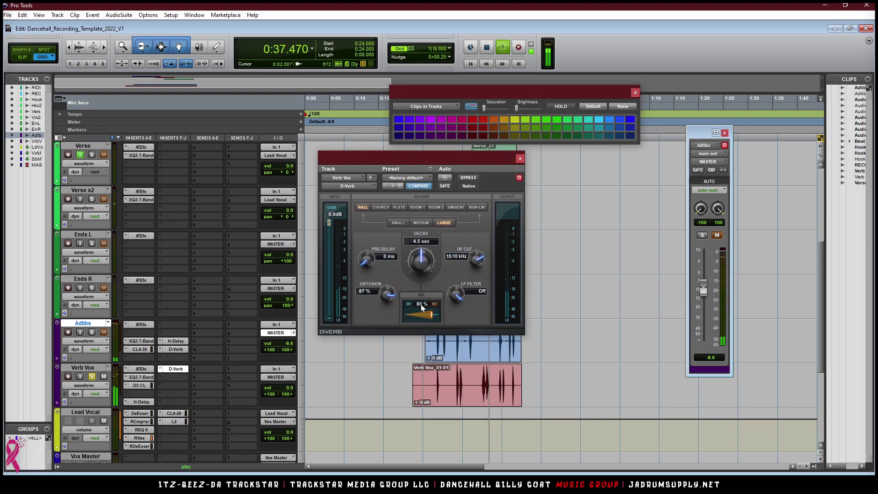
pyautogui.click(421, 242)
pyautogui.write('5')
pyautogui.press('Return')
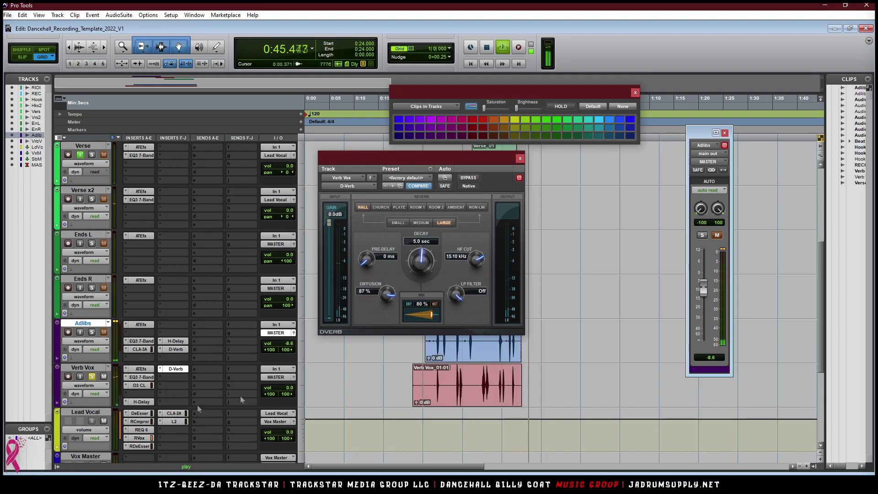
# - Stop playback, take Verb Vox out of solo and close its D-Verb window
pyautogui.press('space')
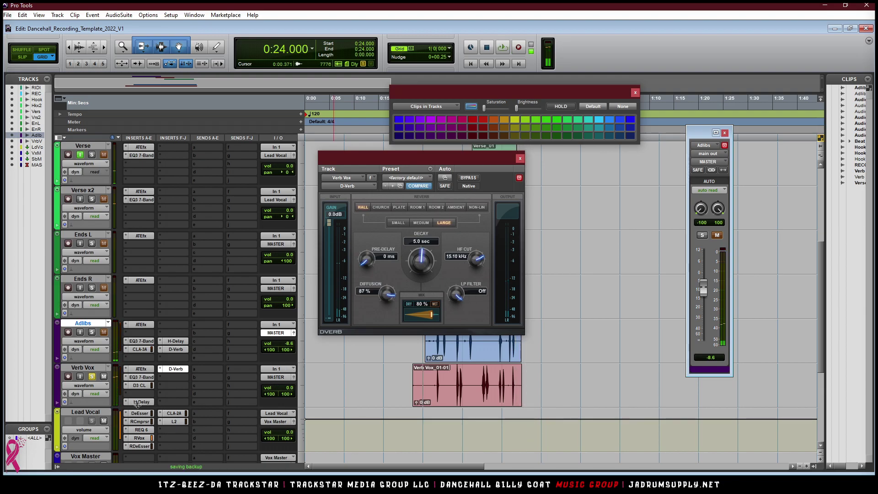
pyautogui.click(92, 376)
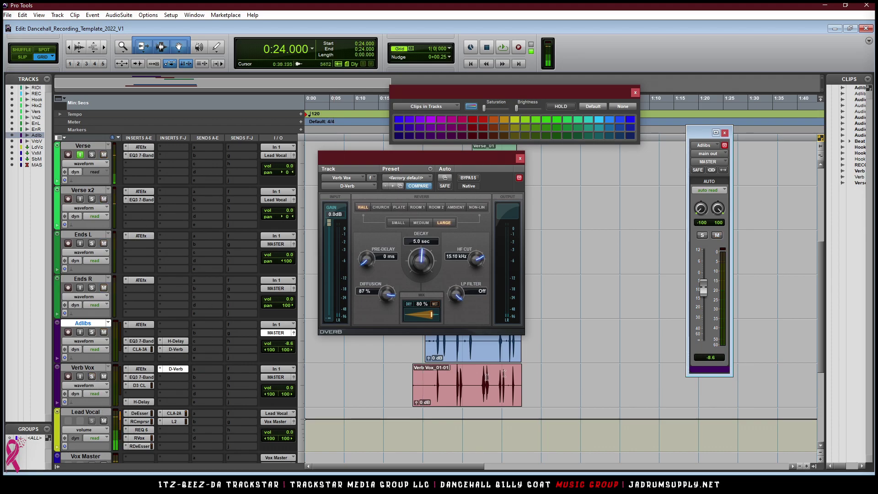
pyautogui.click(520, 159)
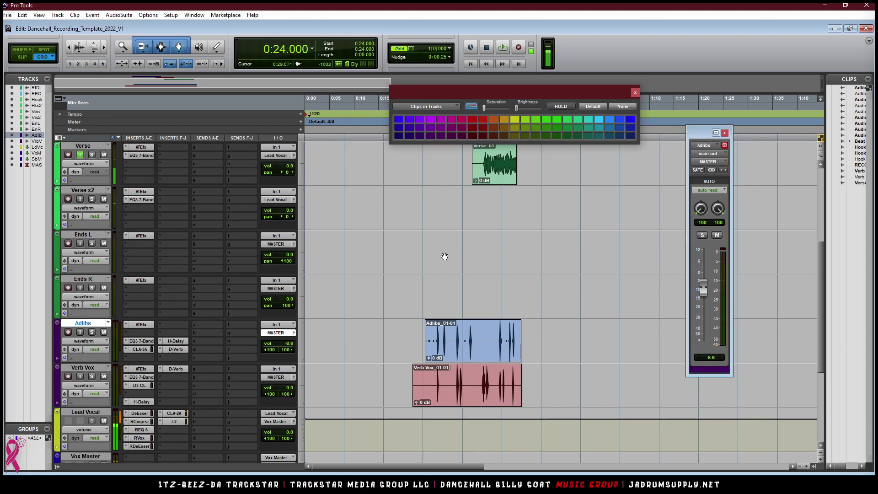
# - Record a short take on Verse from 0:24 and move its clip onto Verb Vox to audition it
pyautogui.scroll(1, 421, 200)
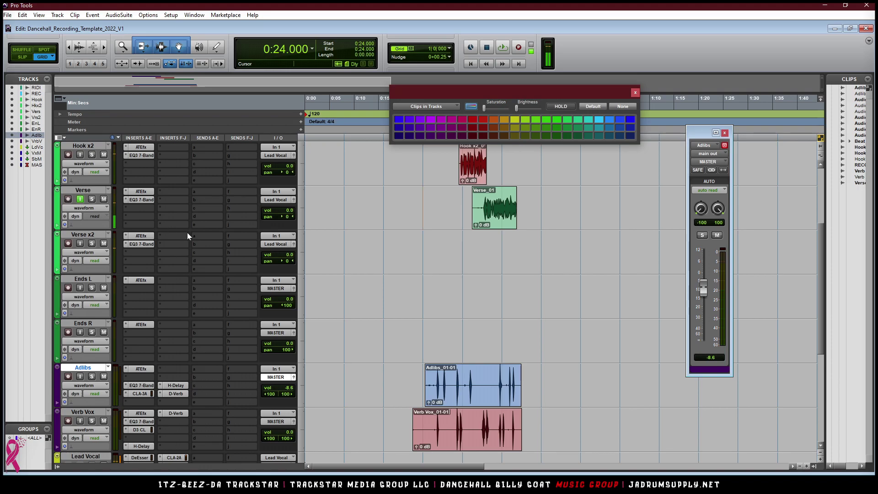
pyautogui.hotkey('ctrl', 'space')
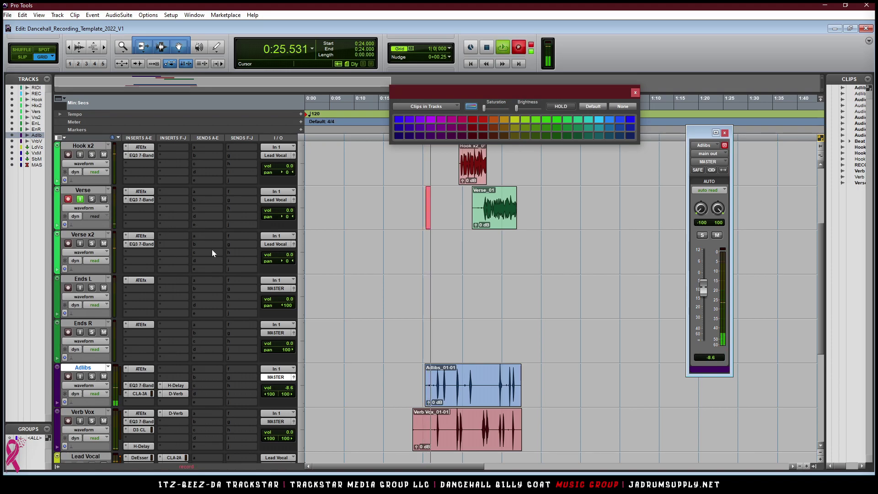
pyautogui.press('space')
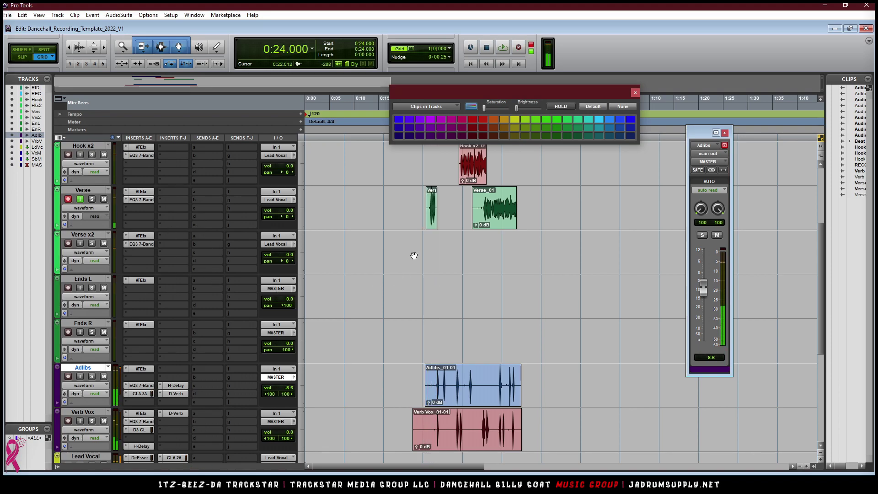
pyautogui.moveTo(432, 229); pyautogui.dragTo(440, 426)
pyautogui.press('space')
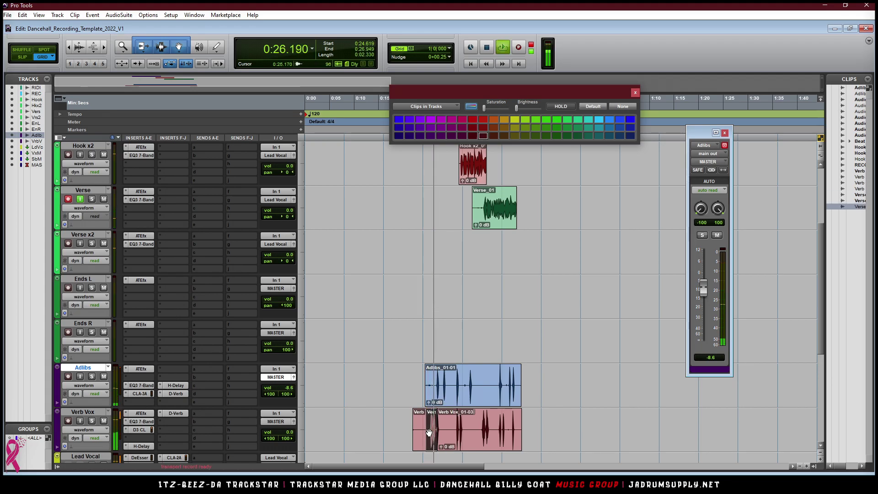
# - Undo the clip move to Verb Vox and the short Verse recording
pyautogui.hotkey('ctrl', 'z')
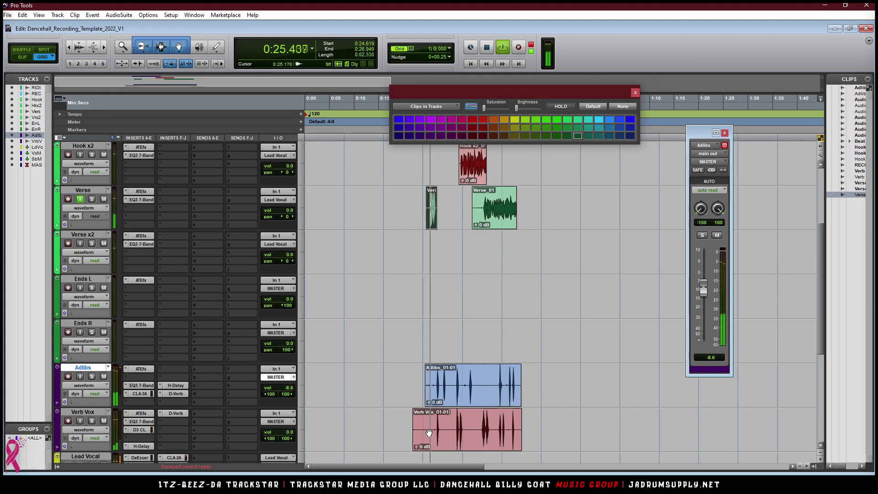
pyautogui.press('space')
pyautogui.hotkey('ctrl', 'z')
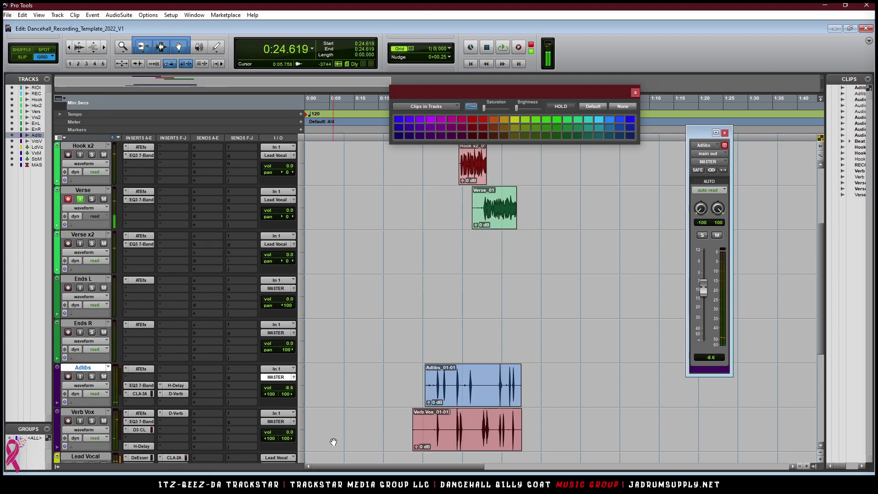
# - Shrink all track heights, delete the test clips from Hook through Verb Vox, and place the edit cursor at 0:16
pyautogui.scroll(3, 329, 359)
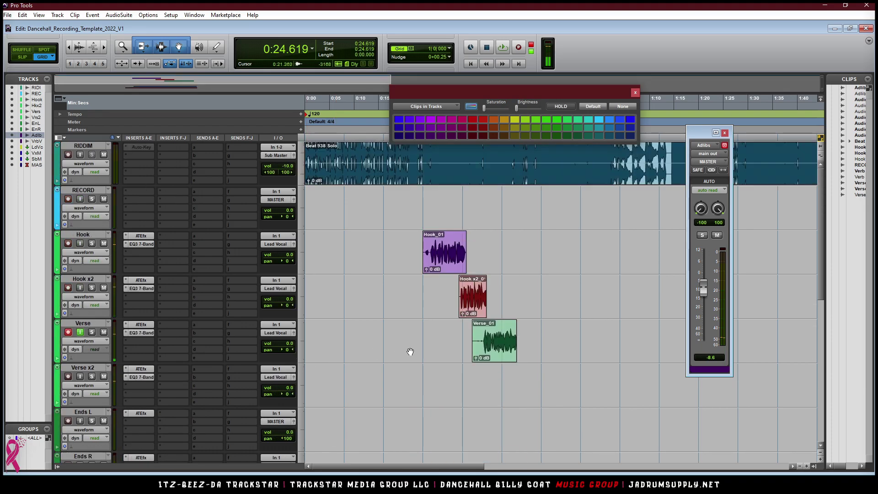
pyautogui.scroll(-2, 426, 313)
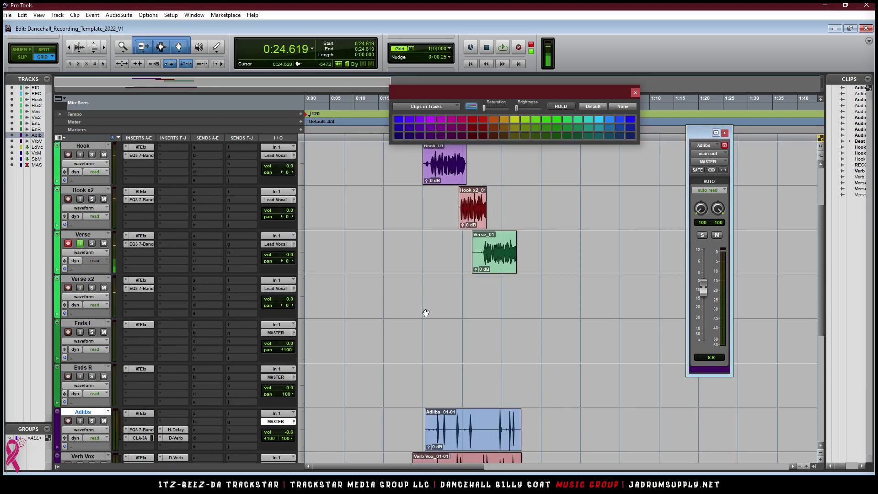
pyautogui.press('alt+super+Down')
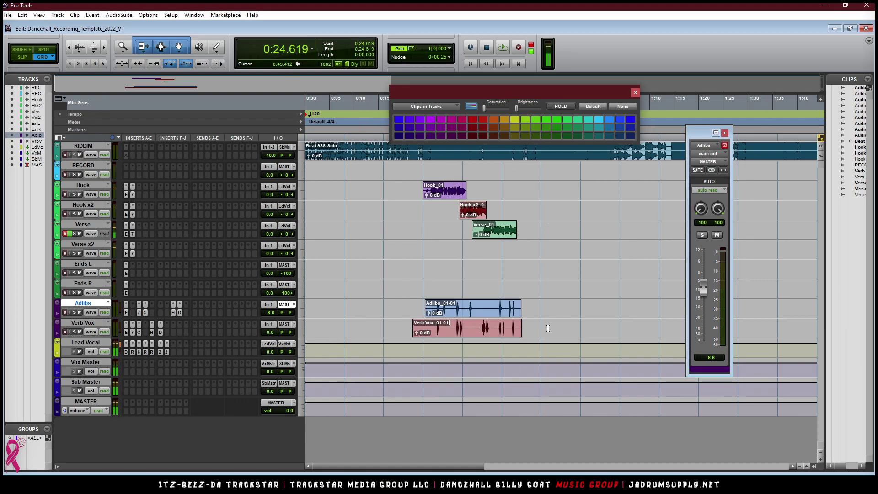
pyautogui.moveTo(544, 325); pyautogui.dragTo(394, 192)
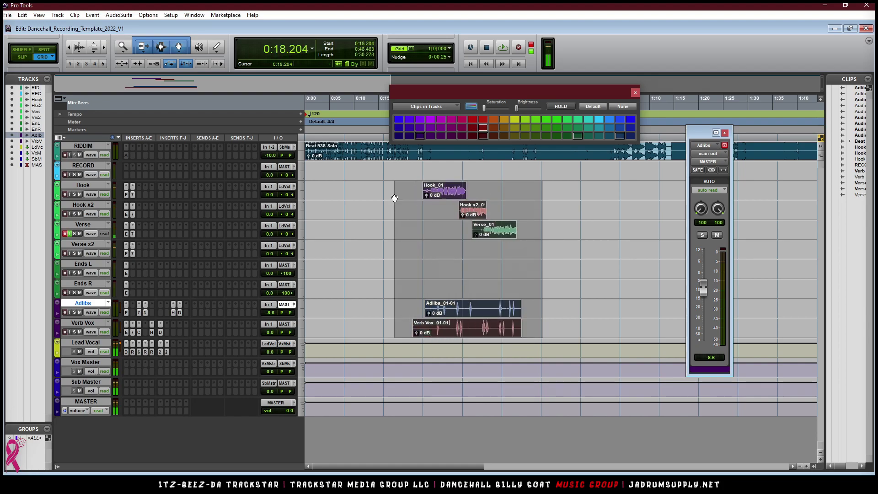
pyautogui.press('Delete')
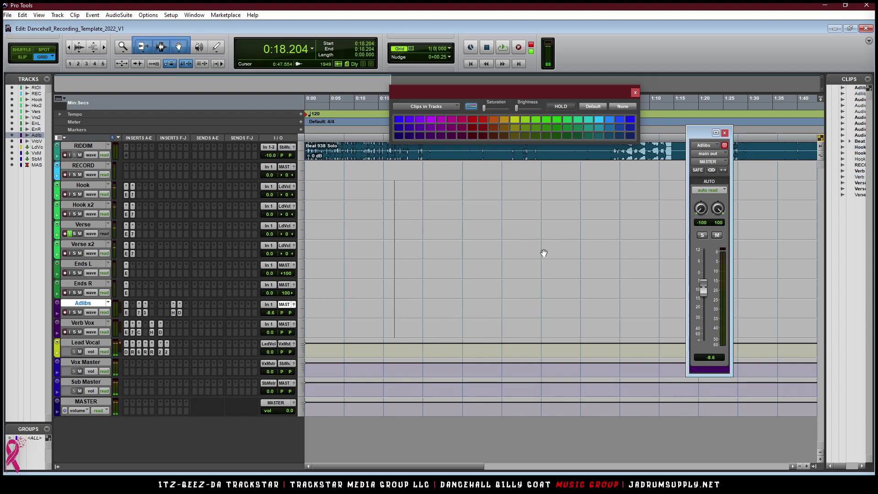
pyautogui.click(382, 189)
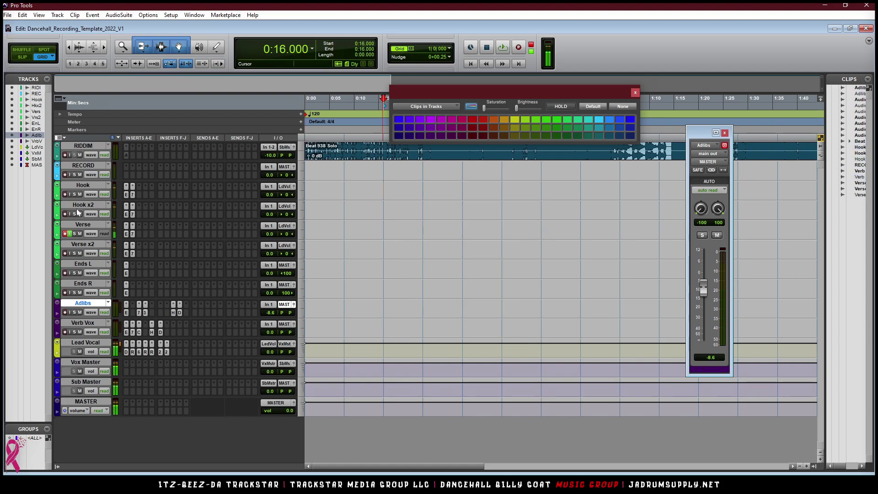
# - Add a send from Lead Vocal to a new stereo Aux Input track named ROOM
pyautogui.click(69, 233)
pyautogui.click(194, 351)
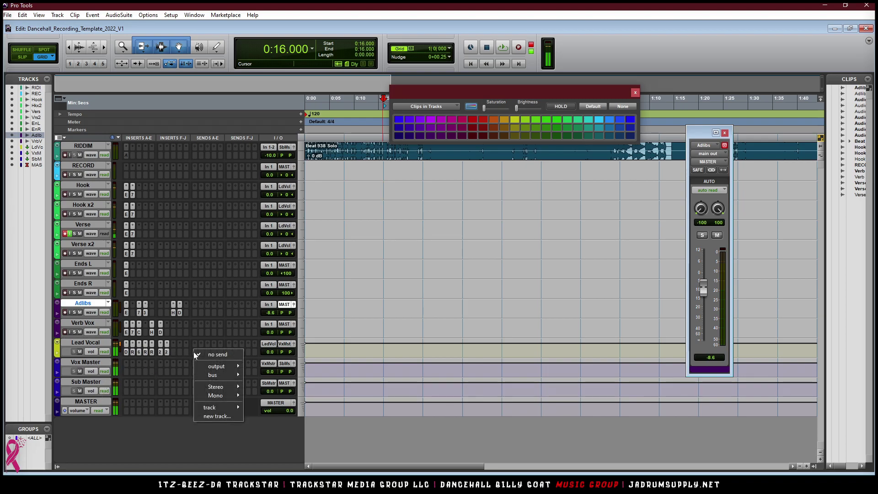
pyautogui.moveTo(233, 409)
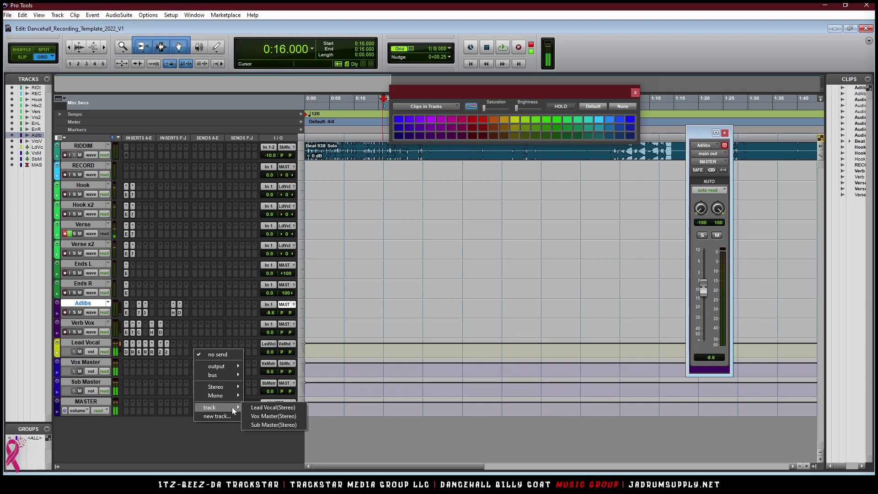
pyautogui.click(192, 430)
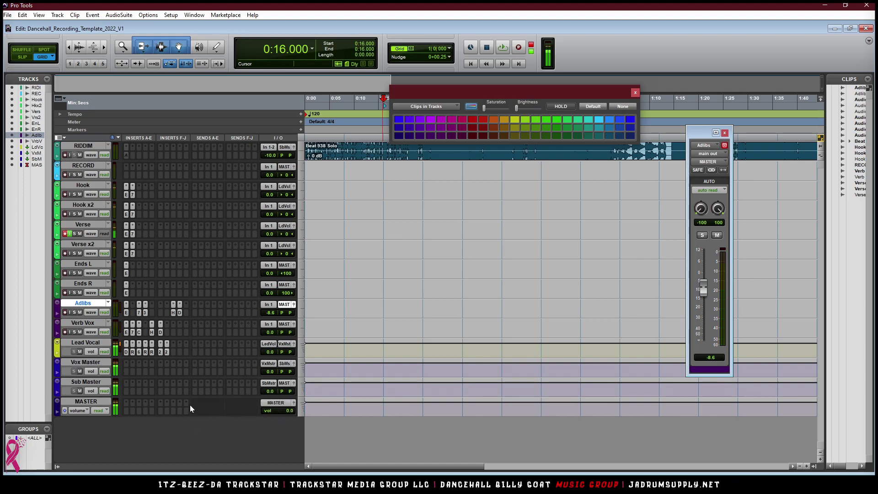
pyautogui.click(196, 350)
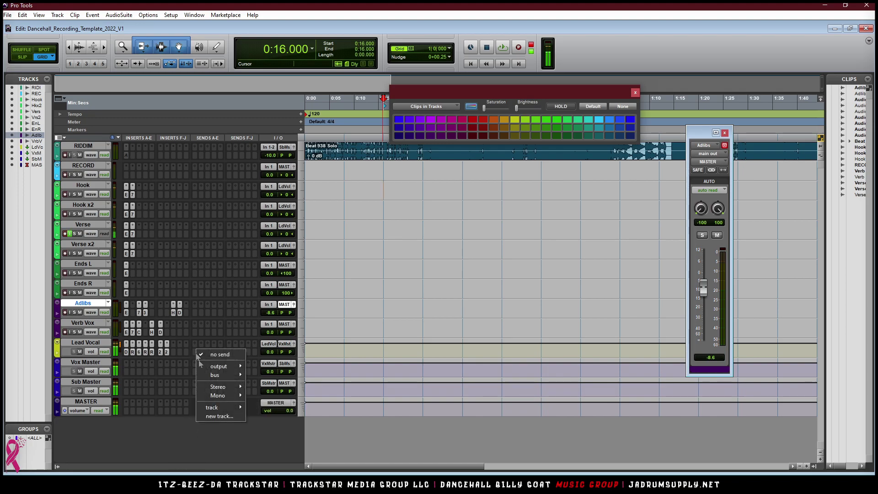
pyautogui.click(226, 413)
pyautogui.write('ROOM')
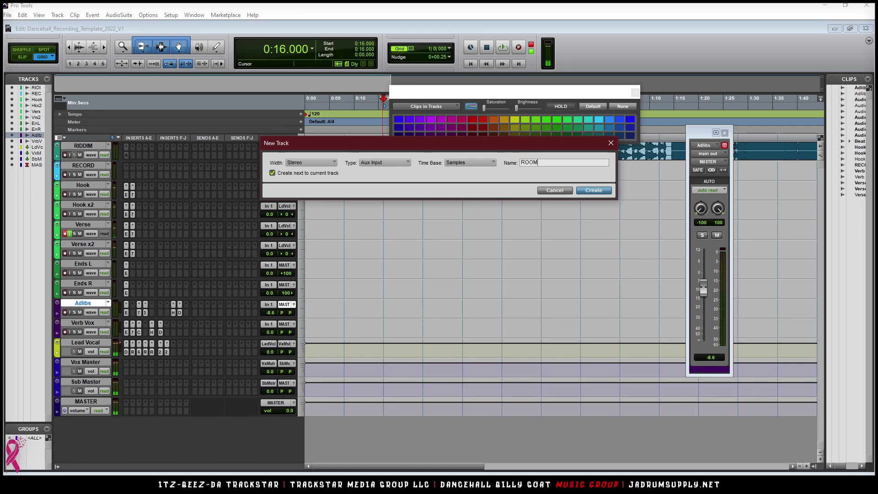
pyautogui.press('Return')
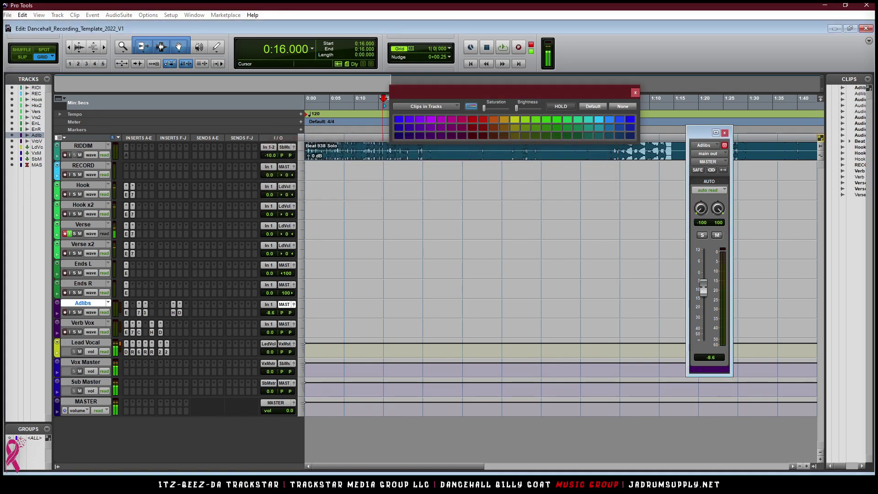
# - Add a second Lead Vocal send to a new stereo Aux Input track named PLATE
pyautogui.click(201, 352)
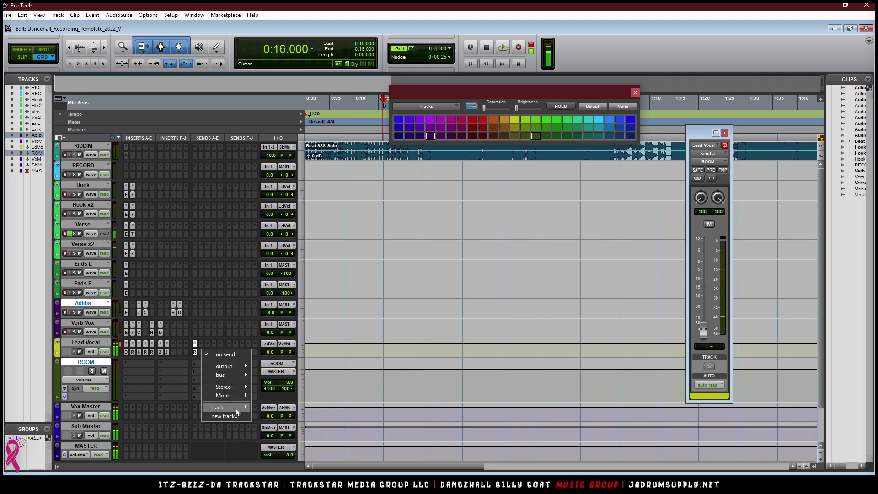
pyautogui.click(228, 415)
pyautogui.write('PLA')
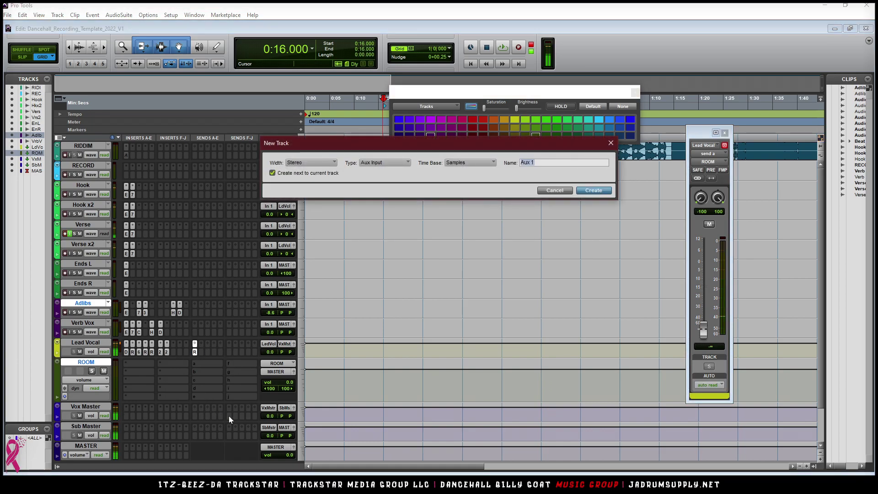
pyautogui.write('TE')
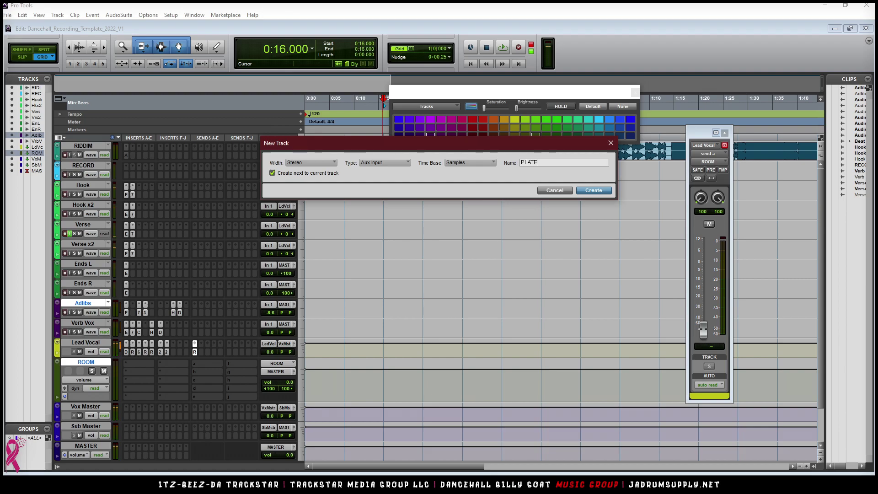
pyautogui.press('Return')
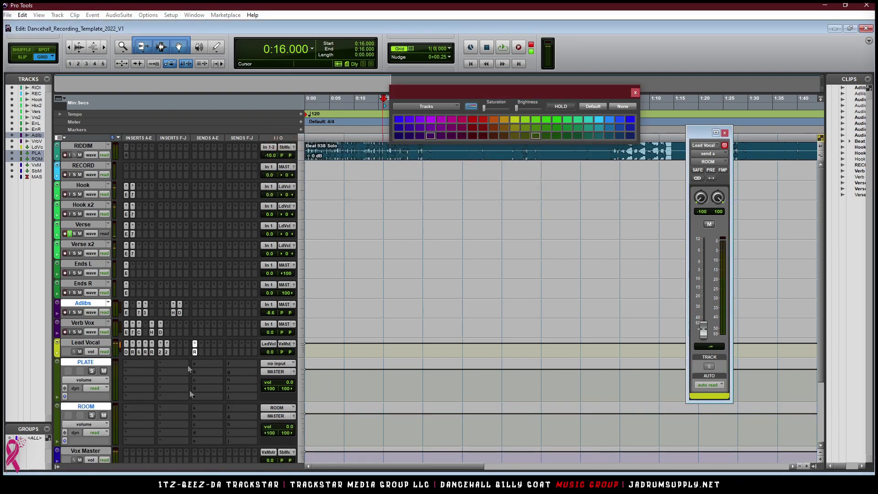
# - Add a third Lead Vocal send to a new stereo Aux Input track named 8TH
pyautogui.click(207, 351)
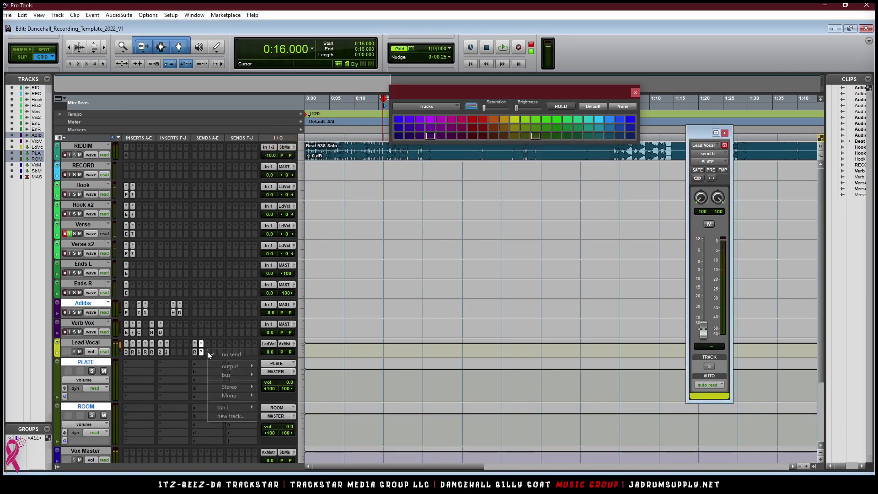
pyautogui.click(243, 415)
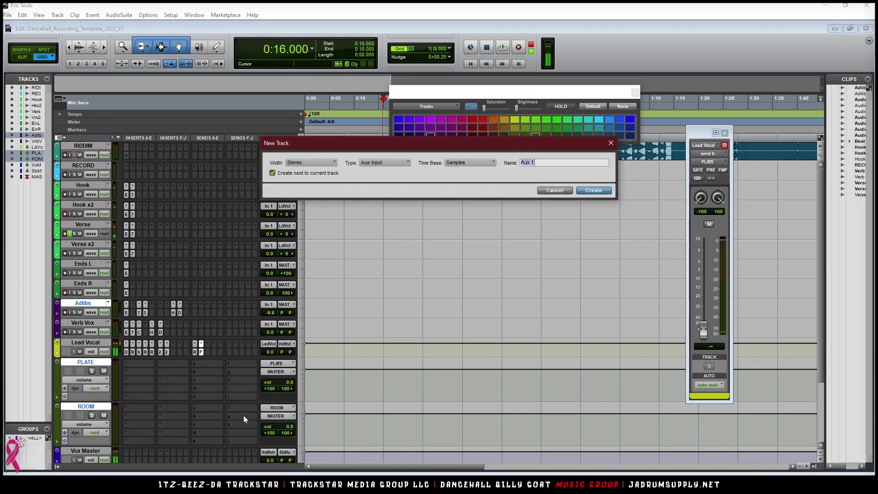
pyautogui.write('8tH')
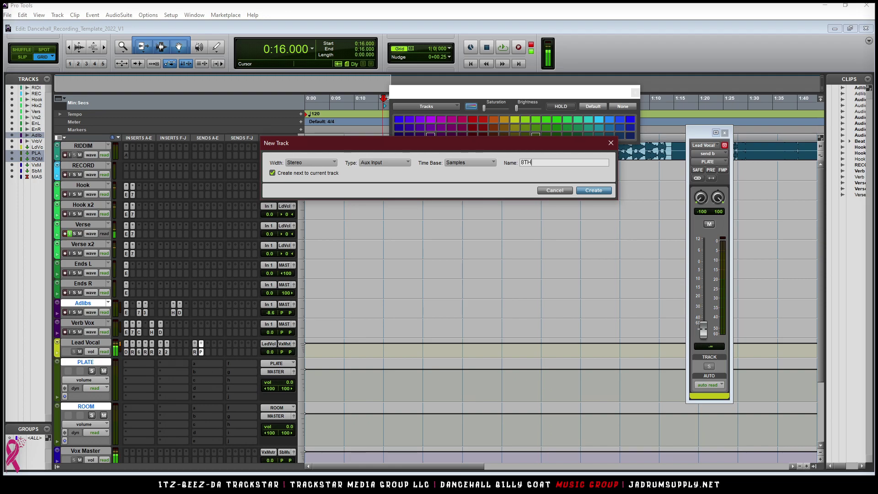
pyautogui.press('Return')
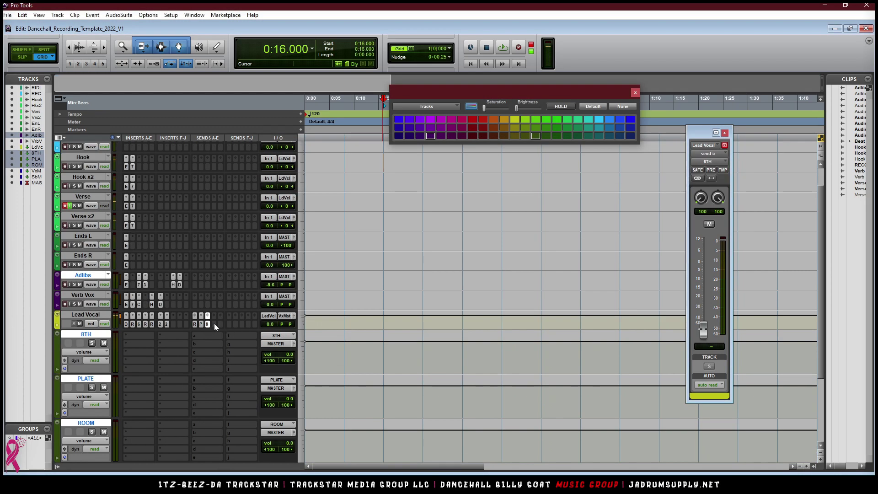
# - Add a fourth Lead Vocal send to a new stereo Aux Input track named QUATER
pyautogui.click(215, 324)
pyautogui.click(240, 389)
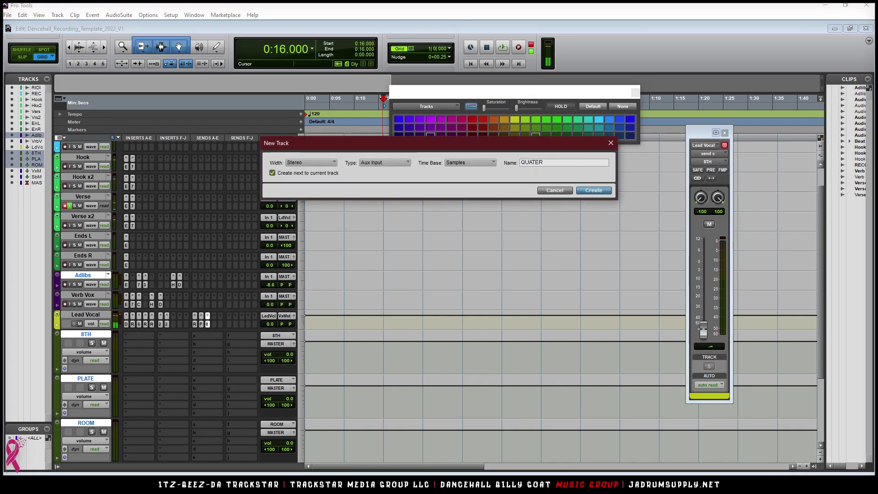
pyautogui.press('Return')
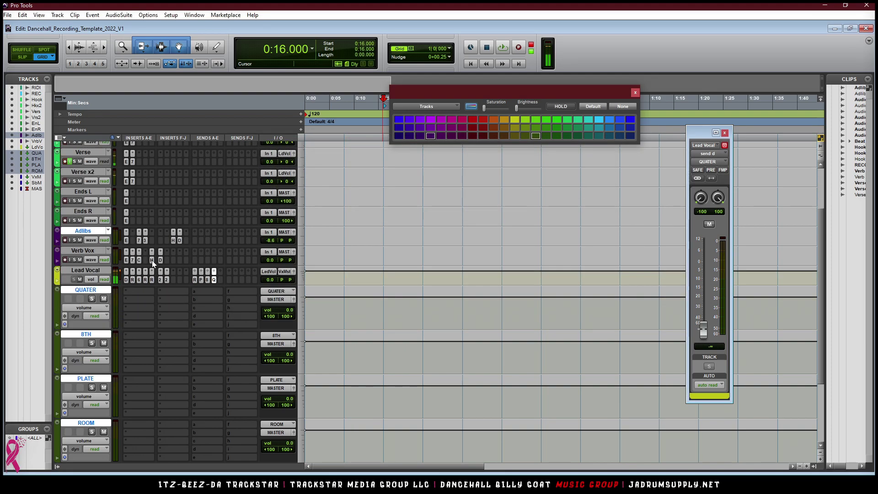
# - Insert the stereo multichannel H-Delay plug-in in the first insert slot of the QUATER track
pyautogui.moveTo(132, 291); pyautogui.dragTo(132, 291)
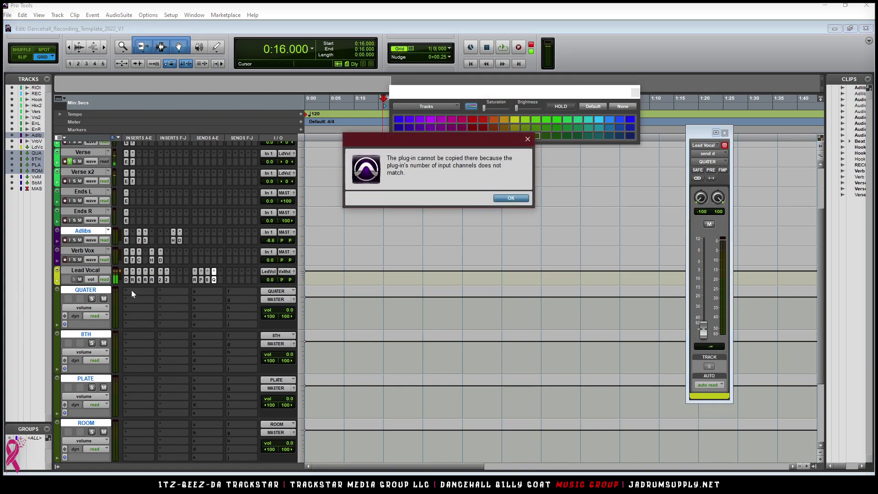
pyautogui.press('Return')
pyautogui.click(131, 292)
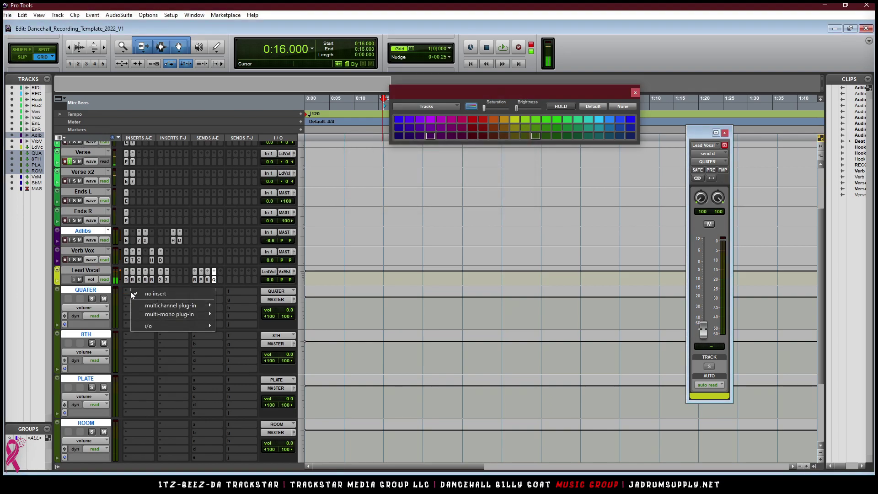
pyautogui.moveTo(180, 305)
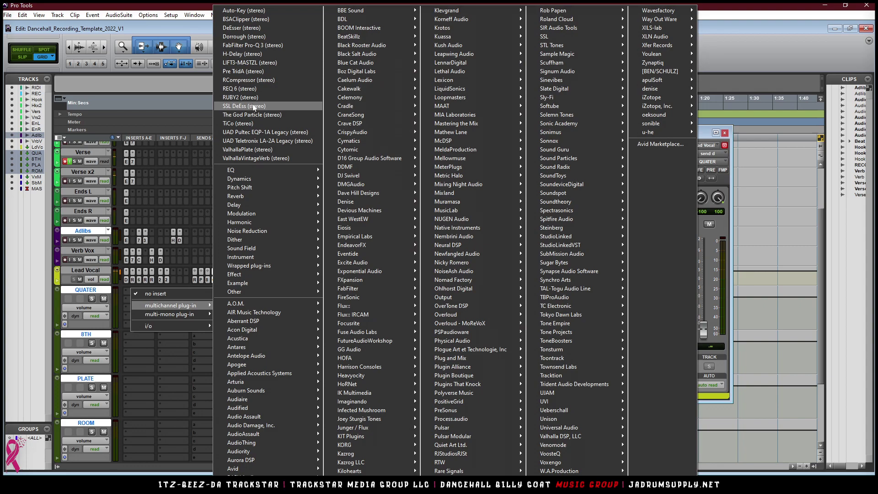
pyautogui.click(242, 54)
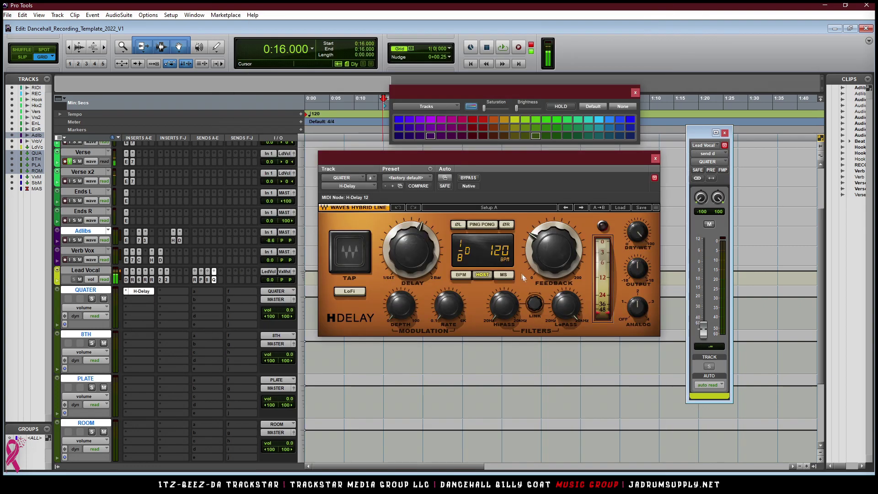
# - Adjust the H-Delay feedback, set its delay time to 1/4, and raise the Lead Vocal send to QUATER to -18.5 dB
pyautogui.click(558, 259)
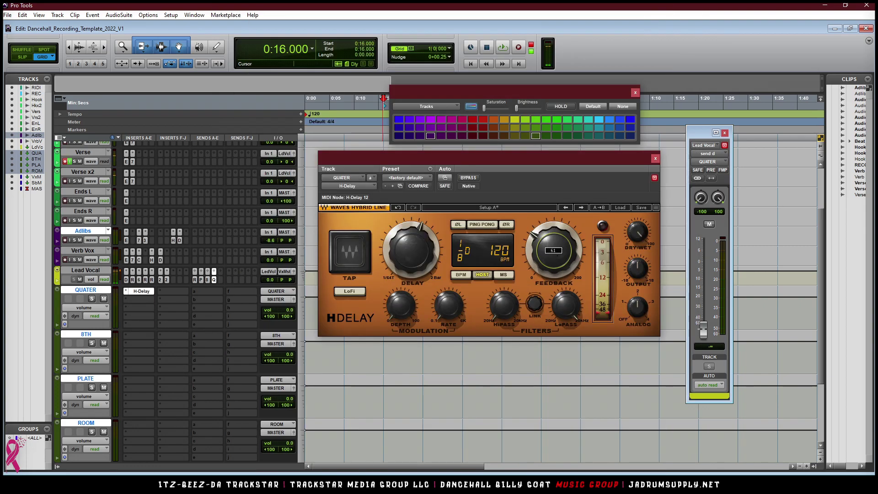
pyautogui.press('Return')
pyautogui.scroll(2, 417, 257)
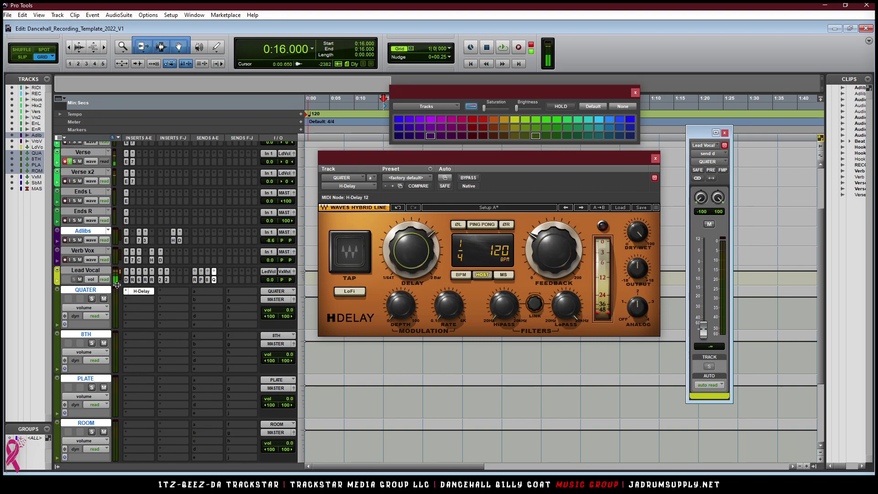
pyautogui.moveTo(703, 325); pyautogui.dragTo(703, 295)
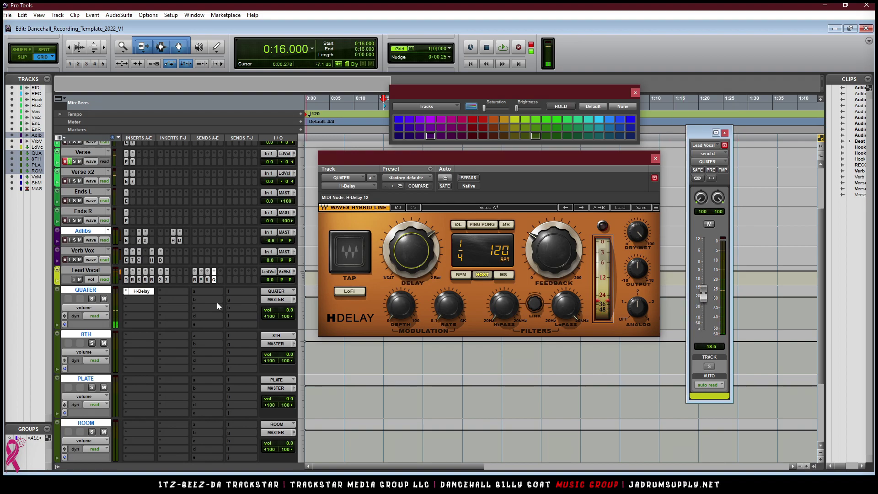
# - Play from 0:16 to audition the QUATER delay on the monitored vocal, toggling the plug-in bypass to compare, and stop playback
pyautogui.press('space')
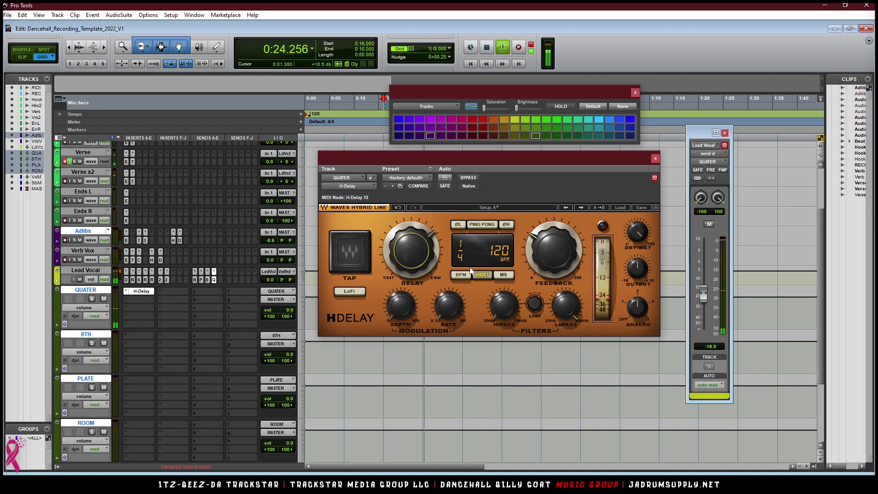
pyautogui.click(470, 178)
pyautogui.click(470, 179)
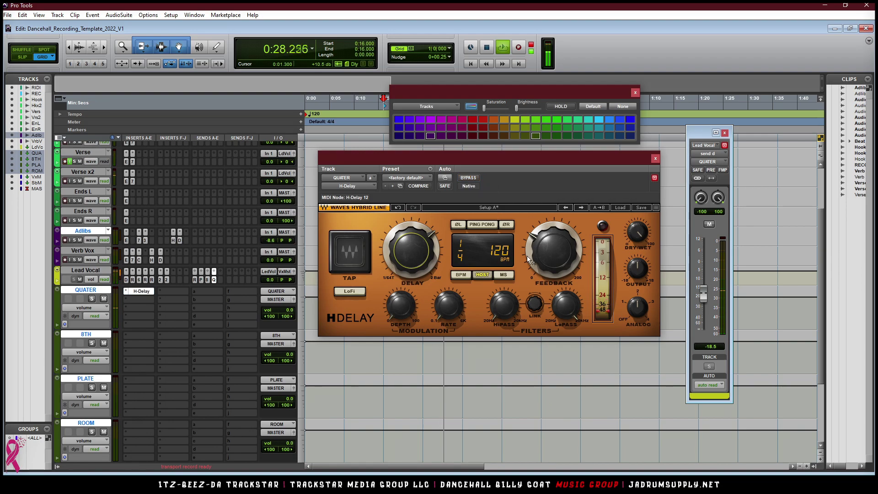
pyautogui.moveTo(559, 261)
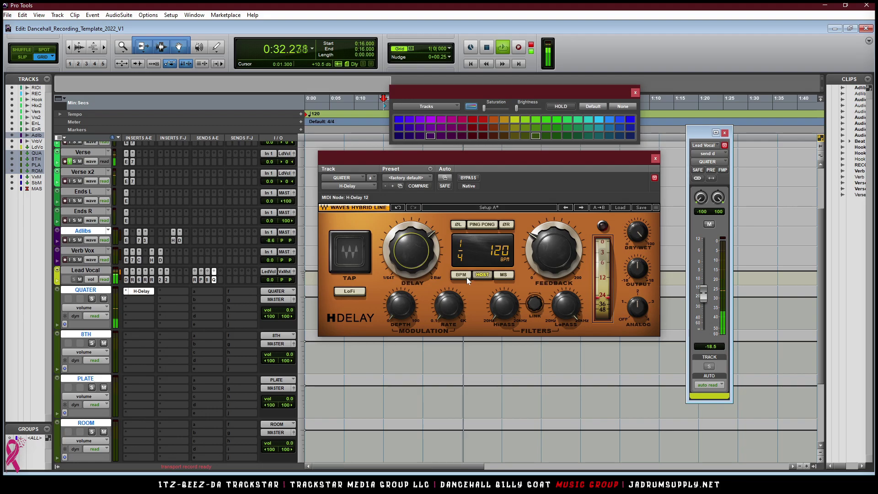
pyautogui.moveTo(517, 167); pyautogui.dragTo(530, 214)
pyautogui.scroll(3, 353, 181)
pyautogui.scroll(1, 352, 182)
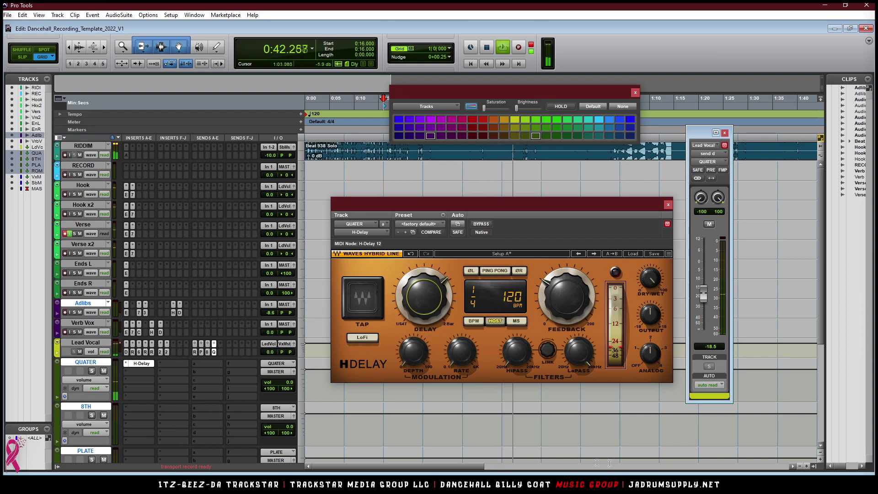
pyautogui.press('space')
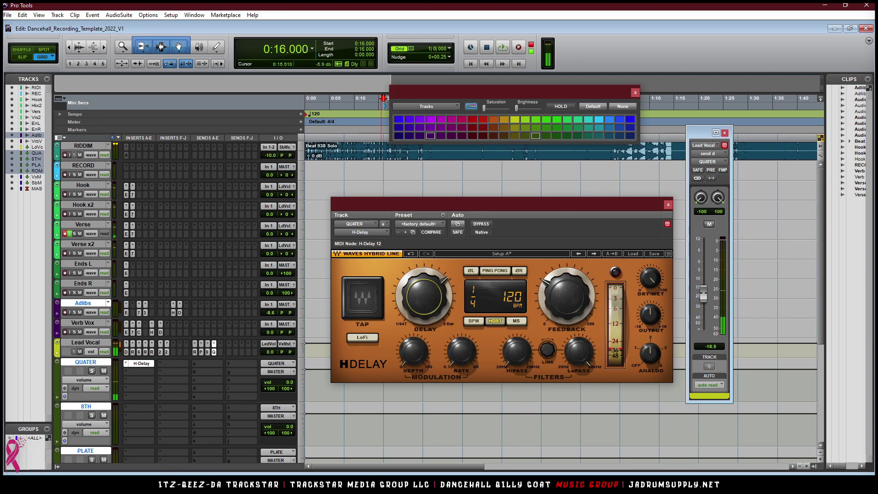
# - Bring up the A.S.A.P folder in File Explorer, launch VirtualDJ and select the Beat 938 Solo file
pyautogui.click(294, 485)
pyautogui.click(342, 441)
pyautogui.click(244, 442)
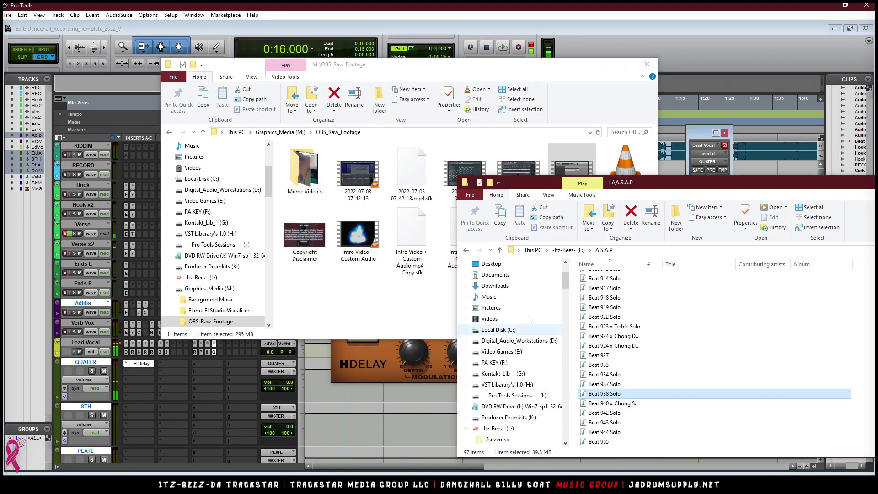
pyautogui.moveTo(576, 183); pyautogui.dragTo(474, 105)
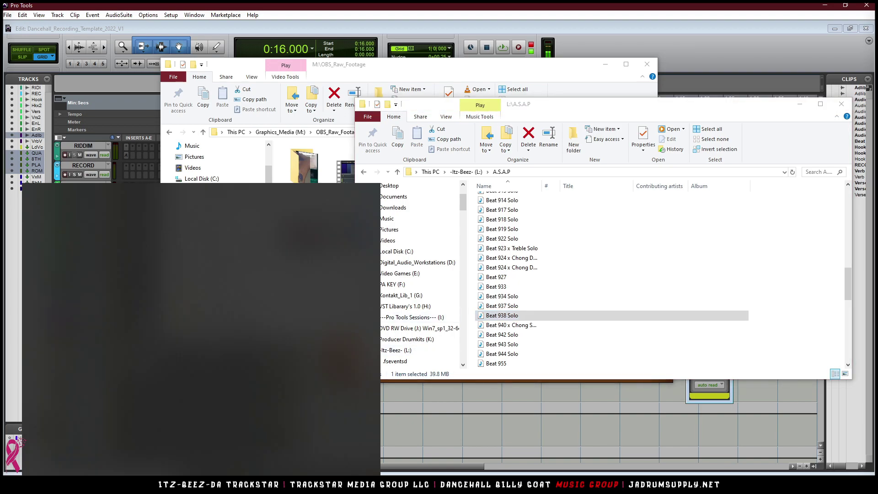
pyautogui.write('z')
pyautogui.press('BackSpace')
pyautogui.write('v')
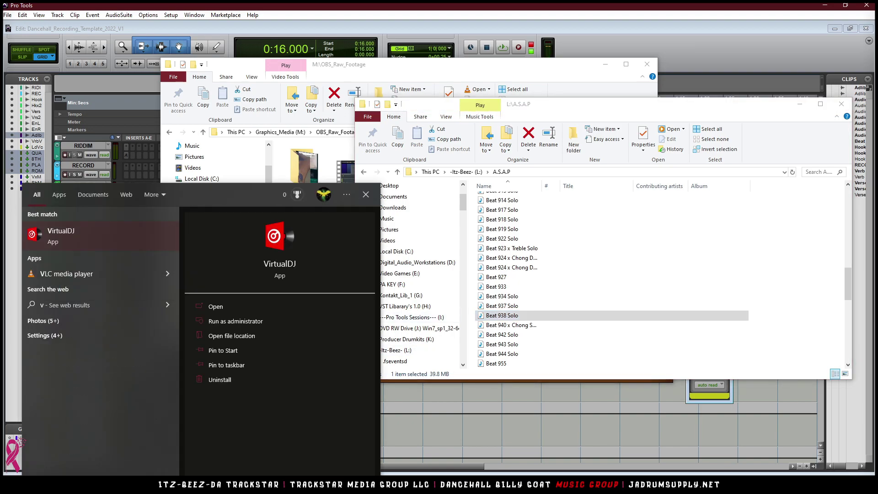
pyautogui.click(495, 316)
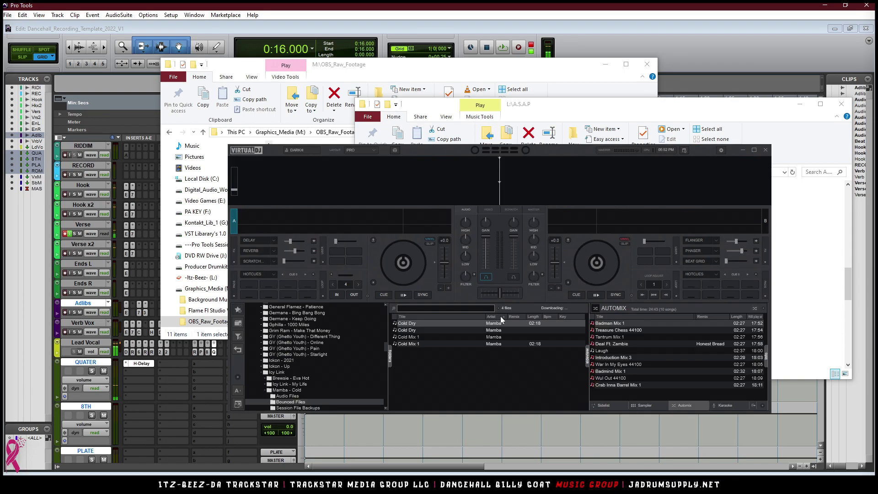
# - Load Beat 938 Solo from the A.S.A.P folder into VirtualDJ to check the beat's tempo, and return to Pro Tools
pyautogui.moveTo(547, 154); pyautogui.dragTo(379, 114)
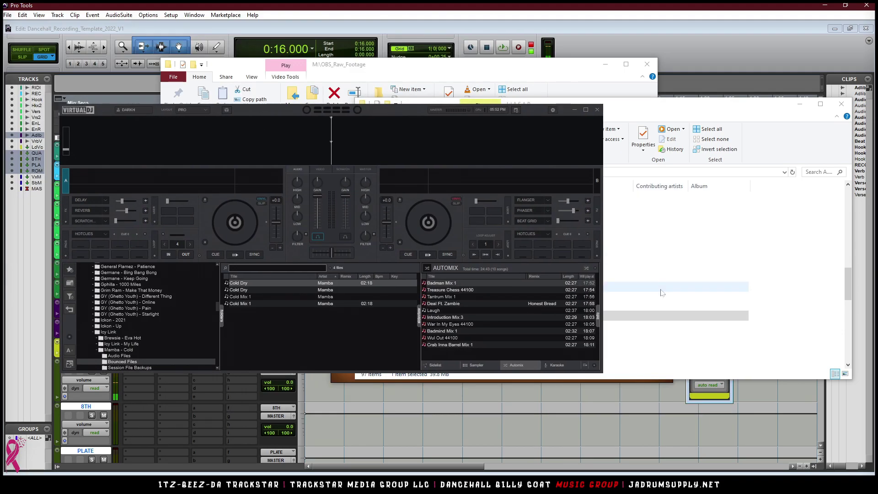
pyautogui.click(608, 316)
pyautogui.moveTo(507, 318); pyautogui.dragTo(243, 218)
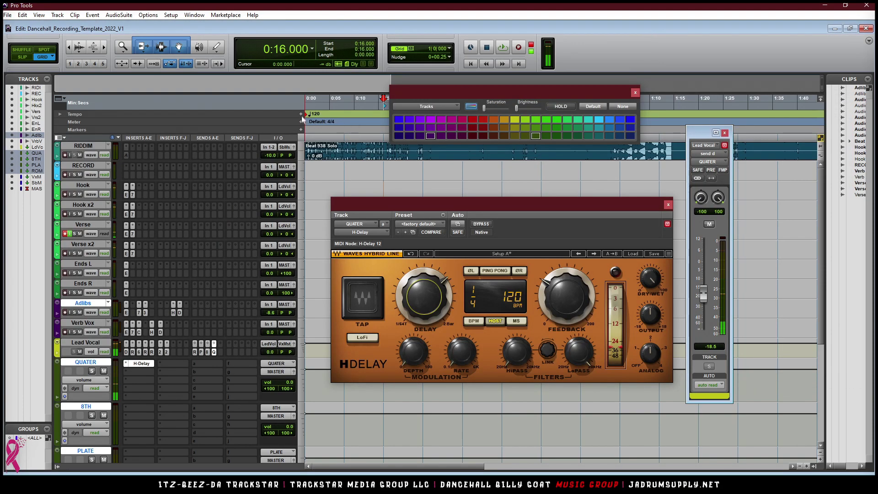
# - Add a tempo change of 90 BPM at the session start, snapped to bar 1|1
pyautogui.click(301, 114)
pyautogui.write('90')
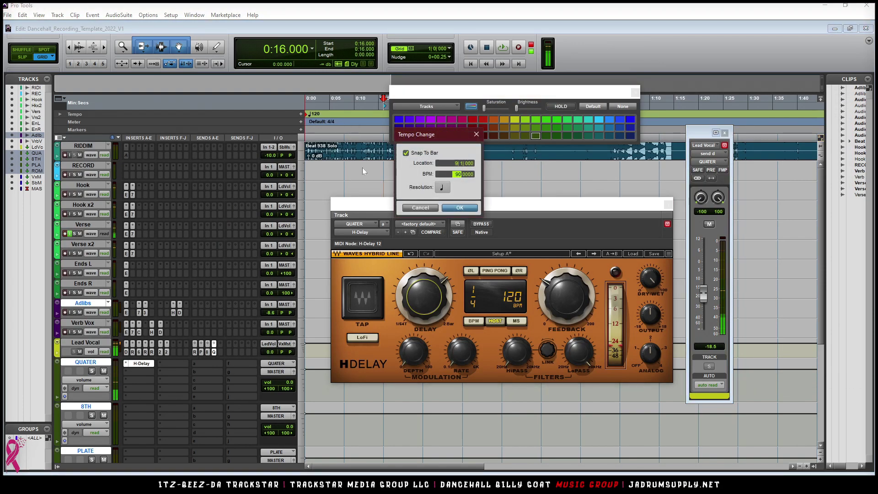
pyautogui.press('Return')
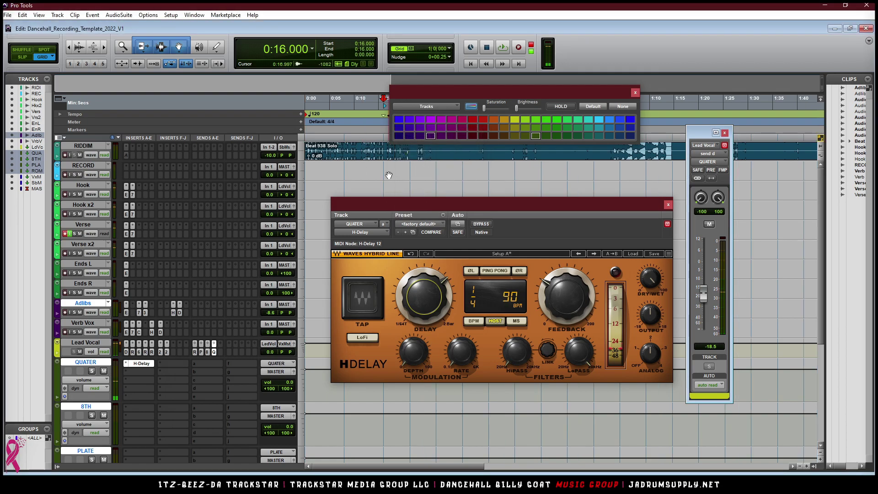
# - Play from 0:16 and lower the Lead Vocal send to QUATER to -24.7 dB
pyautogui.press('space')
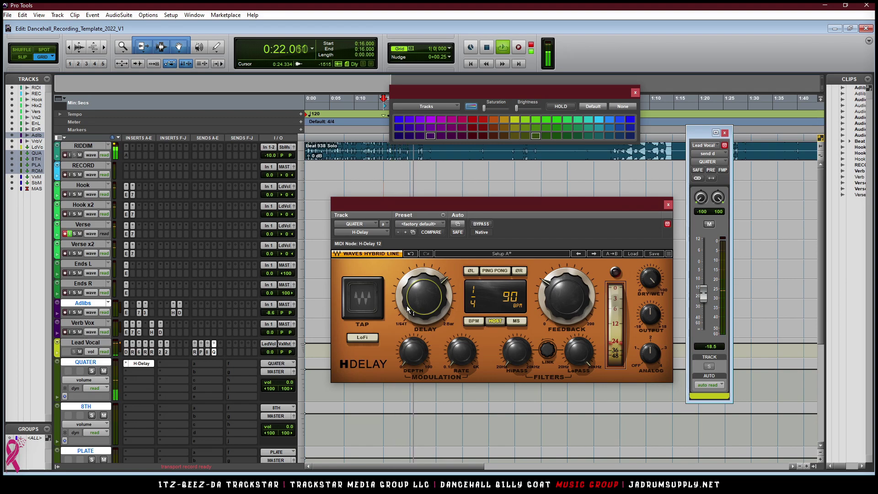
pyautogui.moveTo(552, 314)
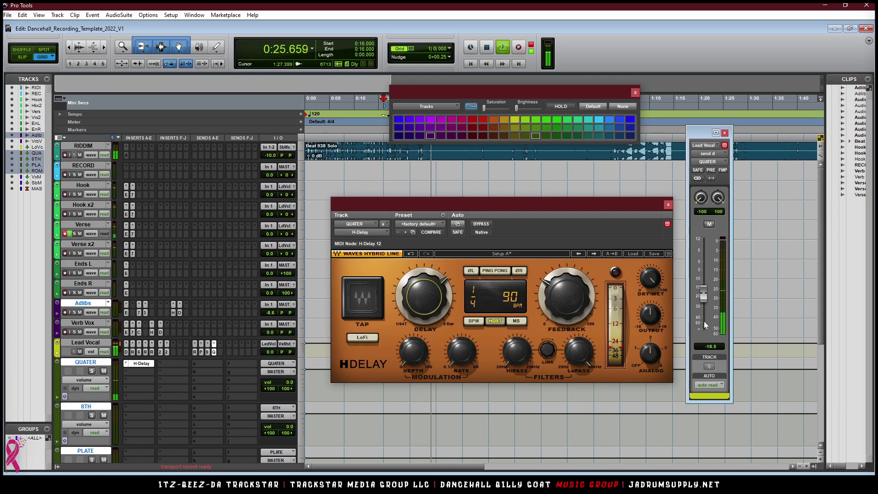
pyautogui.moveTo(704, 303); pyautogui.dragTo(706, 318)
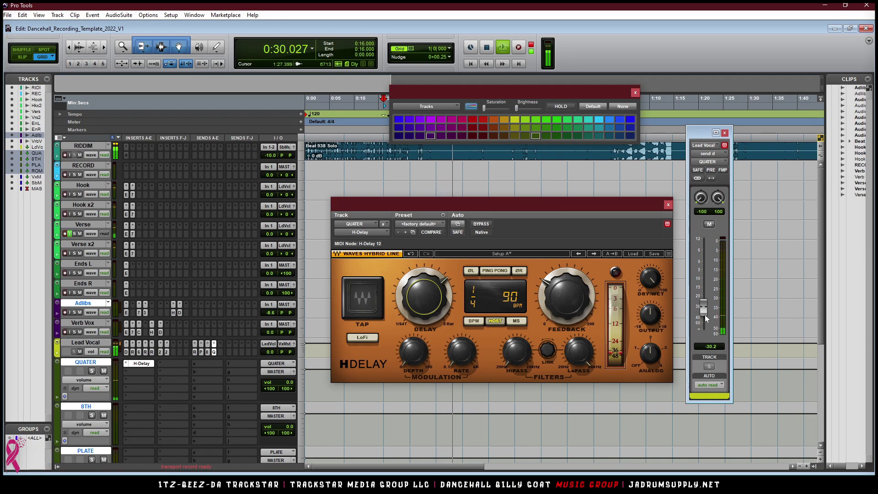
pyautogui.moveTo(706, 316); pyautogui.dragTo(708, 322)
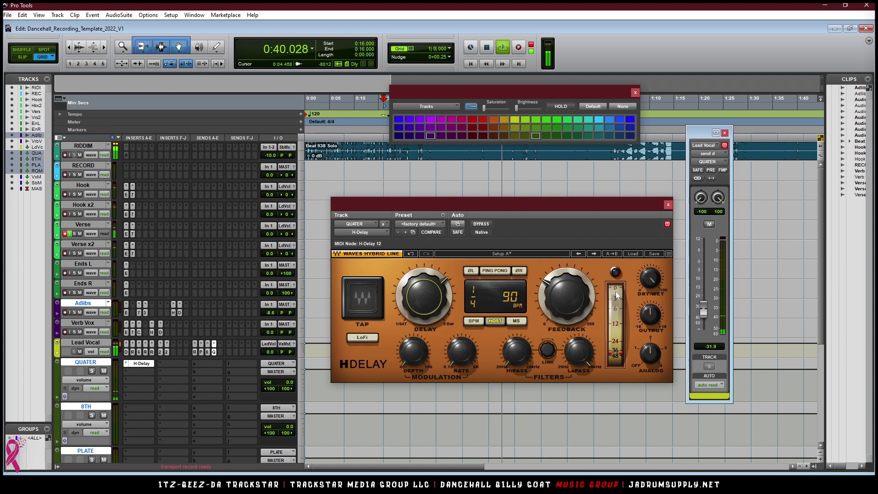
pyautogui.moveTo(704, 310); pyautogui.dragTo(704, 304)
# - Set the QUATER H-Delay's high-pass filter to about 240 Hz, turn down its analog setting and lower the low-pass filter
pyautogui.moveTo(514, 356); pyautogui.dragTo(514, 338)
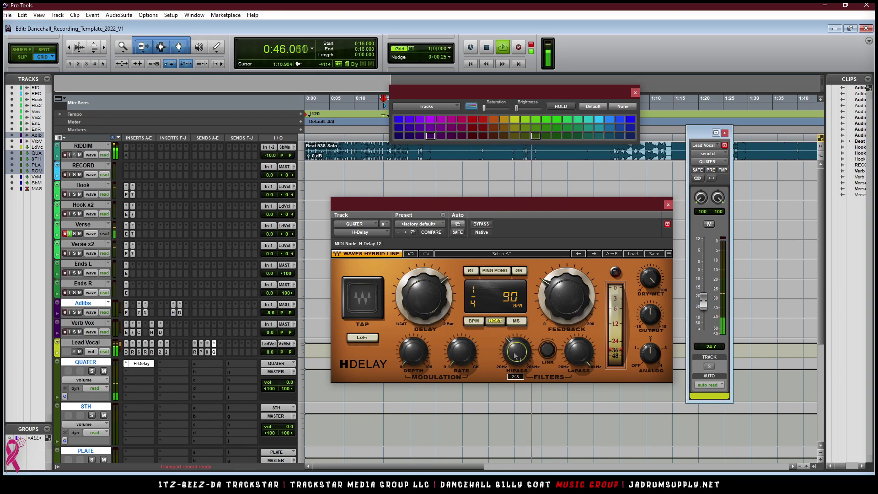
pyautogui.moveTo(657, 357); pyautogui.dragTo(653, 365)
pyautogui.moveTo(583, 355)
pyautogui.mouseDown()
pyautogui.moveTo(581, 385)
pyautogui.moveTo(581, 357)
pyautogui.mouseUp()
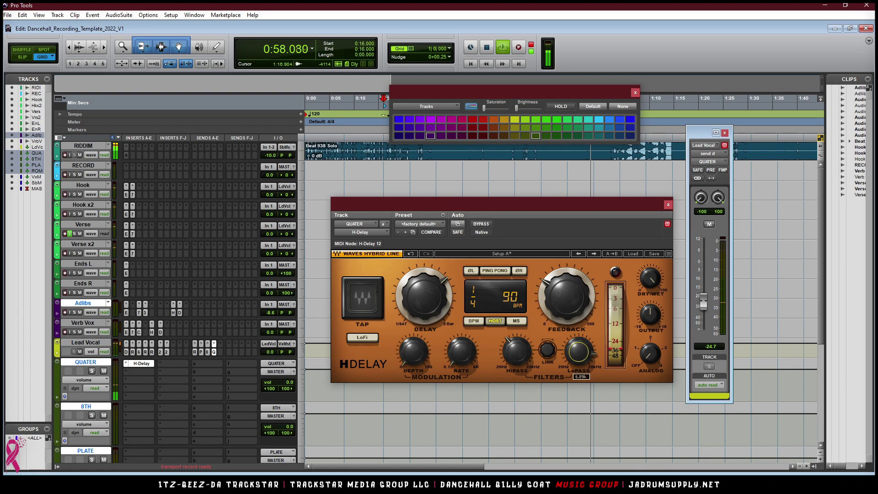
# - Rebalance the Lead Vocal send to QUATER during playback, settling at -27.2 dB, and stop the transport
pyautogui.moveTo(704, 300); pyautogui.dragTo(704, 293)
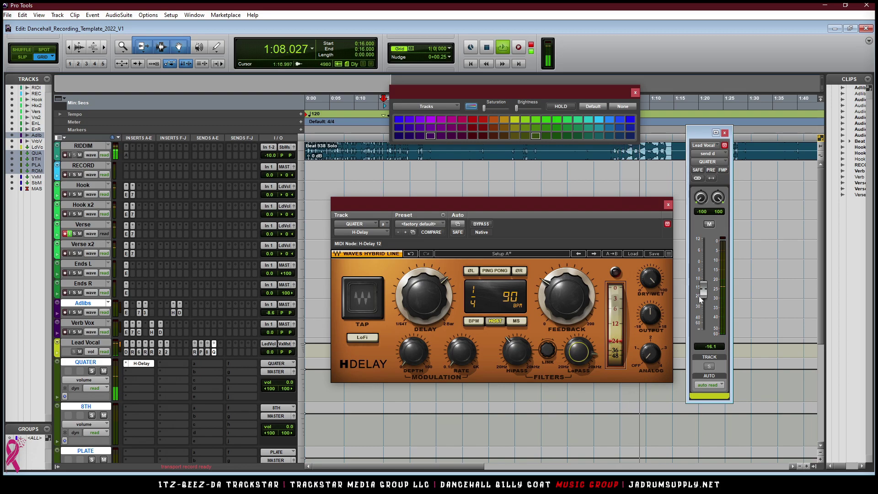
pyautogui.moveTo(699, 299); pyautogui.dragTo(710, 314)
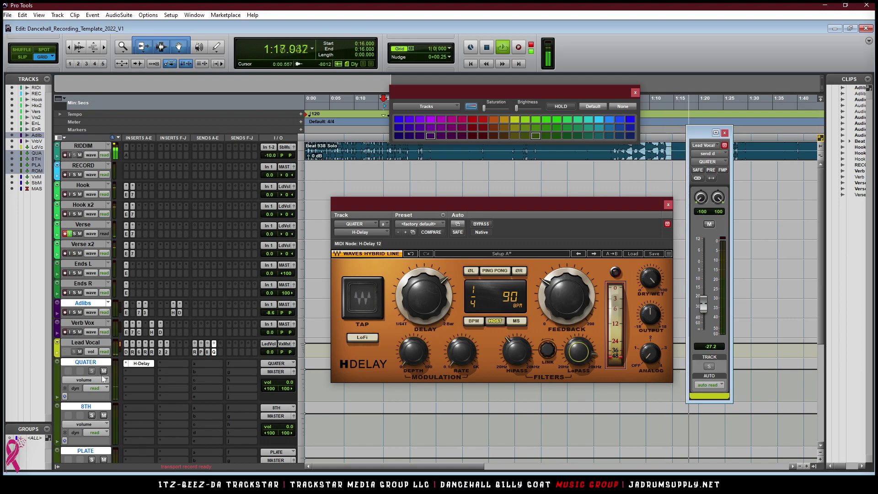
pyautogui.press('space')
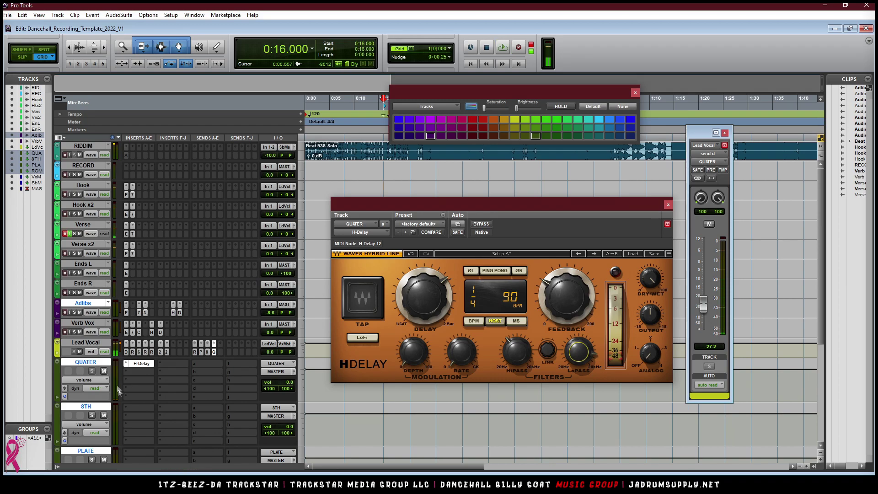
# - Add H-Delay on the 8TH track with a 1/8 delay time and lowered low-pass, and set the Lead Vocal send to 8TH to -23.1 dB
pyautogui.click(138, 410)
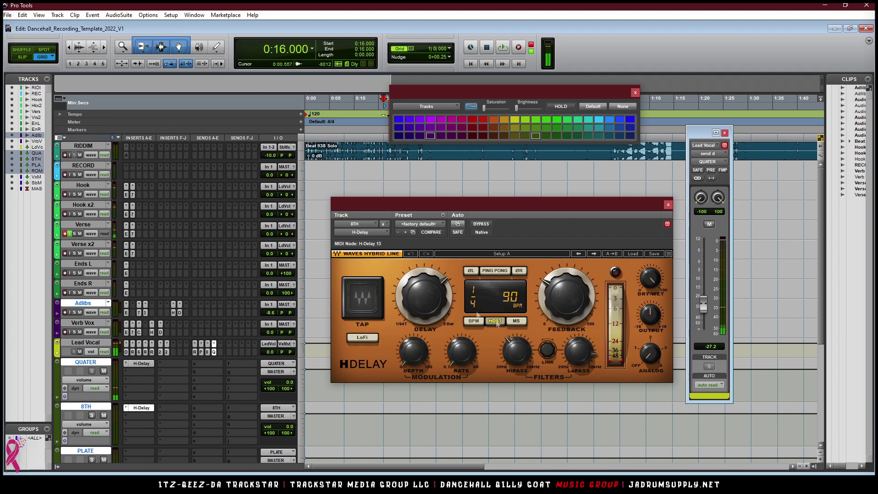
pyautogui.moveTo(402, 303); pyautogui.dragTo(425, 306)
pyautogui.moveTo(587, 348); pyautogui.dragTo(586, 349)
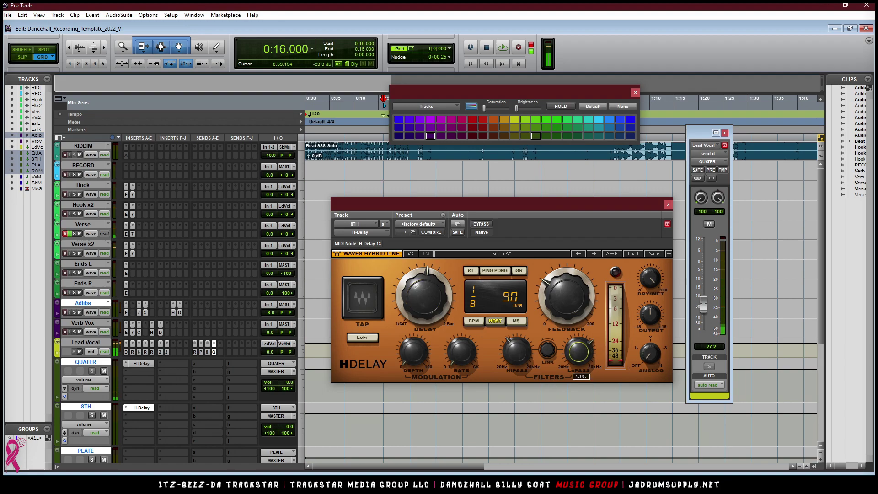
pyautogui.click(207, 352)
pyautogui.moveTo(704, 302); pyautogui.dragTo(704, 295)
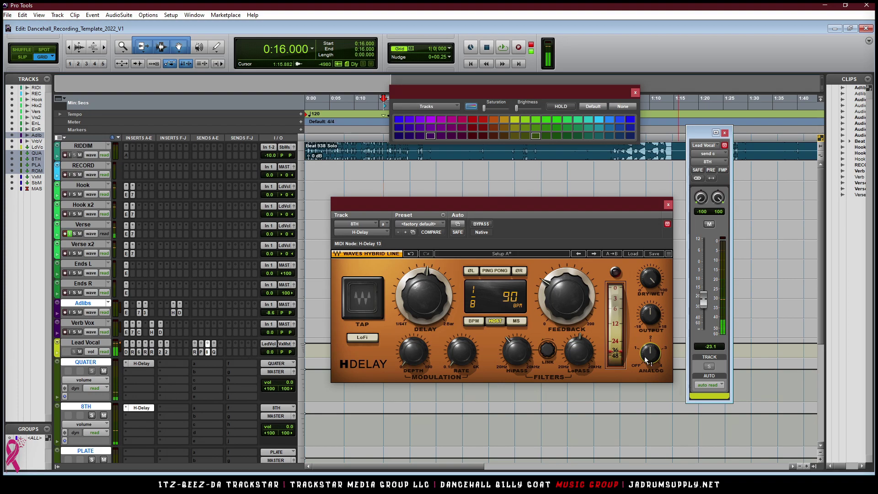
# - Enable LoFi and reduce the feedback on the 8TH H-Delay, muting QUATER to isolate it, and lower the 8TH send to -33.9 dB
pyautogui.click(358, 339)
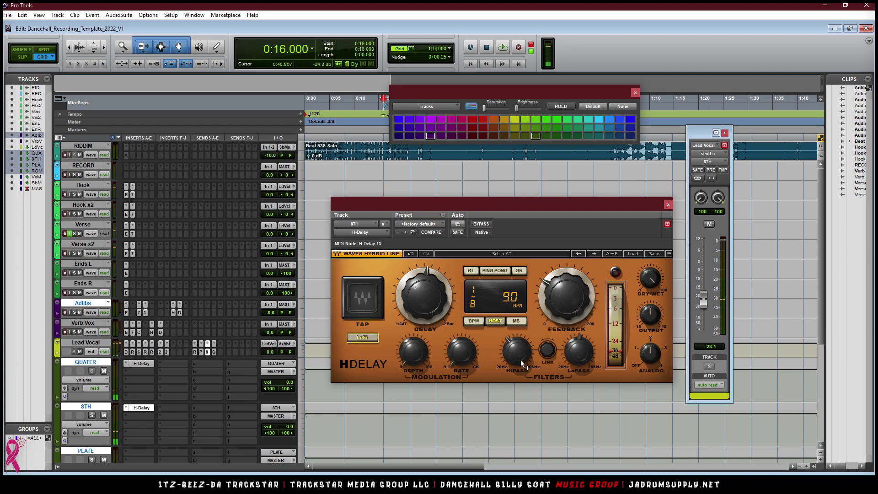
pyautogui.click(103, 371)
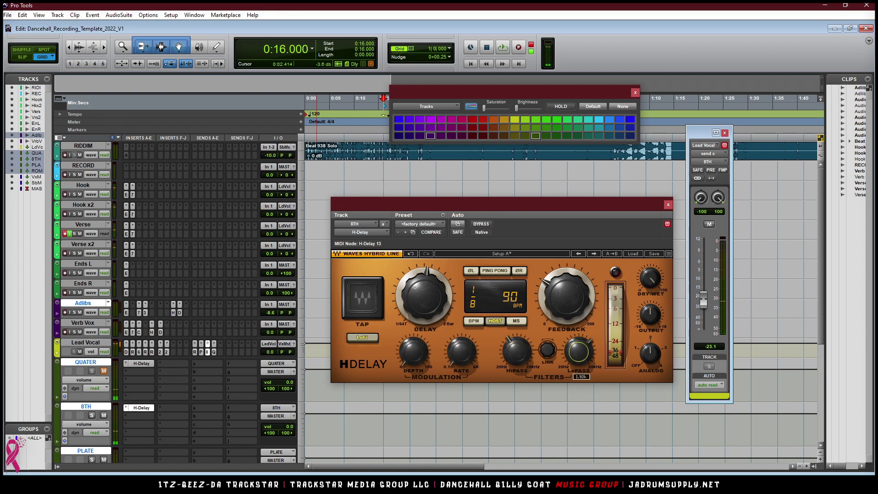
pyautogui.moveTo(562, 300); pyautogui.dragTo(562, 329)
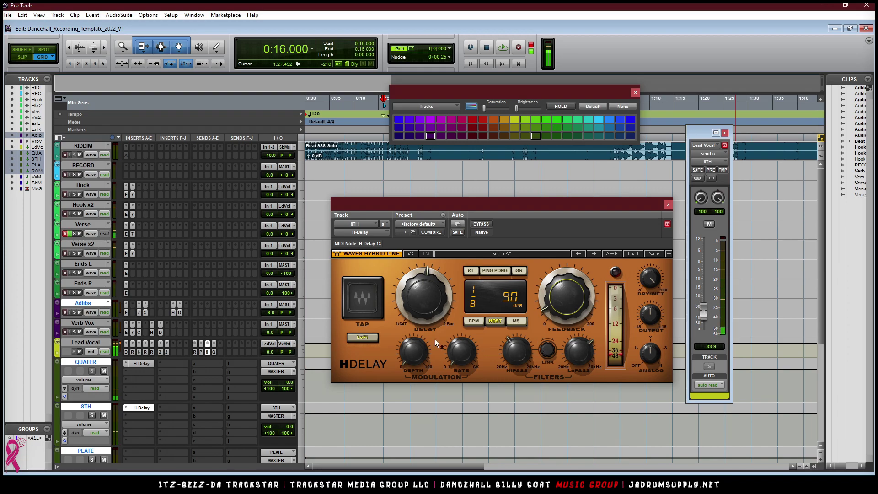
# - Audition the 8TH delay from 0:16, enable its ping pong mode, lower its send to -36.0 dB, and stop playback
pyautogui.press('space')
pyautogui.moveTo(593, 344)
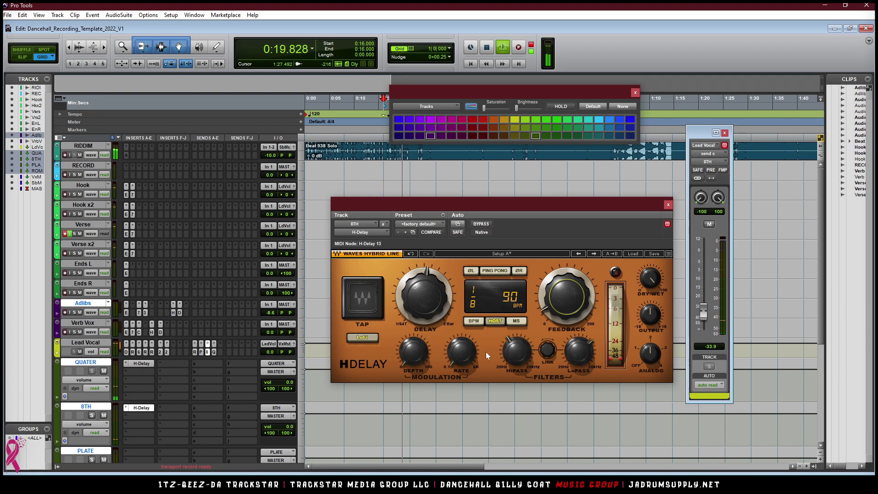
pyautogui.click(497, 271)
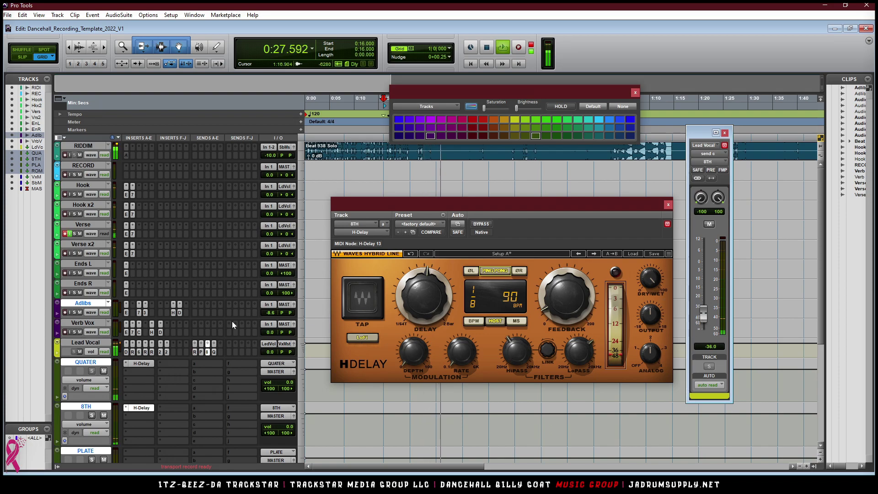
pyautogui.scroll(-5, 183, 314)
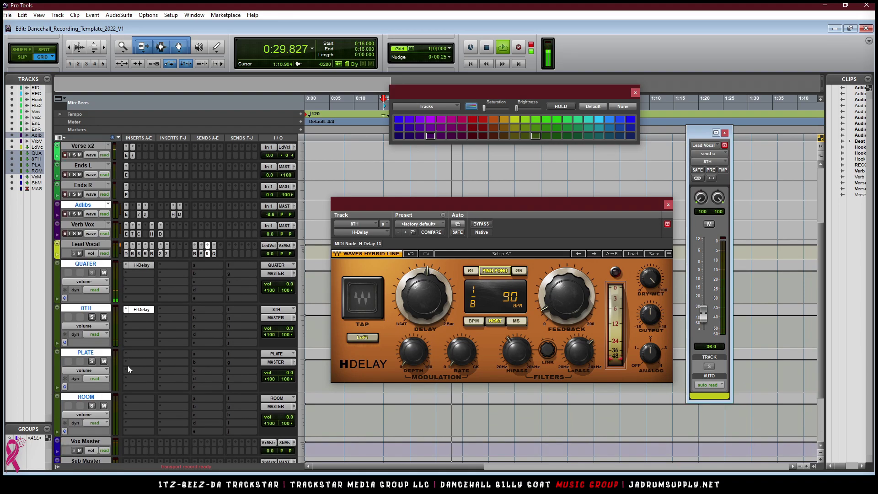
pyautogui.press('space')
# - Insert the stereo D-Verb on the ROOM track and set it to Room 1, Large, with a 1.0 sec decay
pyautogui.click(142, 398)
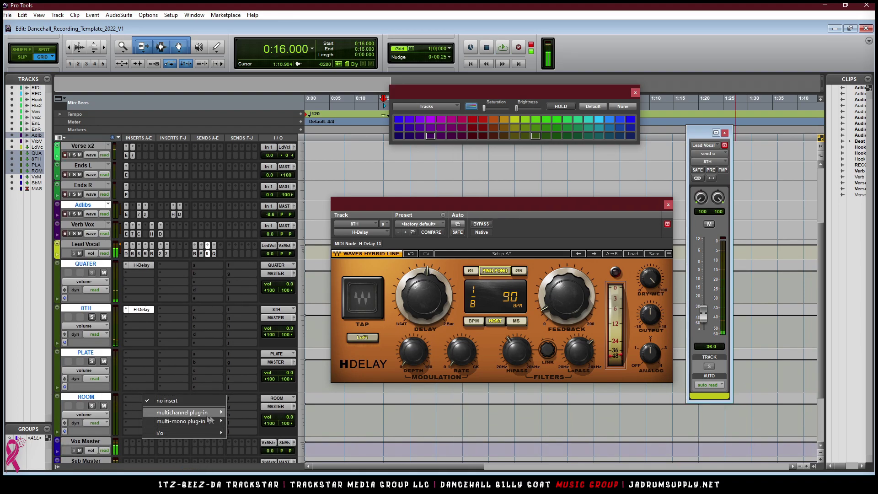
pyautogui.moveTo(210, 413)
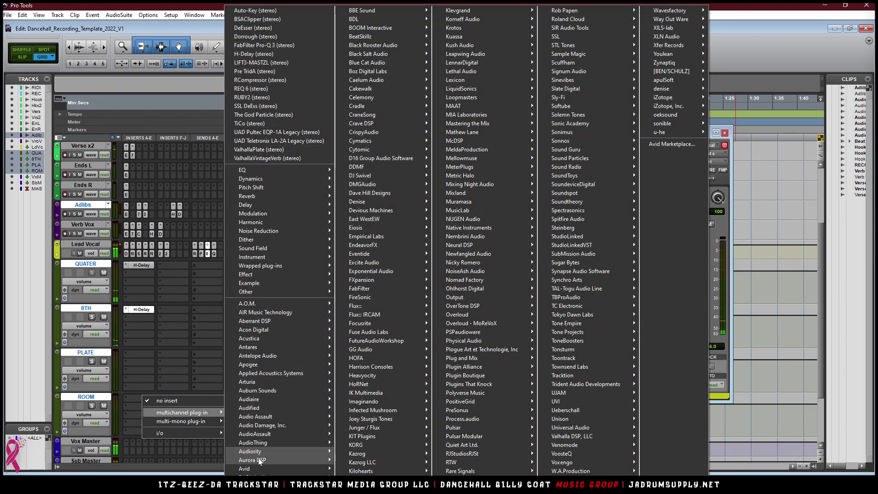
pyautogui.moveTo(286, 469)
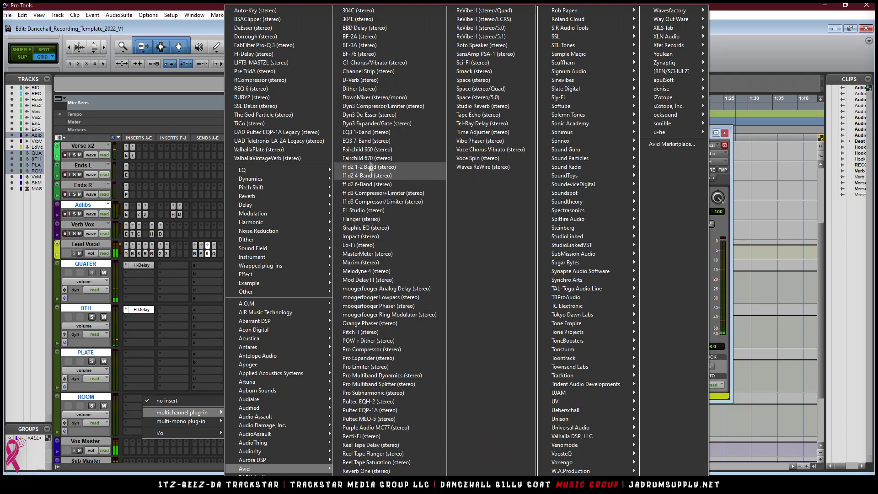
pyautogui.click(374, 82)
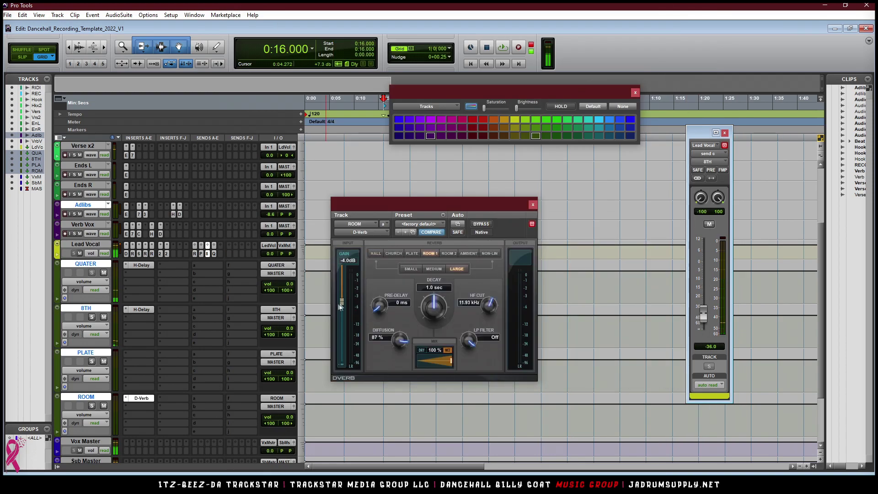
# - Raise the Lead Vocal send to ROOM to -21.9 dB and audition the room reverb from 0:16
pyautogui.click(195, 253)
pyautogui.moveTo(702, 320); pyautogui.dragTo(707, 292)
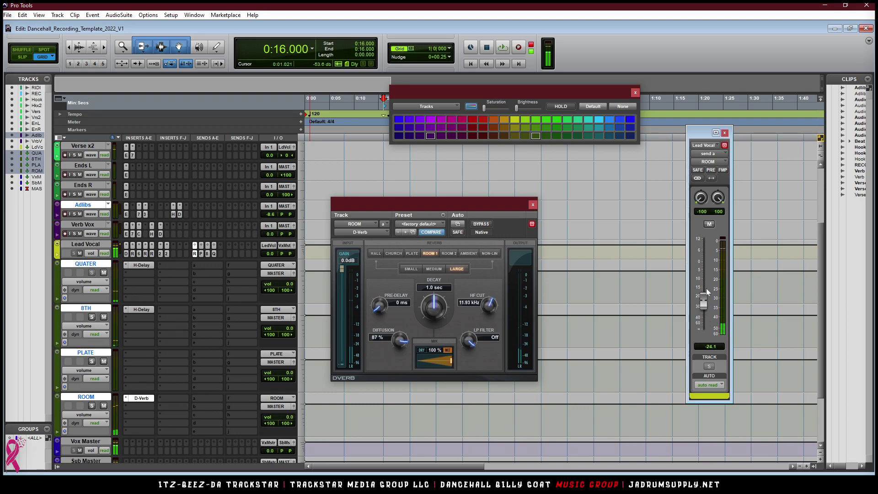
pyautogui.press('space')
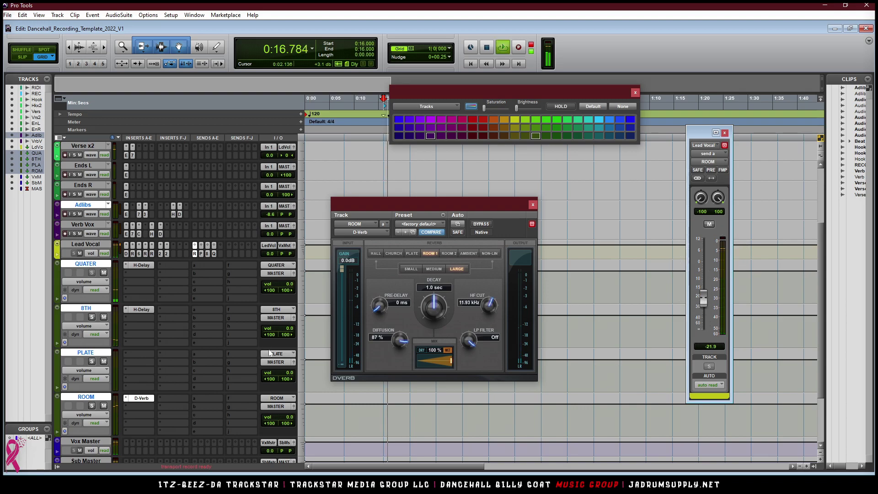
pyautogui.scroll(1, 248, 295)
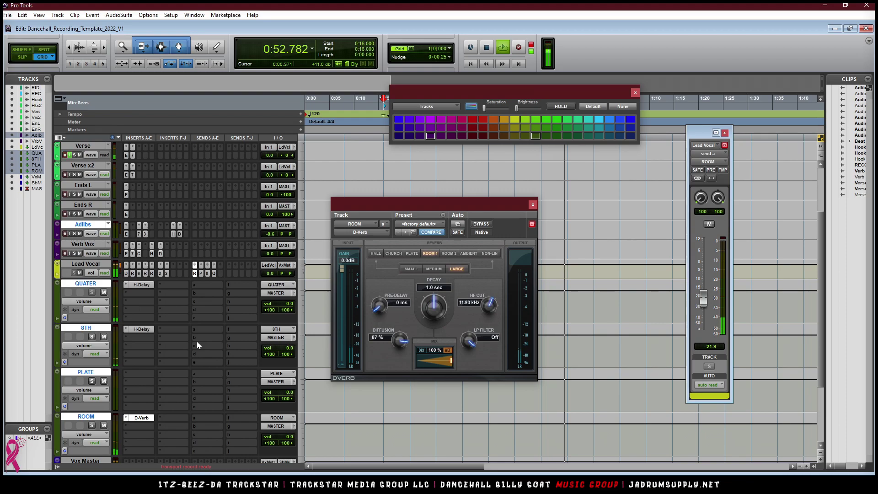
pyautogui.press('space')
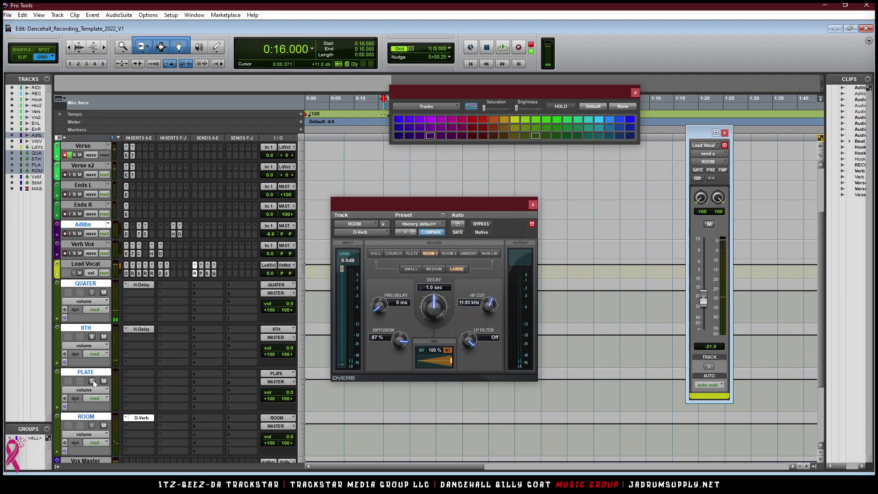
# - Put D-Verb on the PLATE track and set it to the Plate algorithm, Large size, with a 2.8 sec decay
pyautogui.click(138, 374)
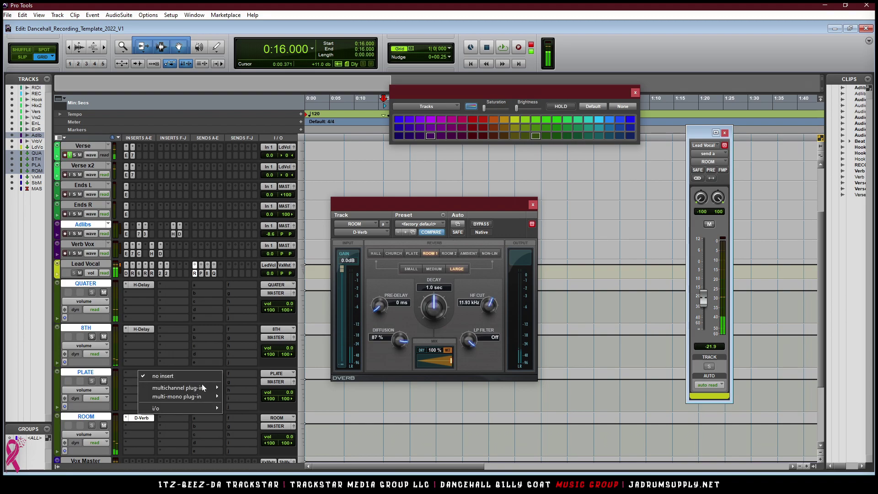
pyautogui.moveTo(203, 388)
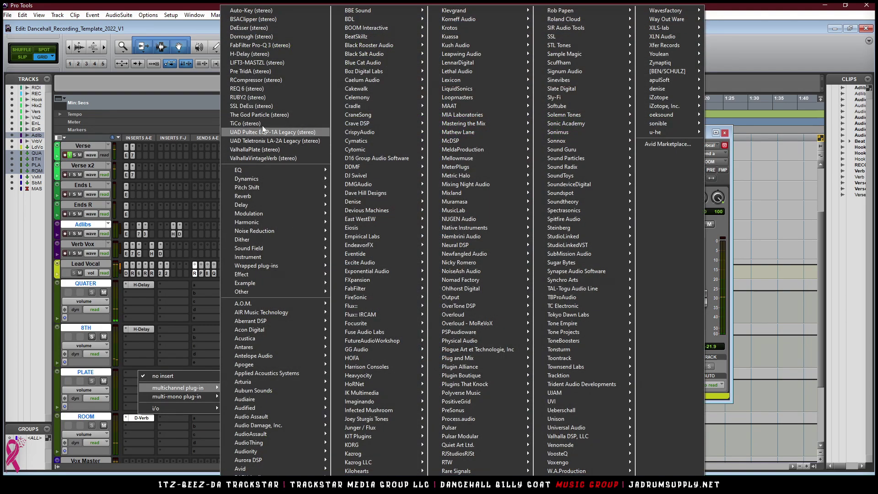
pyautogui.click(136, 409)
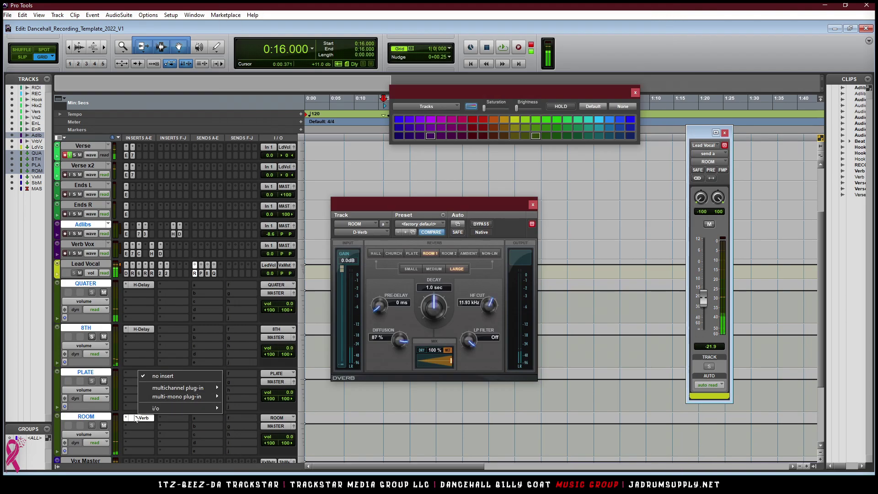
pyautogui.moveTo(136, 375); pyautogui.dragTo(136, 375)
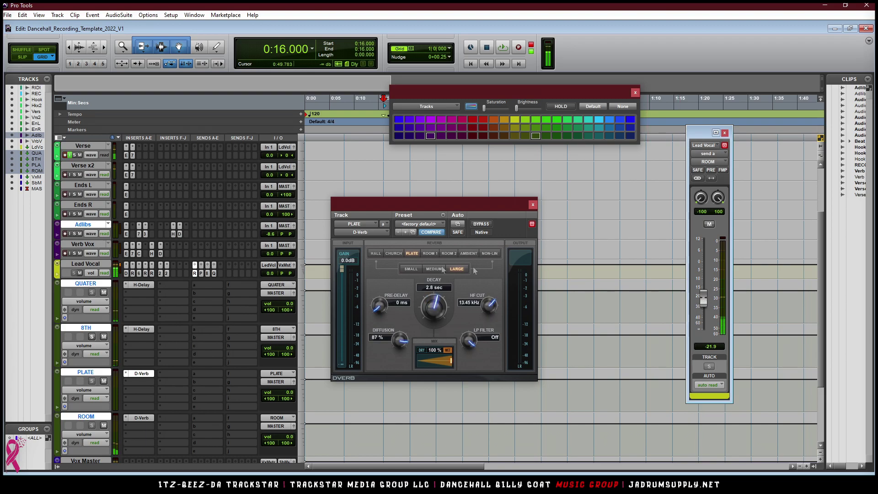
# - Raise the Lead Vocal send to PLATE to -6.5 dB and briefly audition the plate reverb from 0:16
pyautogui.click(201, 273)
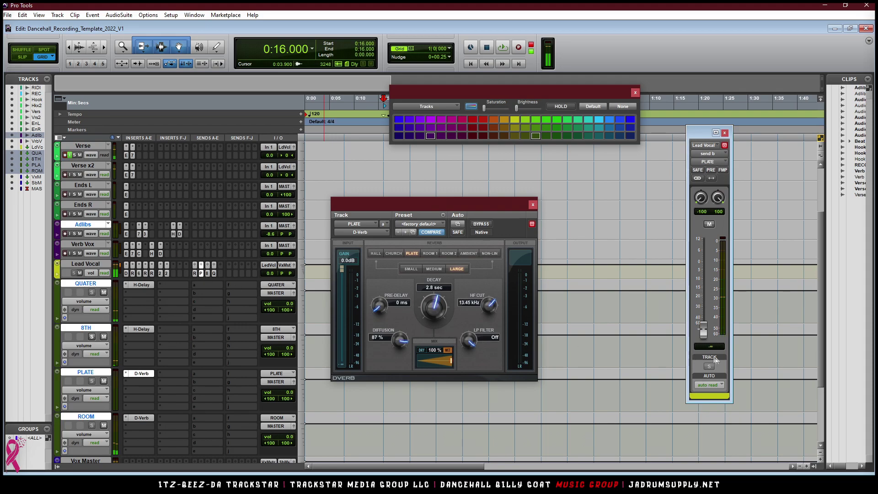
pyautogui.moveTo(703, 281); pyautogui.dragTo(703, 278)
pyautogui.press('space')
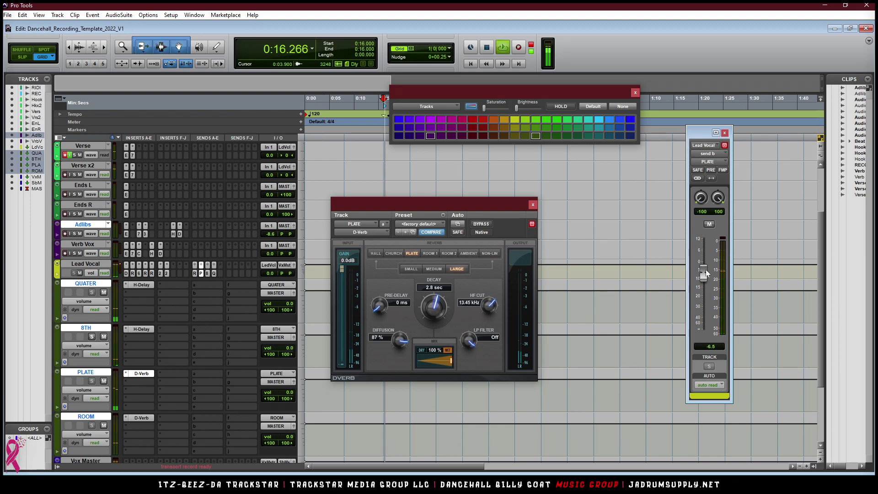
pyautogui.press('space')
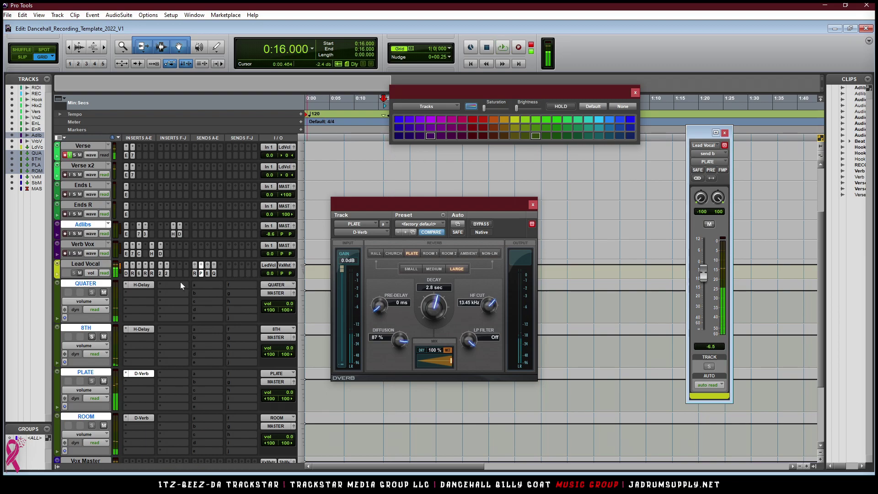
# - Try Lead Vocal's main output at -6.9 dB and -3.6 dB during playback from 0:16, and return it to 0.0 dB
pyautogui.click(294, 266)
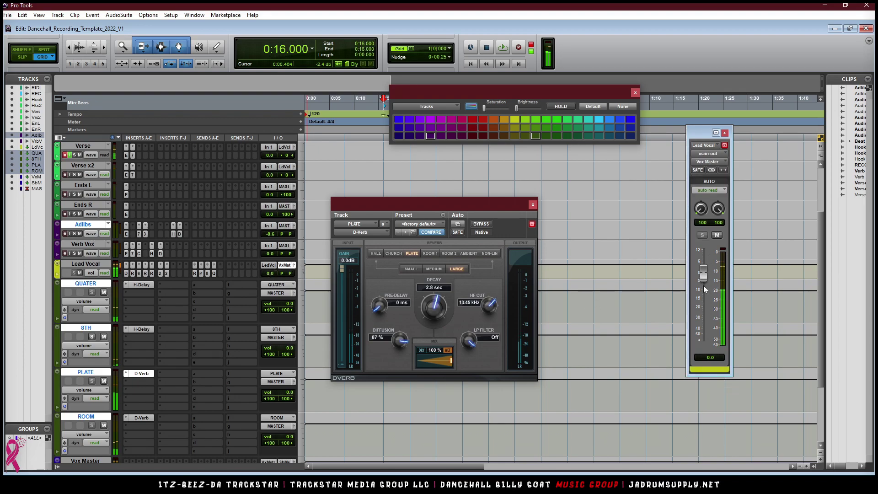
pyautogui.moveTo(704, 286)
pyautogui.mouseDown()
pyautogui.moveTo(703, 278)
pyautogui.moveTo(704, 290)
pyautogui.mouseUp()
pyautogui.press('space')
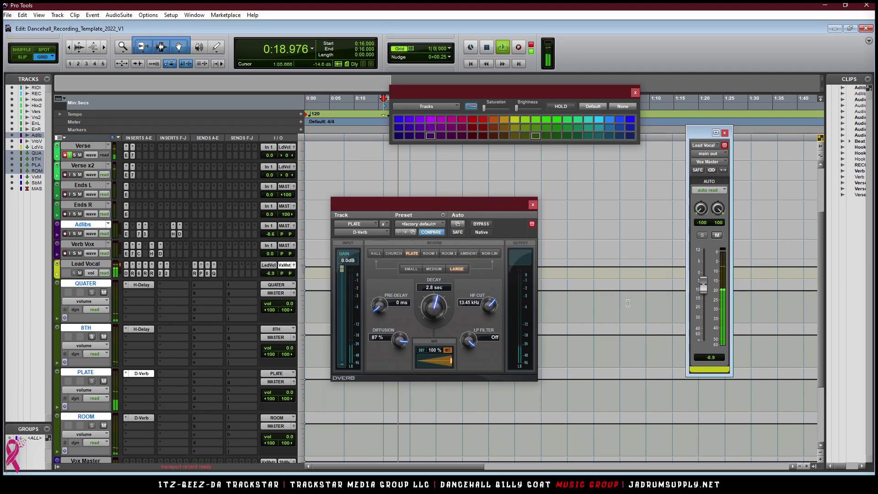
pyautogui.moveTo(701, 291); pyautogui.dragTo(701, 287)
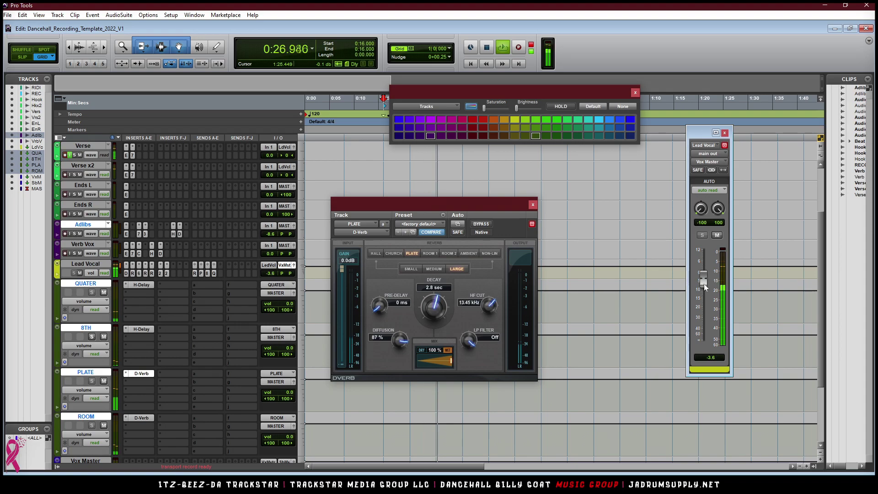
pyautogui.moveTo(704, 282); pyautogui.dragTo(701, 279)
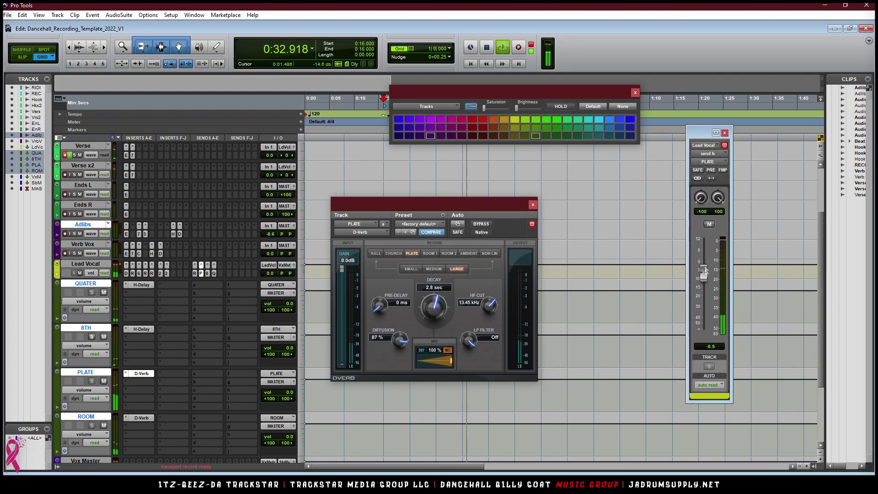
# - Lower the Lead Vocal send to PLATE to -16.8 dB and set the plate reverb's decay to 3.0 sec during playback
pyautogui.moveTo(703, 293); pyautogui.dragTo(704, 296)
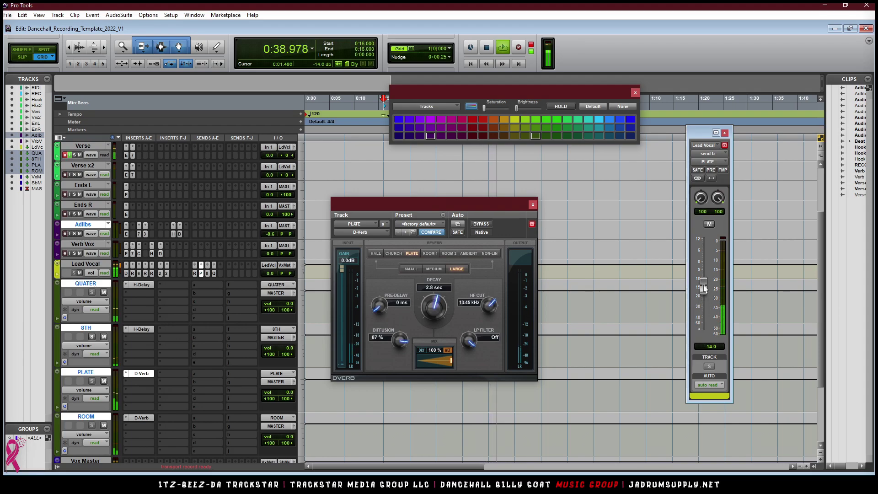
pyautogui.moveTo(703, 282); pyautogui.dragTo(703, 282)
pyautogui.moveTo(432, 314); pyautogui.dragTo(432, 308)
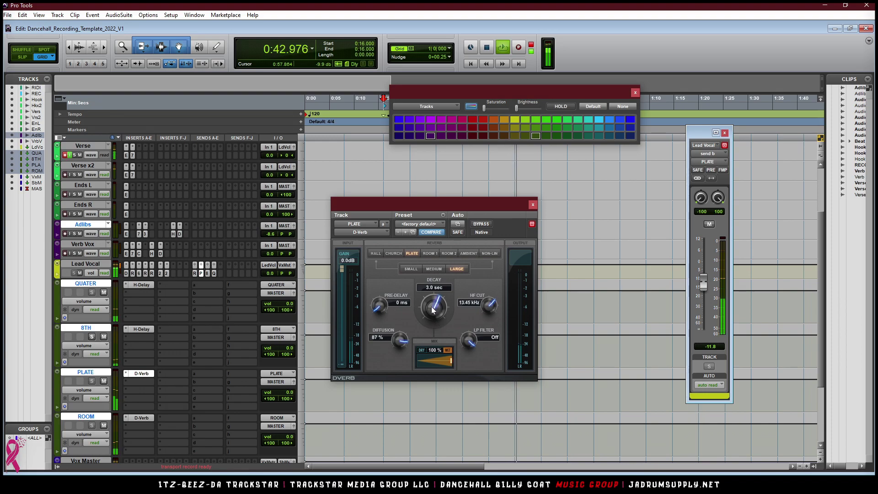
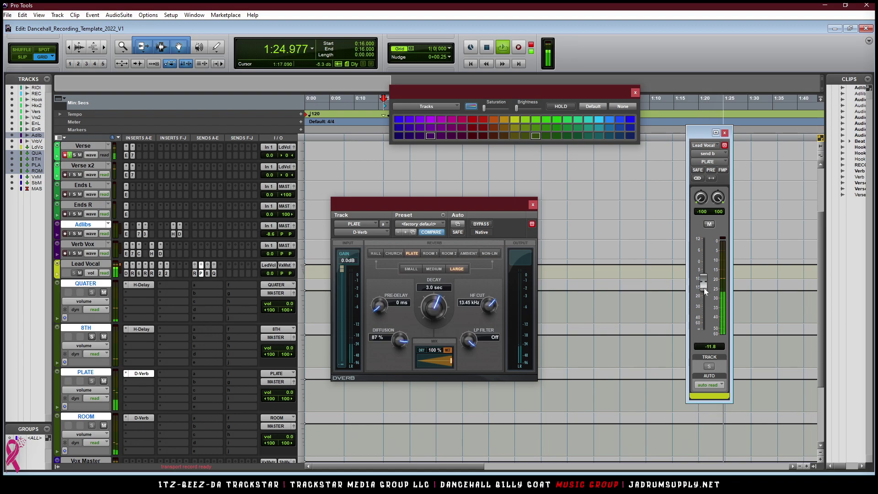
pyautogui.moveTo(705, 306); pyautogui.dragTo(715, 343)
pyautogui.moveTo(707, 294); pyautogui.dragTo(718, 325)
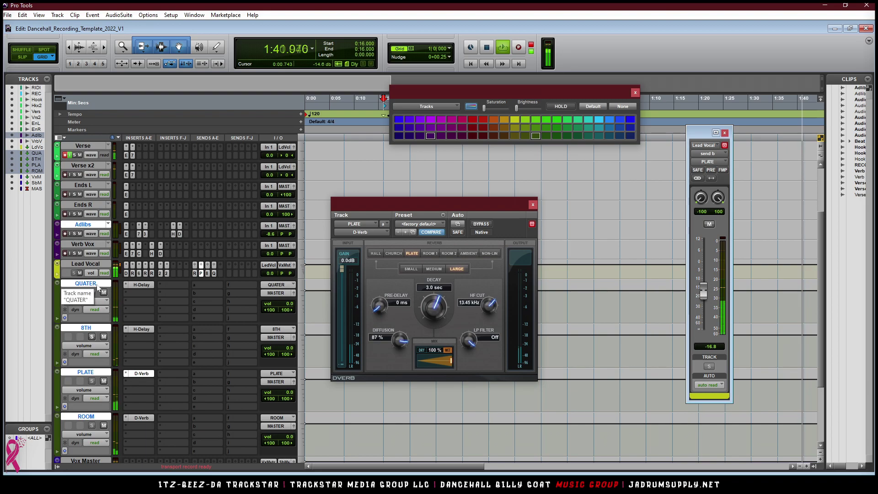
# - Stop playback and color the QUATER, 8TH, PLATE and ROOM tracks orange together
pyautogui.keyDown('ctrl'); pyautogui.click(97, 283); pyautogui.keyUp('ctrl')
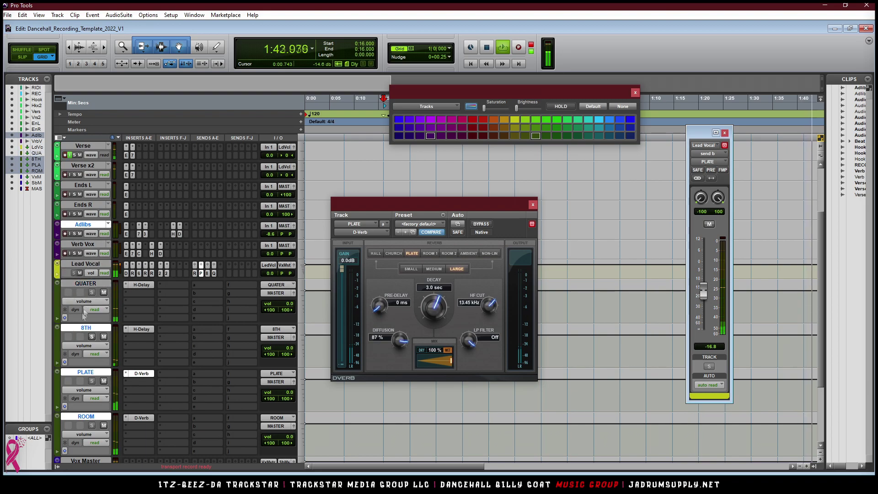
pyautogui.click(94, 284)
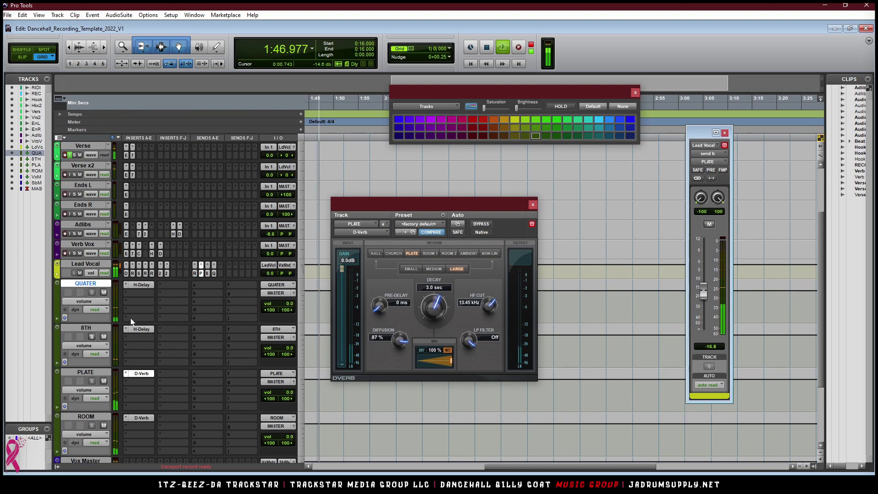
pyautogui.scroll(4, 163, 287)
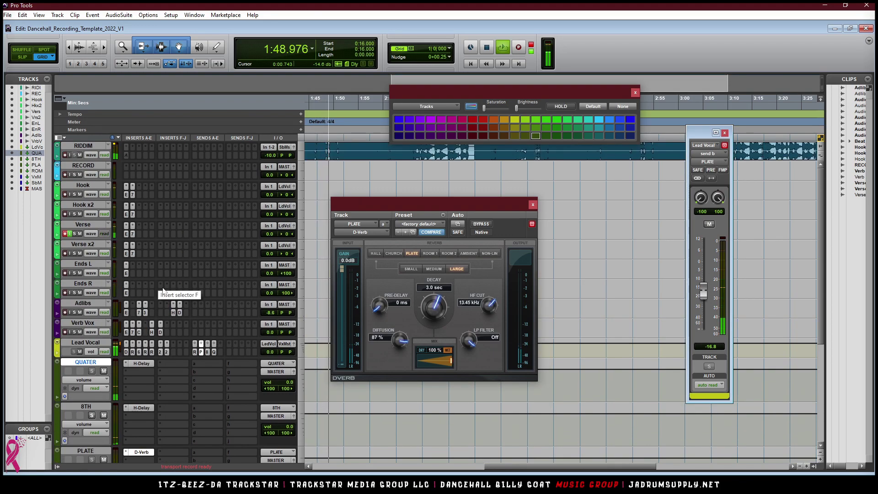
pyautogui.scroll(-9, 163, 291)
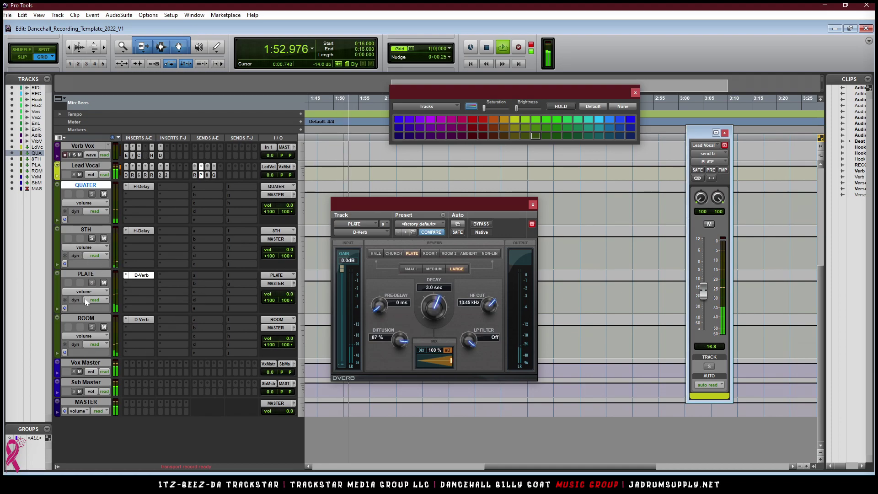
pyautogui.keyDown('shift'); pyautogui.click(90, 318); pyautogui.keyUp('shift')
pyautogui.press('space')
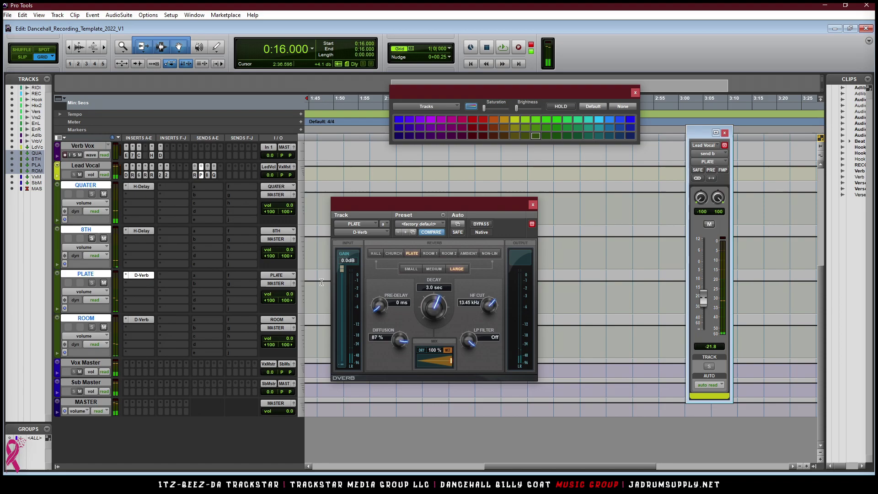
pyautogui.scroll(1, 156, 193)
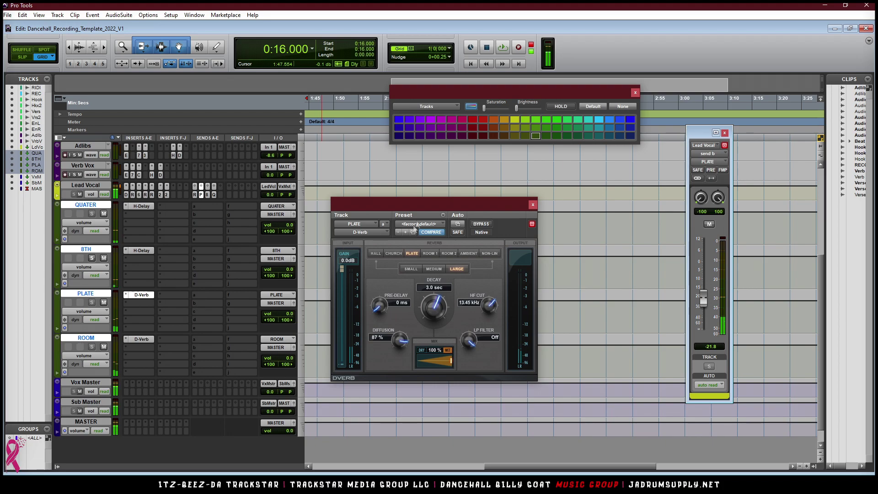
pyautogui.click(493, 119)
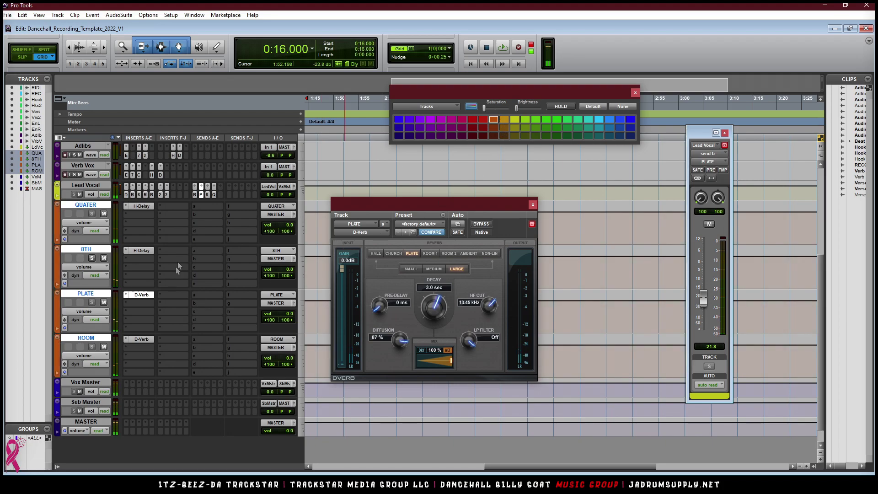
# - Route the outputs of QUATER, 8TH, PLATE and ROOM to a new stereo Aux Input track named Aux Master
pyautogui.click(284, 215)
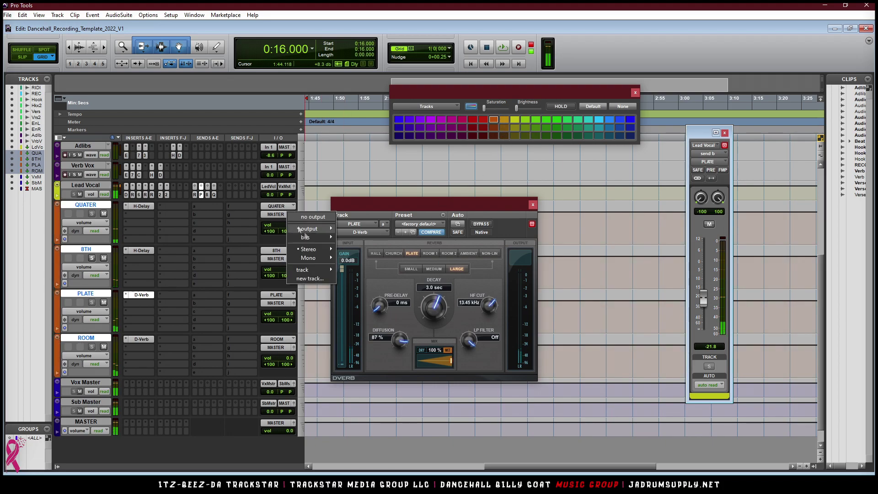
pyautogui.click(309, 279)
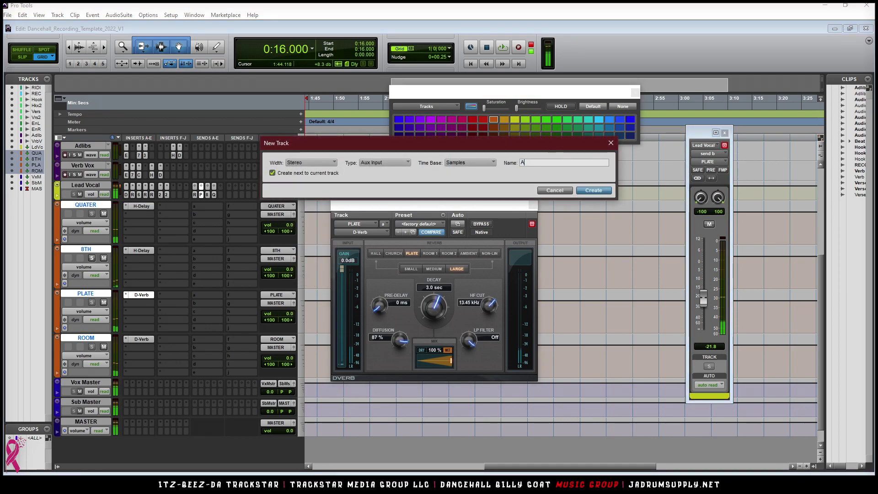
pyautogui.write('Master')
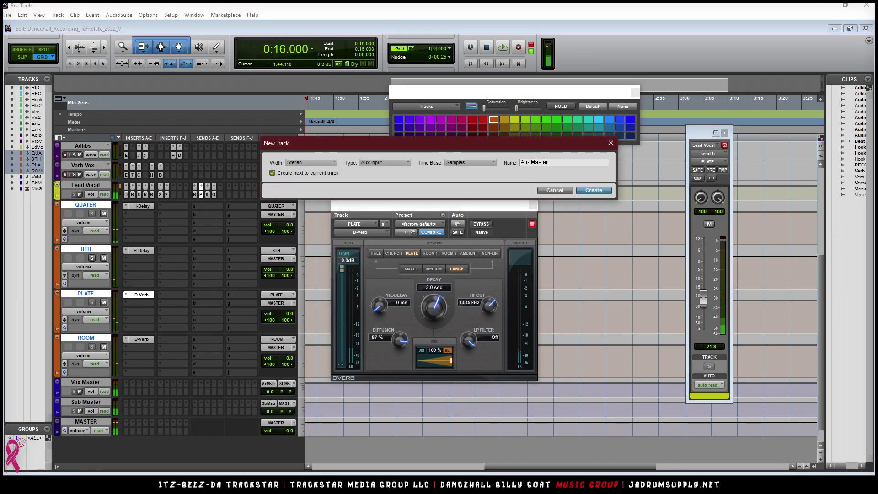
pyautogui.press('Return')
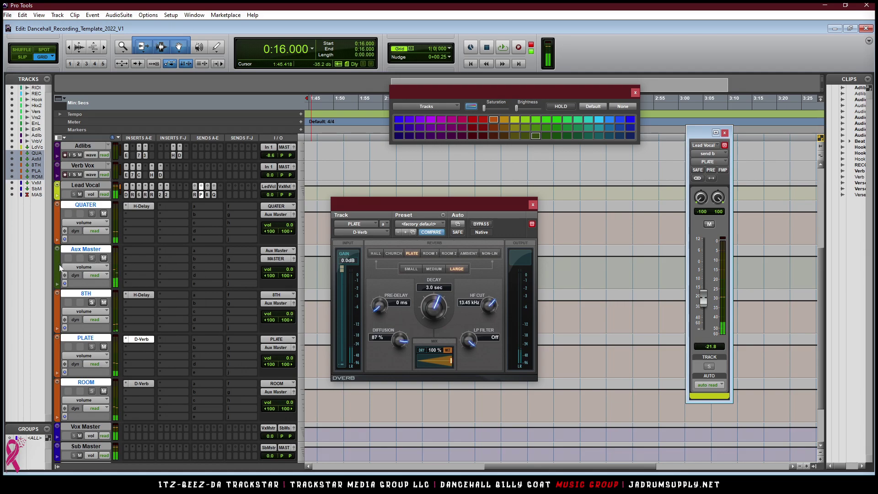
# - Move the Aux Master track below ROOM and select it together with Vox Master and Sub Master
pyautogui.click(94, 249)
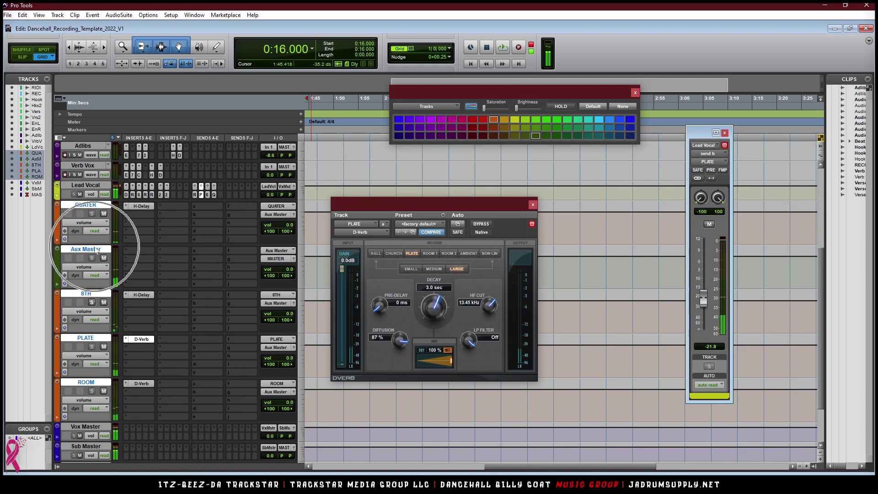
pyautogui.moveTo(93, 249); pyautogui.dragTo(81, 426)
pyautogui.keyDown('shift'); pyautogui.click(73, 446); pyautogui.keyUp('shift')
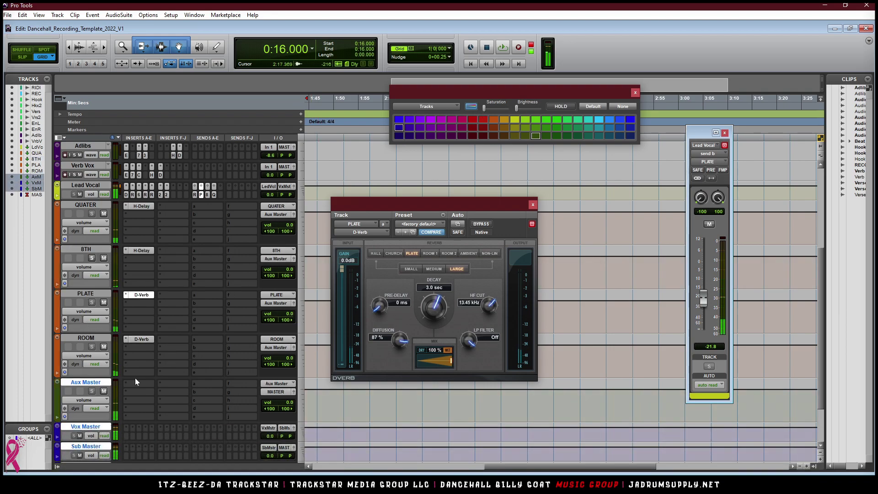
# - Route Aux Master's output to the Sub Master track and color it blue to match the other master tracks
pyautogui.click(276, 392)
pyautogui.moveTo(297, 448)
pyautogui.click(353, 448)
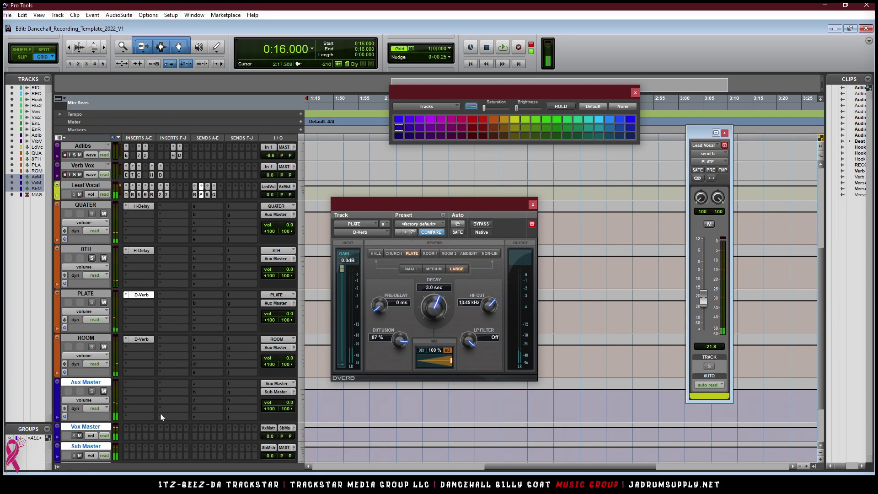
# - Check the routing during playback from 0:16 by muting and unmuting Sub Master, Vox Master and Aux Master one at a time
pyautogui.scroll(-1, 222, 251)
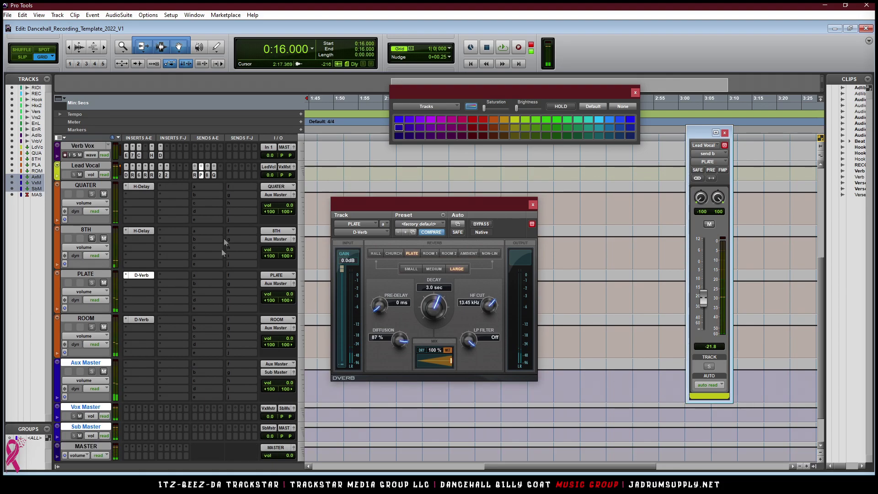
pyautogui.scroll(-2, 211, 306)
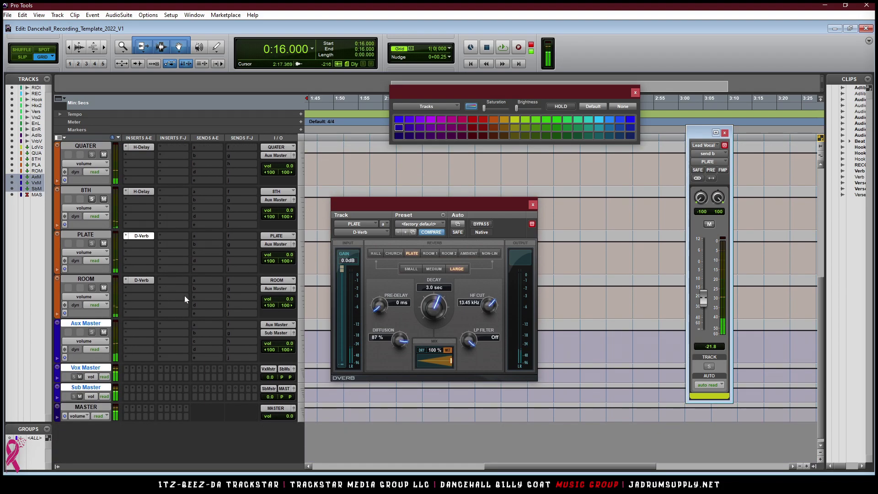
pyautogui.press('space')
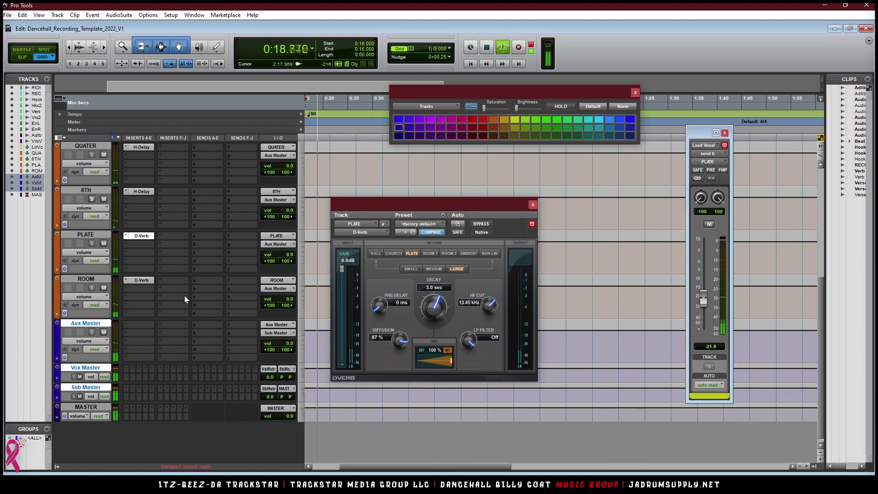
pyautogui.click(80, 396)
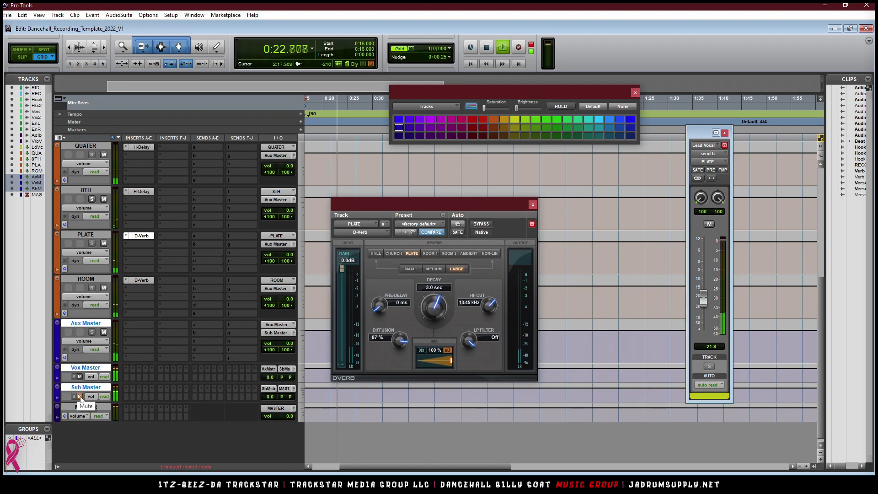
pyautogui.press('space')
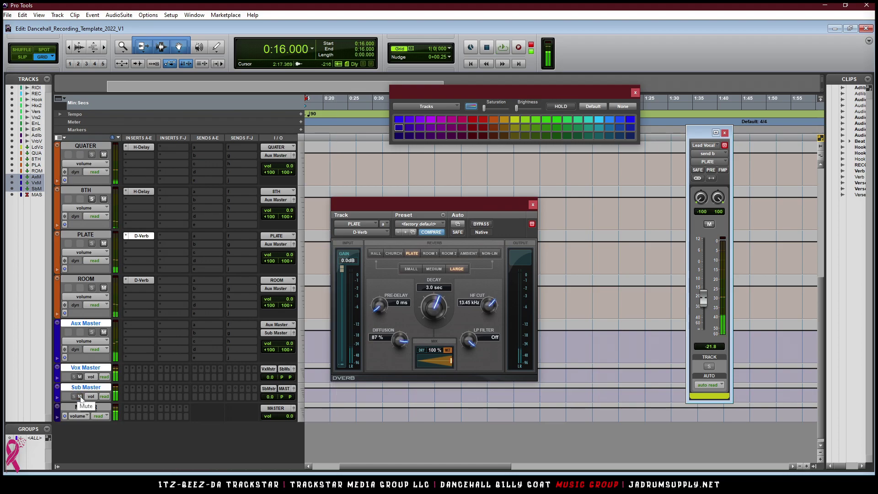
pyautogui.press('space')
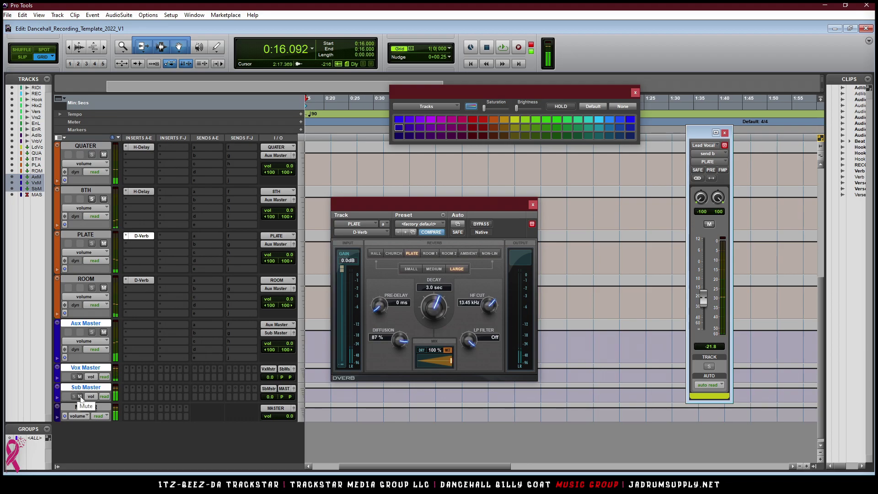
pyautogui.click(80, 376)
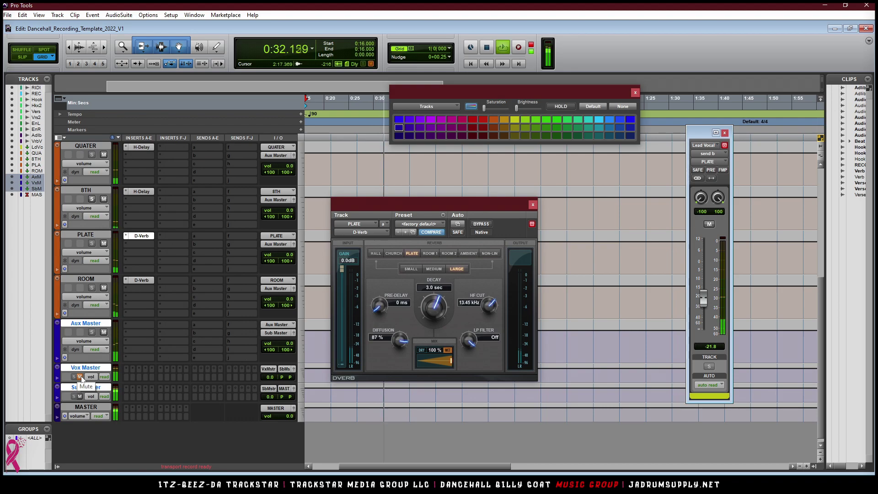
pyautogui.press('space')
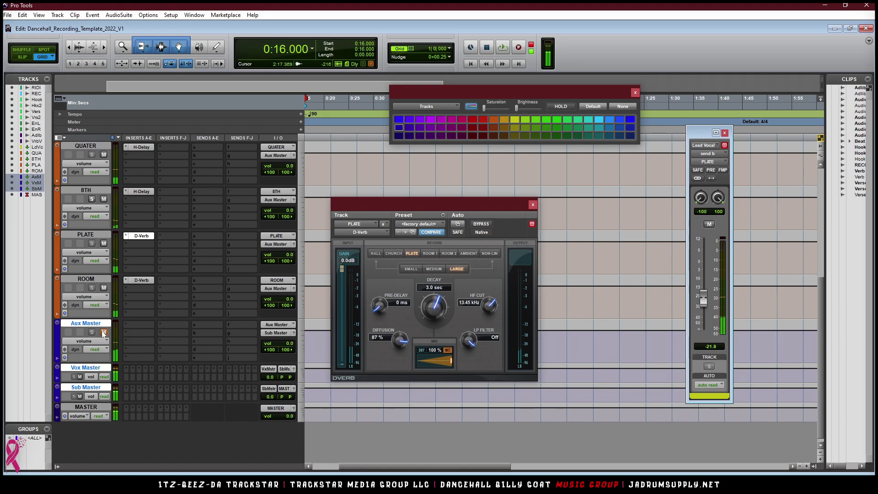
pyautogui.press('space')
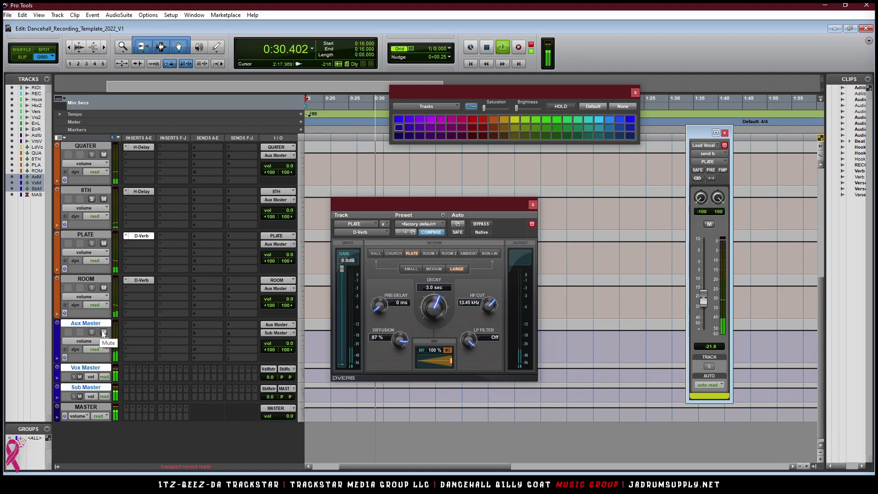
pyautogui.press('space')
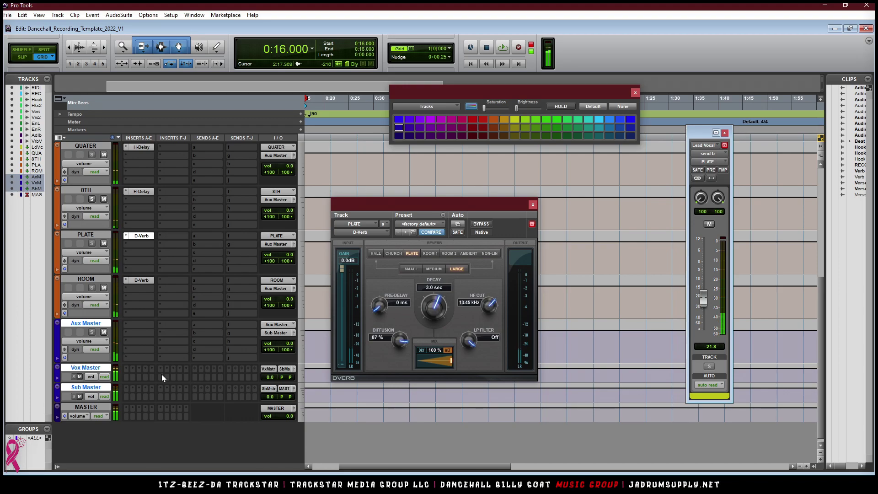
# - Look over the track list and switch to the Mix window to view all the channels
pyautogui.scroll(5, 172, 314)
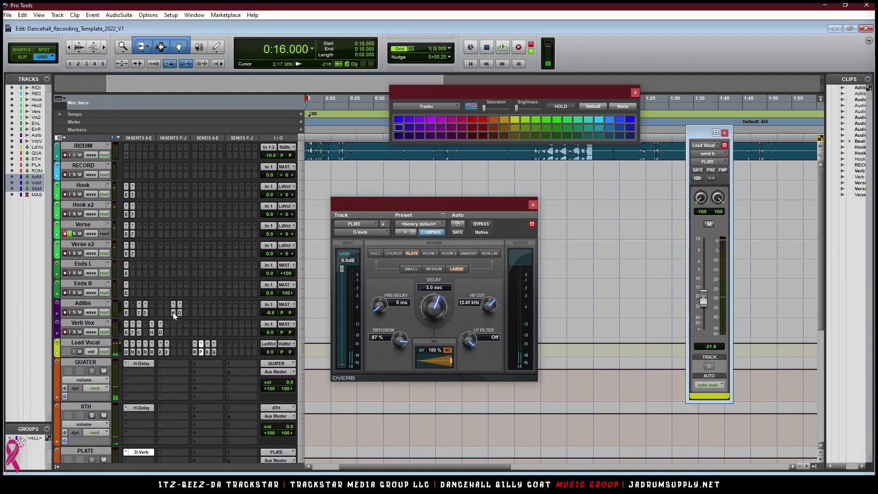
pyautogui.scroll(-2, 172, 307)
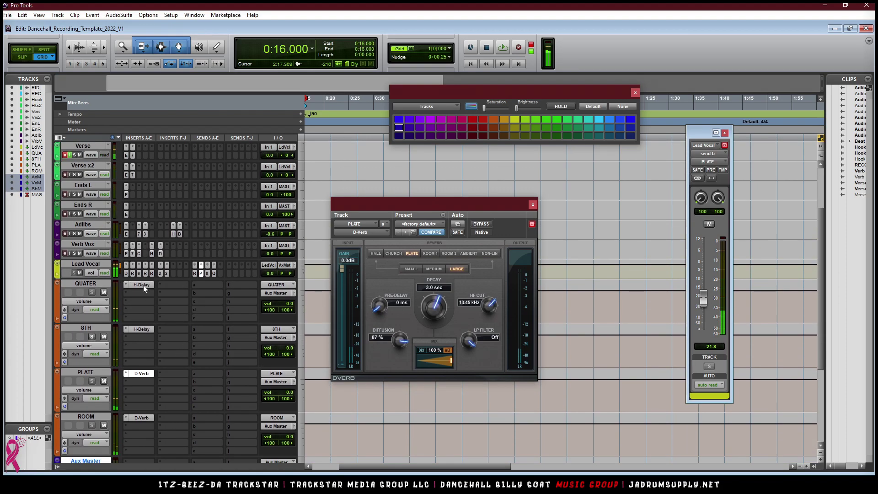
pyautogui.hotkey('ctrl', '=')
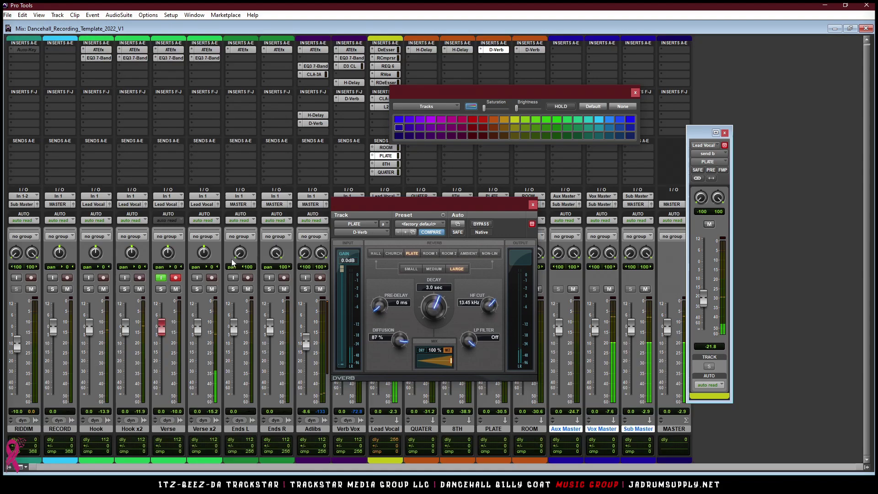
# - Close the D-Verb plug-in window of the PLATE track to clear the view of the mixer
pyautogui.moveTo(526, 206); pyautogui.dragTo(580, 228)
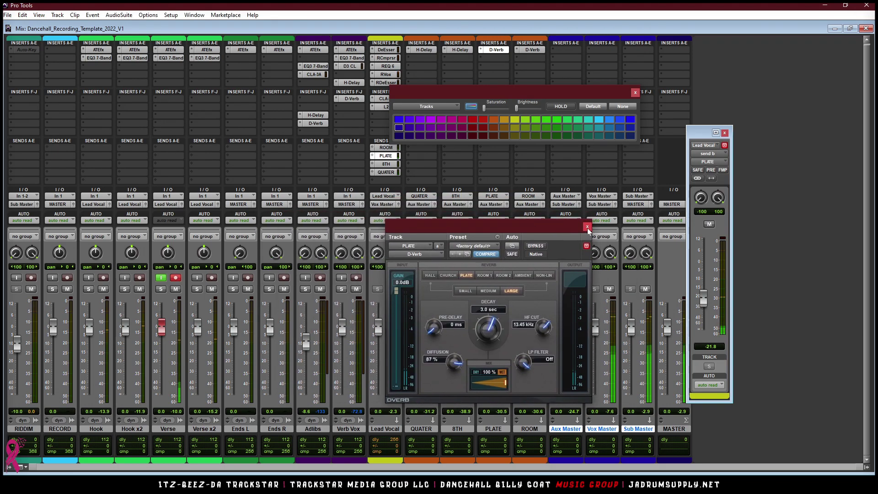
pyautogui.click(587, 227)
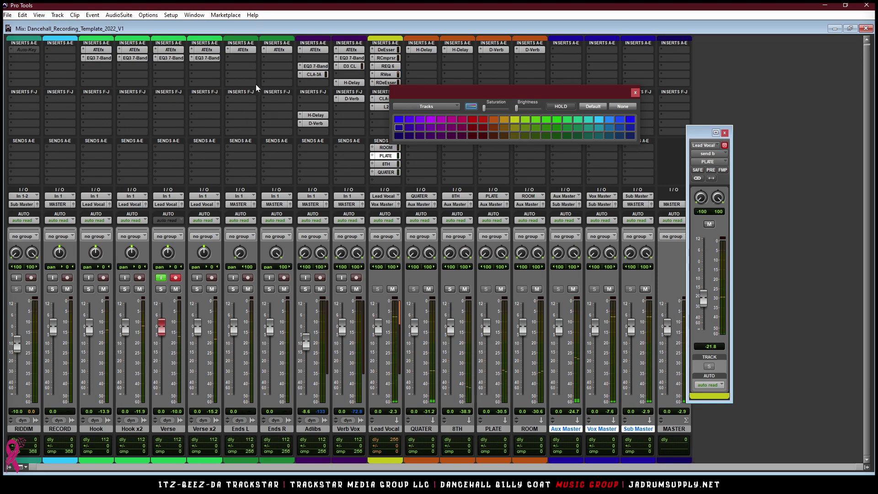
pyautogui.scroll(1, 258, 85)
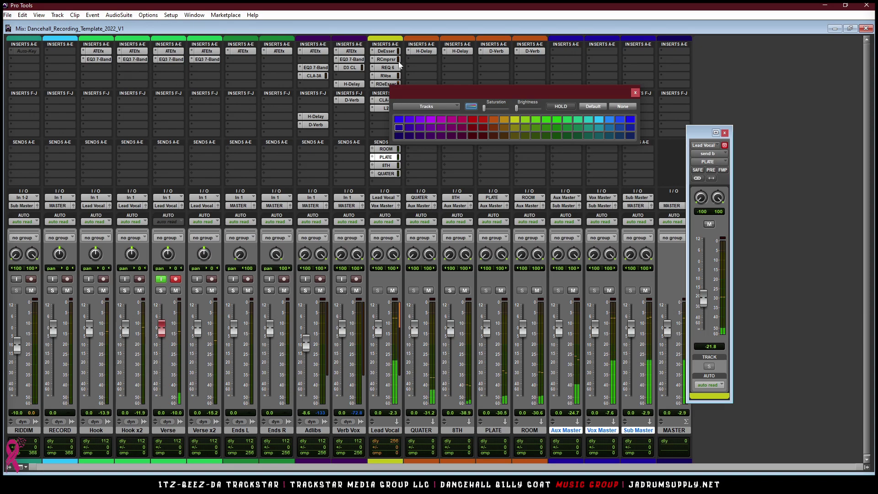
pyautogui.scroll(-1, 254, 78)
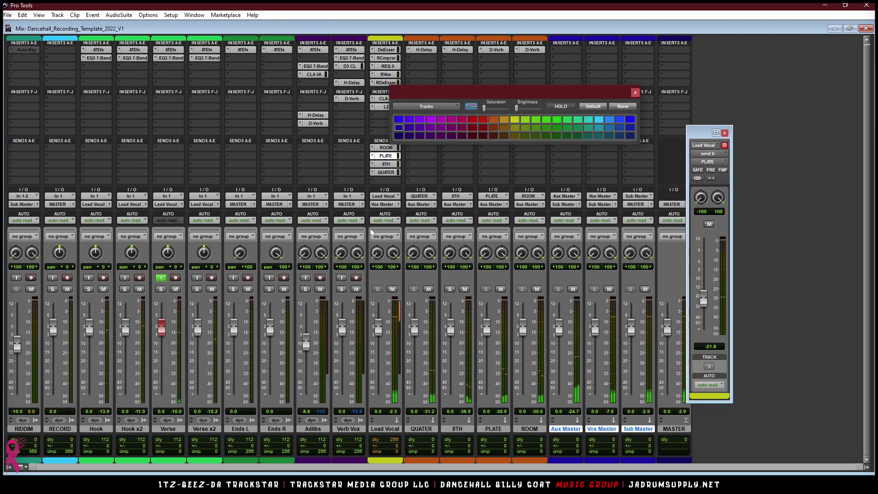
# - Make the Ends L and Ends R tracks inactive
pyautogui.click(242, 430)
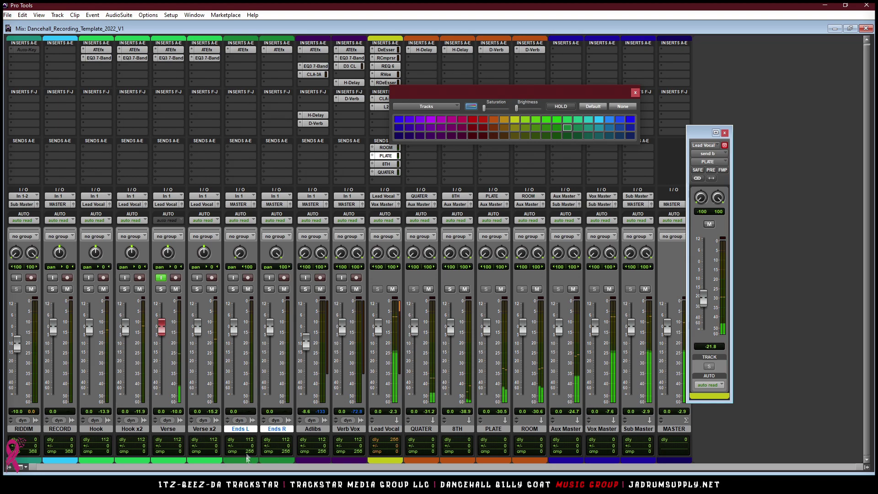
pyautogui.rightClick(252, 432)
pyautogui.click(286, 335)
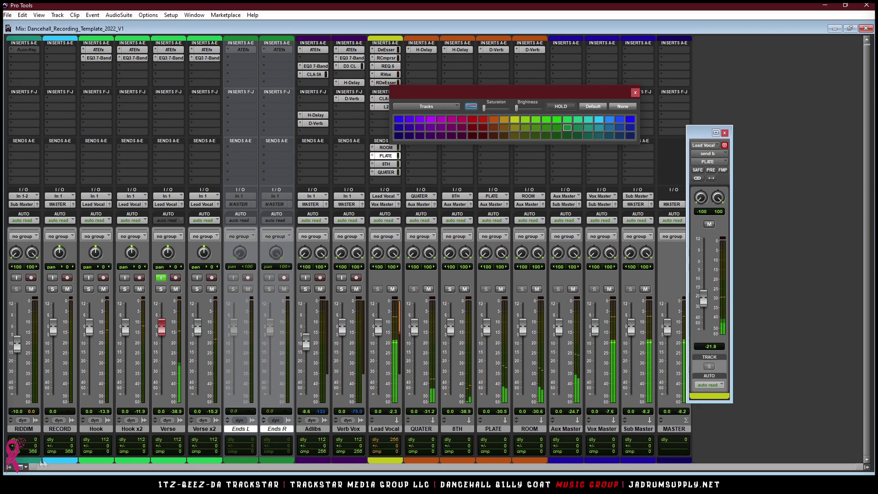
# - Route the RECORD track's output to the Vox Master track
pyautogui.click(17, 429)
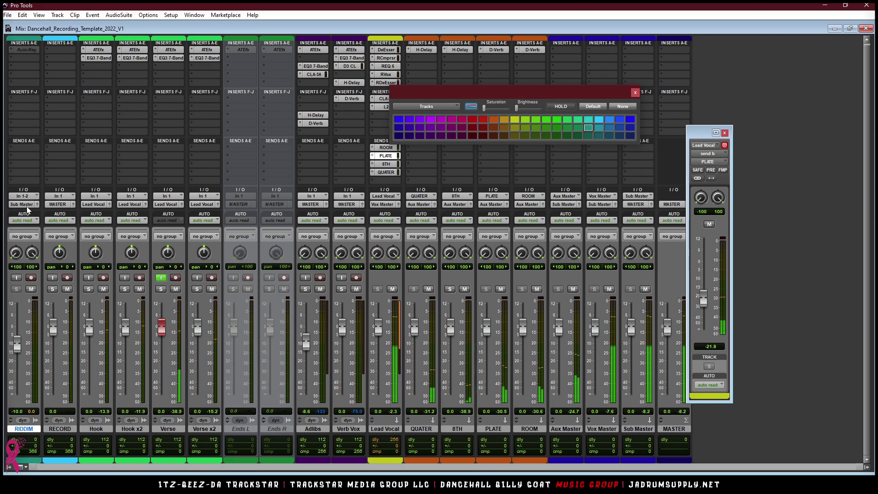
pyautogui.click(61, 430)
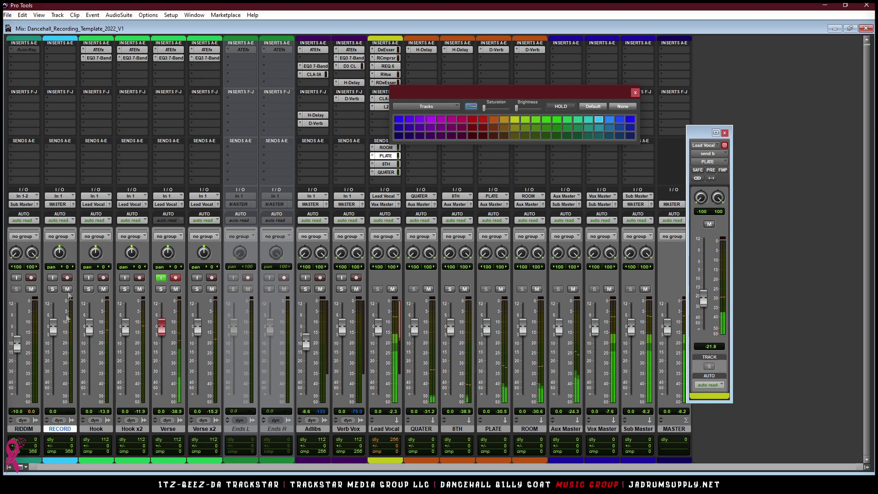
pyautogui.click(59, 205)
pyautogui.moveTo(82, 259)
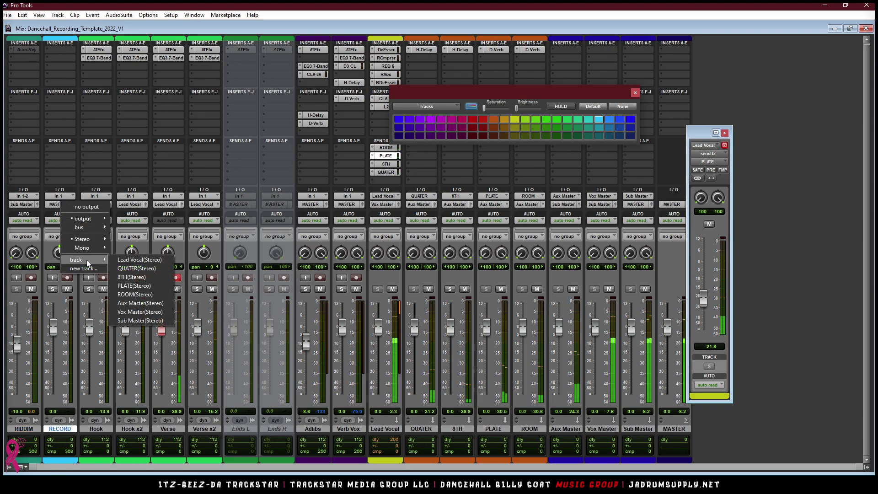
pyautogui.click(140, 312)
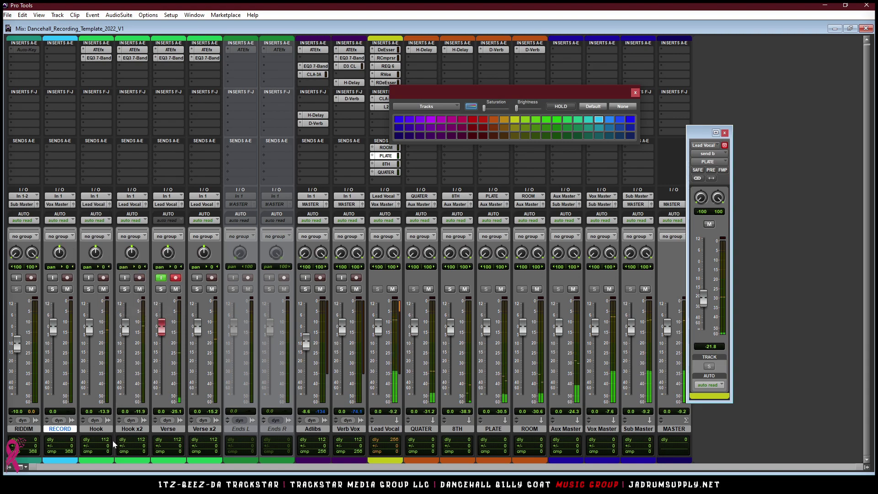
# - Select the tracks Hook through Verse x2 together with Lead Vocal to review their routing
pyautogui.click(100, 431)
pyautogui.keyDown('shift'); pyautogui.click(216, 432); pyautogui.keyUp('shift')
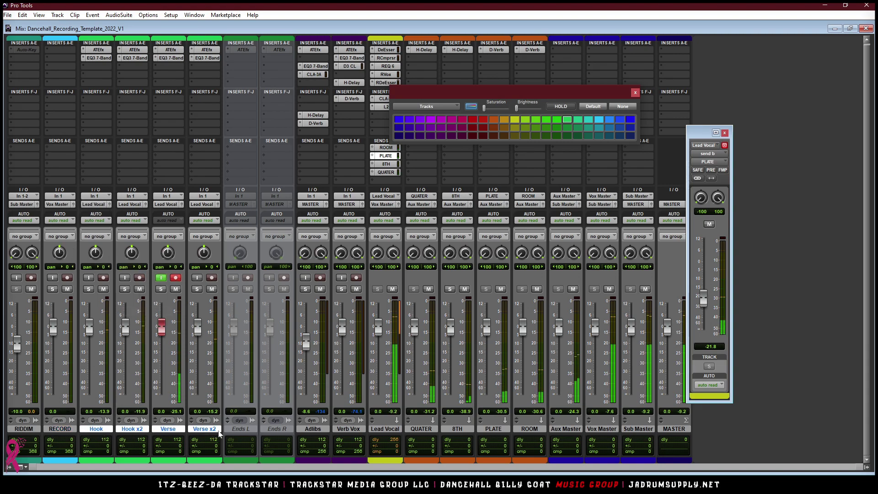
pyautogui.keyDown('ctrl'); pyautogui.click(385, 429); pyautogui.keyUp('ctrl')
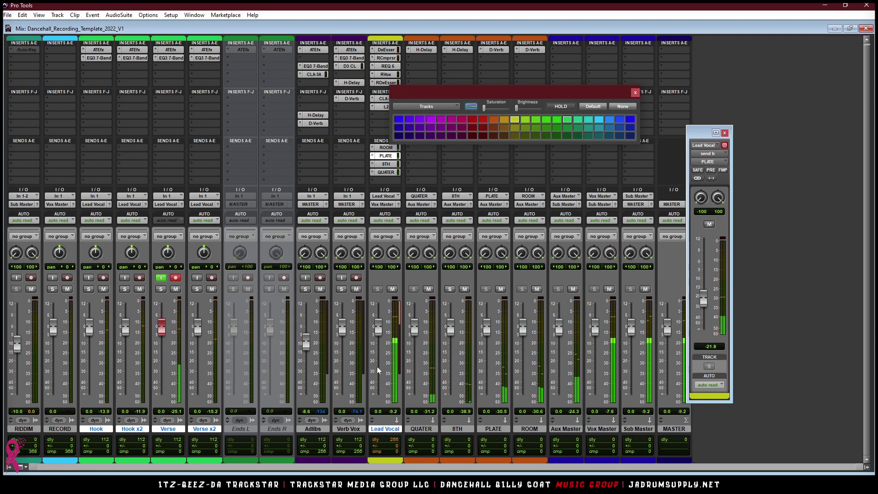
pyautogui.click(259, 307)
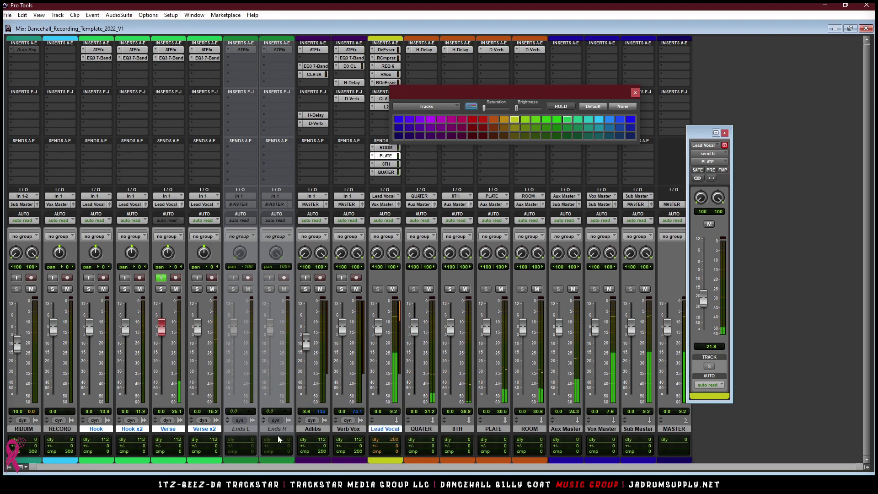
# - Route the Adlibs and Verb Vox outputs to a new stereo Aux Input track named Fx Master
pyautogui.click(314, 429)
pyautogui.keyDown('shift'); pyautogui.click(348, 429); pyautogui.keyUp('shift')
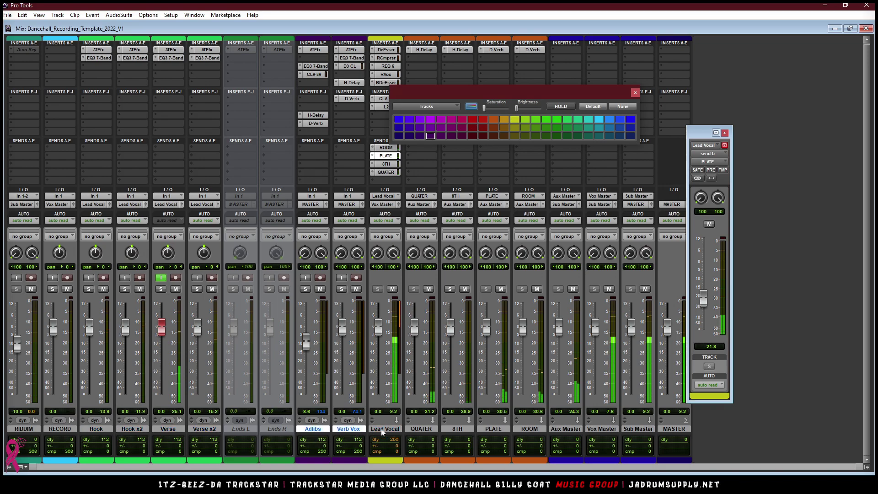
pyautogui.click(310, 204)
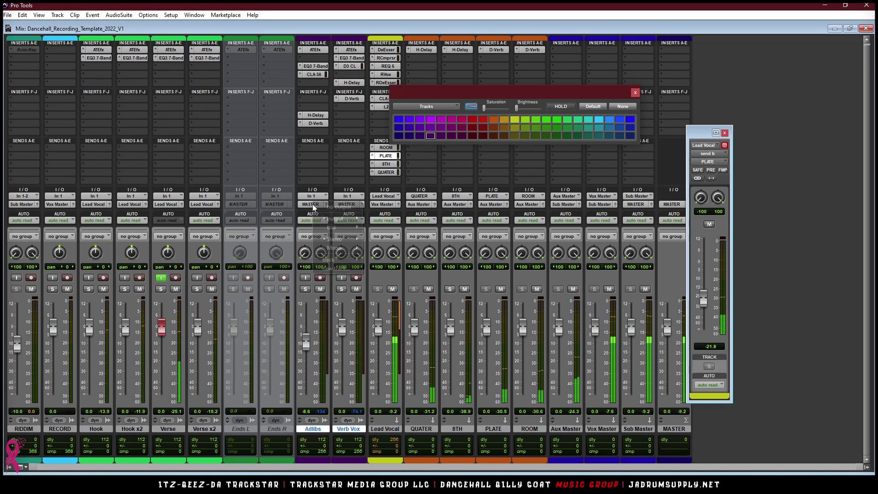
pyautogui.click(345, 270)
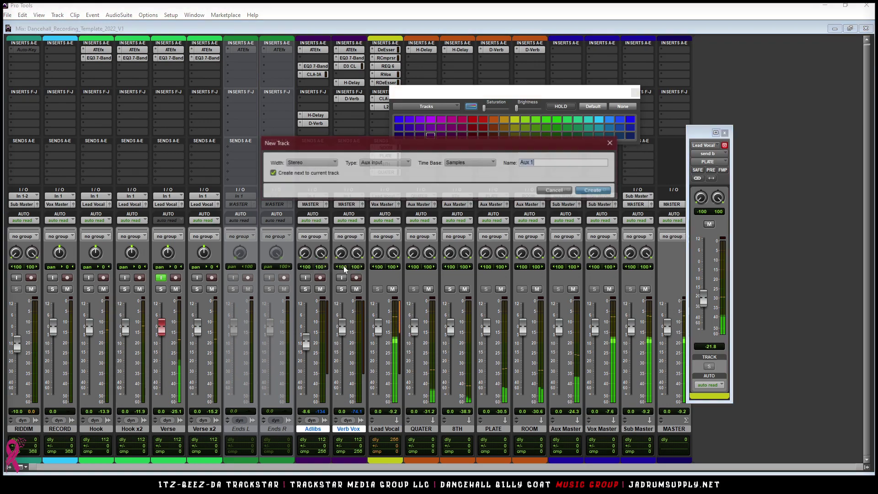
pyautogui.write('FX Master')
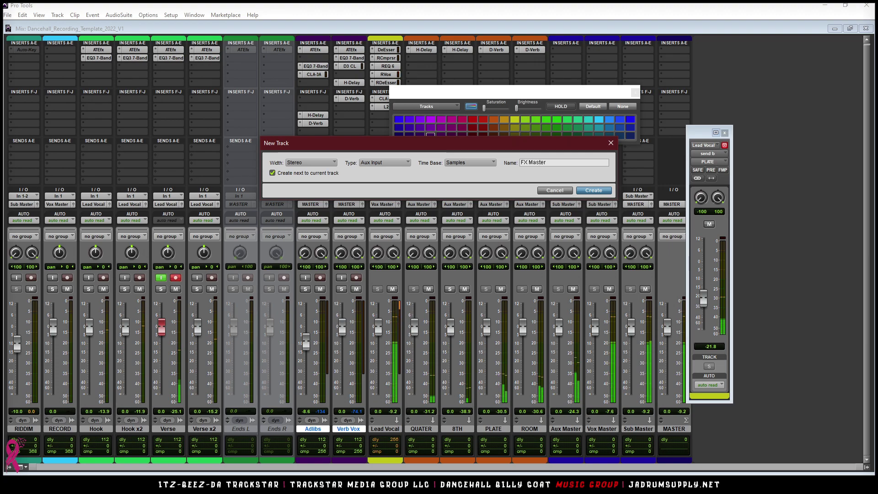
pyautogui.press('BackSpace')
pyautogui.write('x')
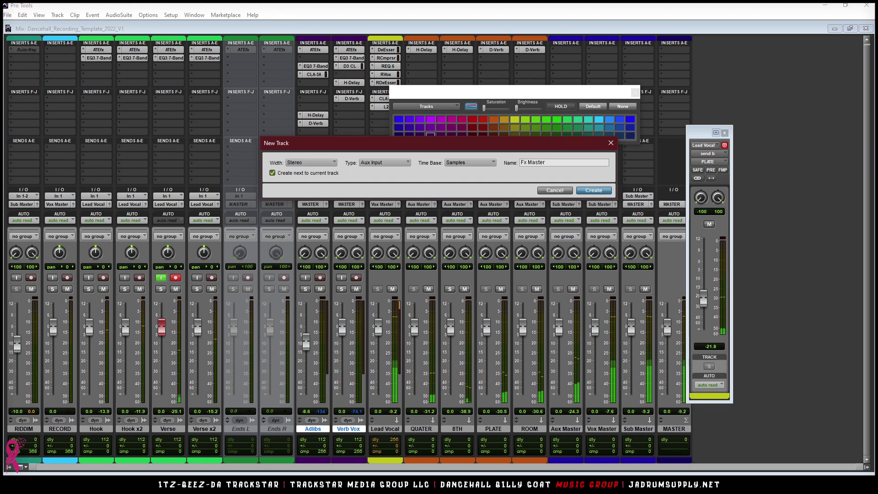
pyautogui.press('Return')
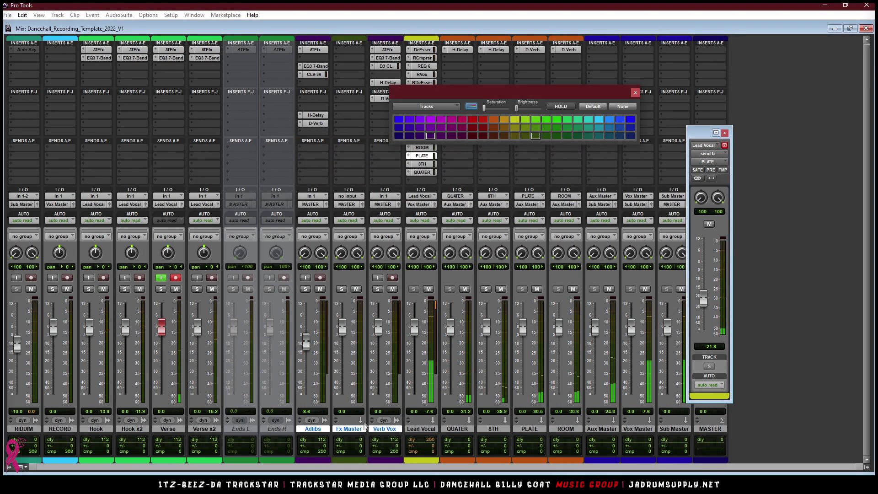
# - Move Fx Master between Aux Master and Vox Master and color it blue like the other master tracks
pyautogui.click(351, 431)
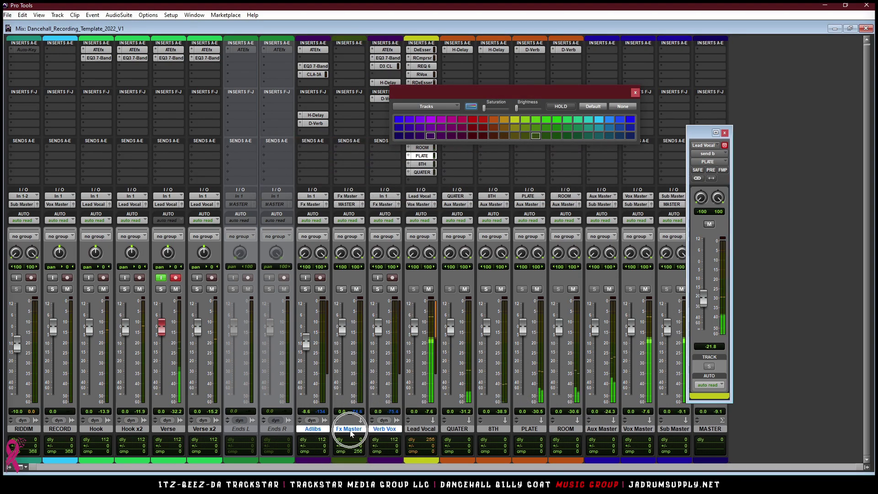
pyautogui.keyDown('ctrl'); pyautogui.click(350, 432); pyautogui.keyUp('ctrl')
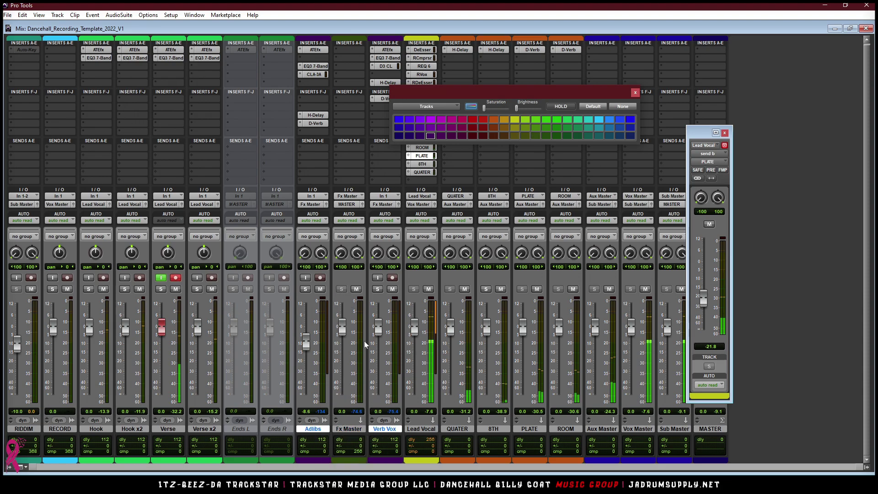
pyautogui.moveTo(347, 431); pyautogui.dragTo(610, 443)
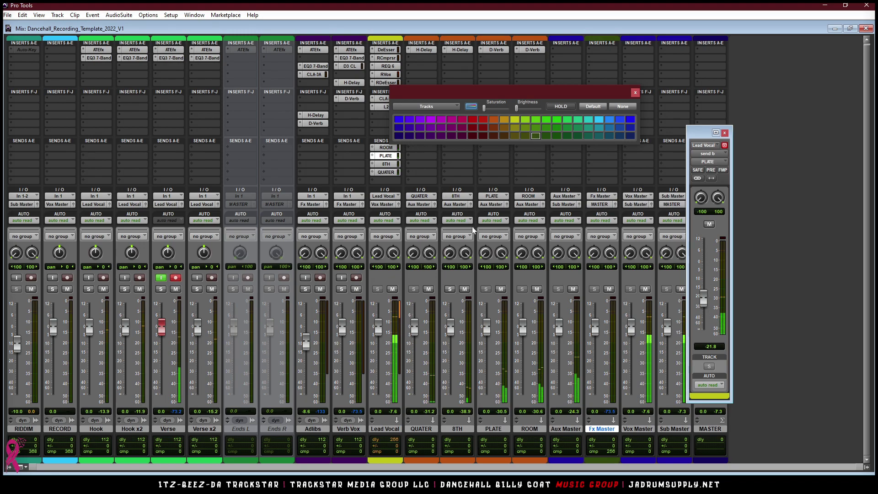
pyautogui.click(399, 128)
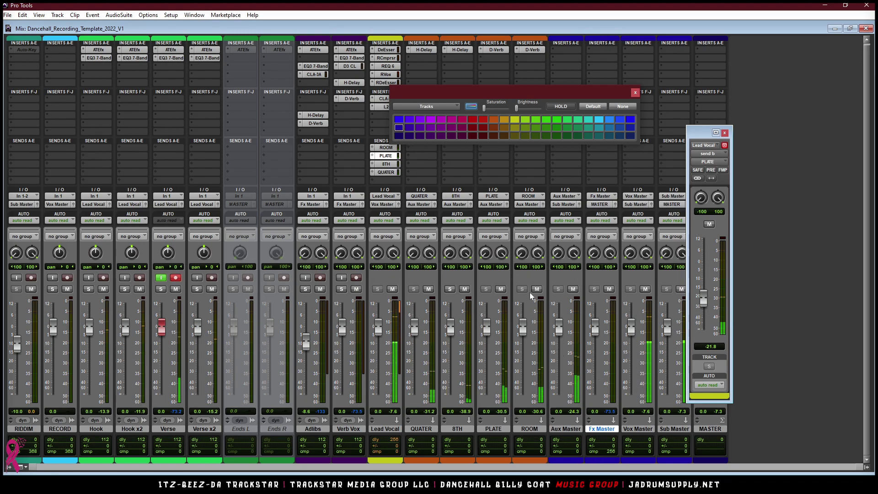
# - Check the effects routing during playback by muting and unmuting Aux Master
pyautogui.click(609, 289)
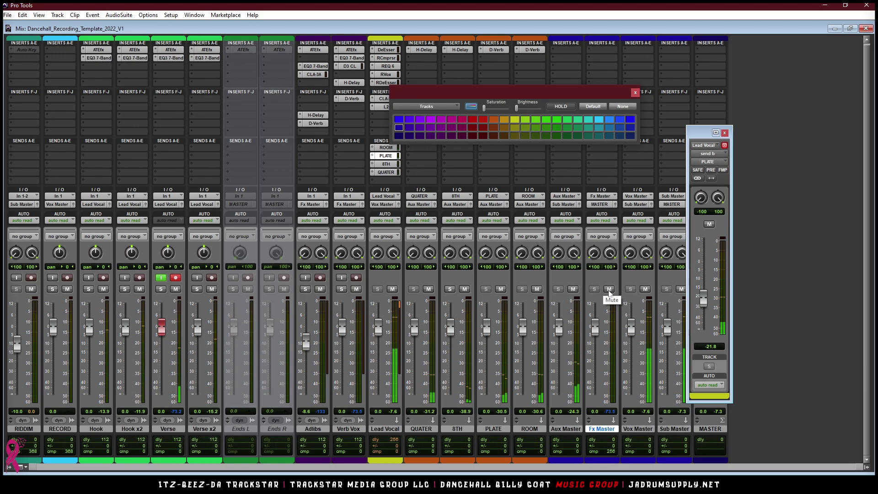
pyautogui.click(574, 290)
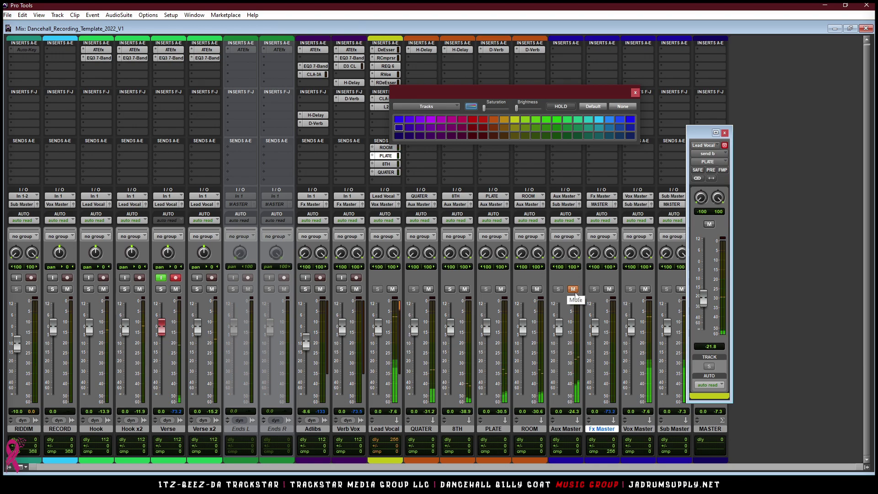
pyautogui.click(574, 289)
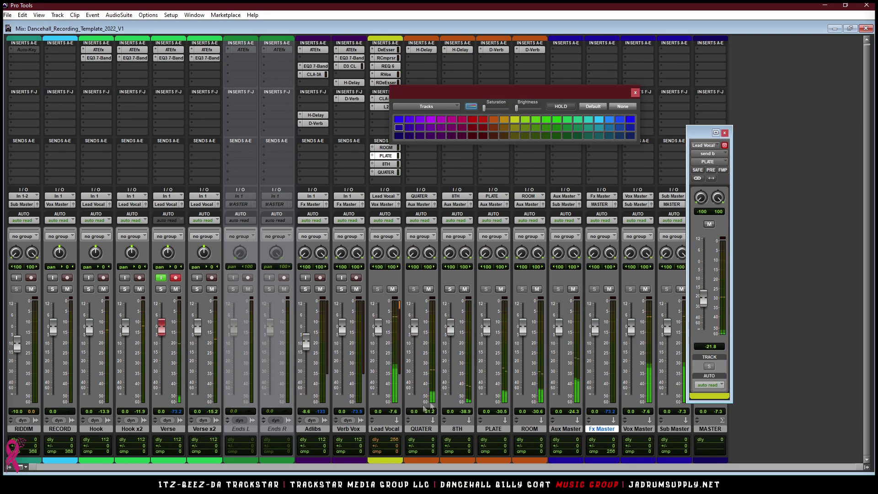
# - Reorder the effect tracks after Lead Vocal as ROOM, PLATE, 8TH and QUATER
pyautogui.click(430, 430)
pyautogui.moveTo(458, 429); pyautogui.dragTo(416, 431)
pyautogui.moveTo(527, 430); pyautogui.dragTo(413, 431)
pyautogui.moveTo(523, 430); pyautogui.dragTo(438, 433)
# - Move the ROOM, PLATE, 8TH and QUATER tracks together behind MASTER and shift the floating send window clear of them
pyautogui.click(422, 430)
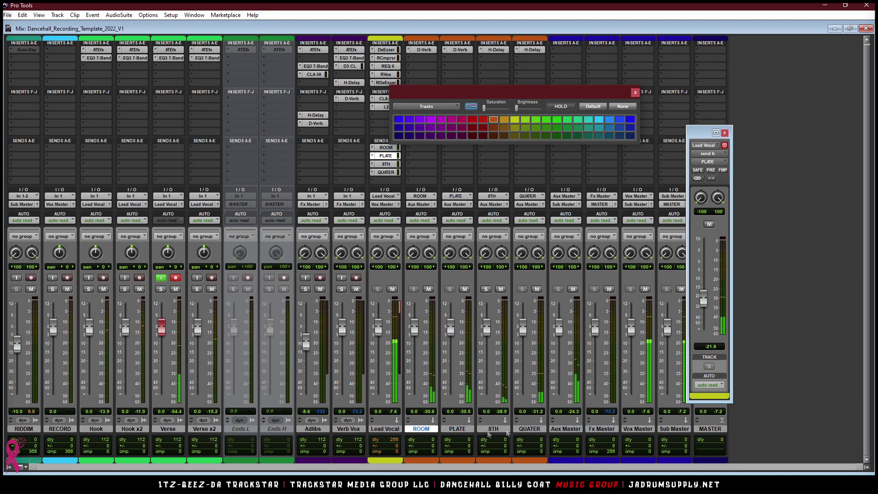
pyautogui.keyDown('shift'); pyautogui.click(530, 429); pyautogui.keyUp('shift')
pyautogui.moveTo(530, 429); pyautogui.dragTo(787, 446)
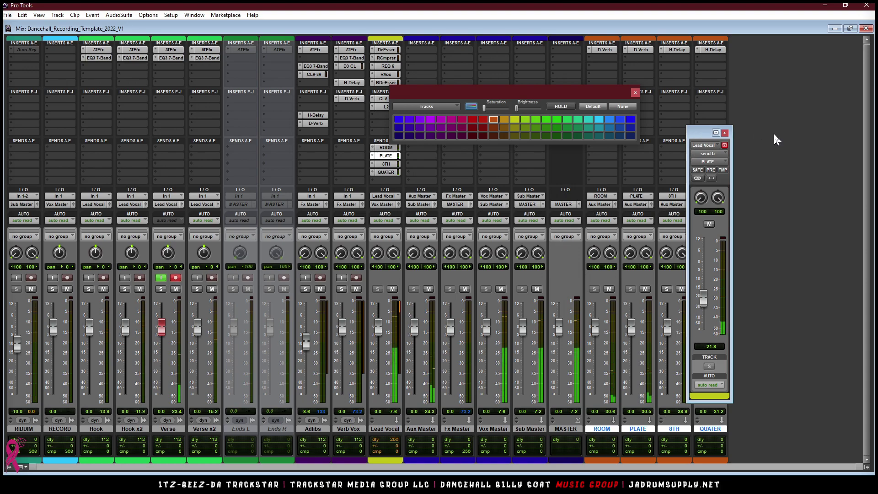
pyautogui.moveTo(700, 133); pyautogui.dragTo(776, 139)
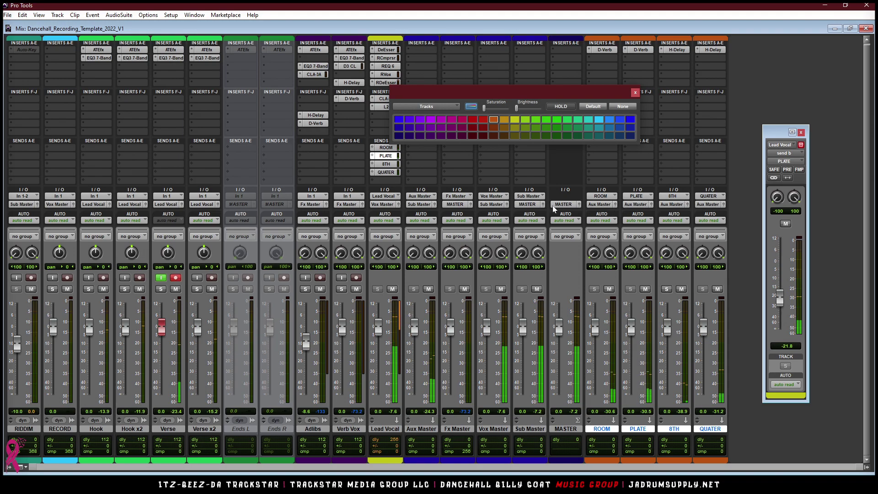
# - Toggle Aux Master's mute on and off, and route Fx Master's output to the Sub Master track
pyautogui.click(428, 290)
pyautogui.click(428, 289)
pyautogui.click(461, 206)
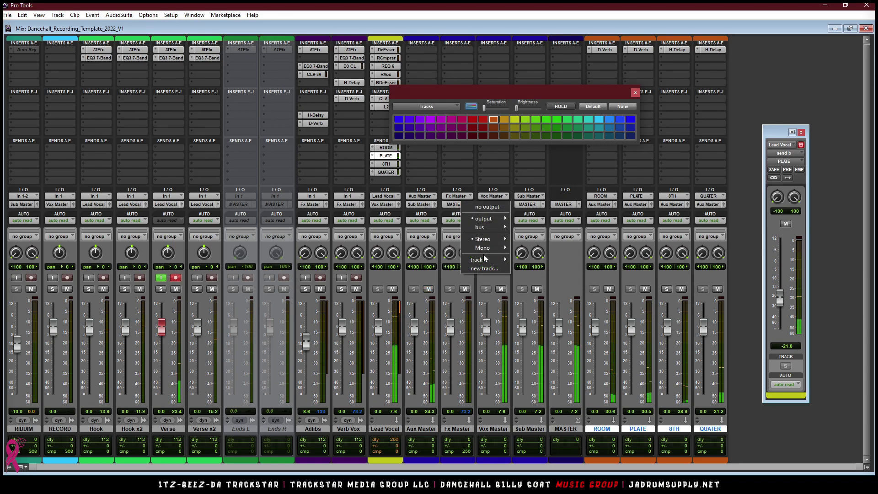
pyautogui.moveTo(485, 260)
pyautogui.click(553, 297)
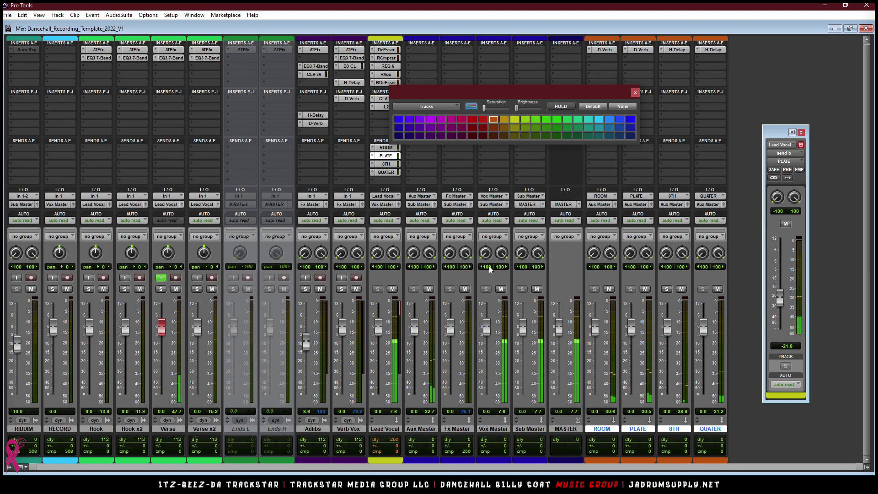
# - Move the color palette aside and insert Avid's multichannel Maxim plug-in in the last insert slot of the MASTER track
pyautogui.moveTo(401, 101); pyautogui.dragTo(193, 108)
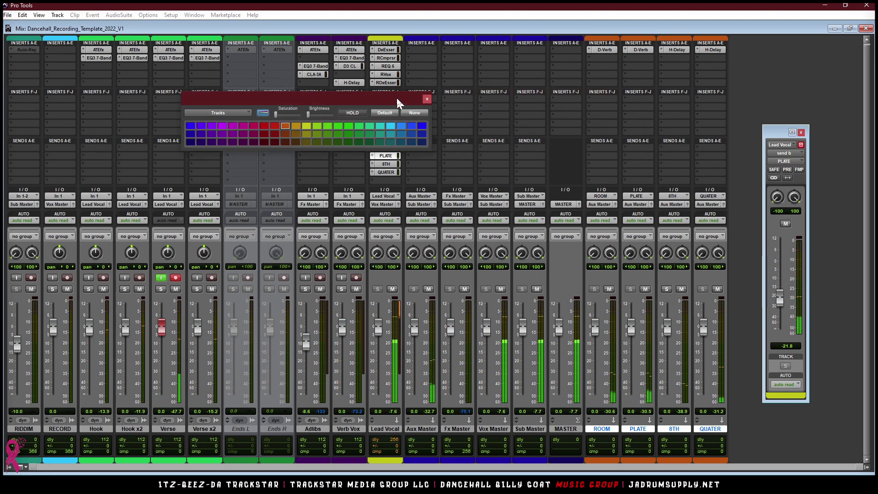
pyautogui.click(537, 290)
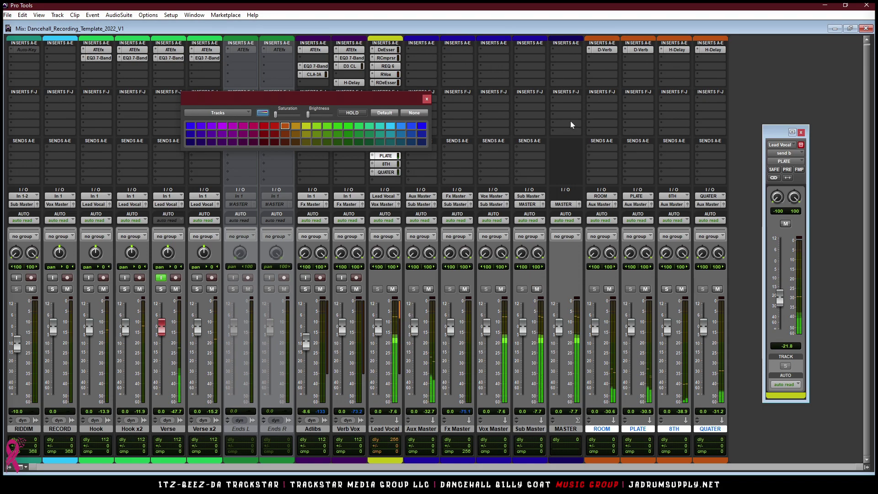
pyautogui.click(561, 130)
pyautogui.moveTo(615, 146)
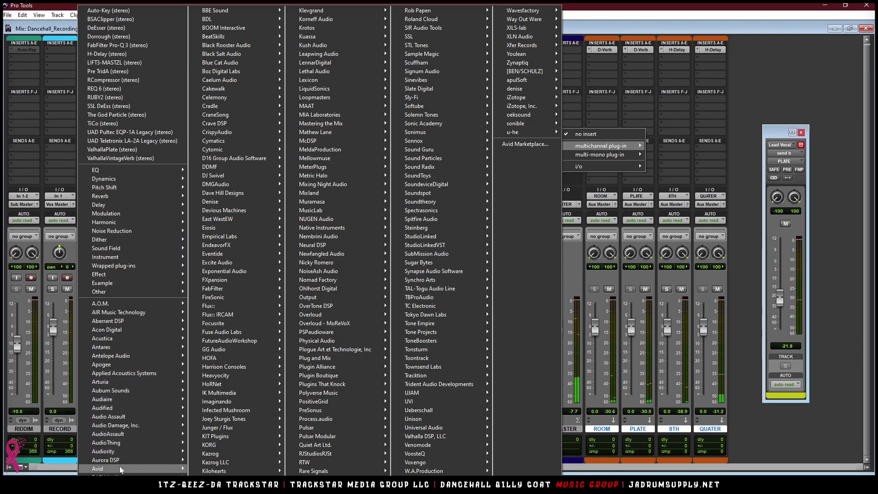
pyautogui.moveTo(121, 469)
pyautogui.click(226, 256)
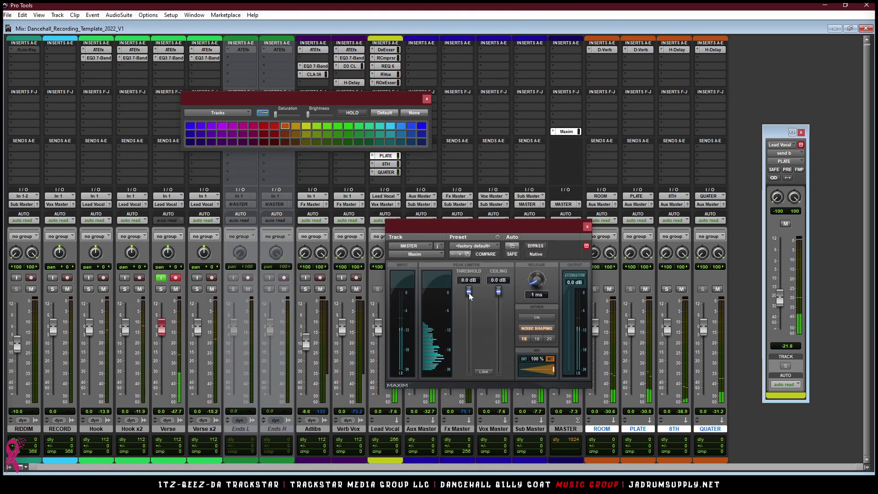
# - Set Maxim's threshold to about -5.0 dB and ceiling to -0.4 dB on the MASTER track, and close Maxim and the color palette
pyautogui.moveTo(469, 295); pyautogui.dragTo(471, 306)
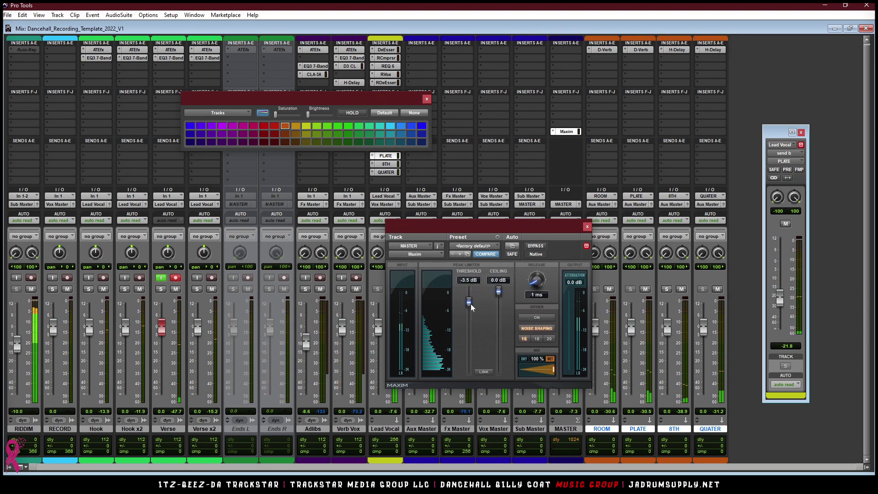
pyautogui.moveTo(496, 228); pyautogui.dragTo(344, 195)
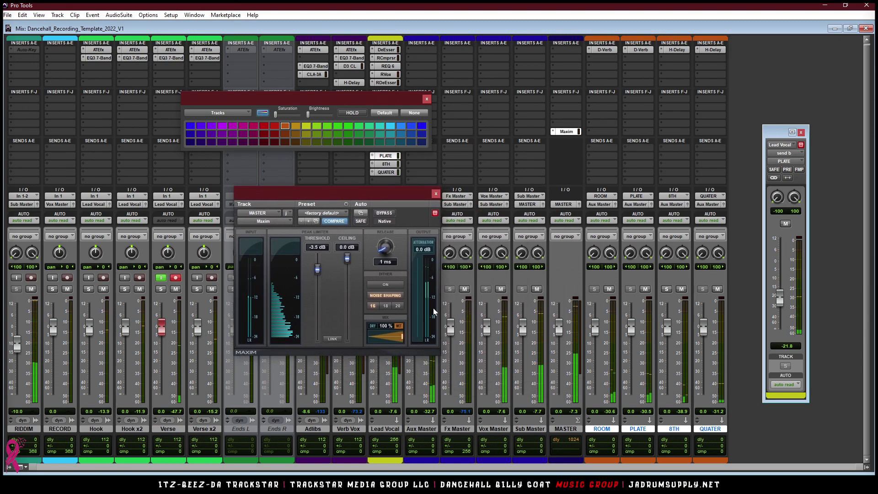
pyautogui.moveTo(317, 269)
pyautogui.mouseDown()
pyautogui.moveTo(347, 263)
pyautogui.moveTo(318, 278)
pyautogui.mouseUp()
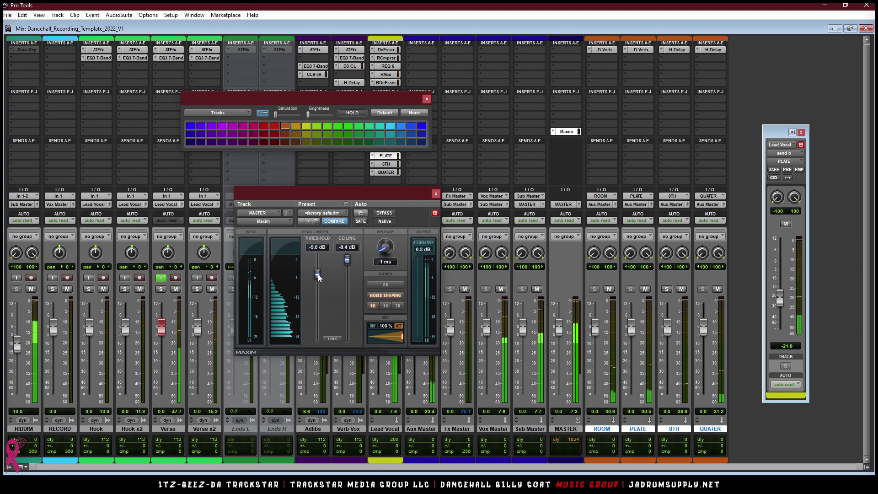
pyautogui.click(435, 194)
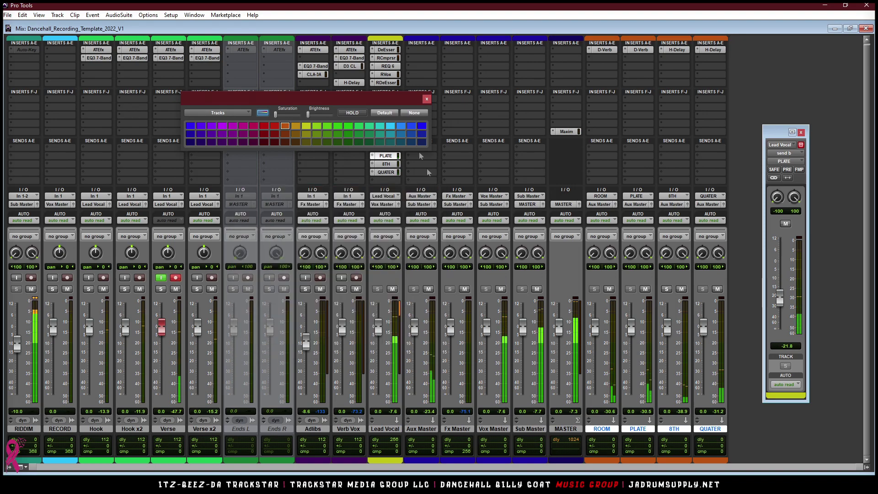
pyautogui.click(427, 98)
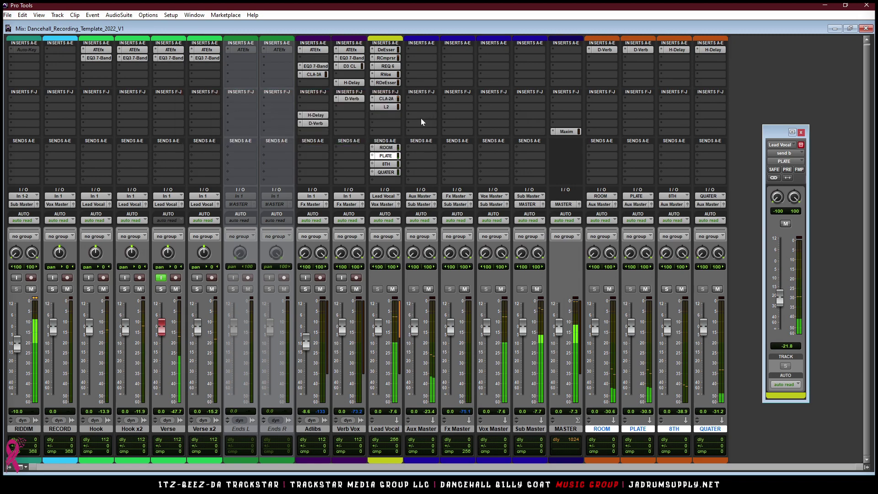
# - Shift L2 and CLA-2A down one insert slot on Lead Vocal and insert the multichannel REQ 6 (stereo) plug-in in the freed slot
pyautogui.moveTo(389, 108); pyautogui.dragTo(391, 115)
pyautogui.moveTo(393, 100); pyautogui.dragTo(393, 105)
pyautogui.click(388, 100)
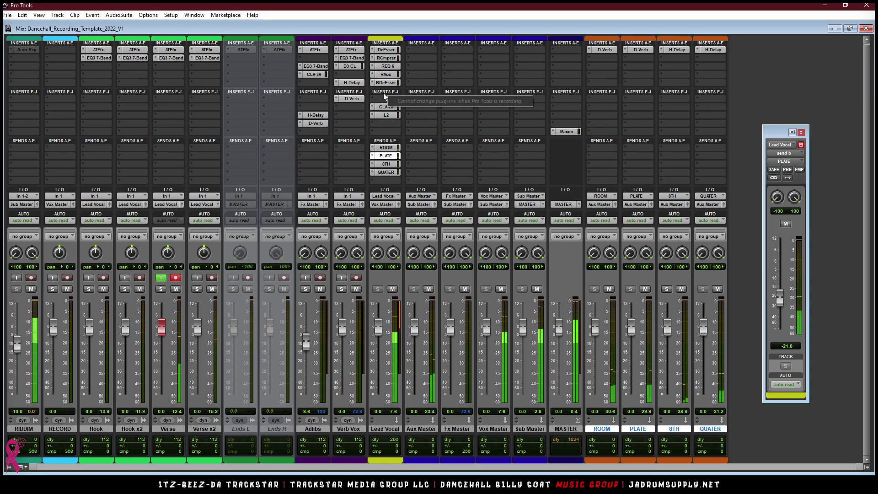
pyautogui.click(387, 101)
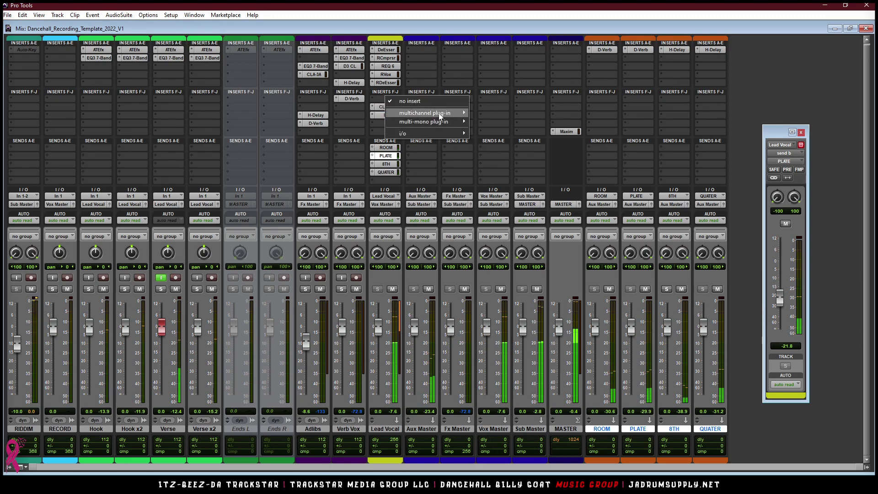
pyautogui.moveTo(425, 113)
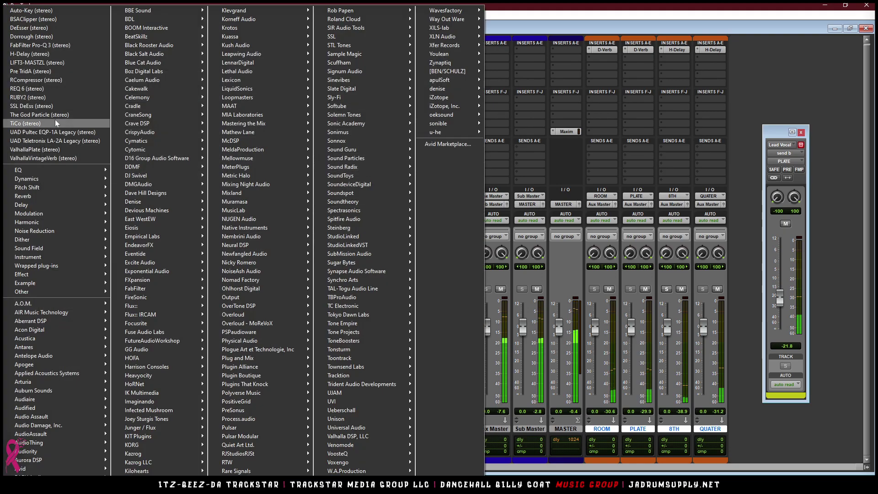
pyautogui.click(34, 89)
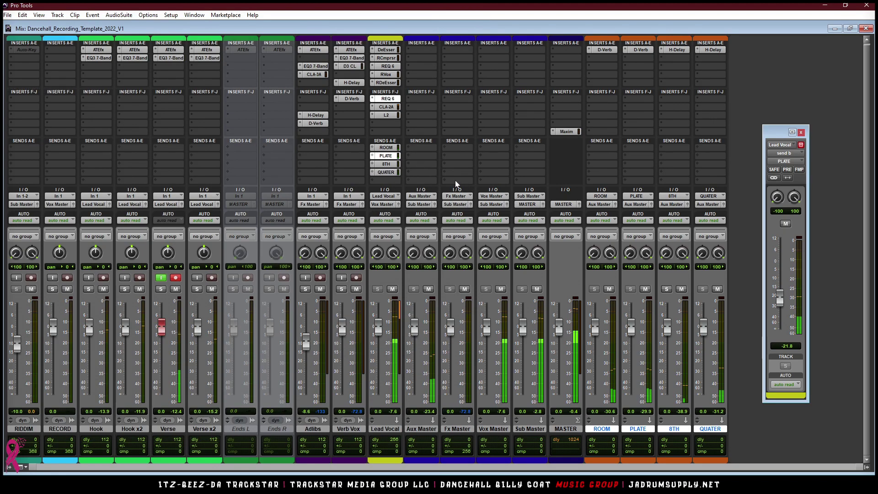
# - Enable band 6 of the new Lead Vocal REQ 6 with gain 4.3, frequency 6350 and Q 0.71, and close the plug-in
pyautogui.click(391, 342)
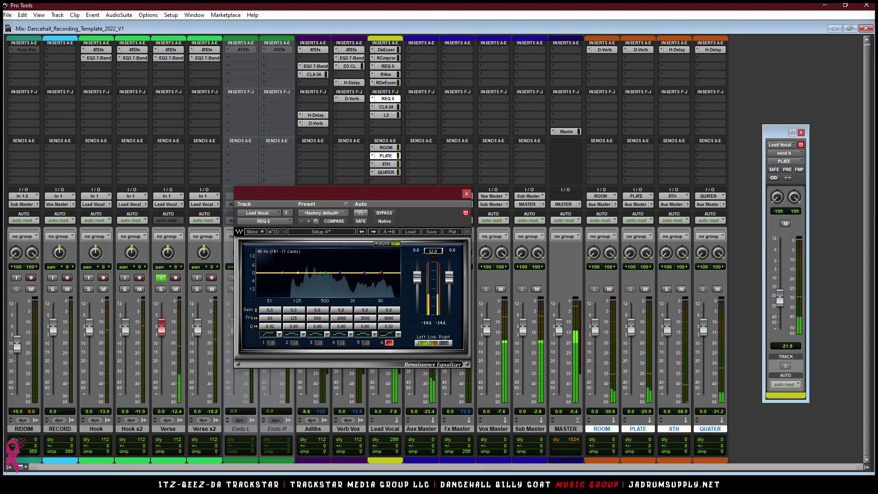
pyautogui.moveTo(389, 310); pyautogui.dragTo(388, 310)
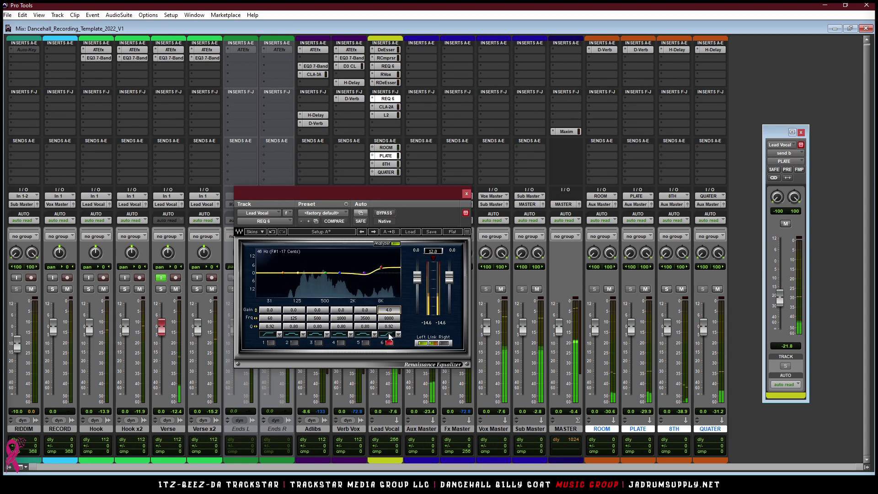
pyautogui.moveTo(389, 310); pyautogui.dragTo(389, 330)
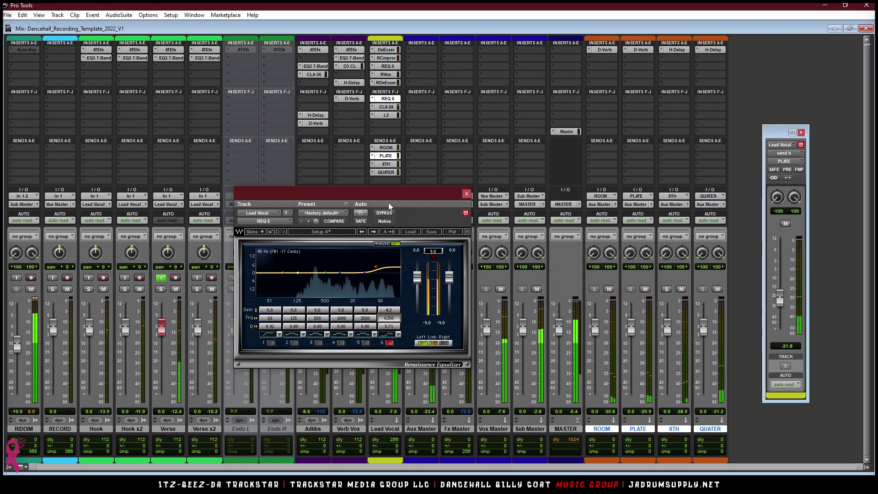
pyautogui.click(467, 194)
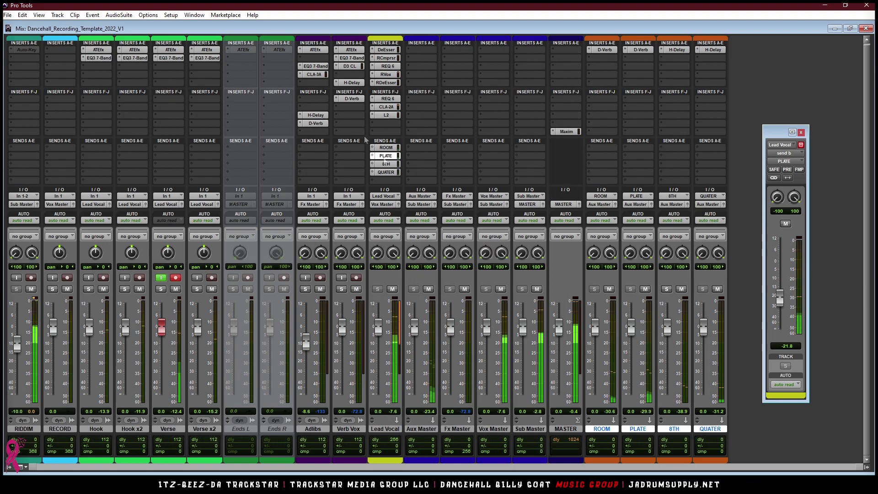
# - Move the Pro Tools window aside and examine the two Dancehall_Recording_Template_2022_v1.0 template files on the desktop
pyautogui.scroll(1, 324, 182)
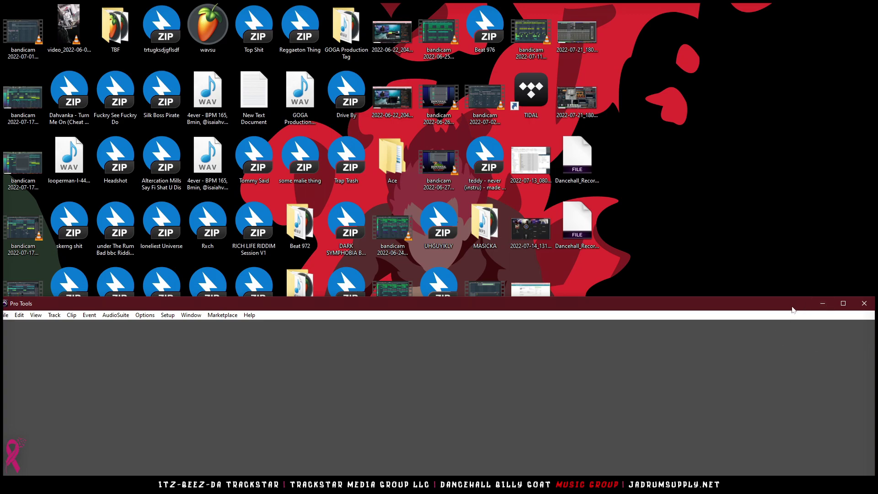
pyautogui.moveTo(481, 287); pyautogui.dragTo(406, 178)
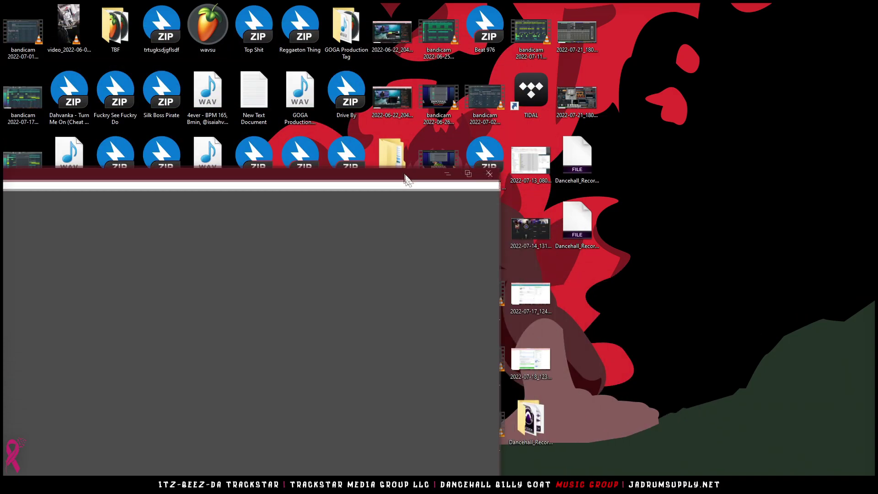
pyautogui.click(579, 170)
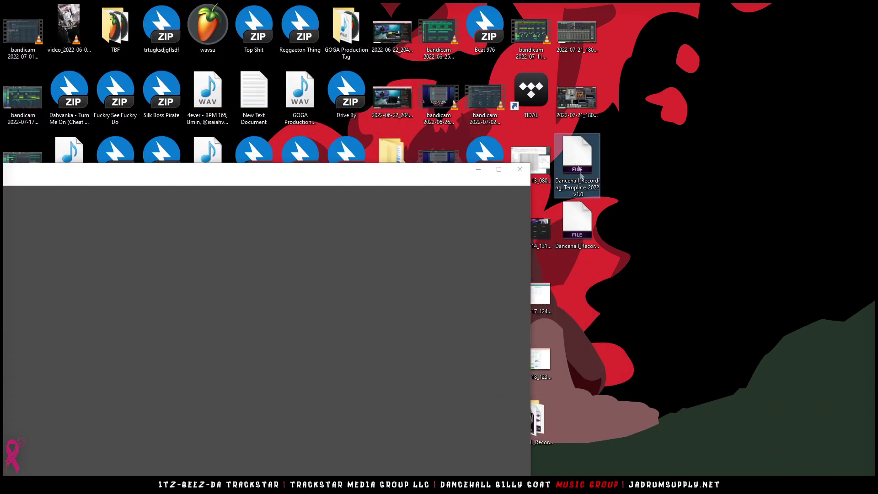
pyautogui.click(588, 229)
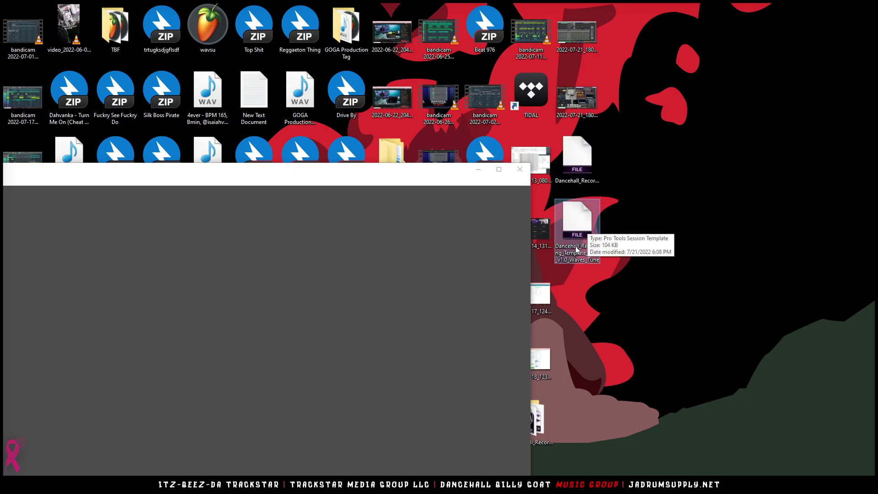
pyautogui.click(421, 174)
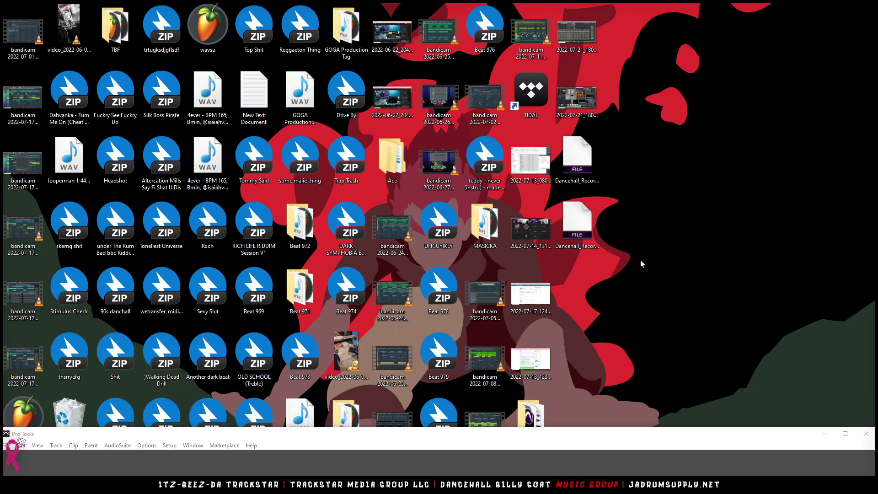
pyautogui.click(582, 163)
pyautogui.click(585, 220)
pyautogui.click(585, 169)
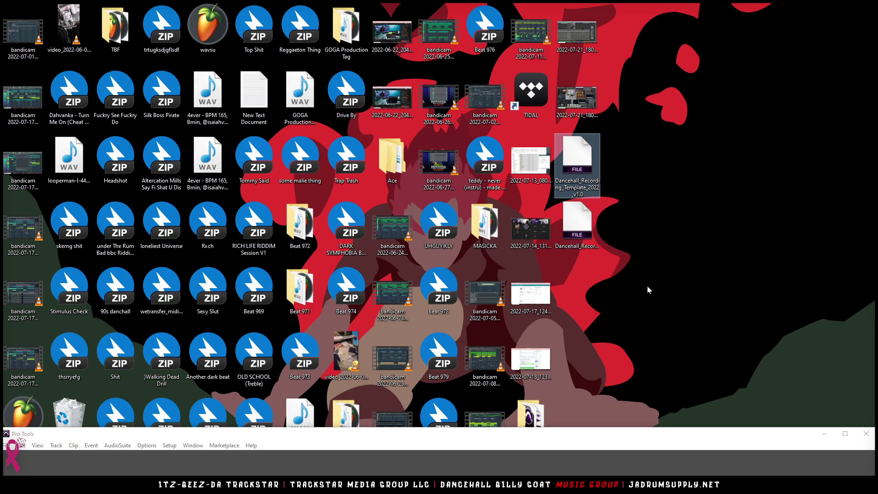
# - Move both dancehall template files from the desktop into Documents\Pro Tools\Session Templates\Itz-Beez-Da TrackStar
pyautogui.moveTo(648, 289); pyautogui.dragTo(573, 156)
pyautogui.hotkey('ctrl', 'x')
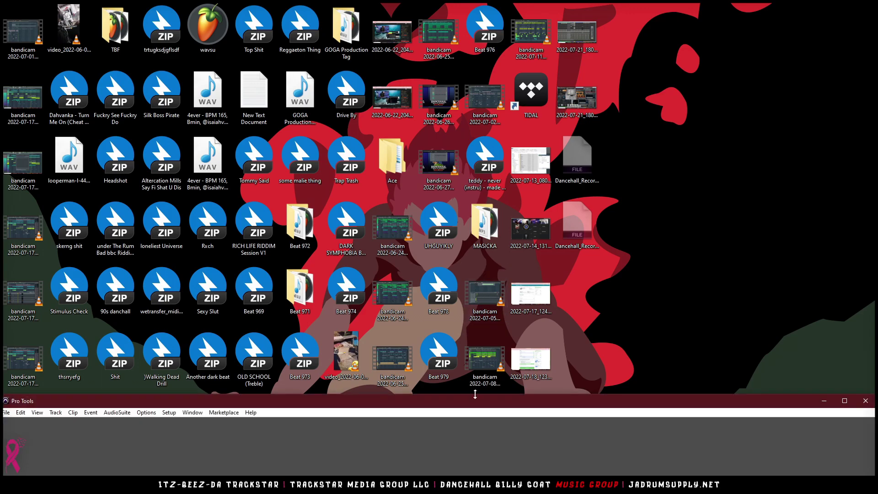
pyautogui.click(357, 484)
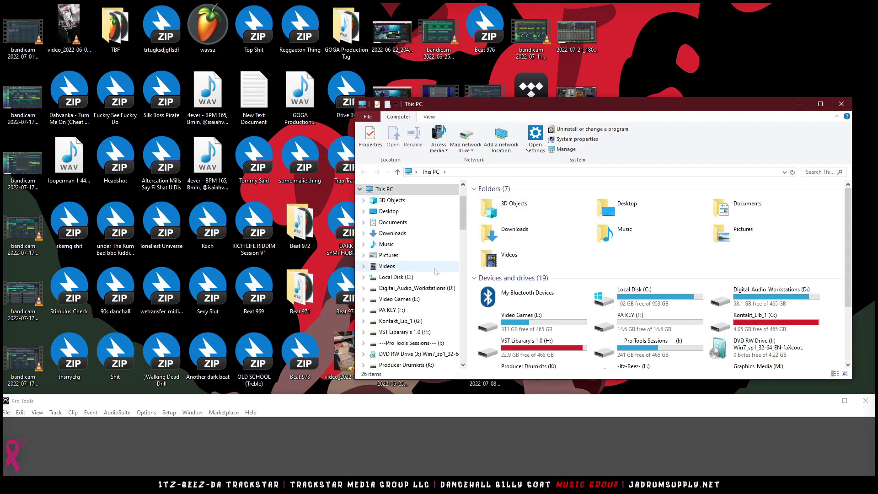
pyautogui.doubleClick(747, 207)
pyautogui.press('p')
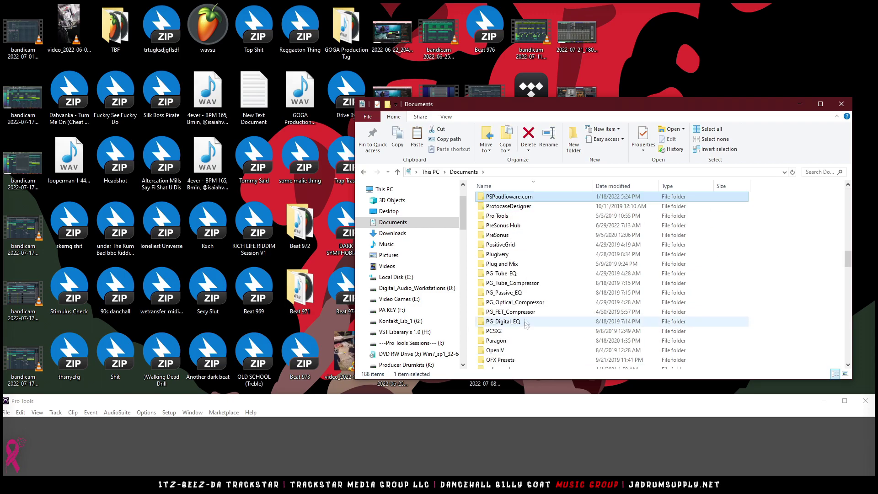
pyautogui.doubleClick(501, 215)
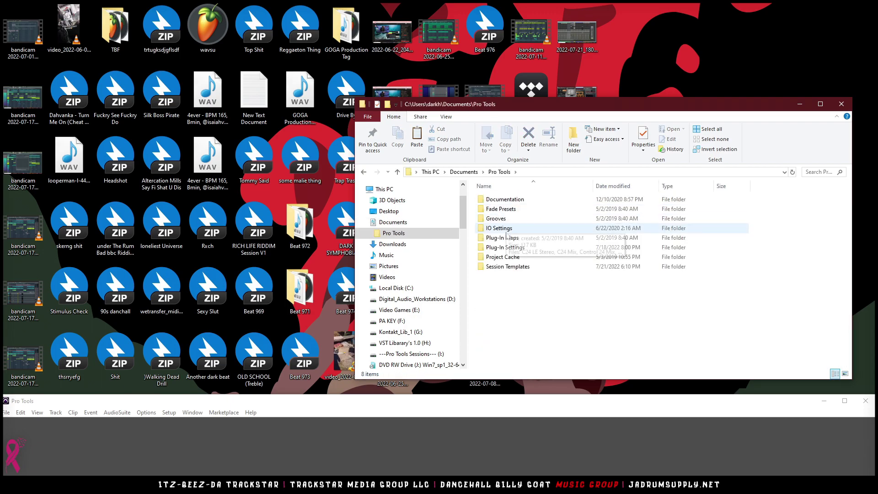
pyautogui.doubleClick(508, 267)
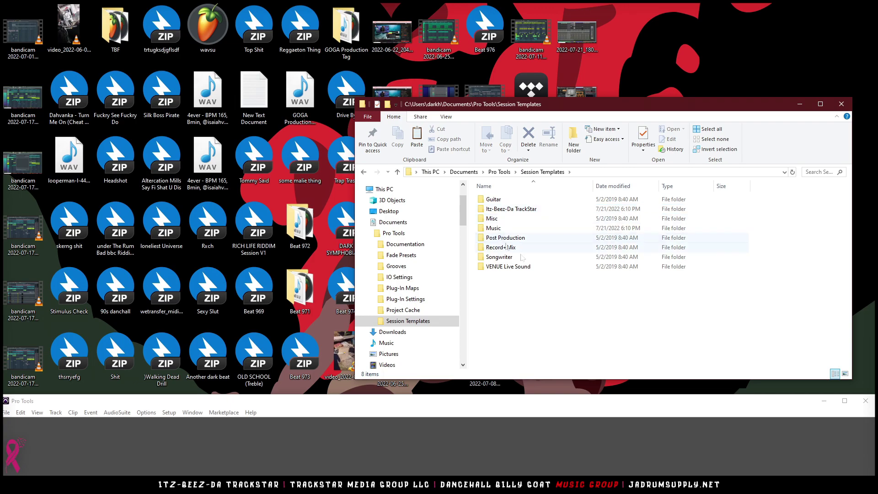
pyautogui.doubleClick(508, 209)
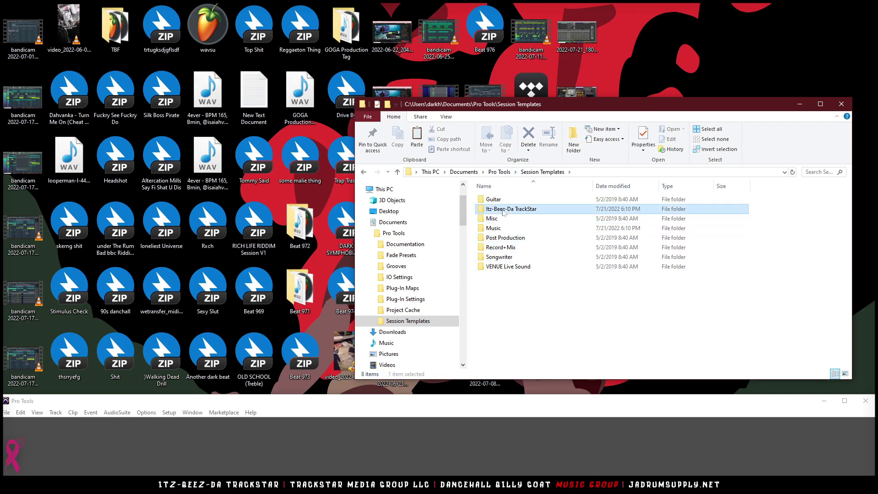
pyautogui.hotkey('ctrl', 'v')
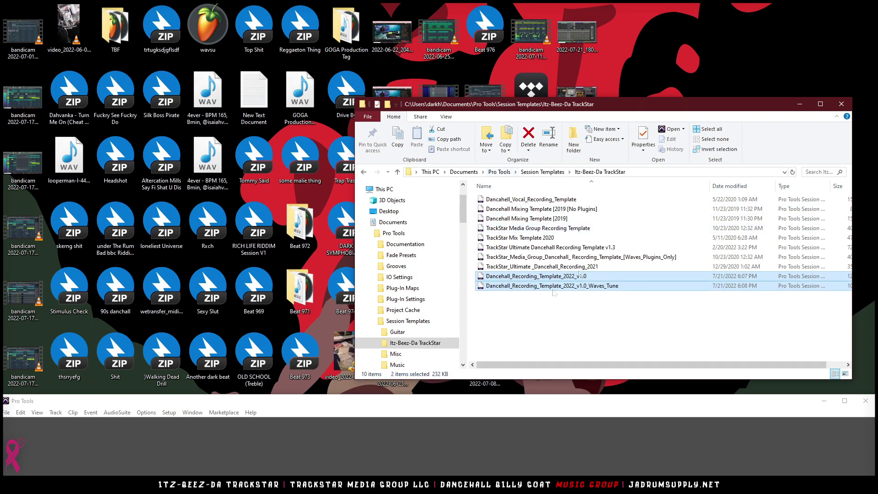
# - Look through the Post Production session templates folder and return to the Itz-Beez-Da TrackStar folder
pyautogui.click(543, 172)
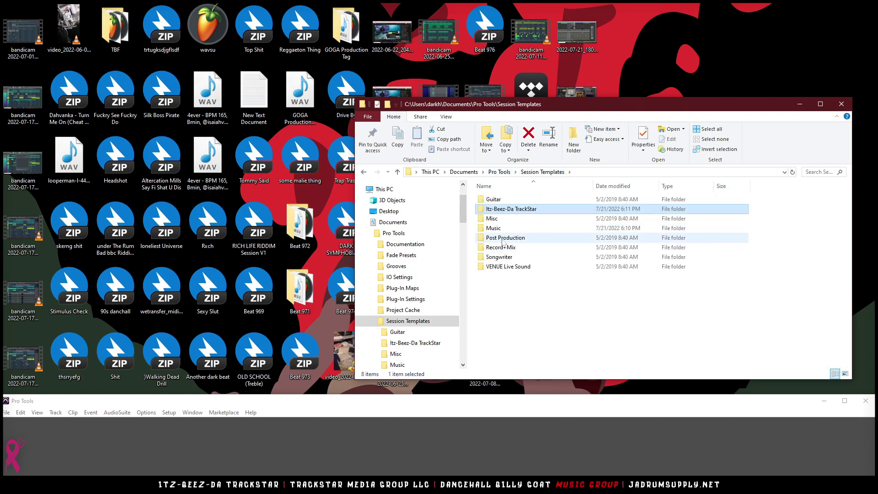
pyautogui.doubleClick(502, 239)
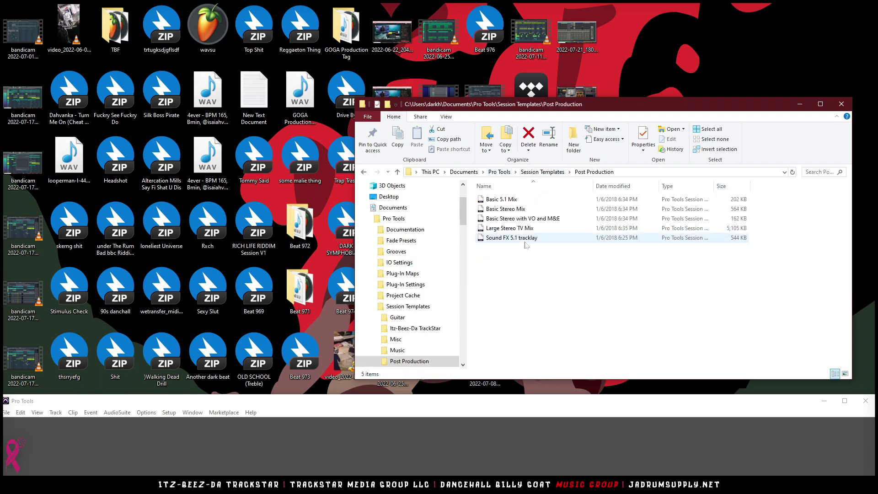
pyautogui.click(549, 173)
pyautogui.click(509, 210)
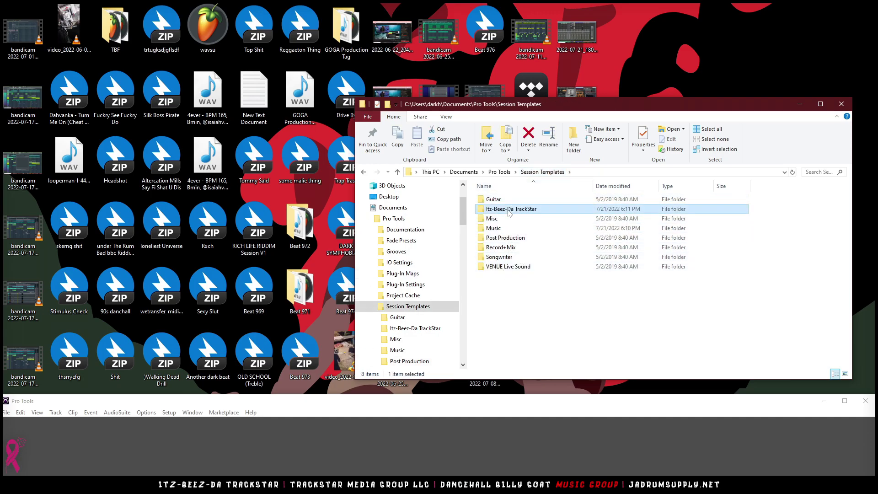
pyautogui.doubleClick(509, 211)
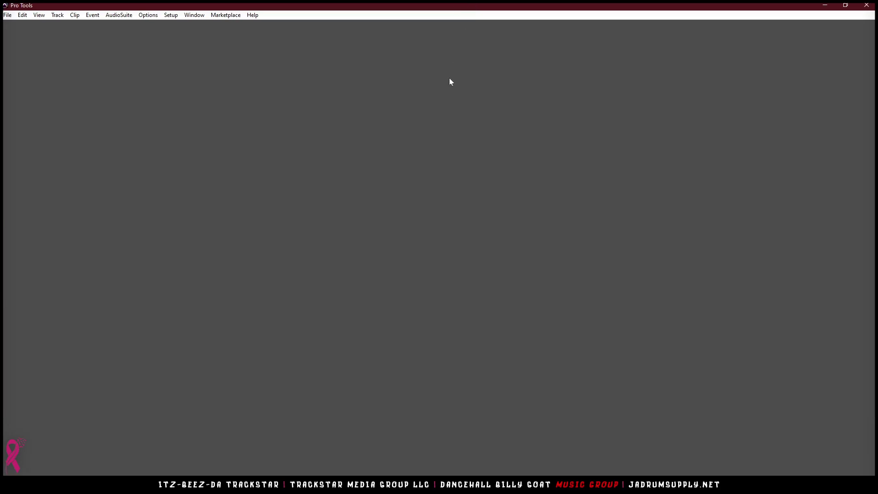
# - Start a new session from a template, choosing Dancehall_Recording_Template_2022_v1.0 in the Itz-Beez-Da TrackStar template group
pyautogui.click(8, 15)
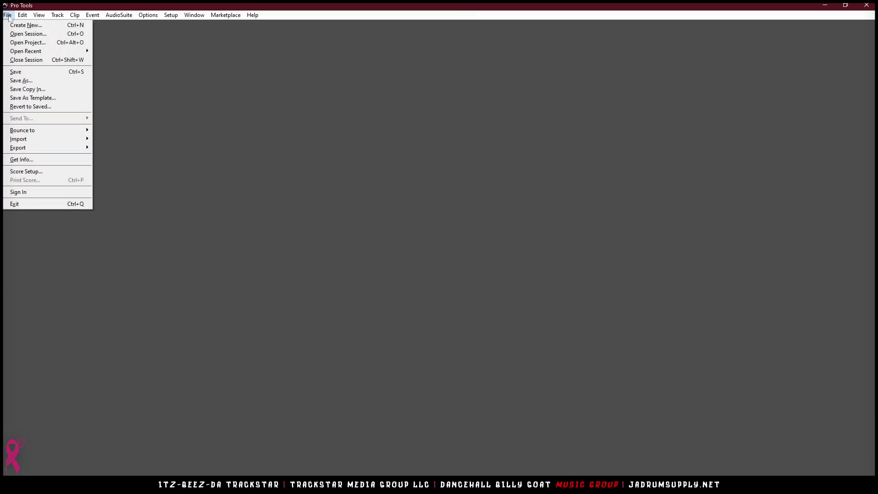
pyautogui.click(24, 25)
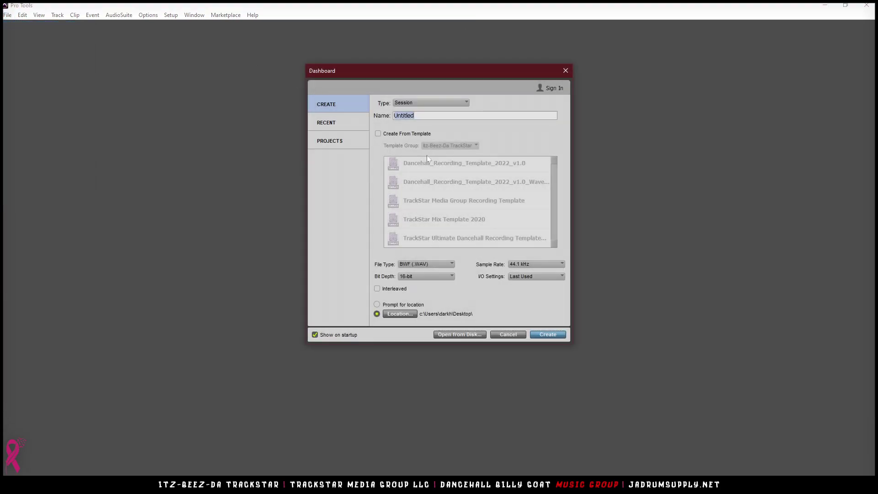
pyautogui.click(388, 136)
pyautogui.scroll(-2, 488, 196)
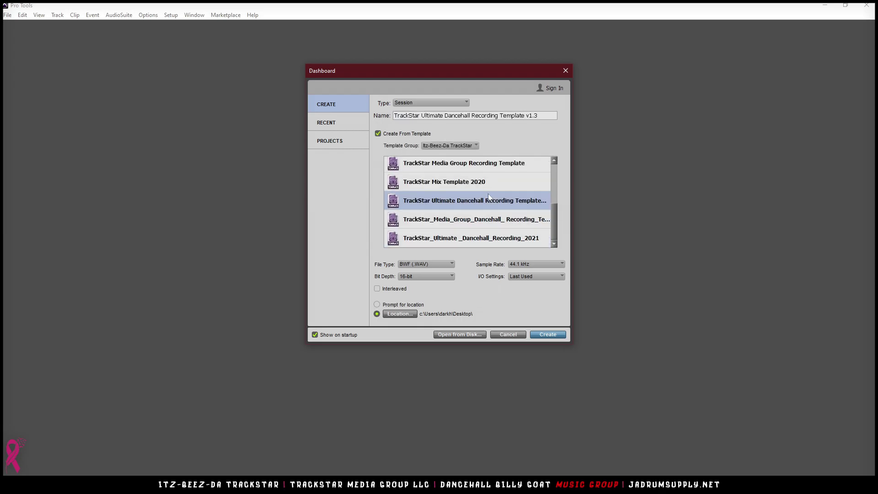
pyautogui.scroll(3, 490, 199)
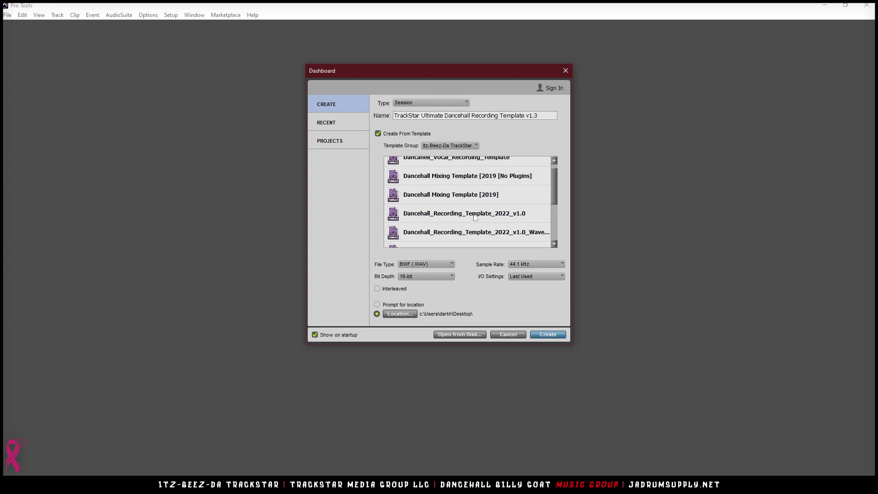
pyautogui.click(519, 236)
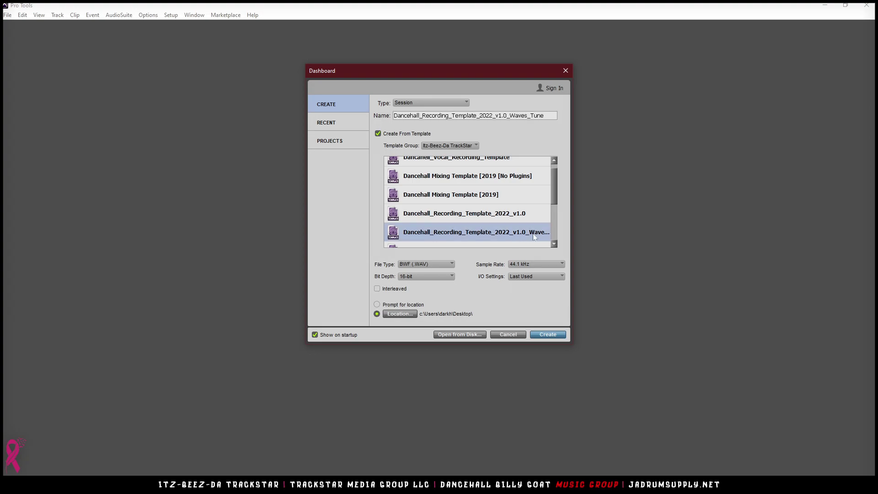
pyautogui.click(522, 216)
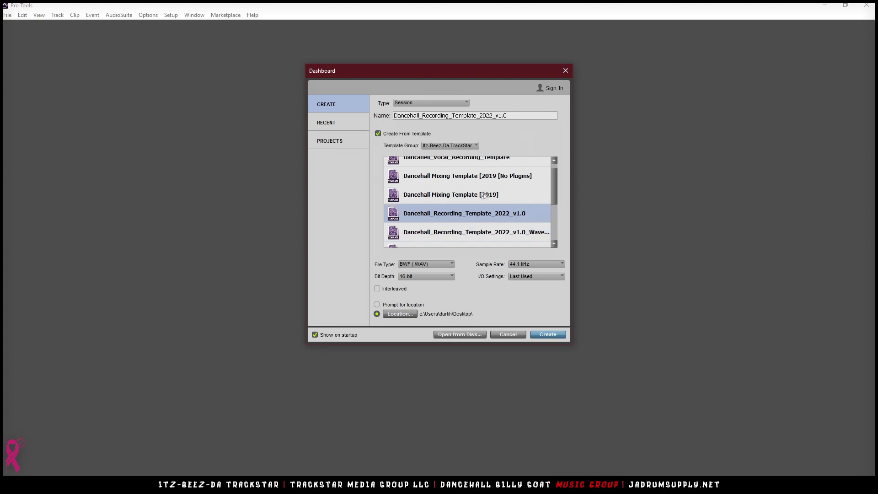
# - Name the new session tutorial and create it from the selected template
pyautogui.click(515, 114)
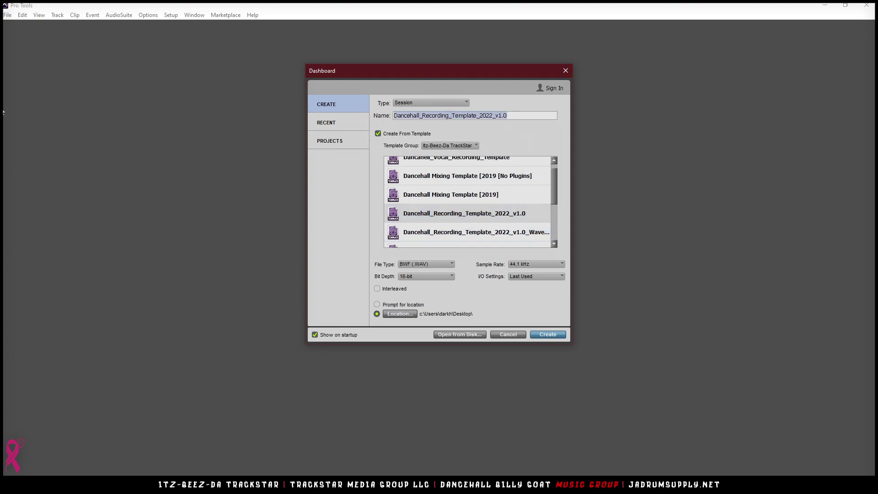
pyautogui.write('tutorial')
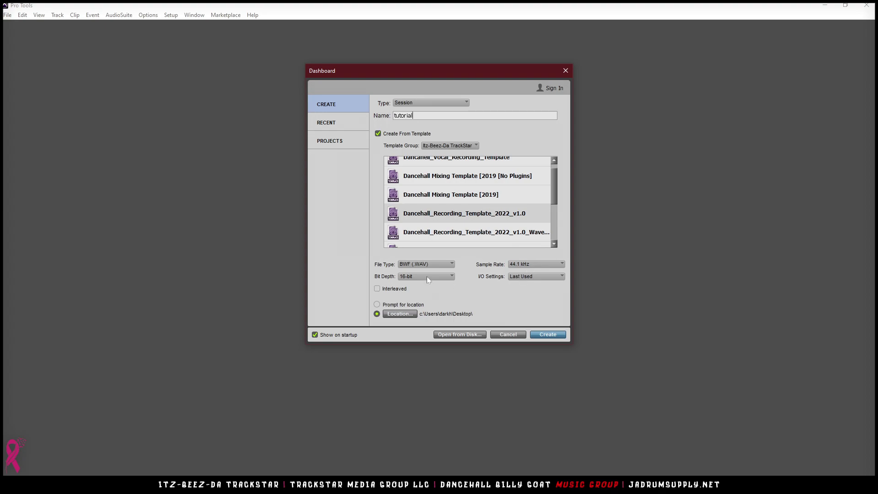
pyautogui.click(551, 336)
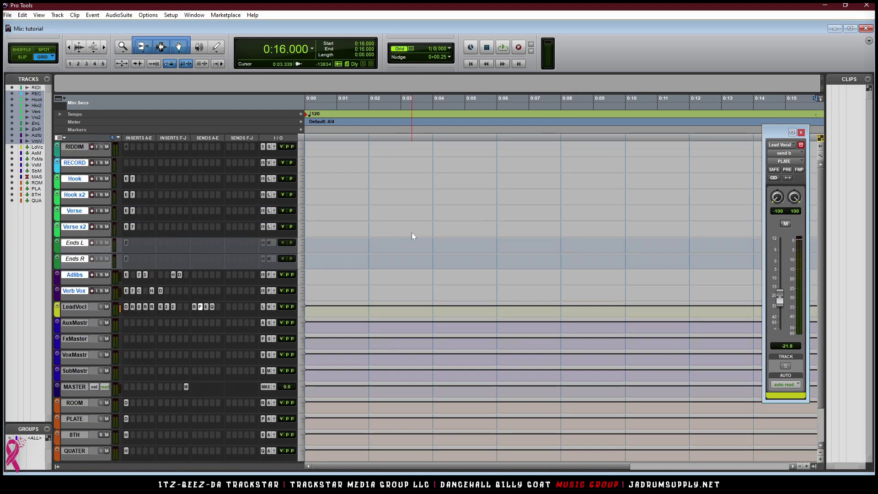
# - Switch to the mixer view and record-enable the RECORD track
pyautogui.hotkey('ctrl', '=')
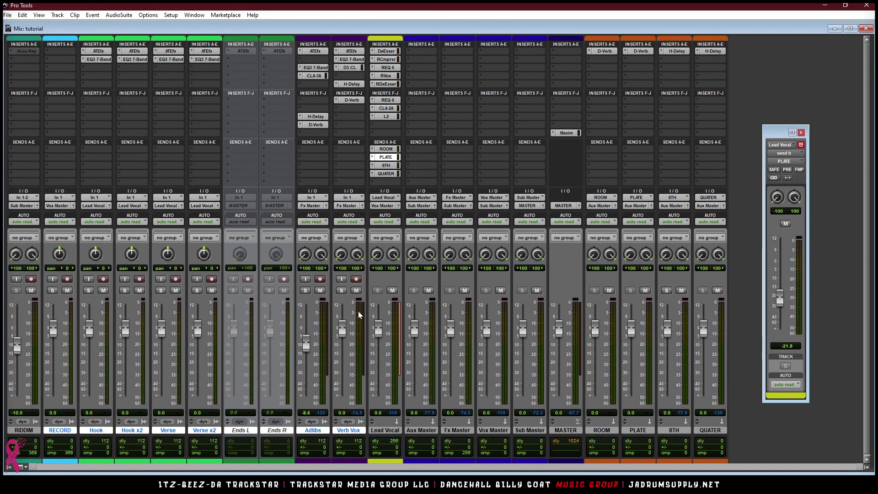
pyautogui.click(67, 279)
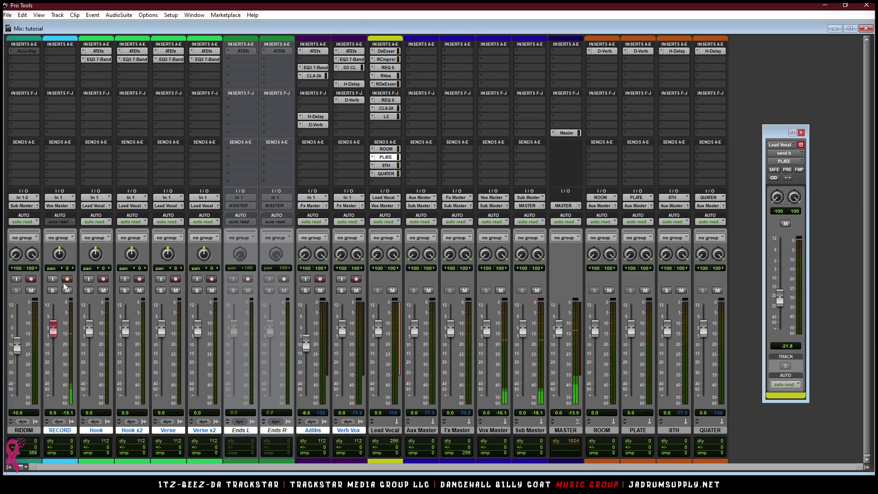